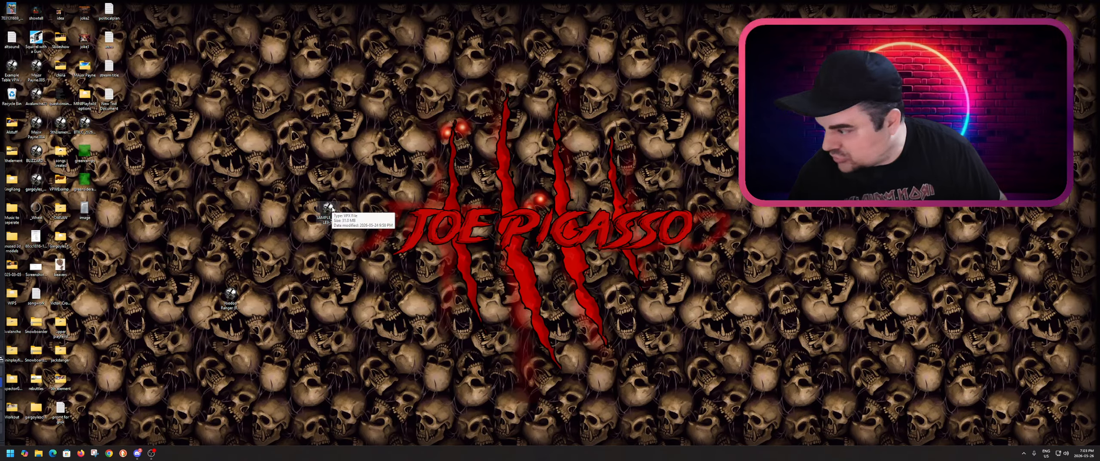
Open the SAMPLE_TABLE file from the desktop in edit mode and close it again.
double_click(332, 210)
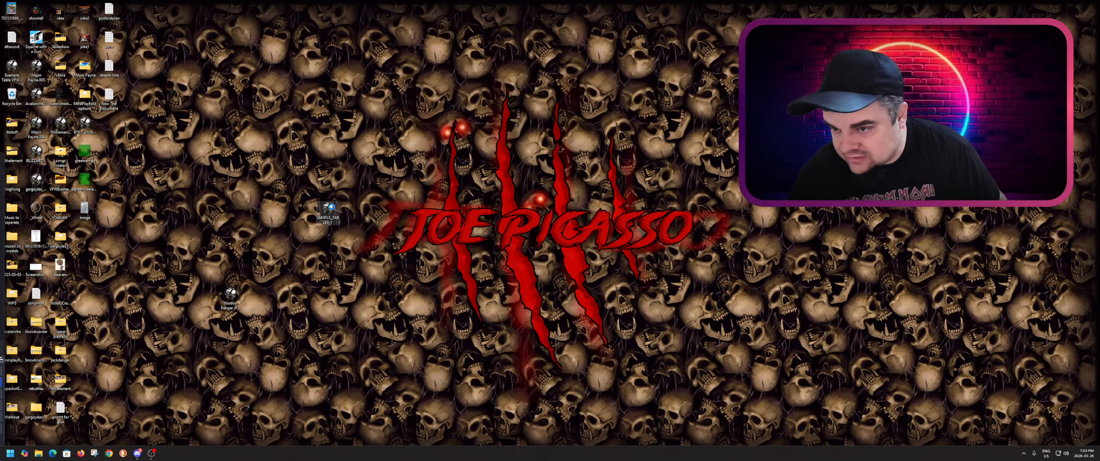
right_click(331, 209)
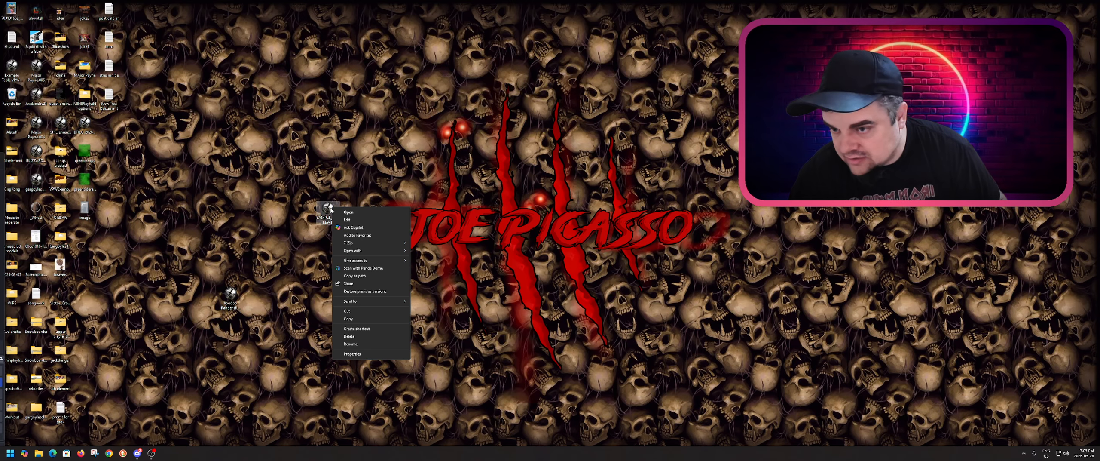
click(357, 221)
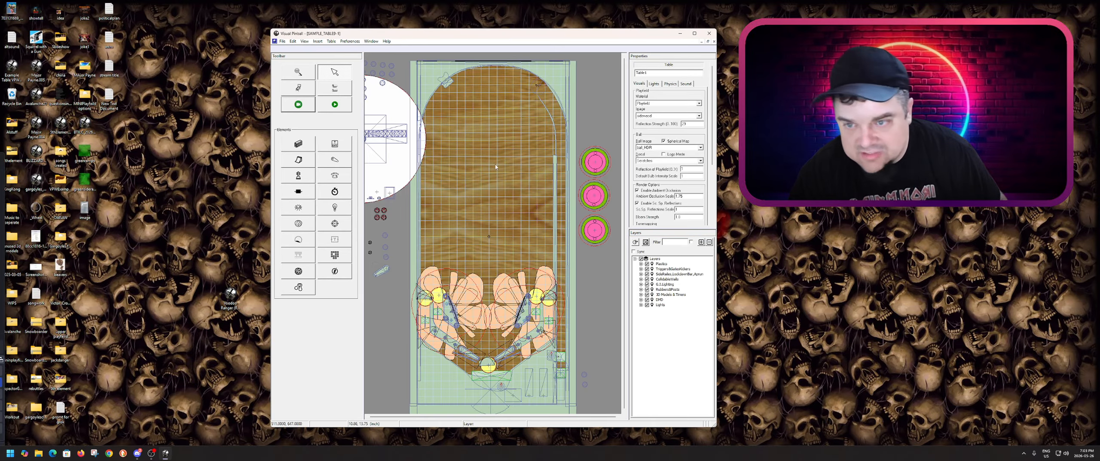
click(710, 35)
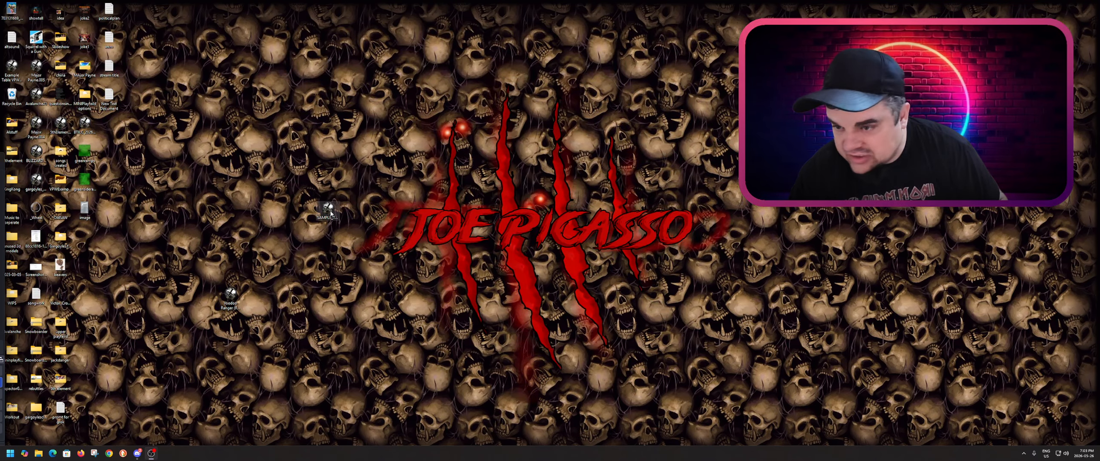
Launch the SAMPLE_TABLE file in play mode from the desktop and quit to the editor.
double_click(329, 209)
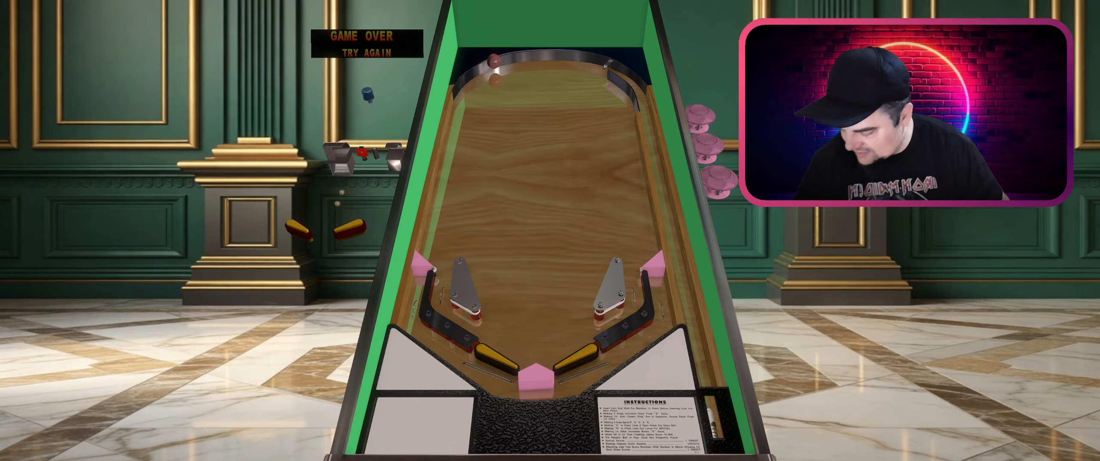
key(Escape)
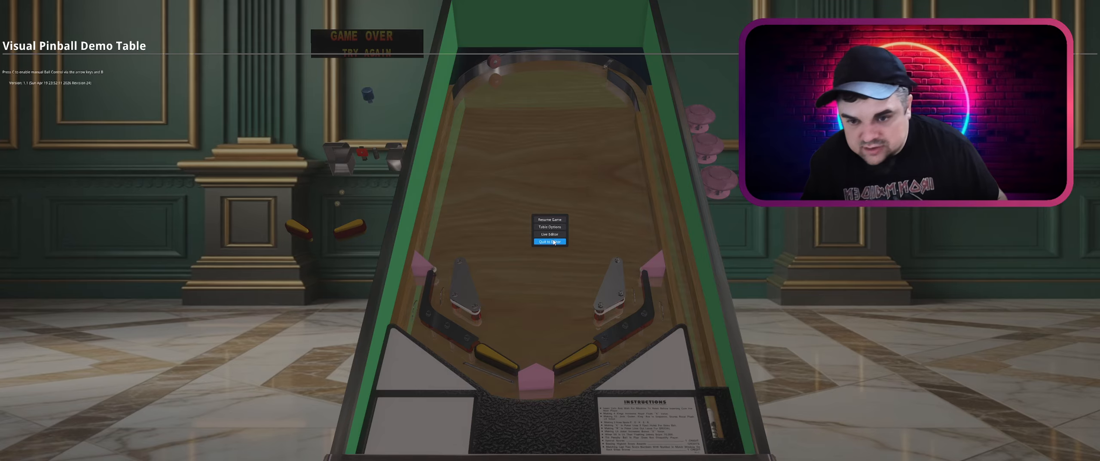
click(550, 242)
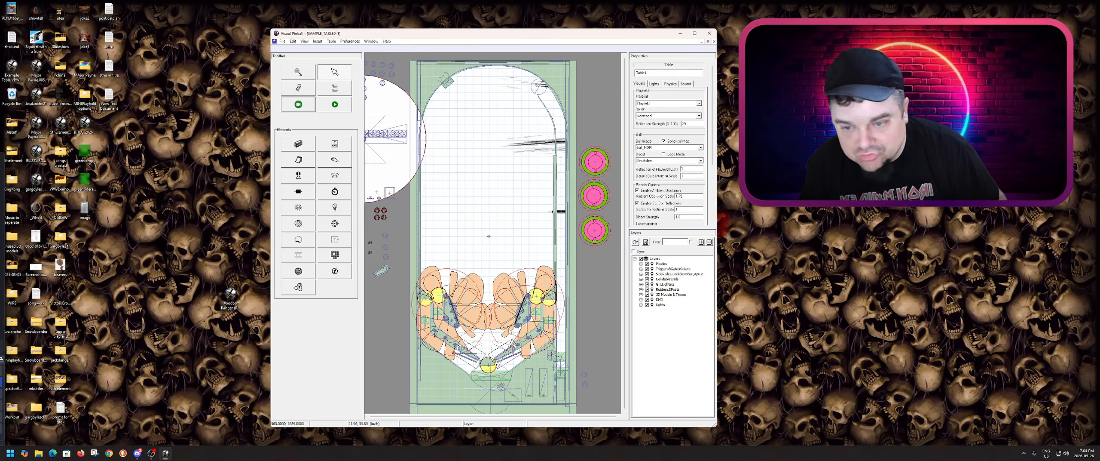
Check the image preview in the Image Manager after quitting play mode, and close the table.
click(331, 42)
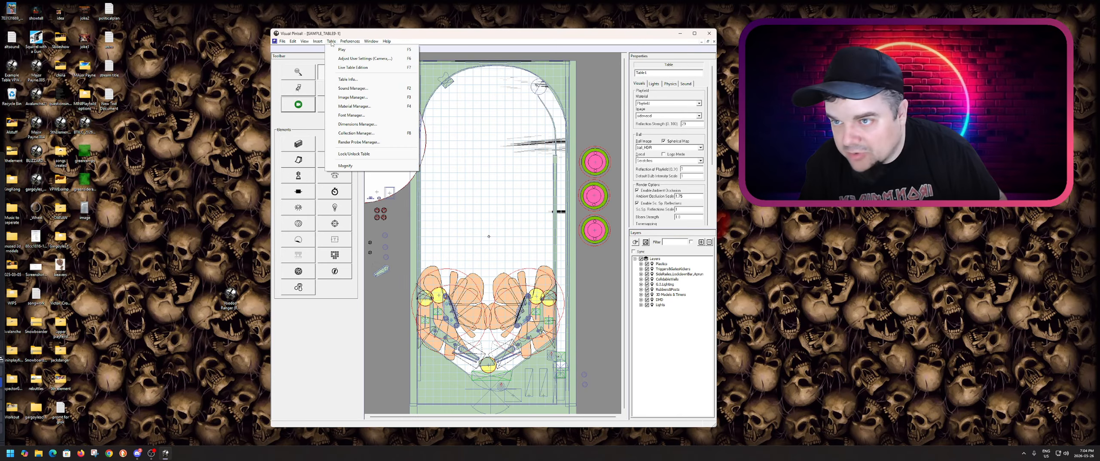
click(348, 97)
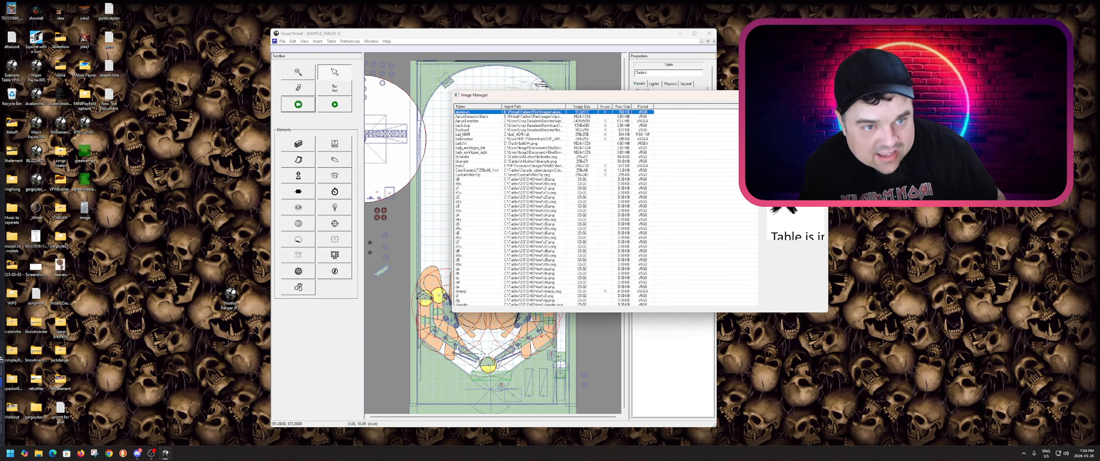
click(821, 95)
click(704, 36)
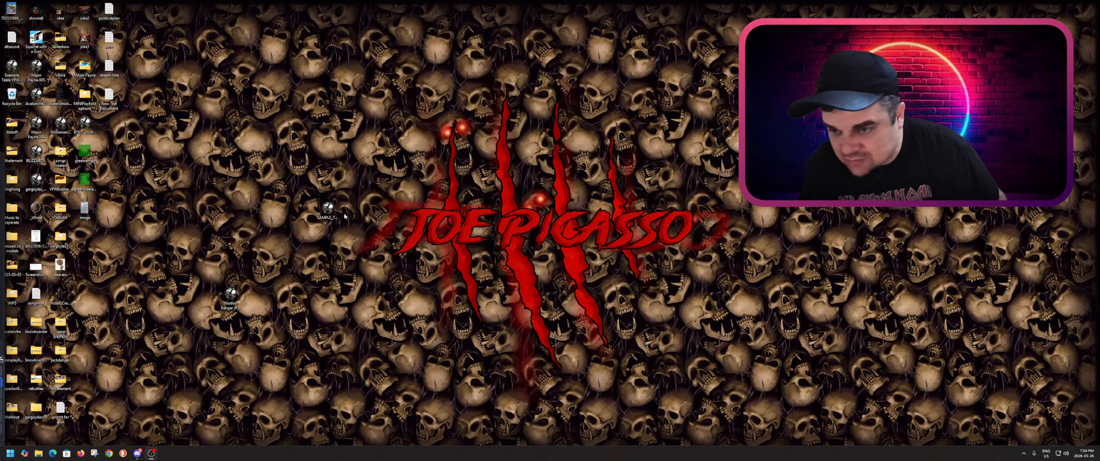
Open the SAMPLE_TABLE file in edit mode and preview several of its images in the Image Manager.
right_click(328, 214)
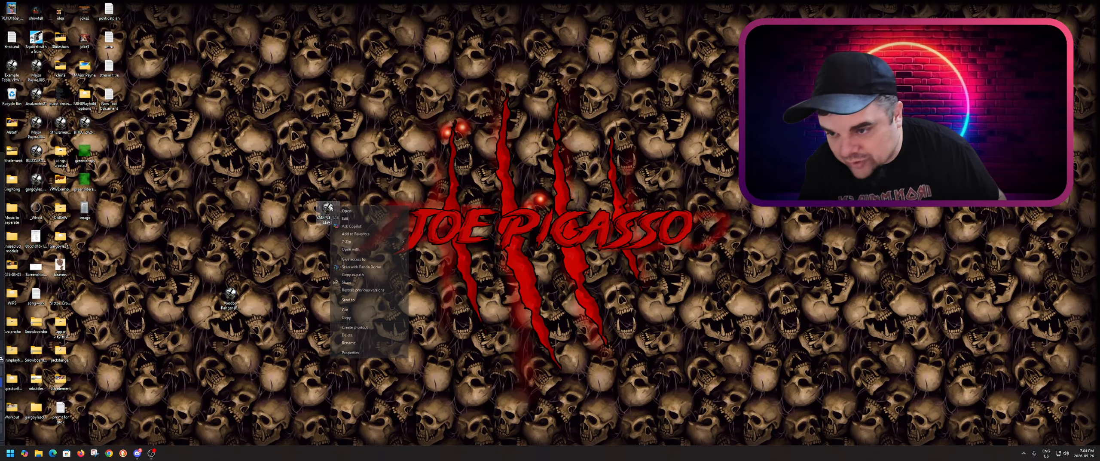
click(352, 219)
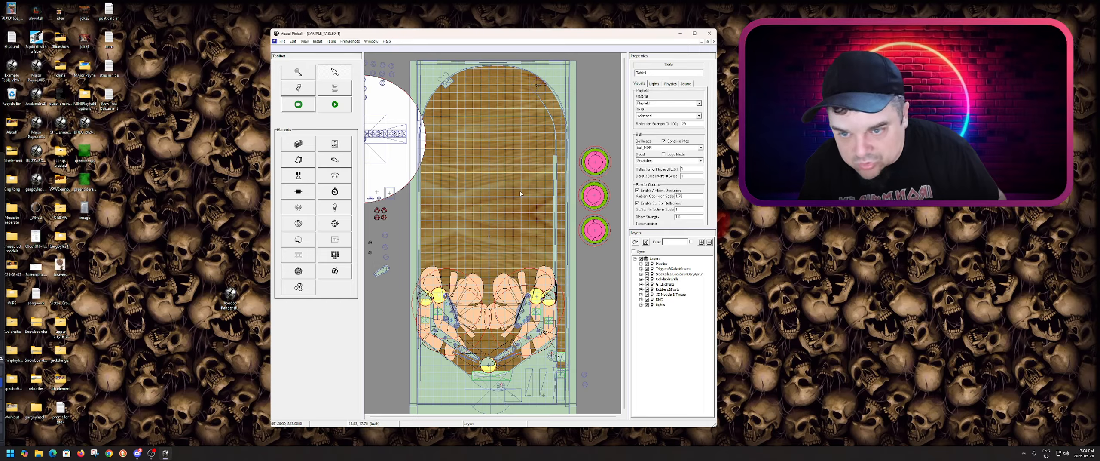
click(331, 41)
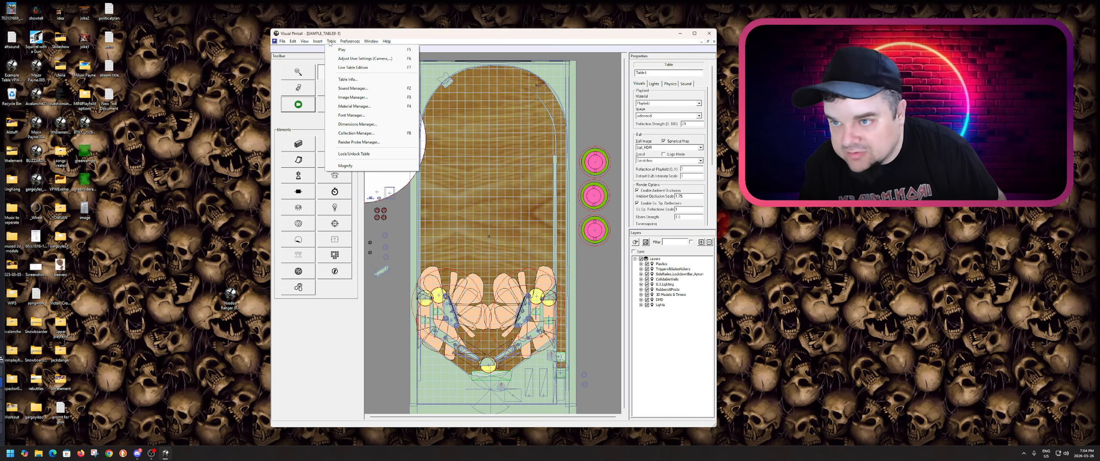
click(340, 98)
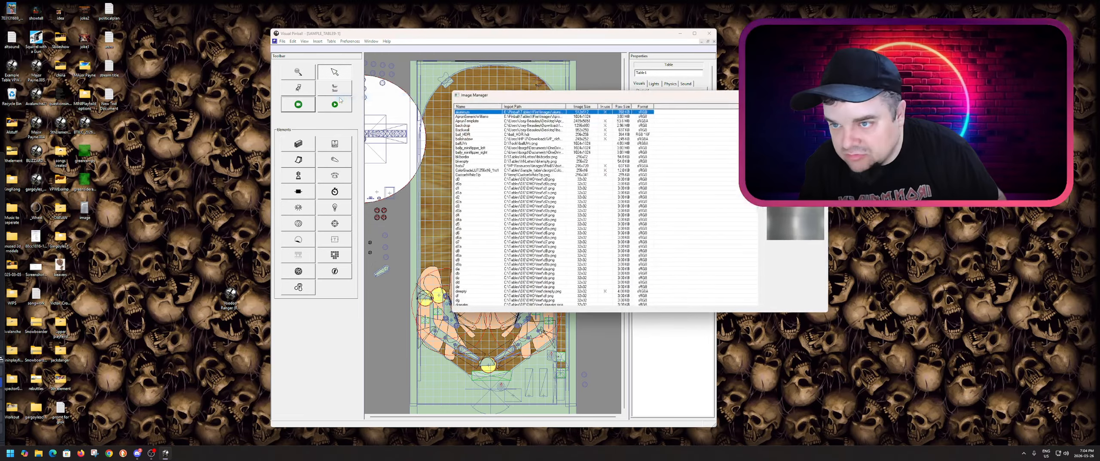
click(524, 144)
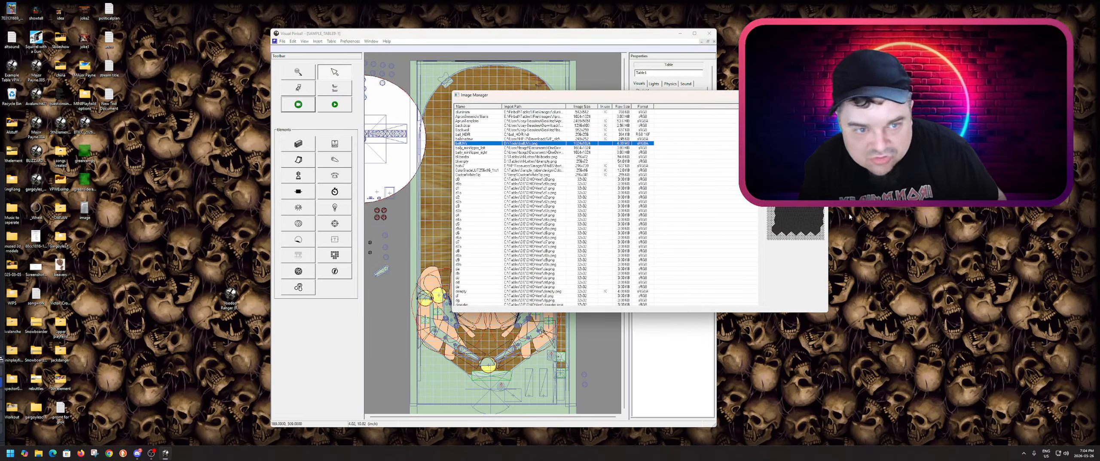
click(531, 188)
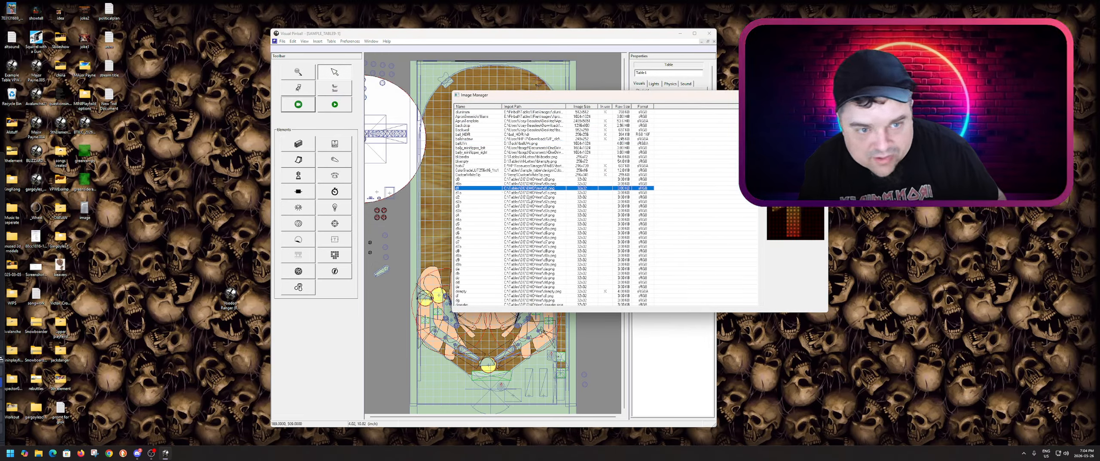
click(514, 220)
click(796, 109)
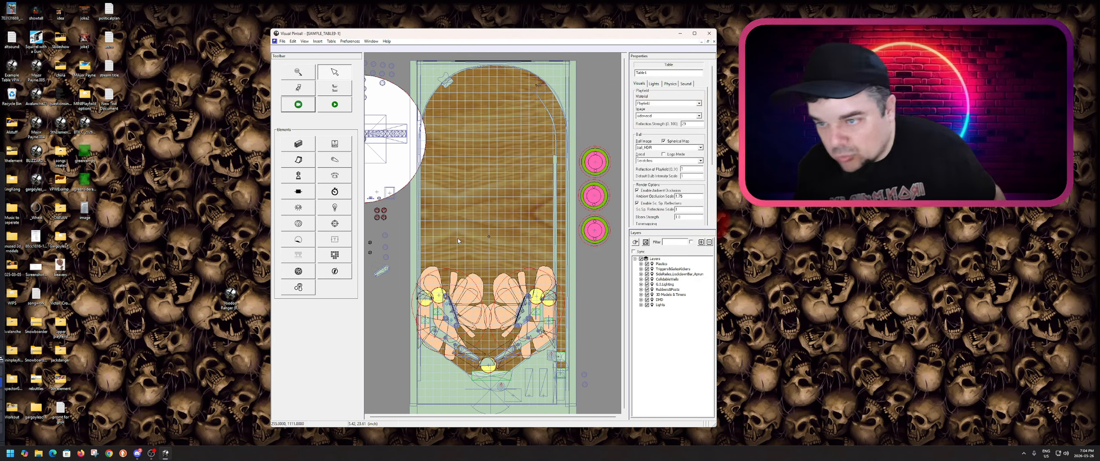
Place a ramp in the middle of the playfield and shift its upper and lower control points slightly.
click(299, 160)
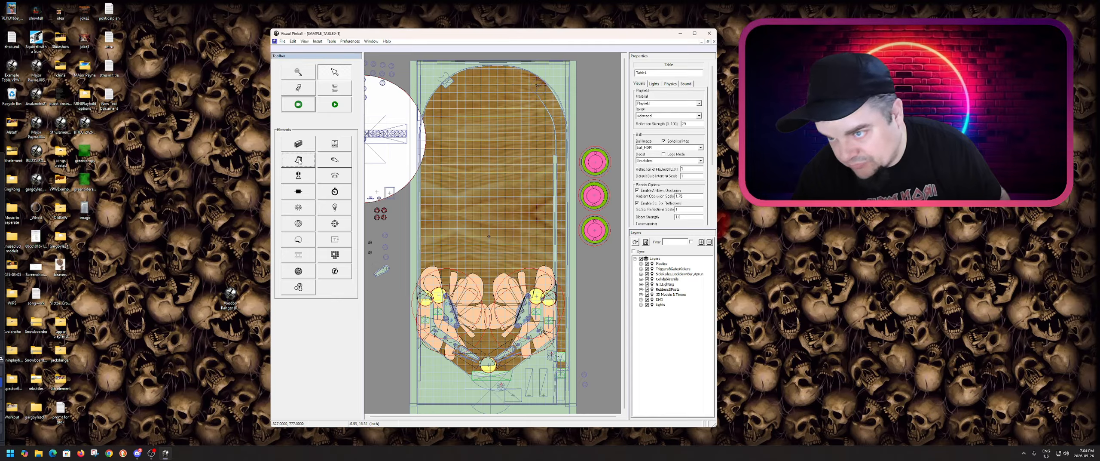
click(476, 208)
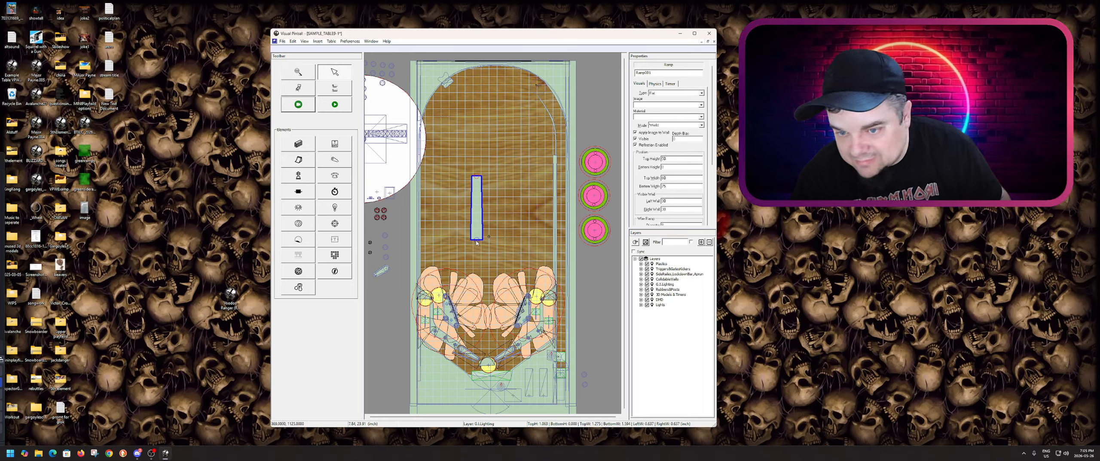
mouse_move(477, 242)
mouse_down()
mouse_move(455, 247)
mouse_move(472, 235)
mouse_up()
mouse_move(479, 178)
mouse_down()
mouse_move(443, 176)
mouse_move(471, 177)
mouse_up()
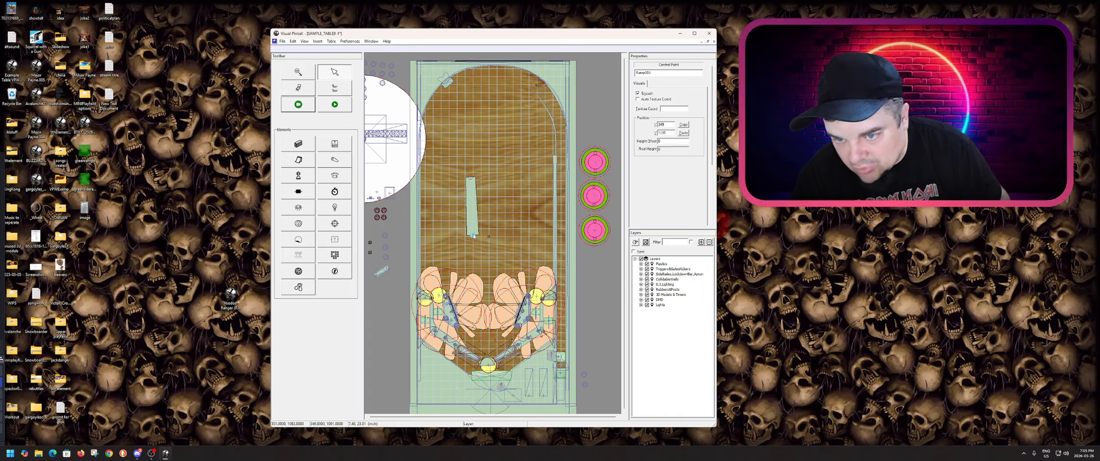
drag(474, 236, 473, 239)
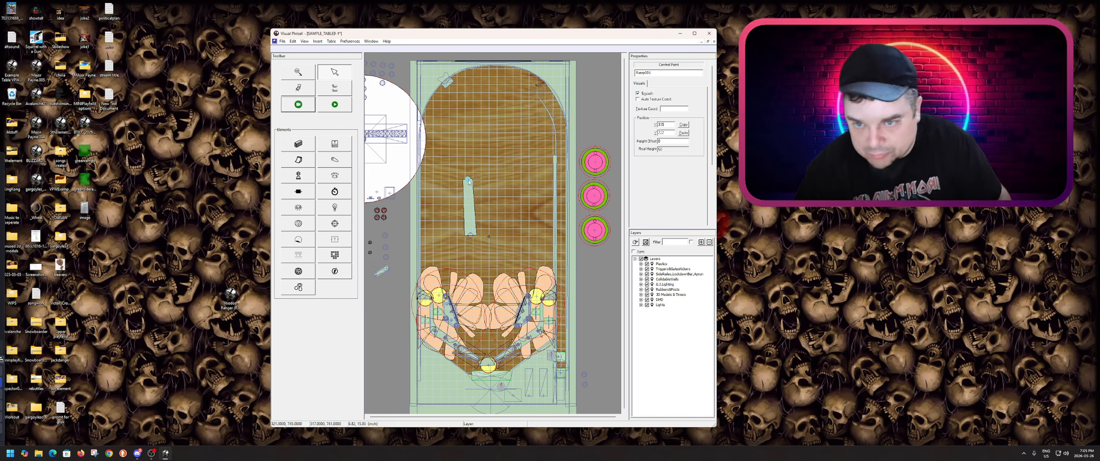
Review the ramp's top and bottom height properties, view the ramp in play mode and return to the editor.
click(469, 212)
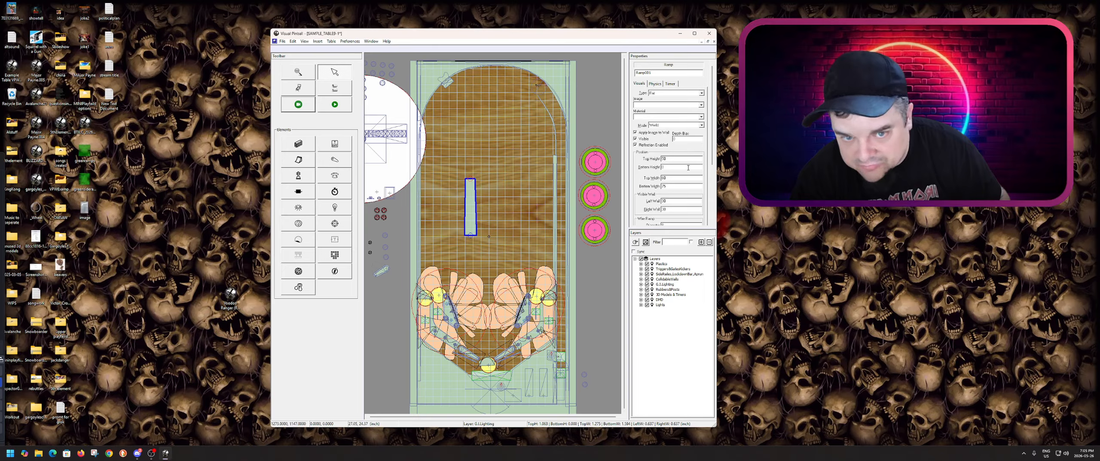
drag(713, 92, 714, 126)
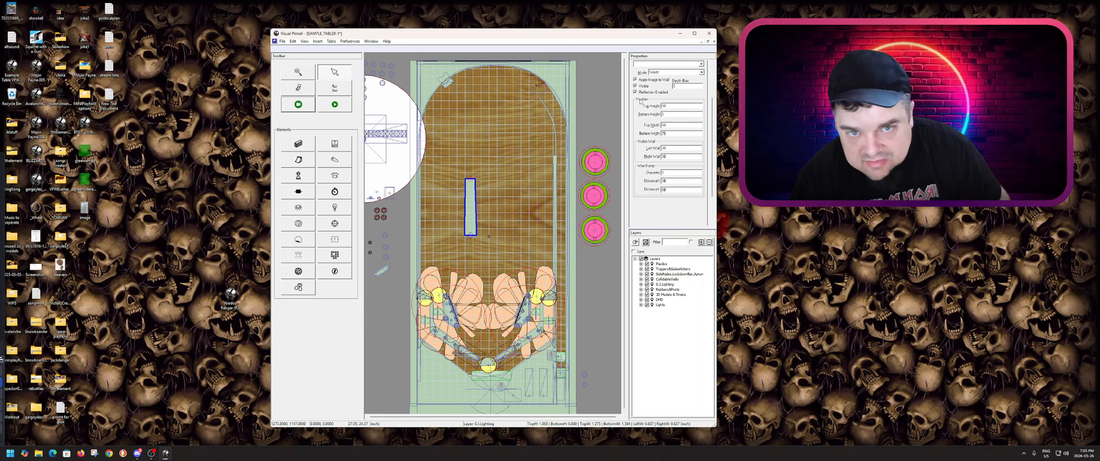
click(674, 108)
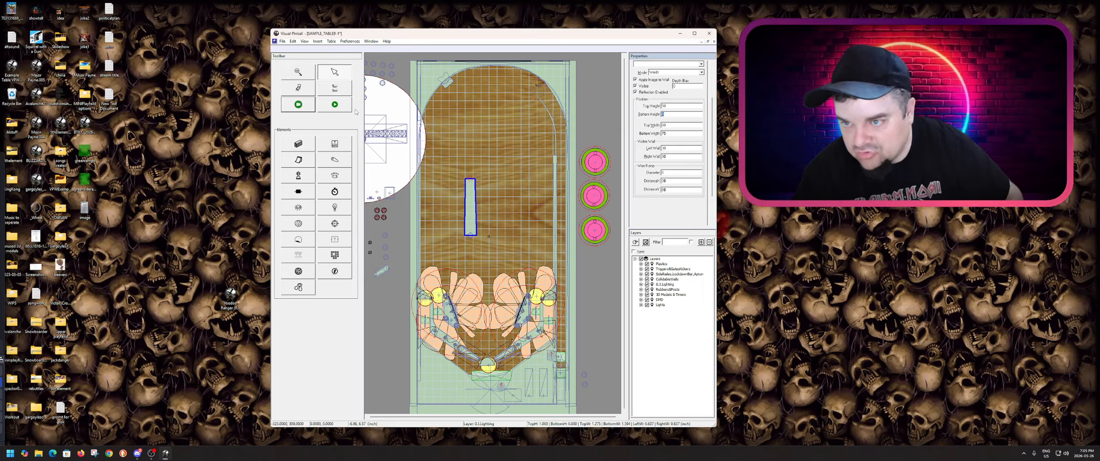
click(334, 104)
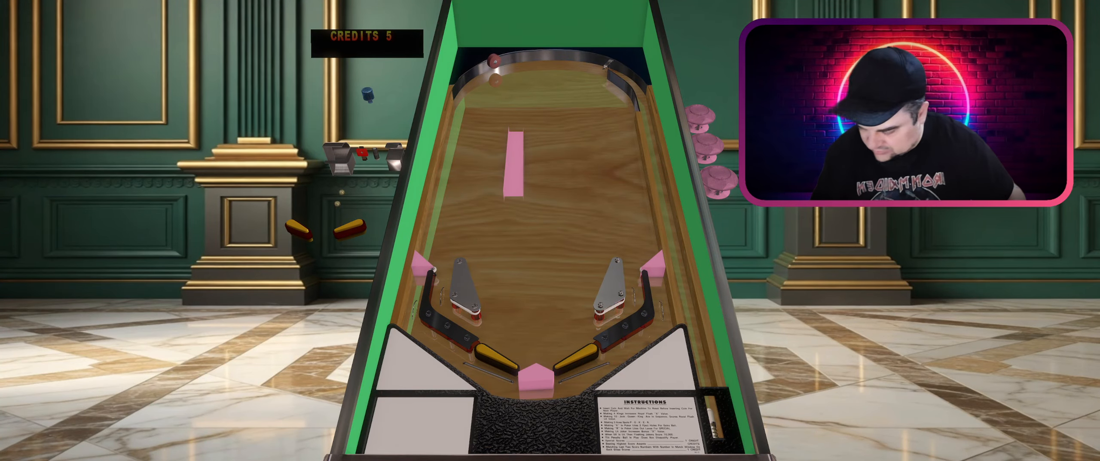
key(Escape)
click(563, 240)
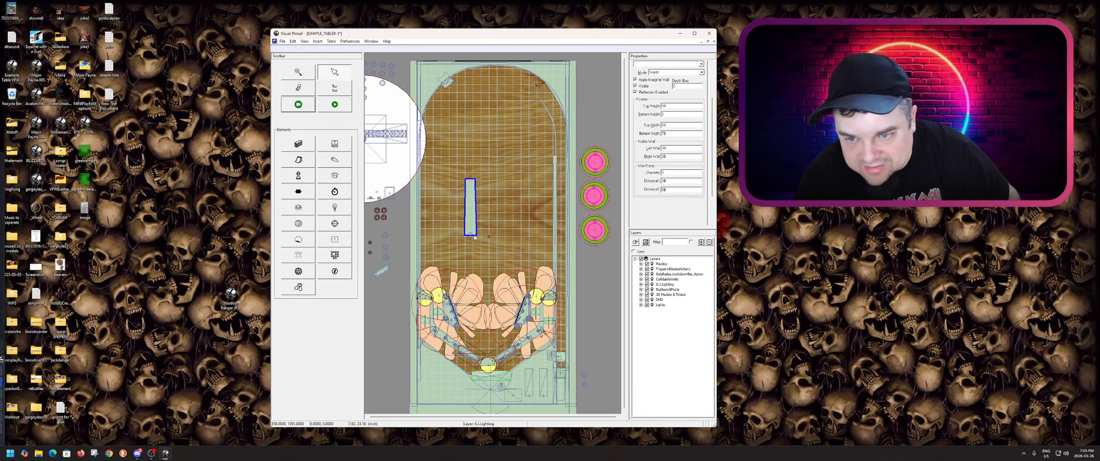
Adjust the ramp's lower control point and set the ramp's bottom width to 100.
click(470, 235)
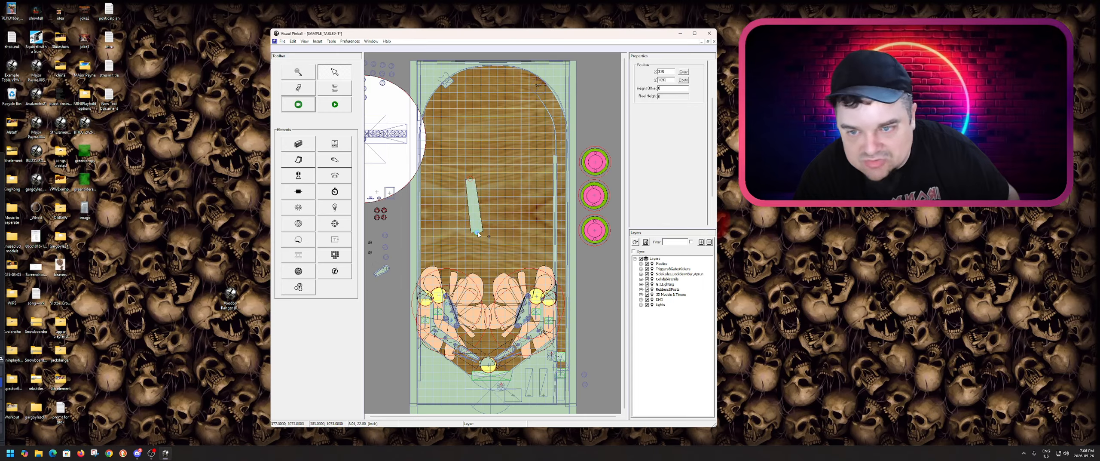
click(470, 228)
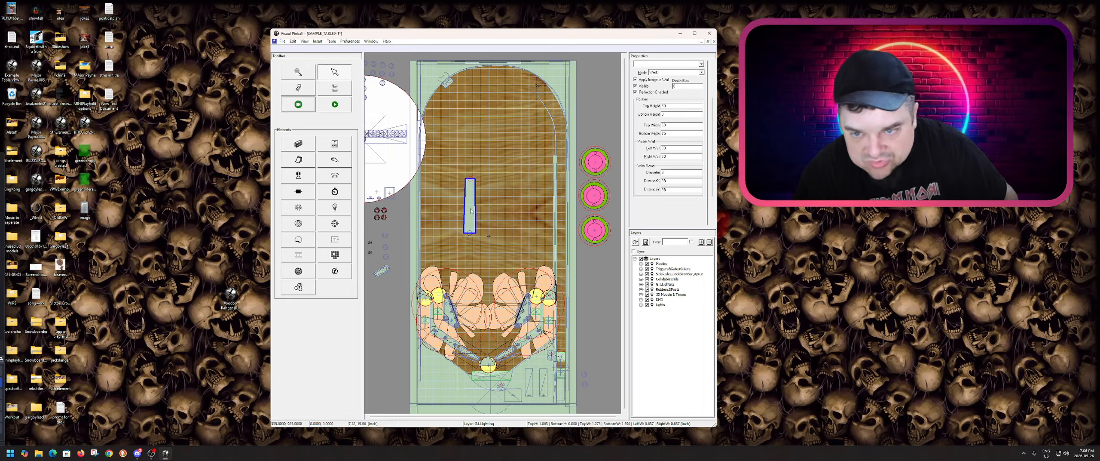
click(677, 127)
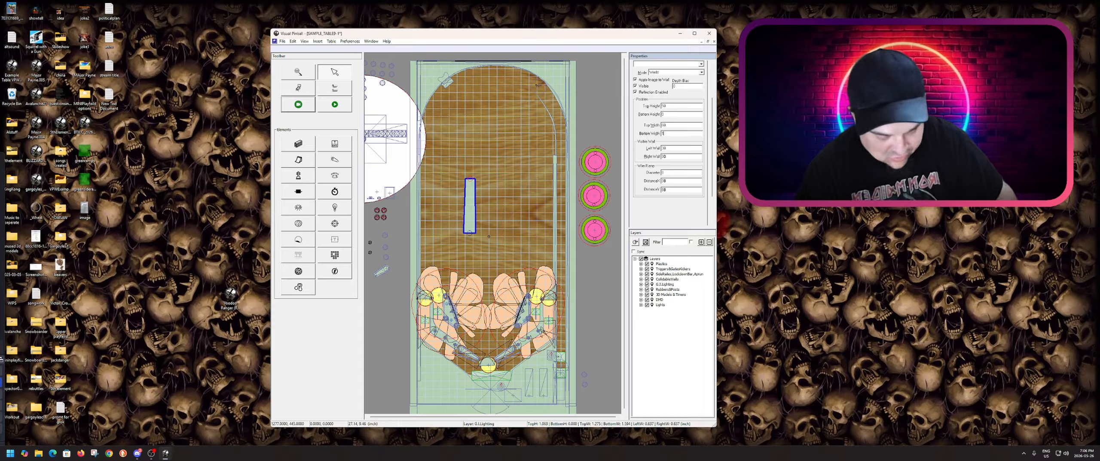
click(668, 125)
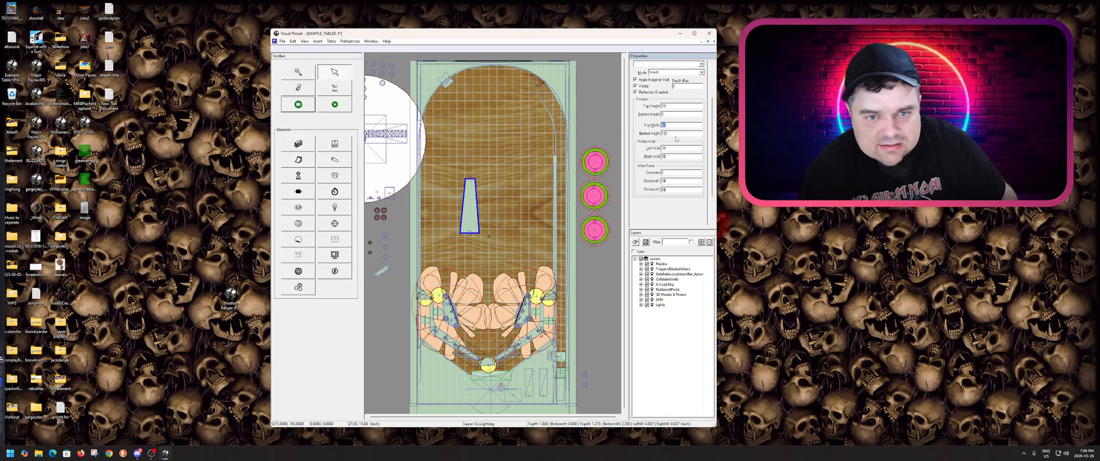
click(507, 182)
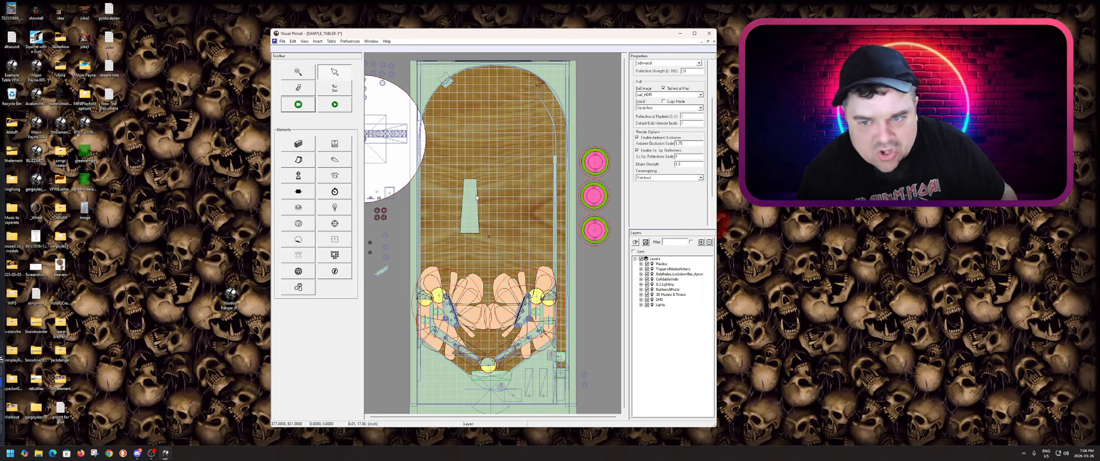
Tilt the ramp by moving its upper control point, and reposition the whole ramp slightly lower on the playfield.
click(469, 185)
drag(470, 180, 458, 189)
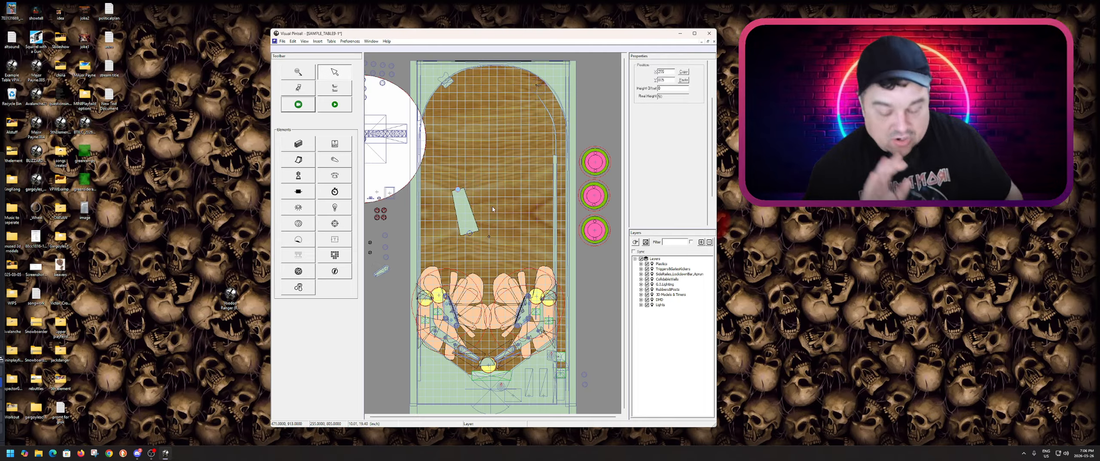
click(466, 224)
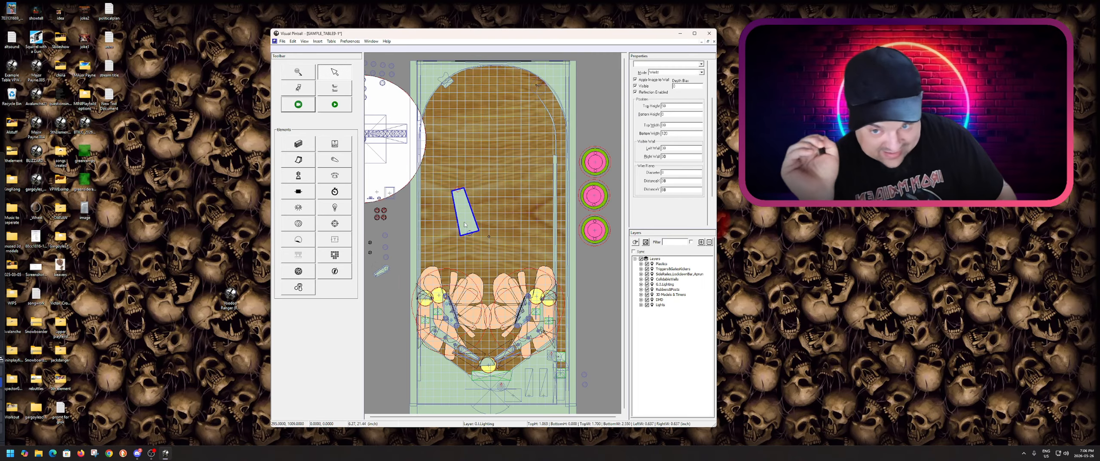
drag(467, 224, 460, 249)
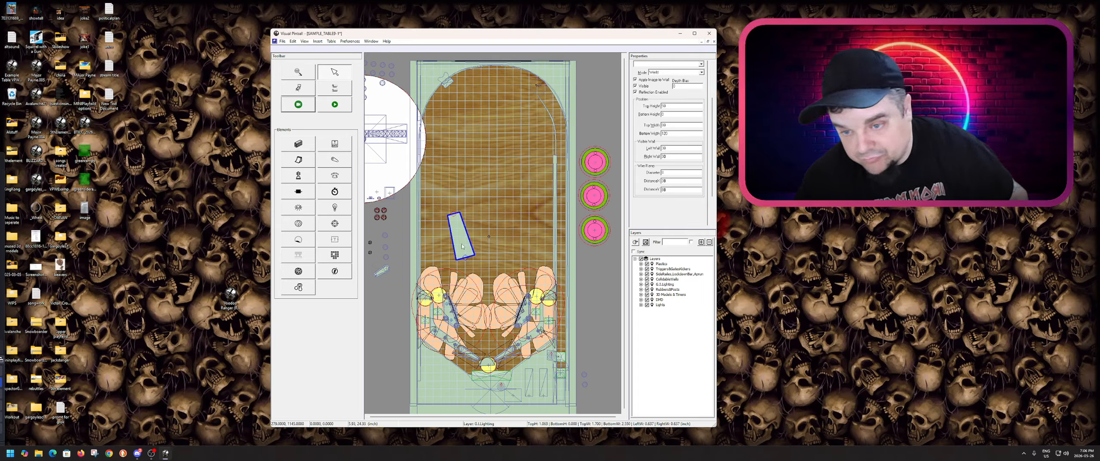
drag(463, 246, 470, 239)
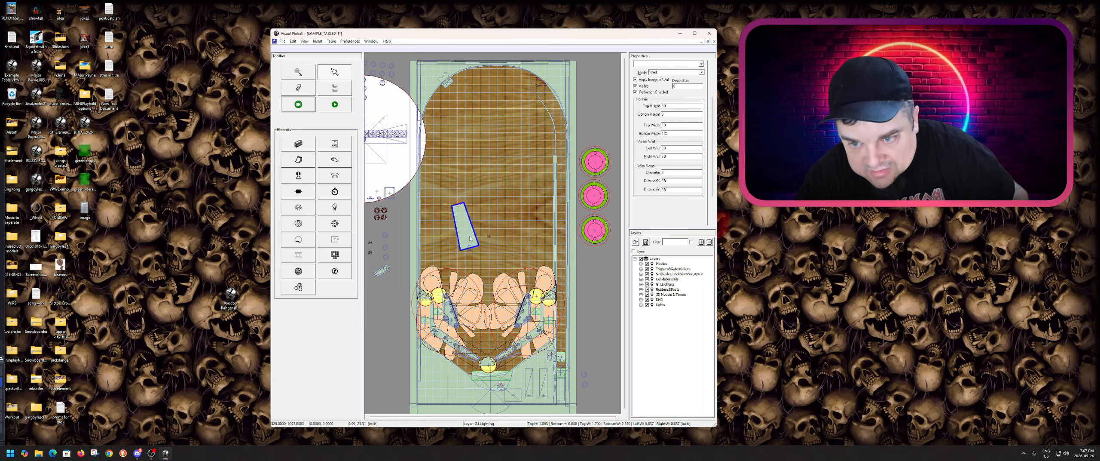
Add a control point midway along the ramp and shift it to bend the ramp into a gentle curve.
click(517, 205)
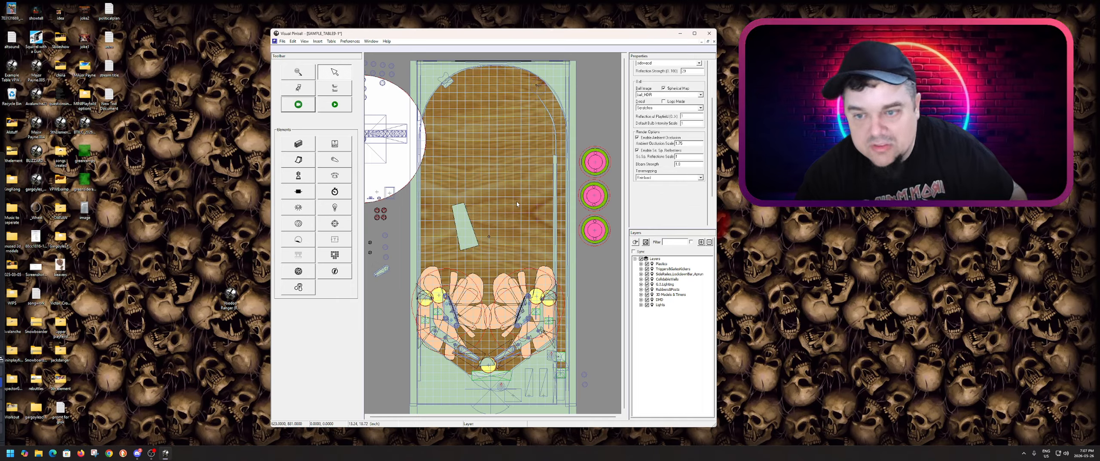
click(460, 218)
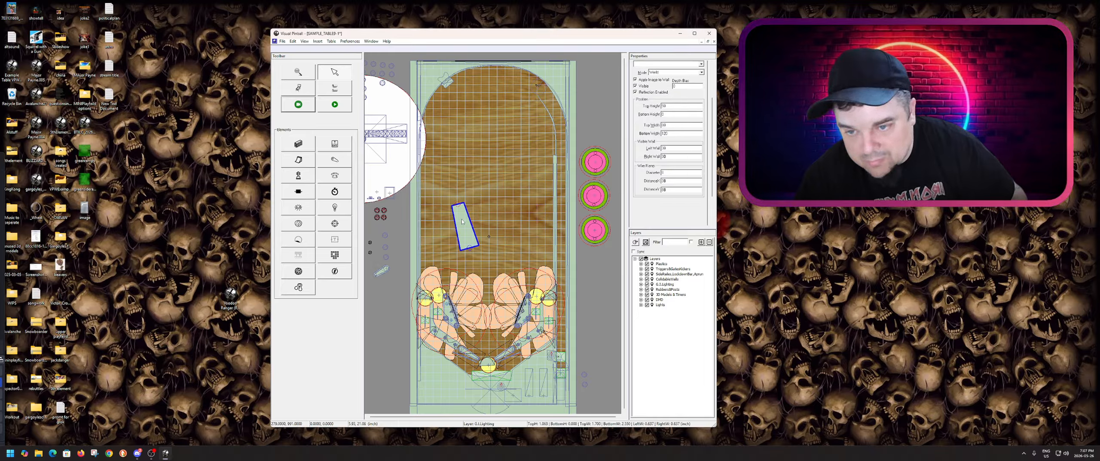
right_click(462, 220)
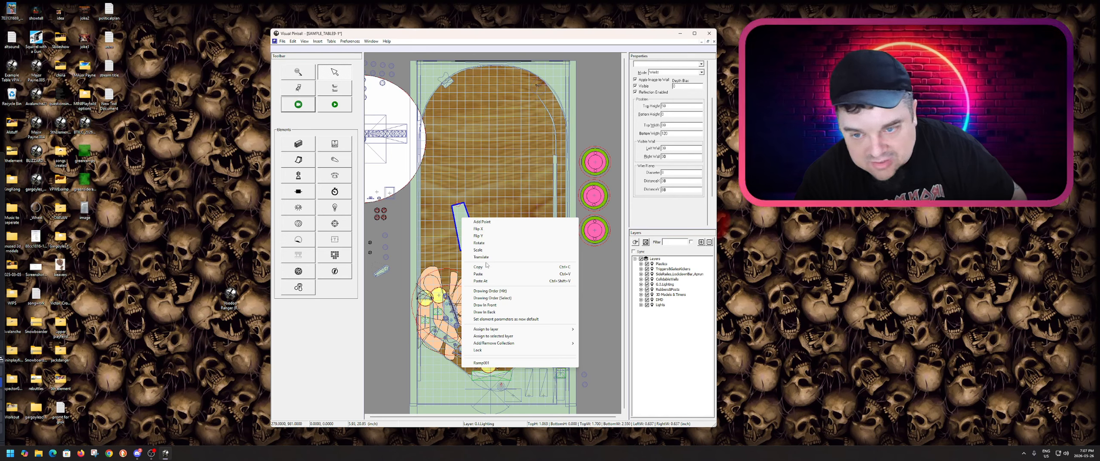
click(489, 225)
mouse_move(462, 219)
mouse_down()
mouse_move(472, 225)
mouse_move(423, 226)
mouse_move(490, 225)
mouse_move(441, 233)
mouse_move(485, 225)
mouse_move(460, 227)
mouse_up()
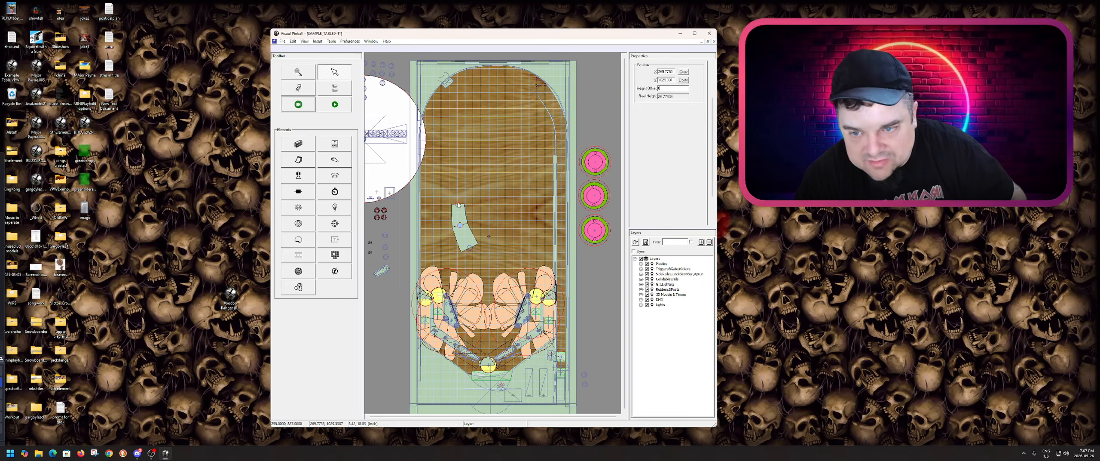
Straighten the curved ramp's upper end, move the whole ramp slightly up and left, and check its upper control point.
click(459, 240)
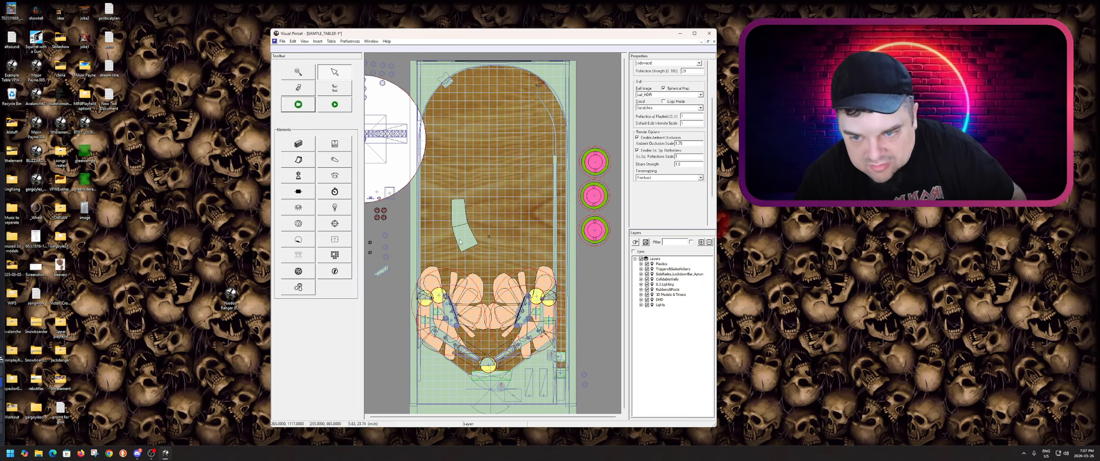
drag(460, 242, 454, 236)
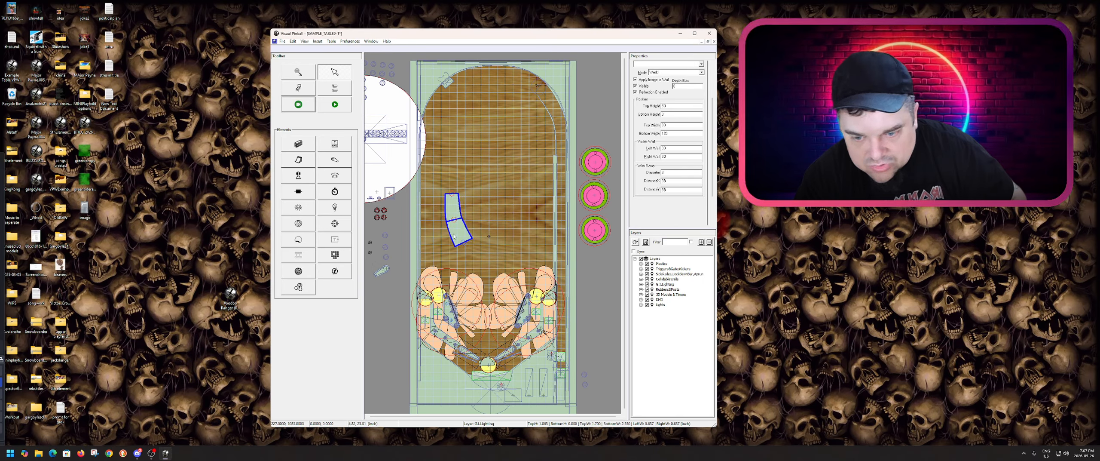
click(469, 216)
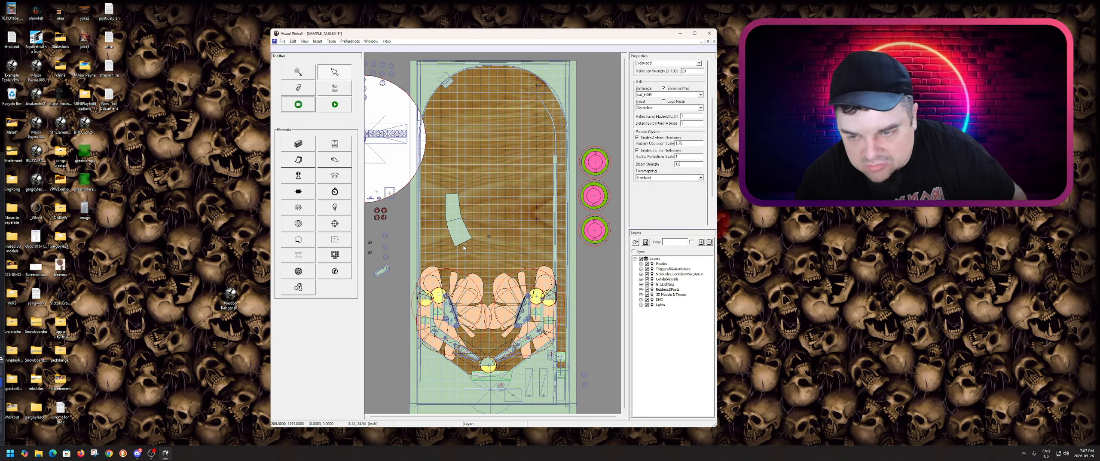
click(452, 195)
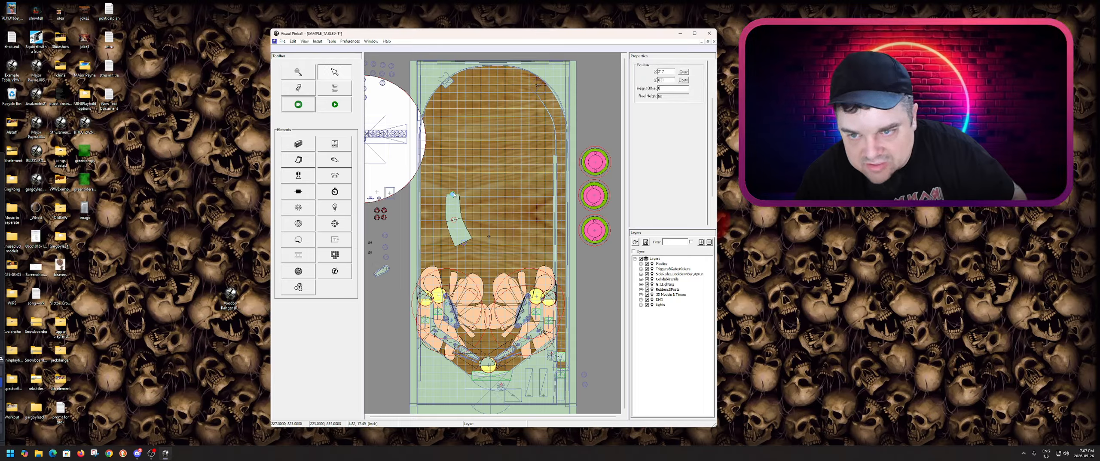
click(467, 178)
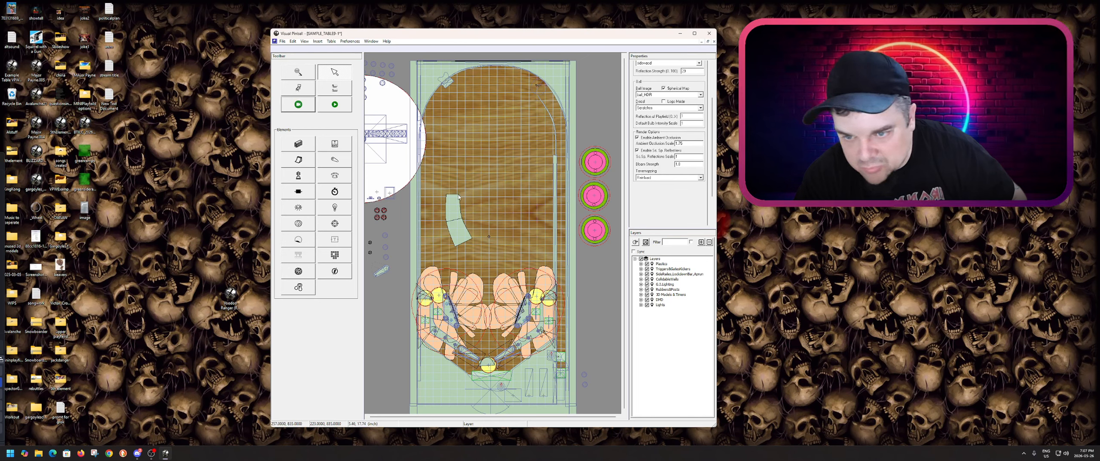
click(457, 209)
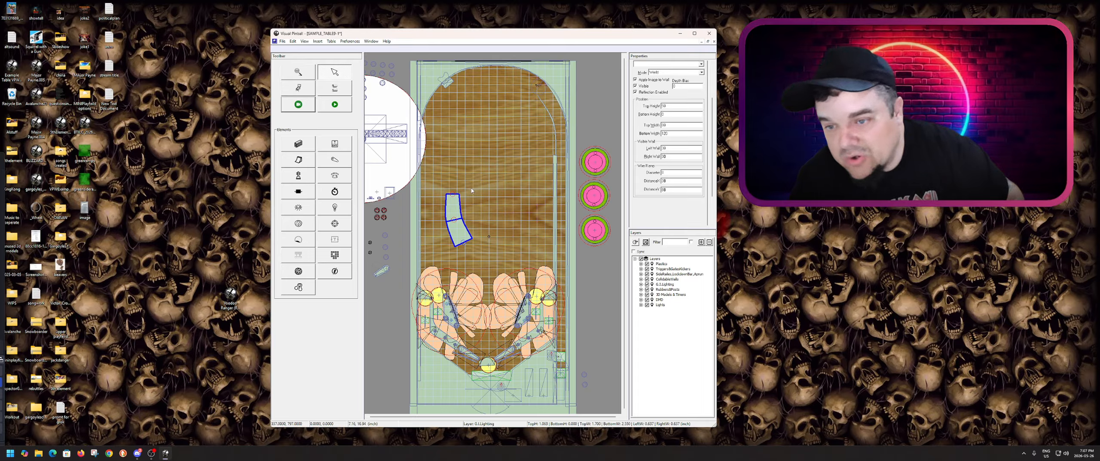
Place a second ramp on the playfield just above the first ramp.
click(298, 159)
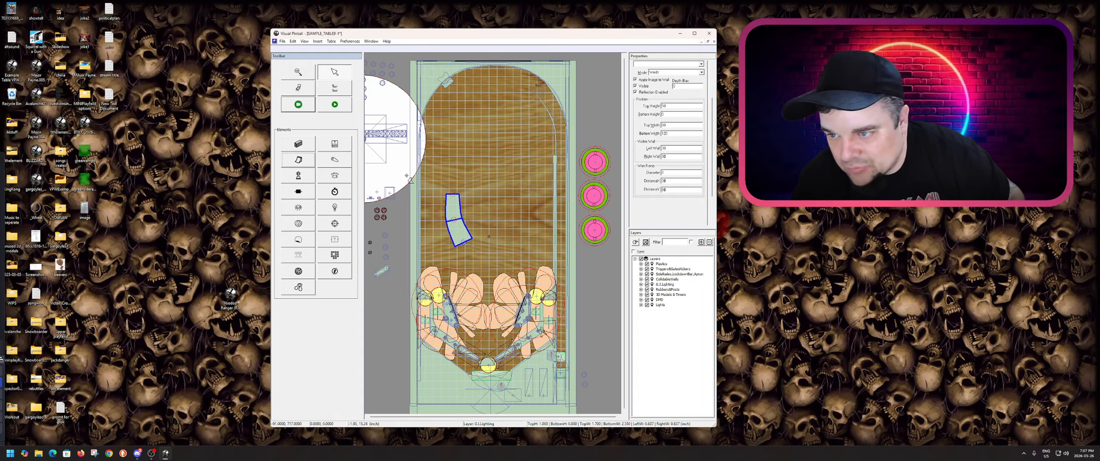
click(479, 170)
drag(477, 196, 455, 198)
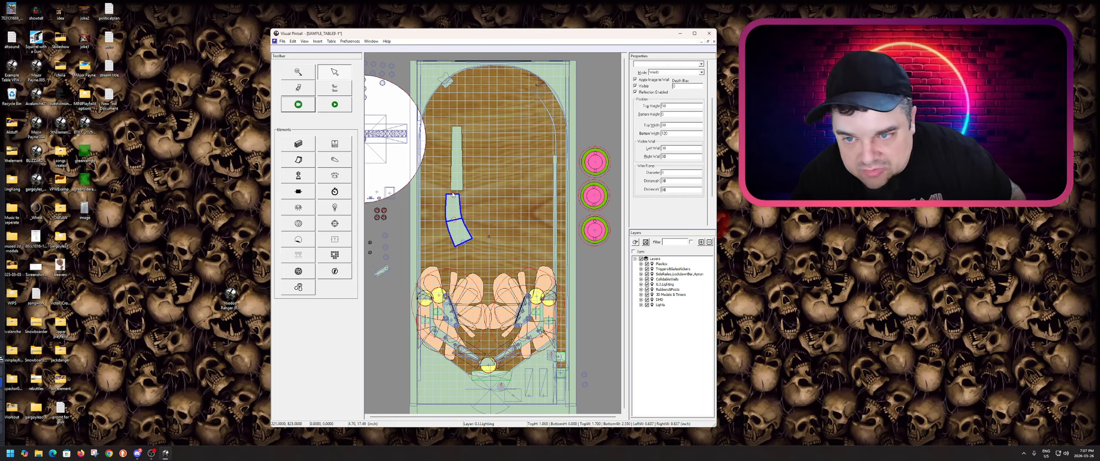
Check the first ramp's top width and set the second ramp's bottom width to 80 to match it.
click(453, 196)
click(452, 198)
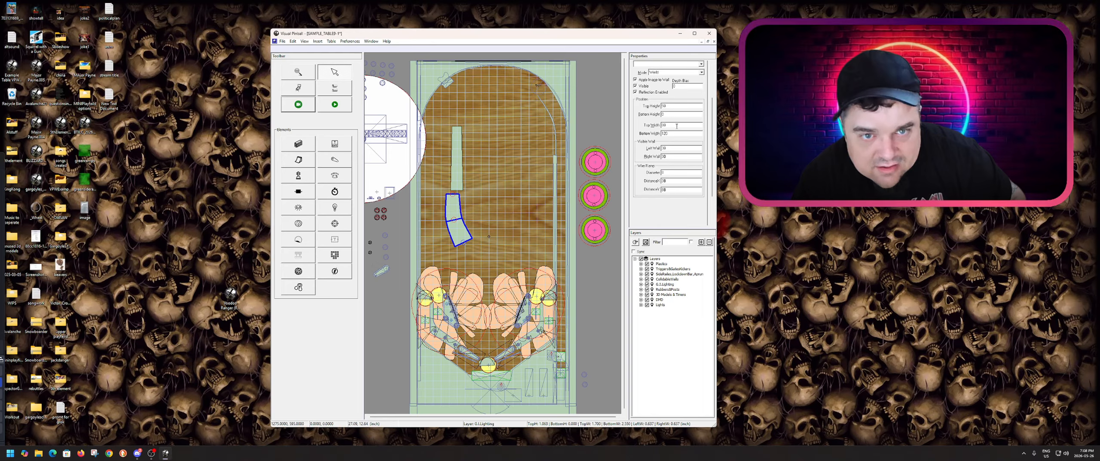
click(459, 174)
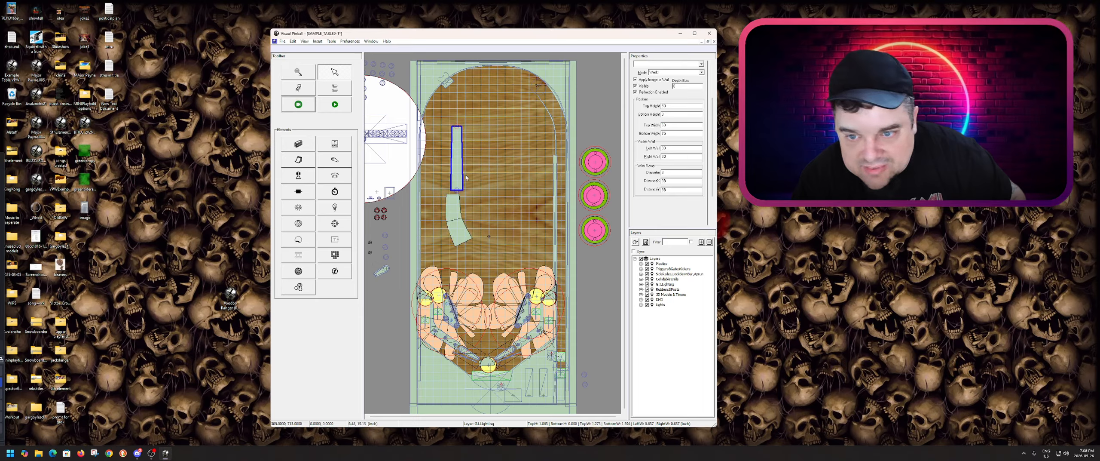
double_click(672, 134)
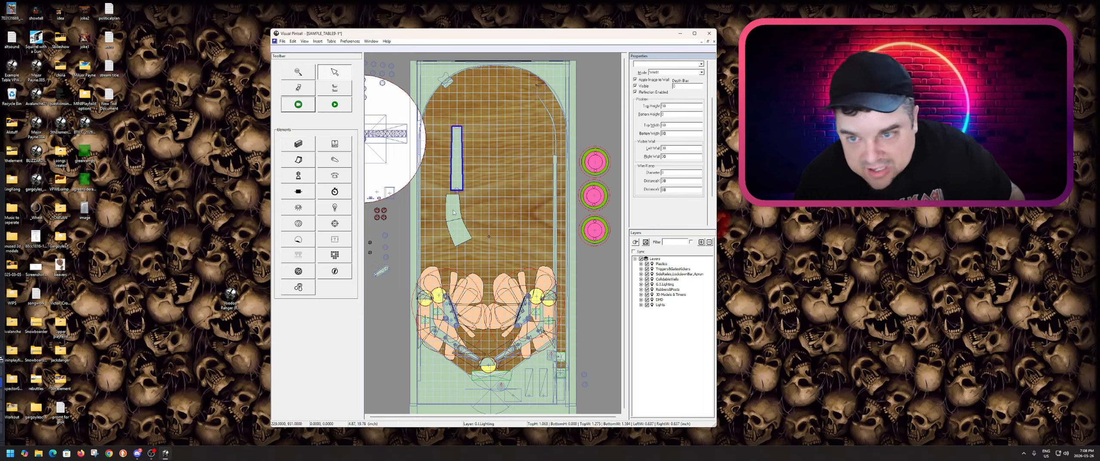
Compare the heights of the facing end points of both ramps and set the second ramp's bottom height to 50.
click(456, 211)
click(453, 195)
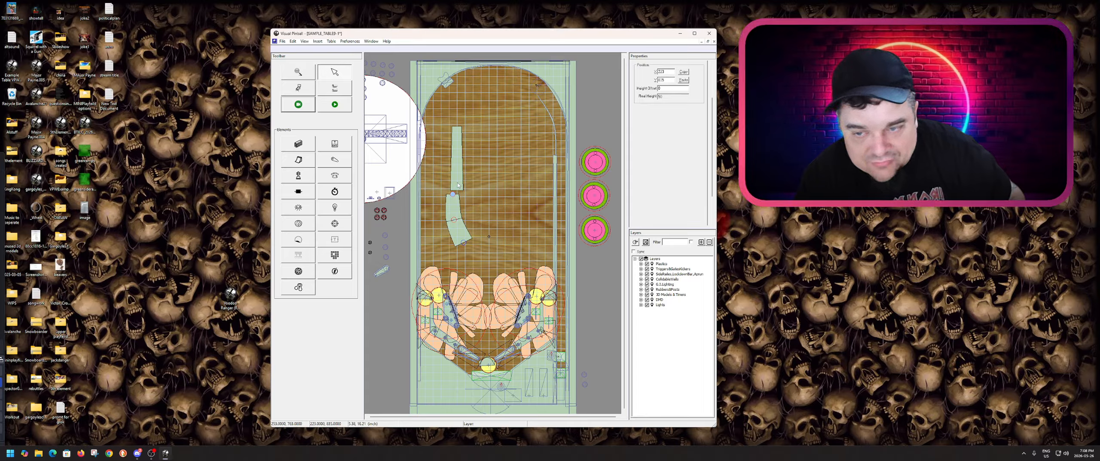
click(458, 188)
click(457, 190)
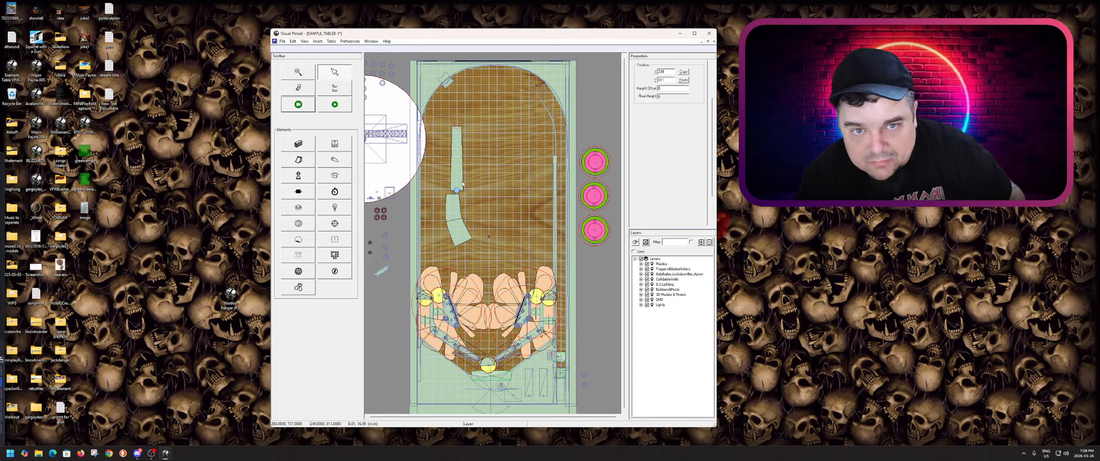
click(460, 179)
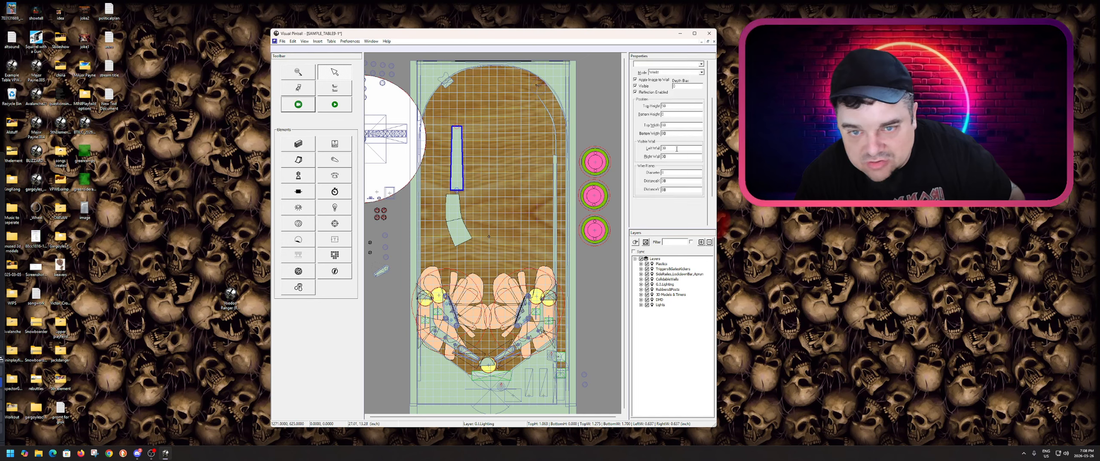
double_click(669, 115)
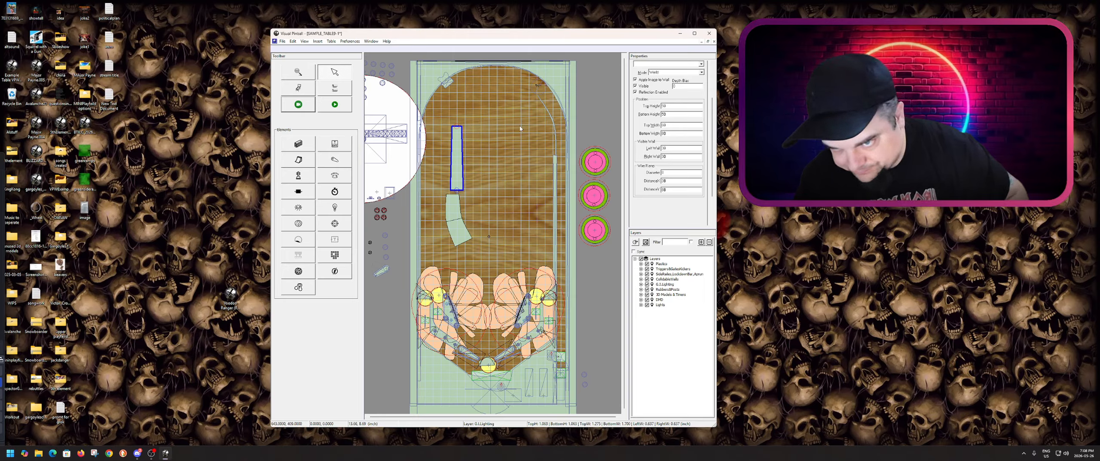
Move the second ramp so its lower end lines up with the upper end of the first ramp.
drag(461, 180, 457, 183)
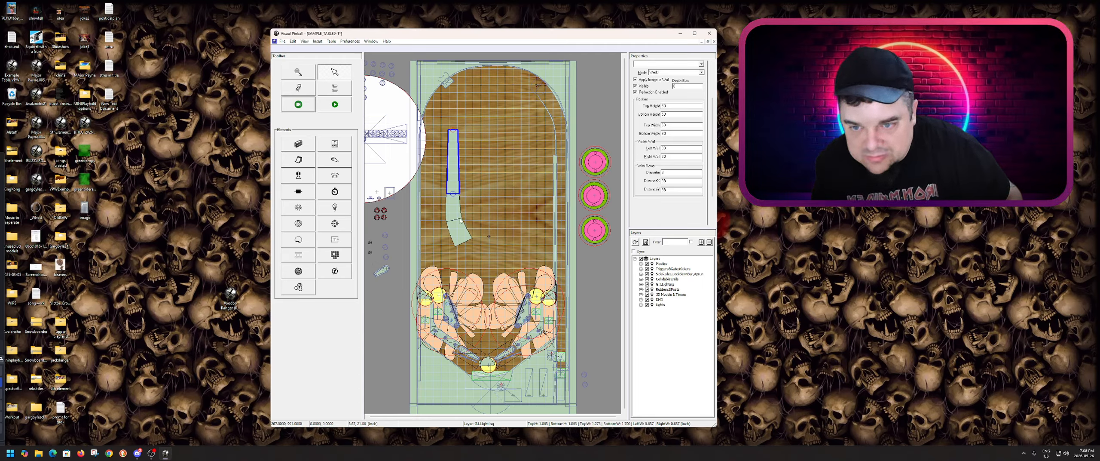
scroll(463, 210, up, 2)
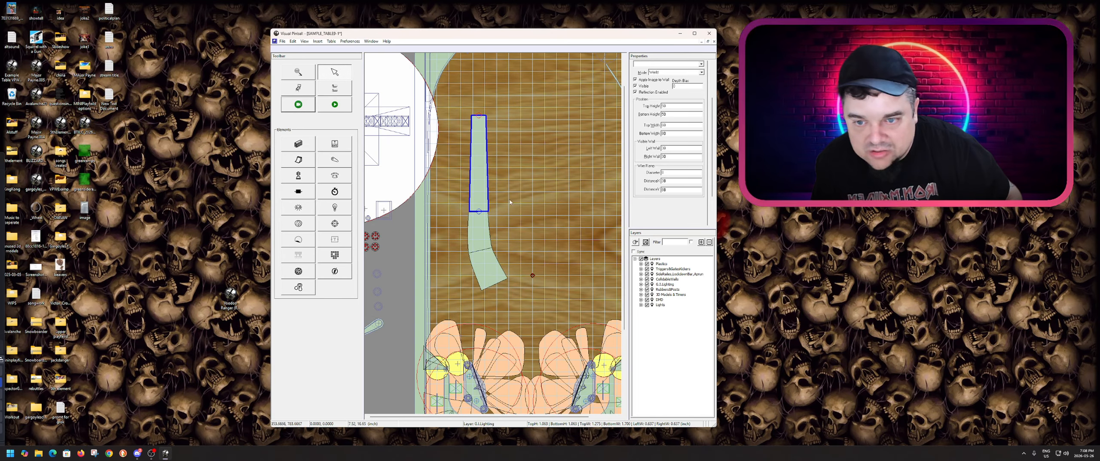
scroll(510, 202, up, 3)
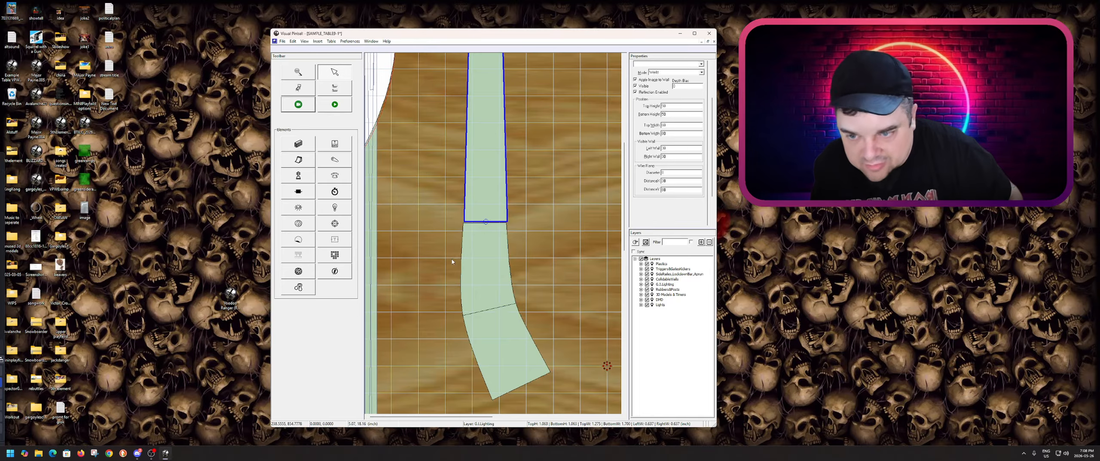
drag(484, 211, 483, 212)
Add three control points along the second ramp, spaced upward from its lower end.
right_click(486, 182)
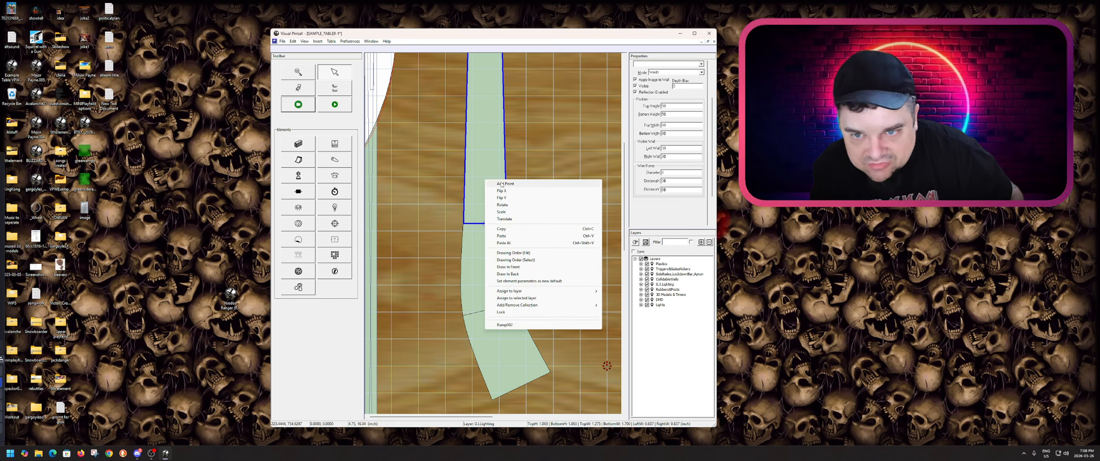
click(501, 184)
right_click(485, 145)
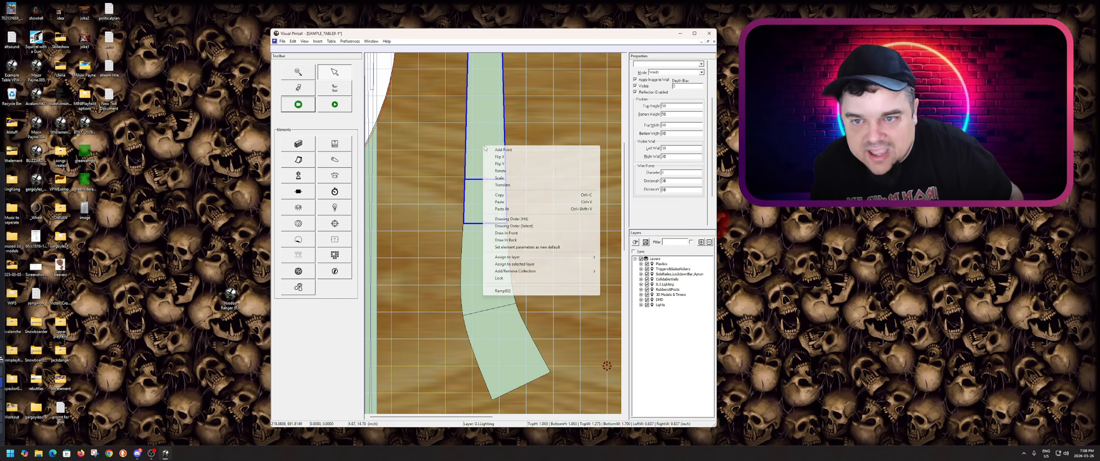
click(500, 150)
scroll(500, 150, up, 3)
right_click(484, 179)
click(501, 183)
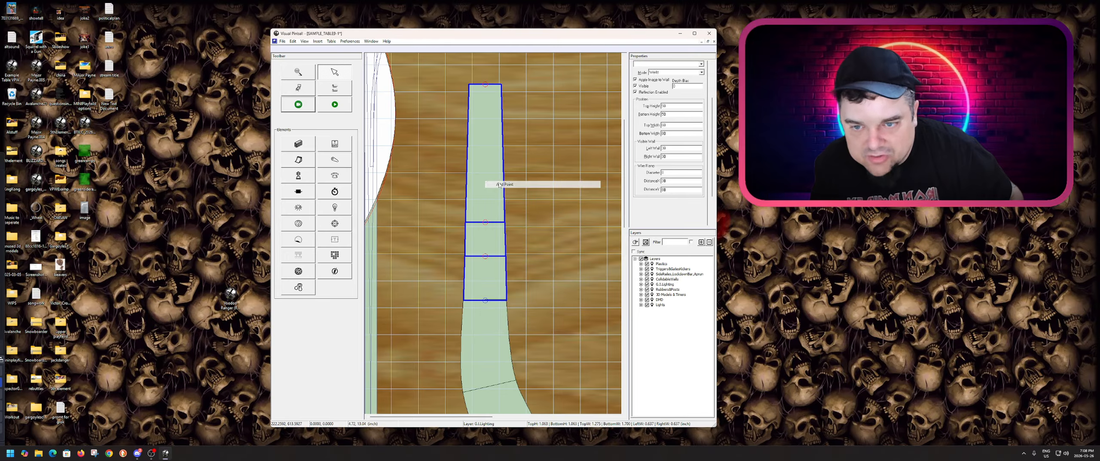
Bend the second ramp toward the playfield's left edge by moving its end point and the two control points beside it.
drag(485, 85, 375, 195)
drag(485, 179, 443, 196)
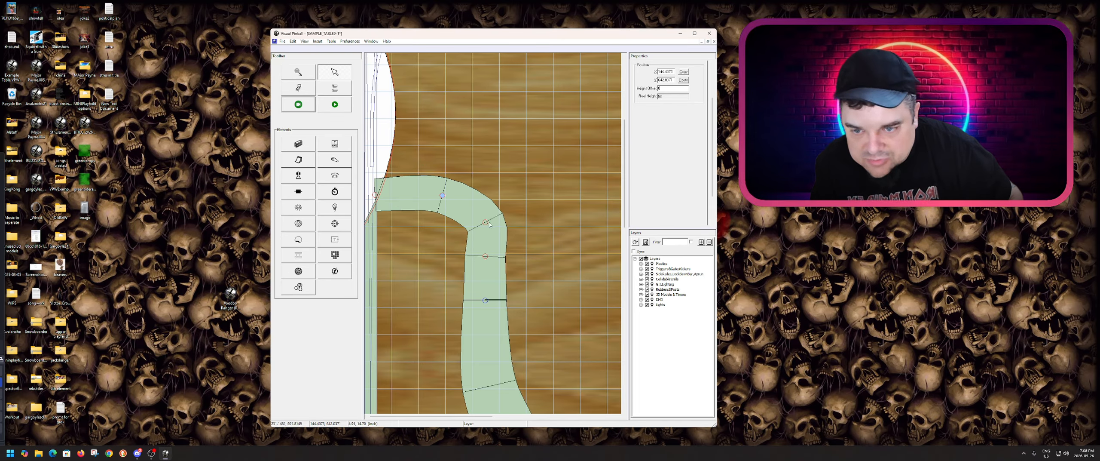
drag(486, 223, 473, 221)
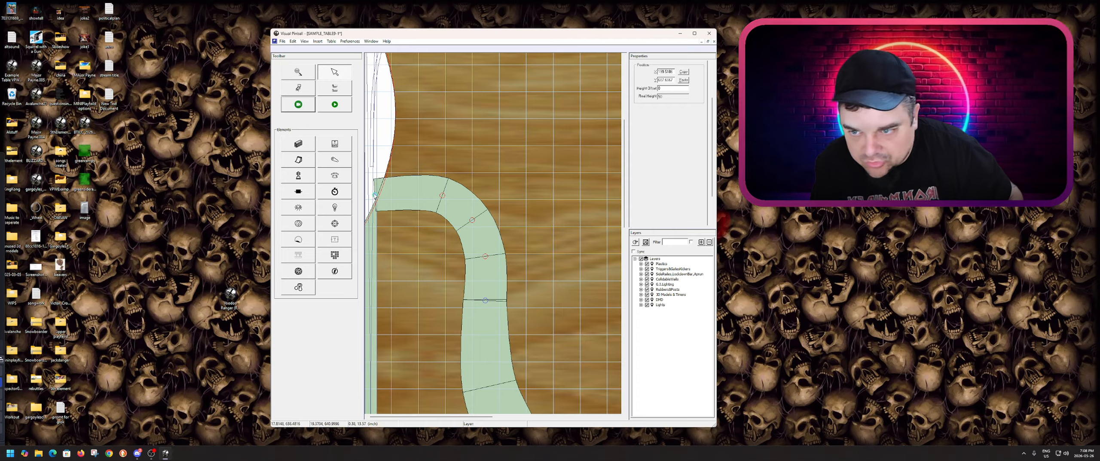
Curl the second ramp's far end downward and adjust its neighbouring control points into an even hook-shaped arc.
drag(374, 195, 394, 258)
click(442, 195)
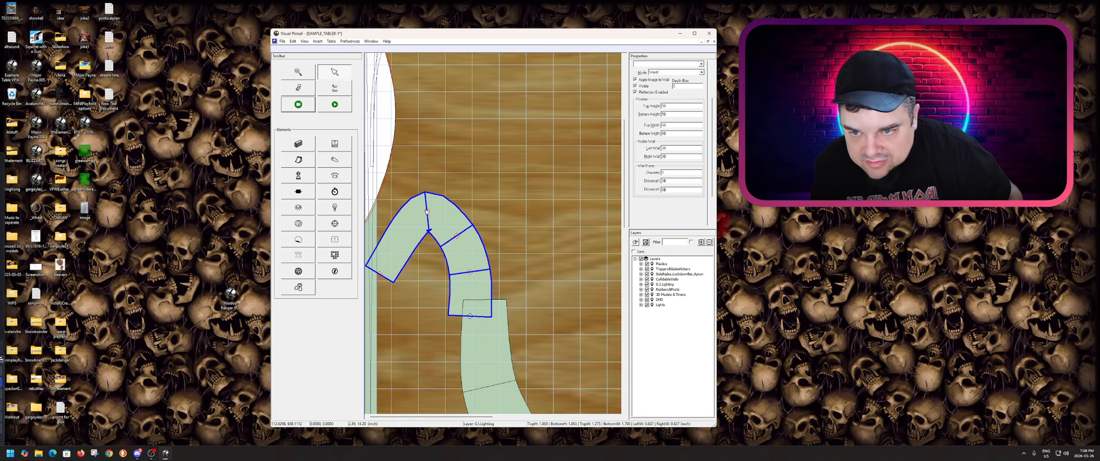
drag(473, 223, 462, 224)
click(443, 198)
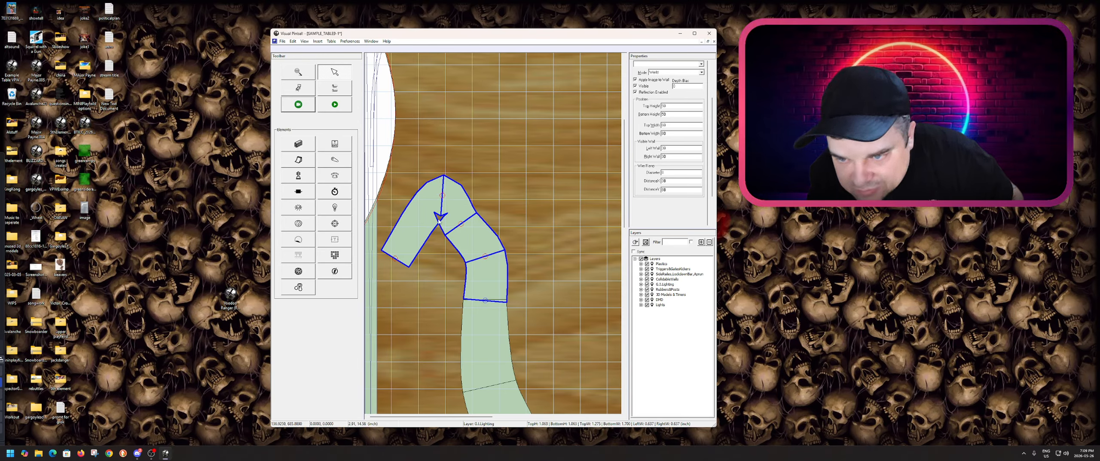
click(443, 197)
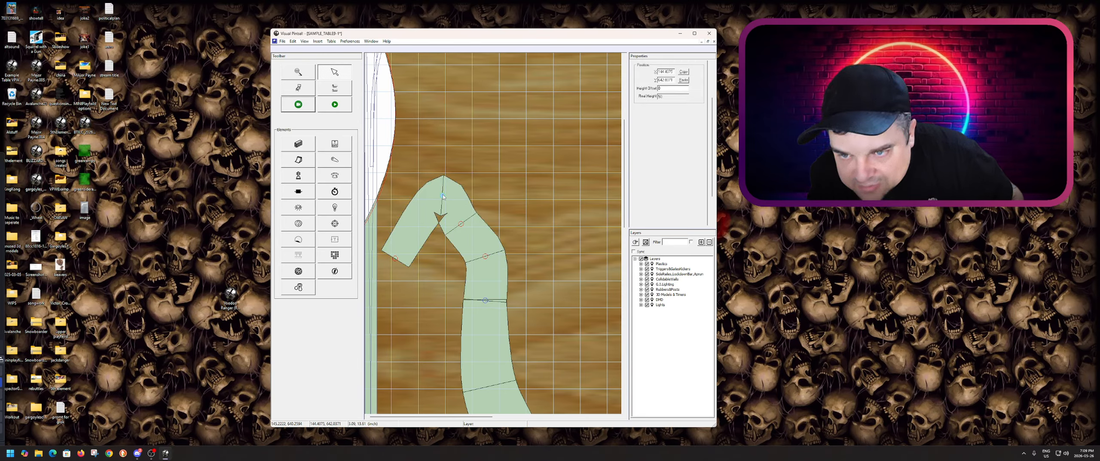
drag(443, 197, 426, 224)
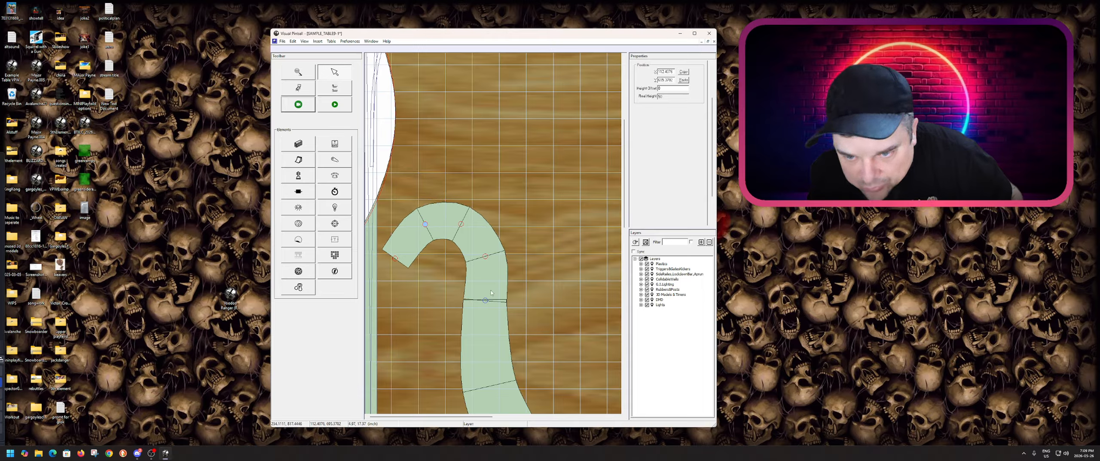
Nudge the control point just above the ramp joint slightly left so the second ramp's lower edge lines up with the first ramp.
scroll(535, 227, up, 1)
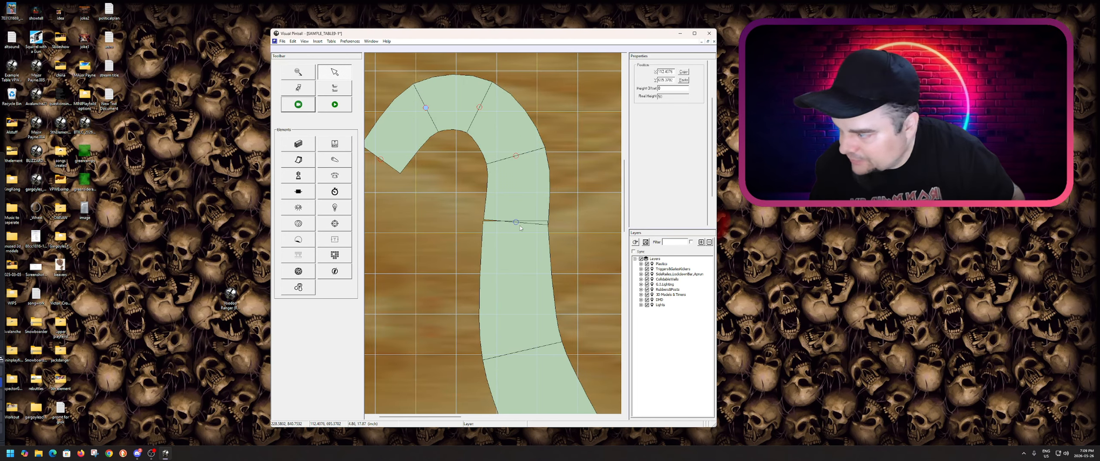
click(515, 157)
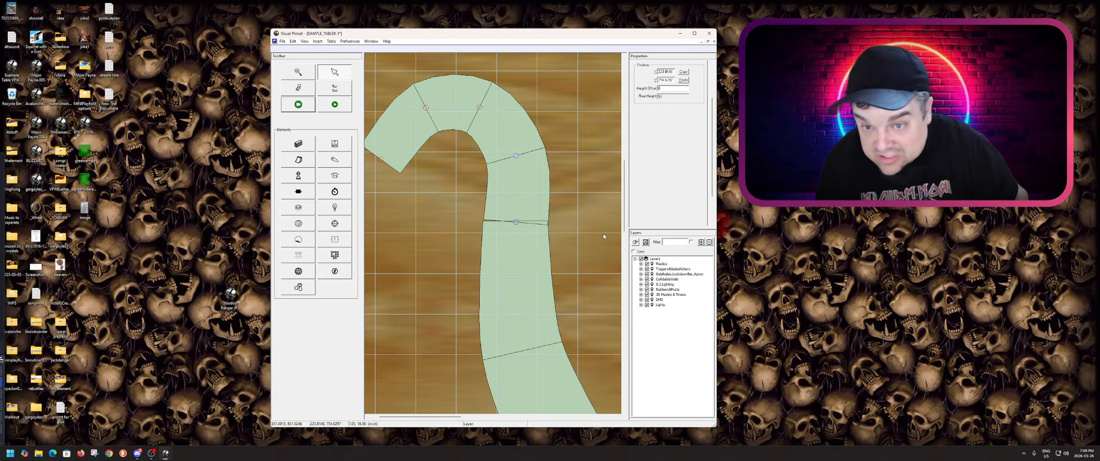
key(Left)
key(Left)
key(Left)
key(Left)
key(Left)
key(Left)
key(Left)
key(Left)
key(Left)
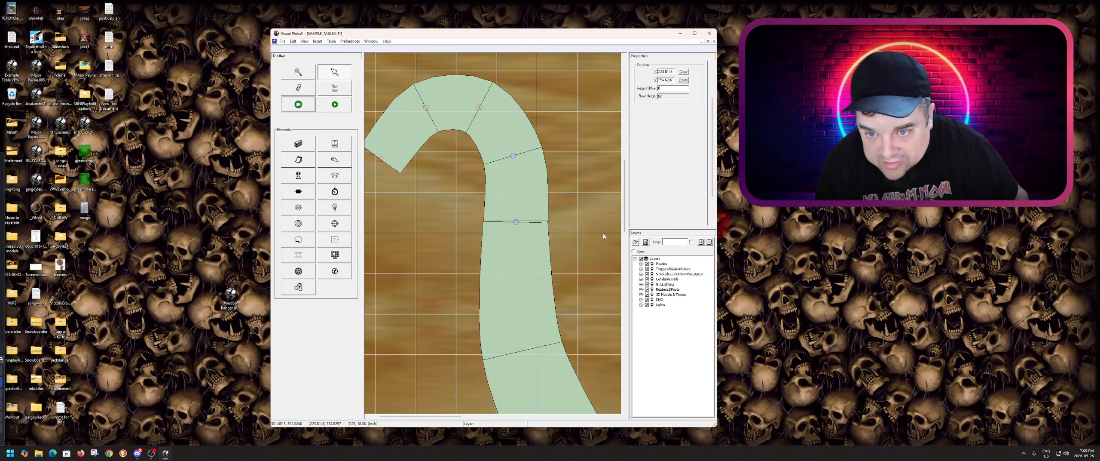
key(Left)
key(Left)
key(Left)
key(Left)
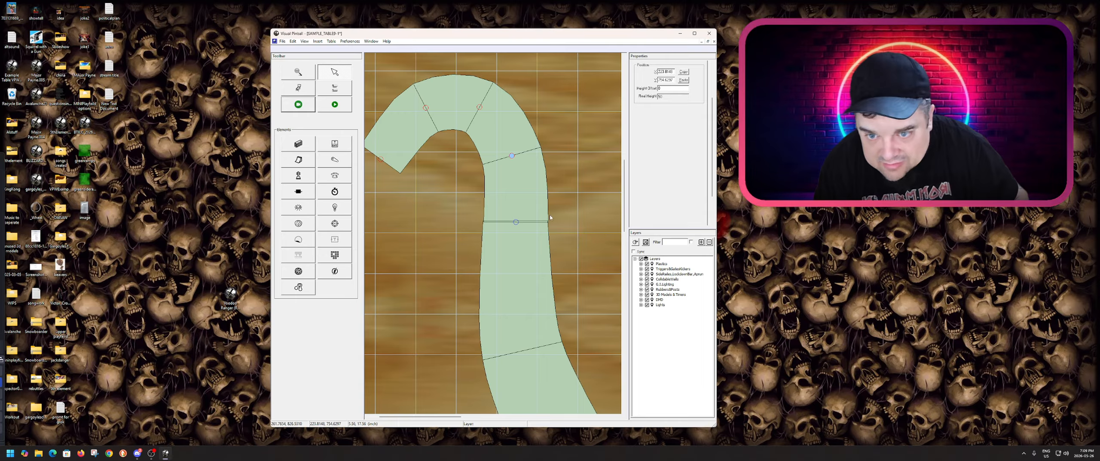
Nudge the second ramp's lower end point left and up so its edge meets the first ramp's upper edge.
key(Left)
key(Up)
key(Up)
key(Up)
key(Up)
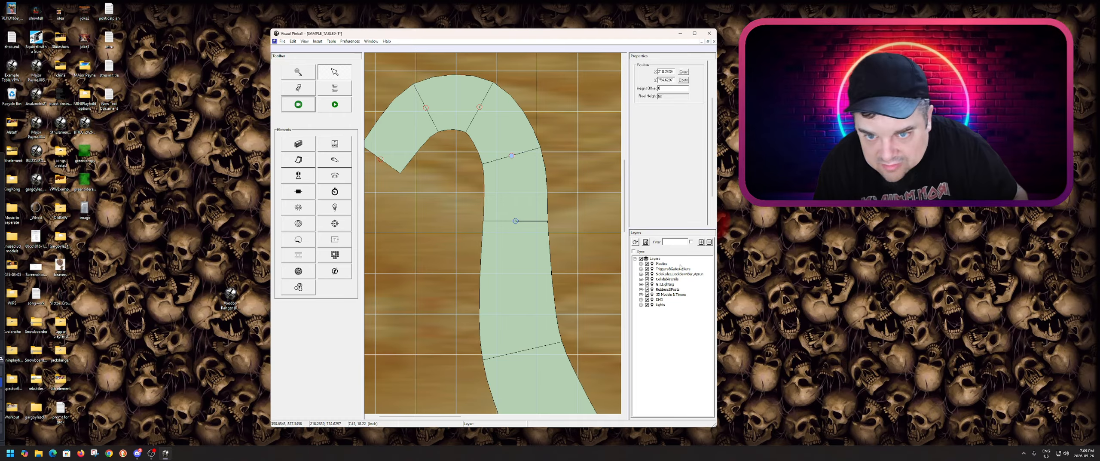
click(594, 250)
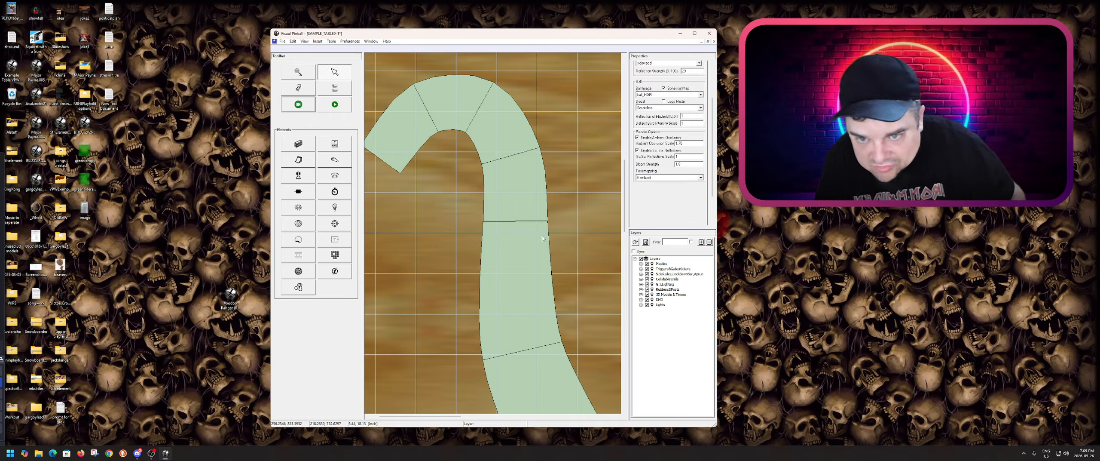
Turn the second ramp's hooked end straight down and add a control point near it to keep the curve smooth.
scroll(467, 224, down, 2)
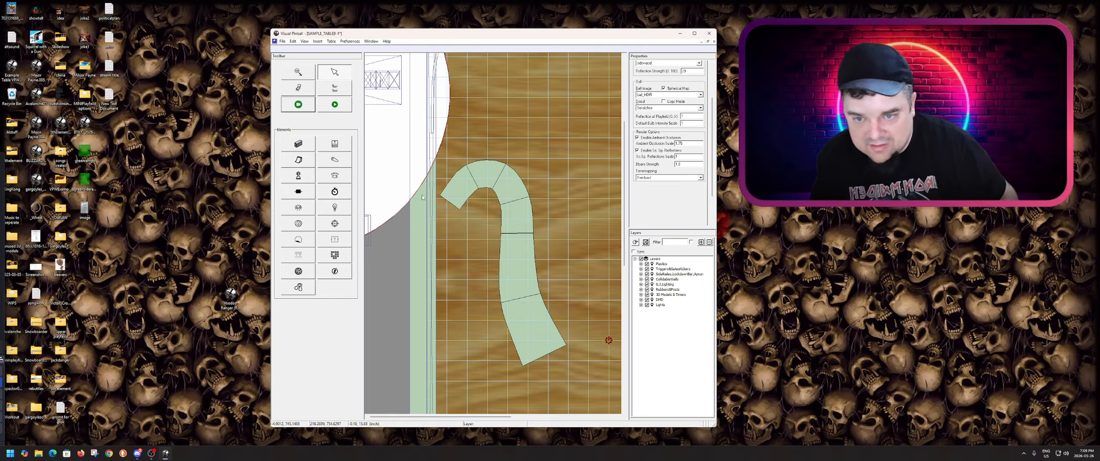
click(455, 196)
drag(455, 196, 459, 233)
right_click(462, 201)
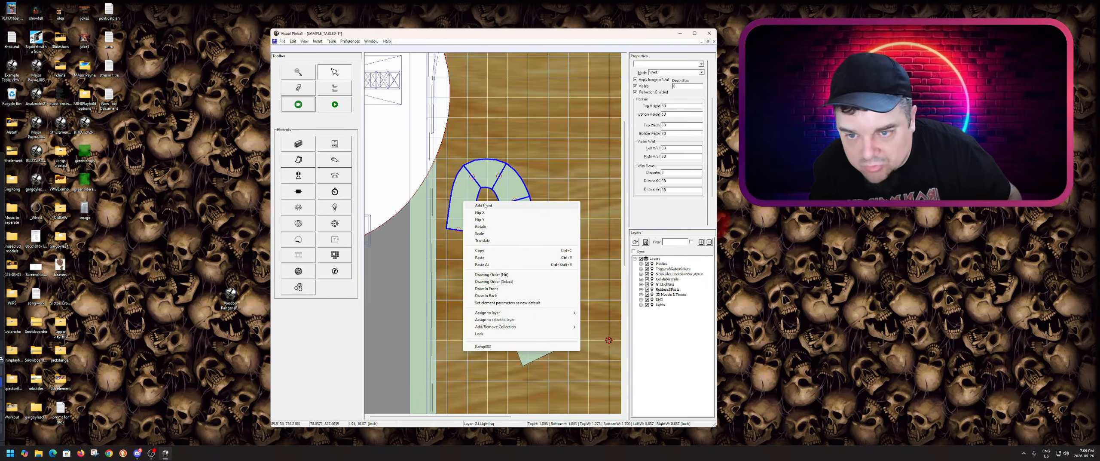
click(467, 203)
drag(463, 202, 459, 198)
drag(458, 231, 457, 233)
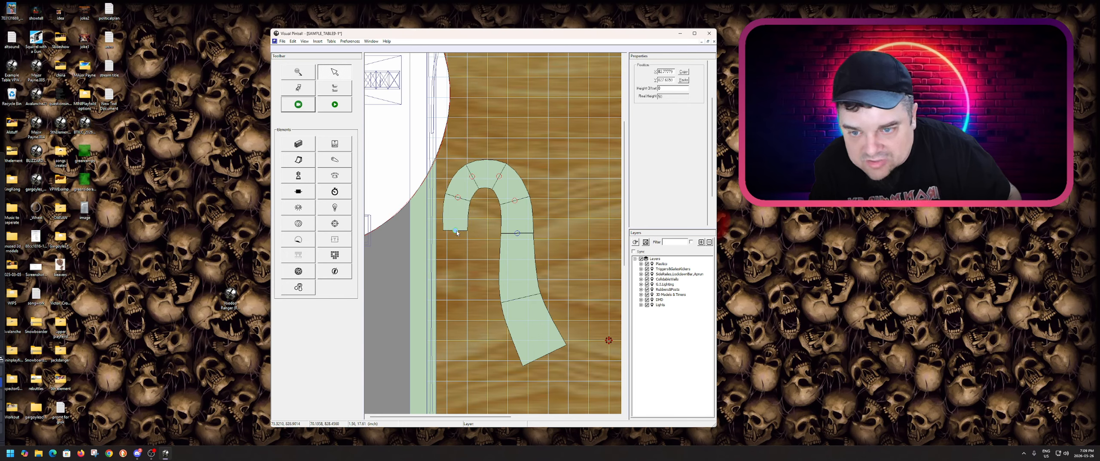
Insert a third ramp and place its end points to run from the hooked ramp's end down to the left inlane.
scroll(492, 239, down, 2)
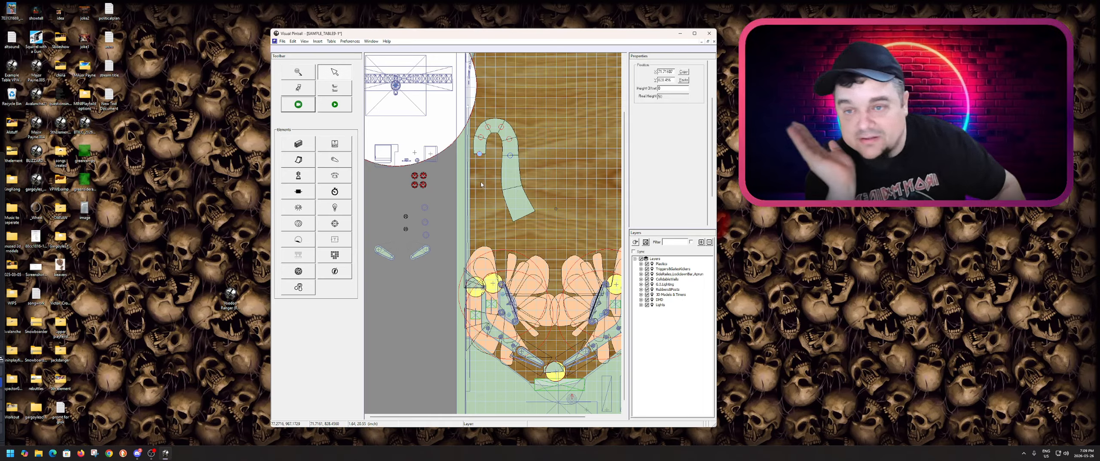
click(298, 159)
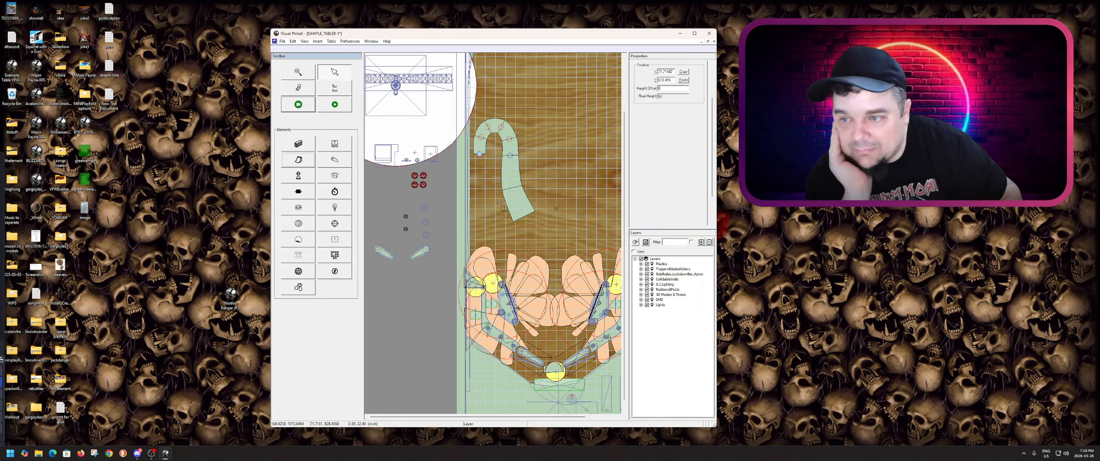
click(488, 202)
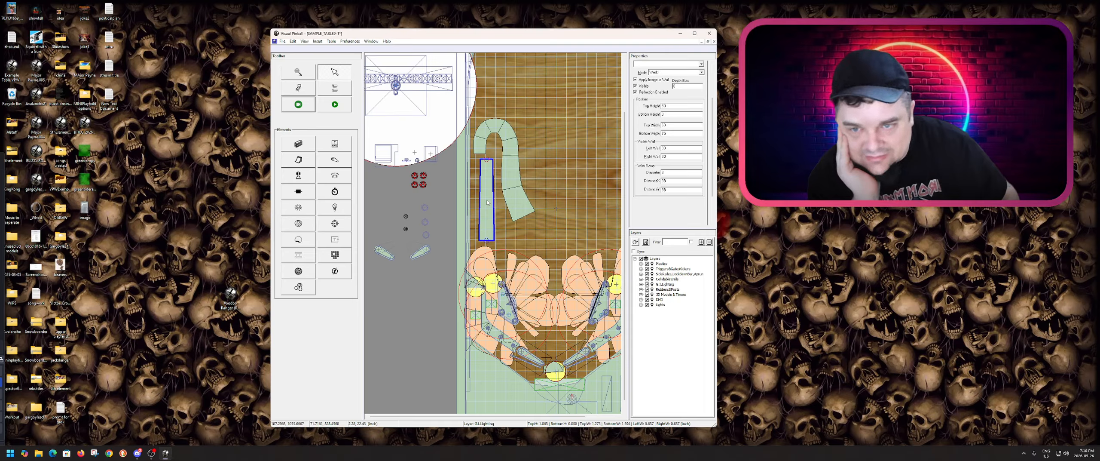
drag(490, 239, 478, 235)
drag(490, 159, 493, 284)
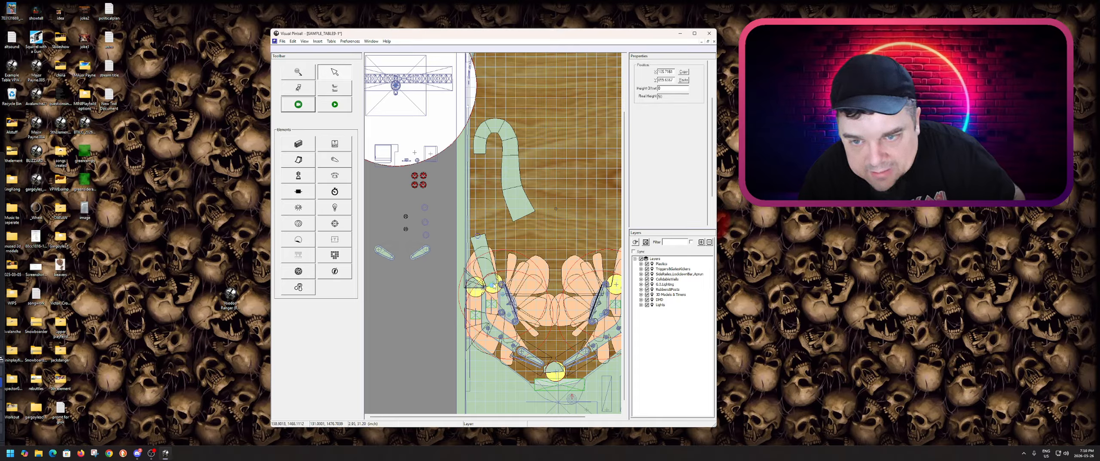
drag(493, 284, 494, 284)
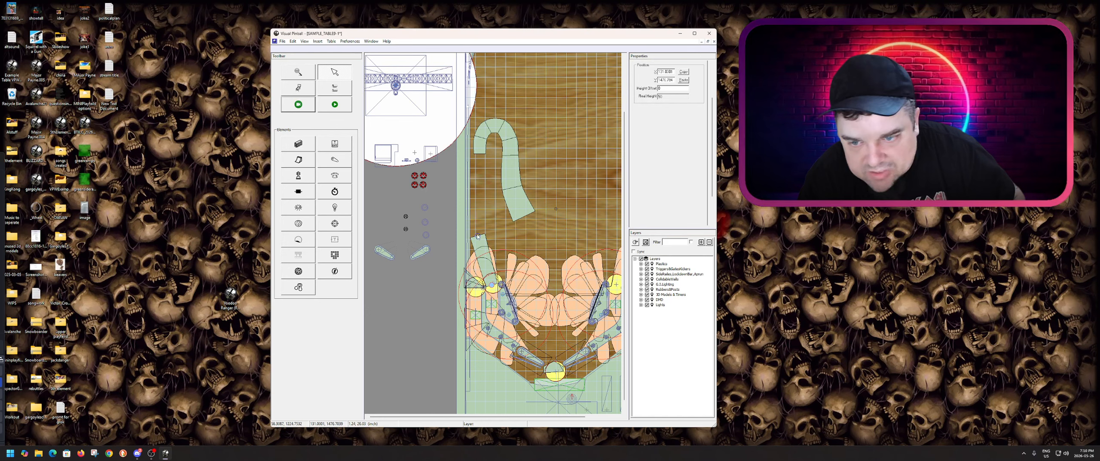
drag(477, 236, 480, 156)
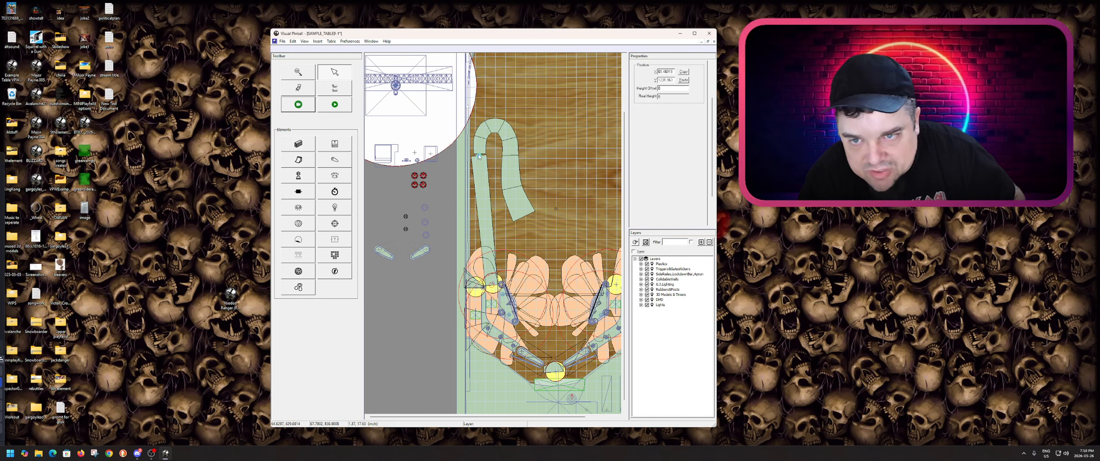
click(479, 154)
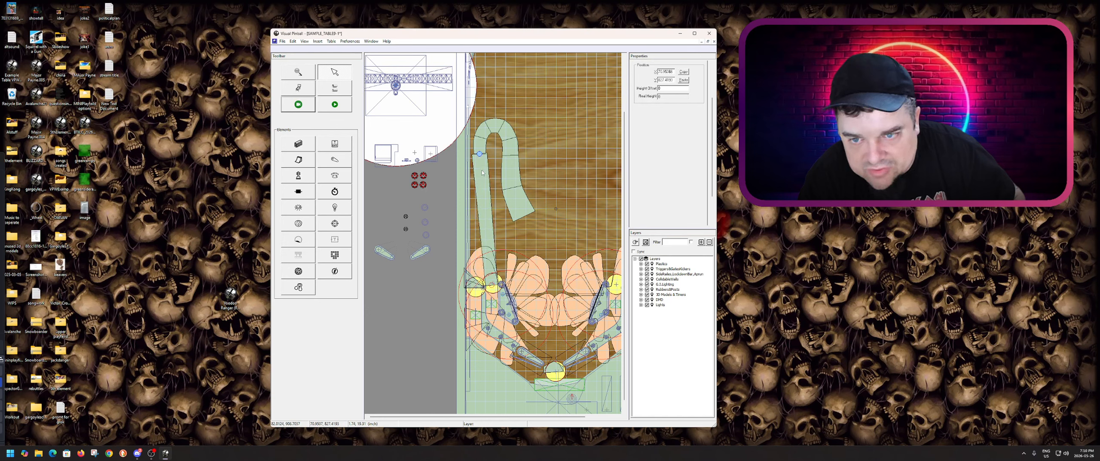
Change the third ramp's type to 4 Wire.
click(482, 176)
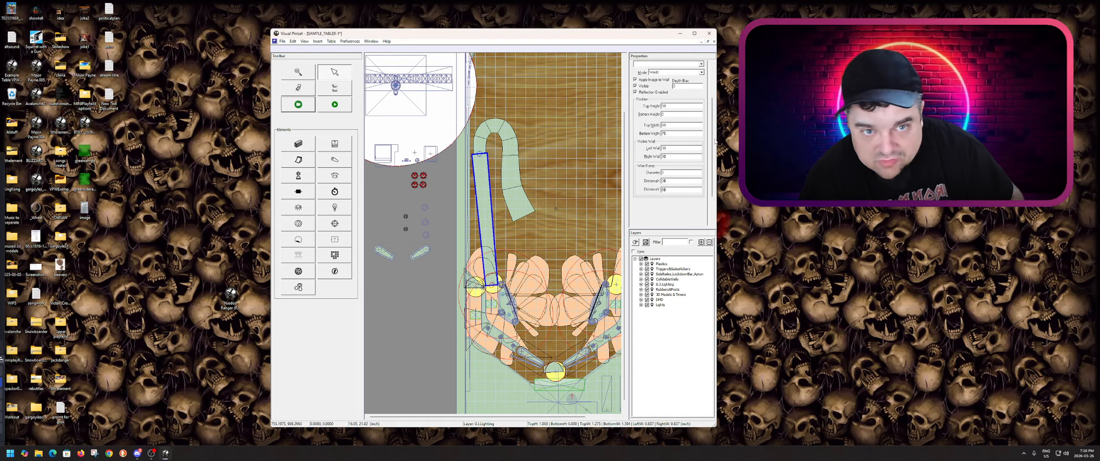
drag(711, 140, 715, 97)
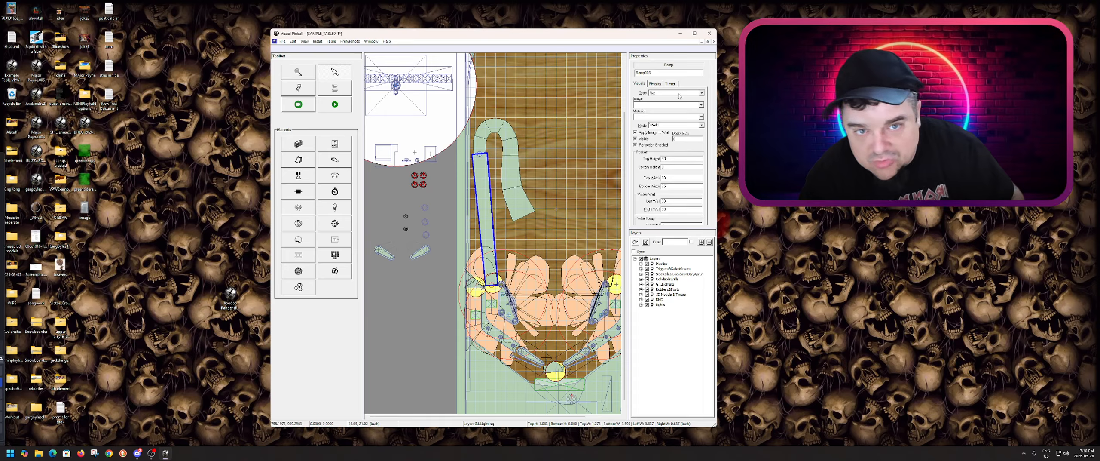
click(702, 94)
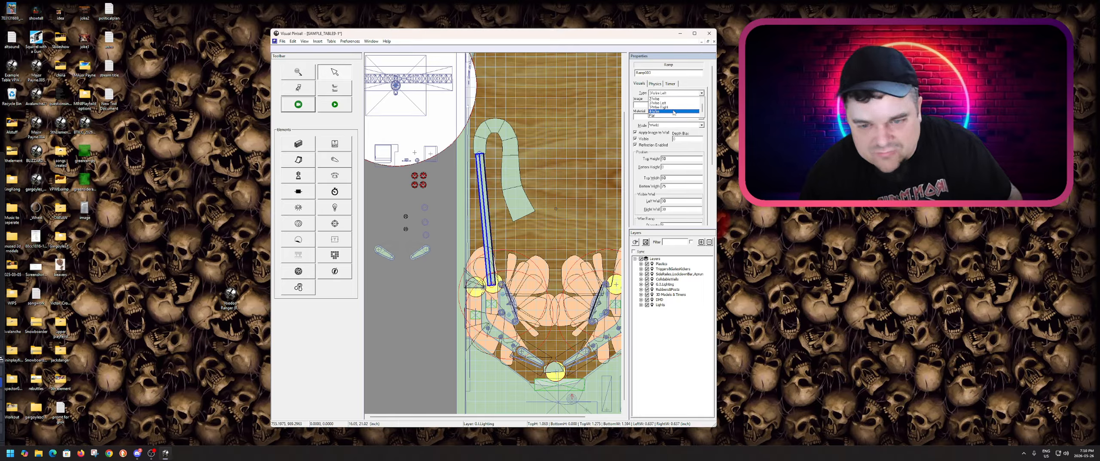
click(673, 112)
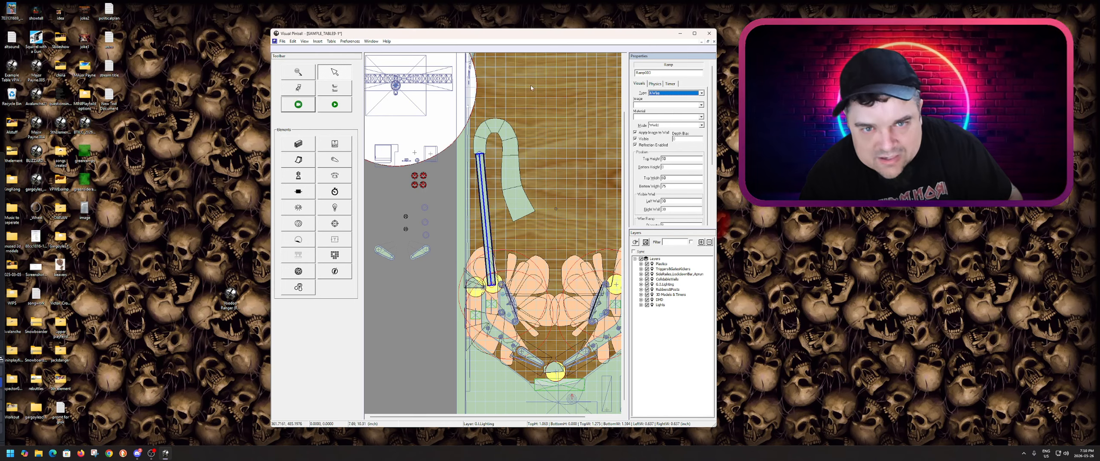
Run the table to view the wire ramp in 3D and return to the editor.
key(F5)
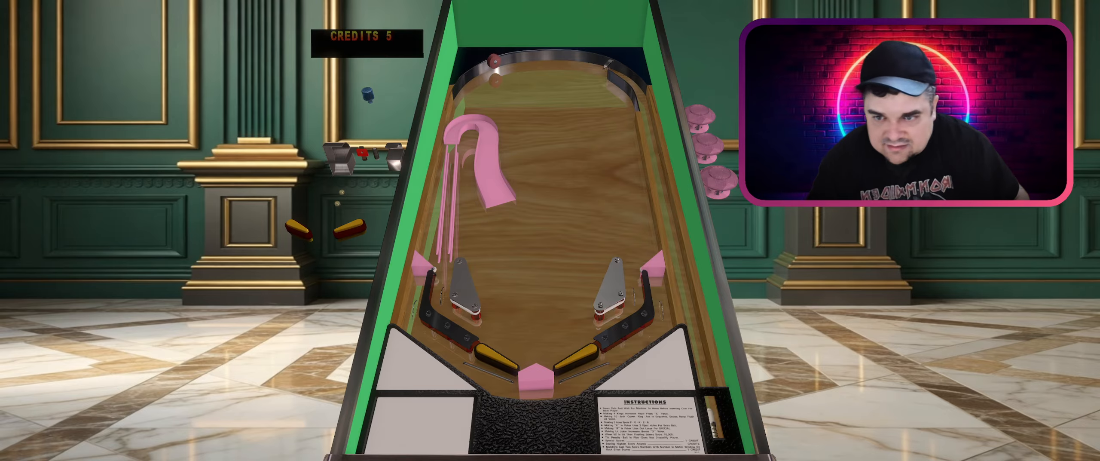
key(Escape)
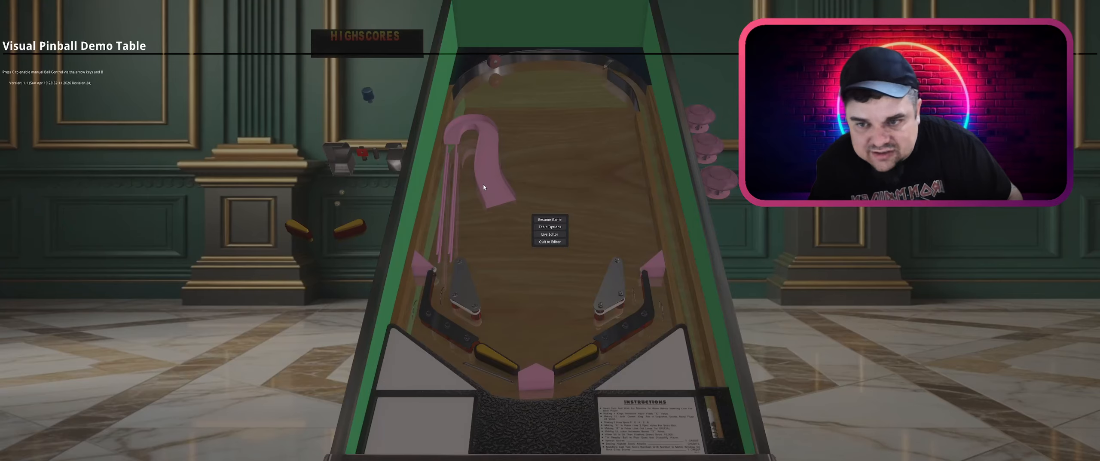
click(551, 242)
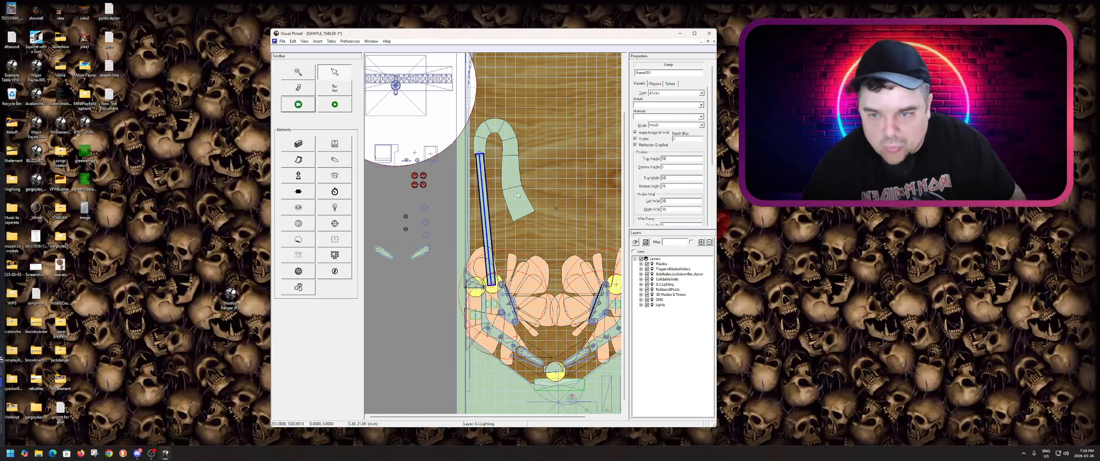
Change the third ramp's type to 2 Wire.
click(660, 95)
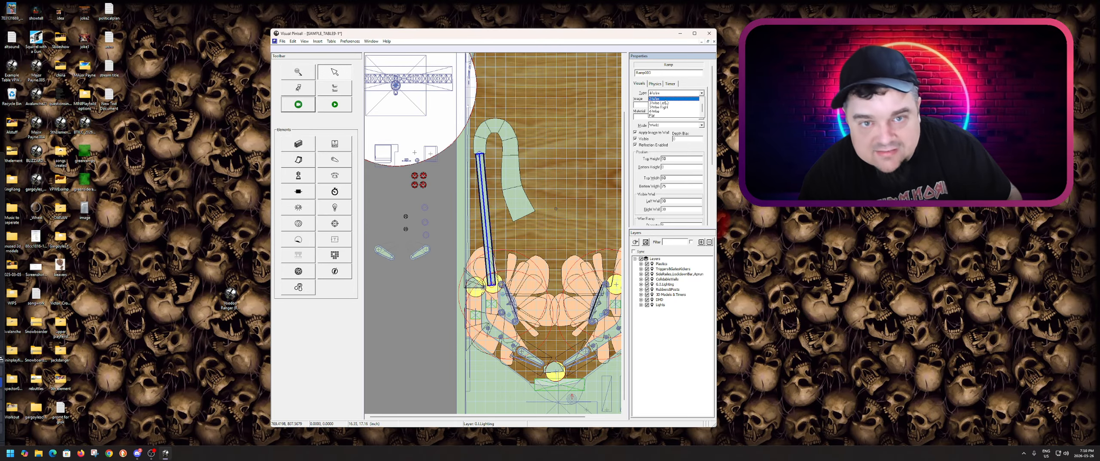
click(666, 102)
click(560, 196)
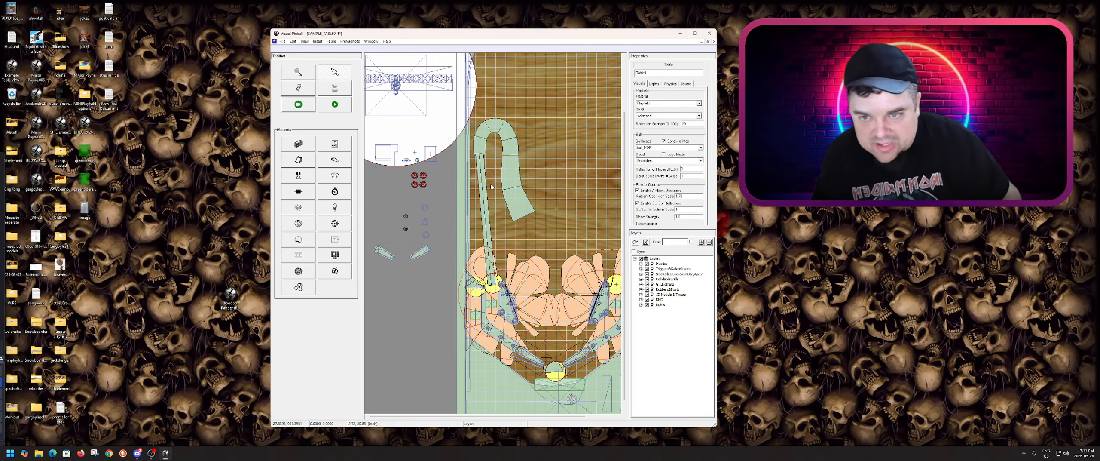
Line up the wire ramp's upper end point with the hooked ramp's end and change the wire ramp's bottom height.
click(483, 151)
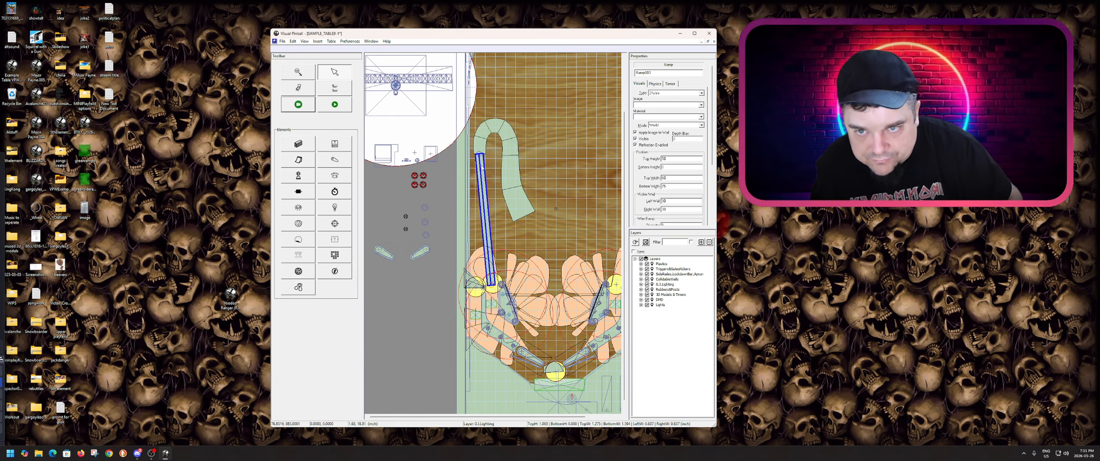
click(479, 156)
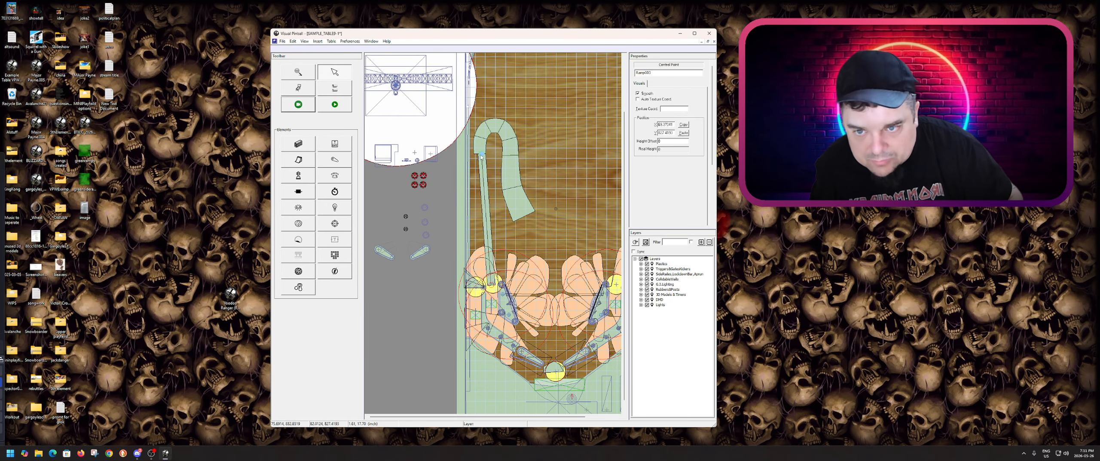
drag(479, 156, 480, 157)
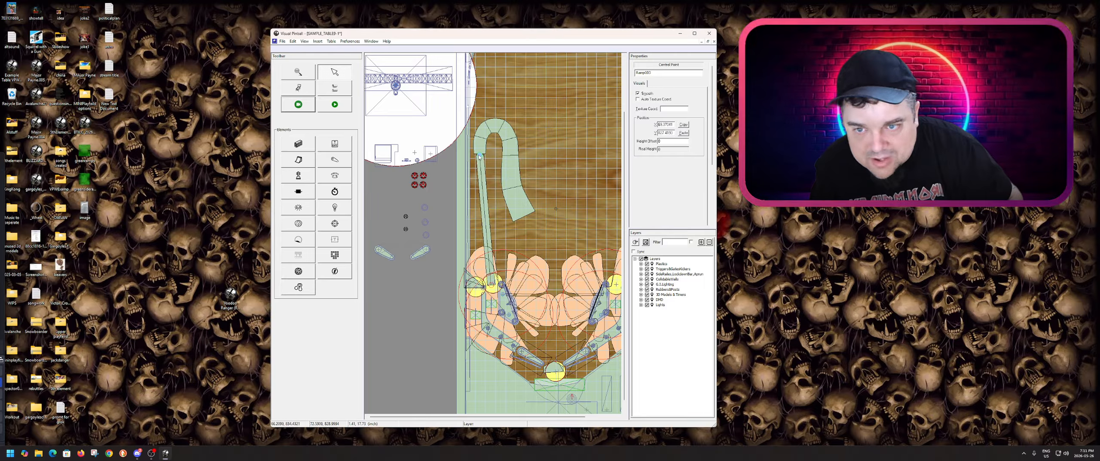
click(481, 157)
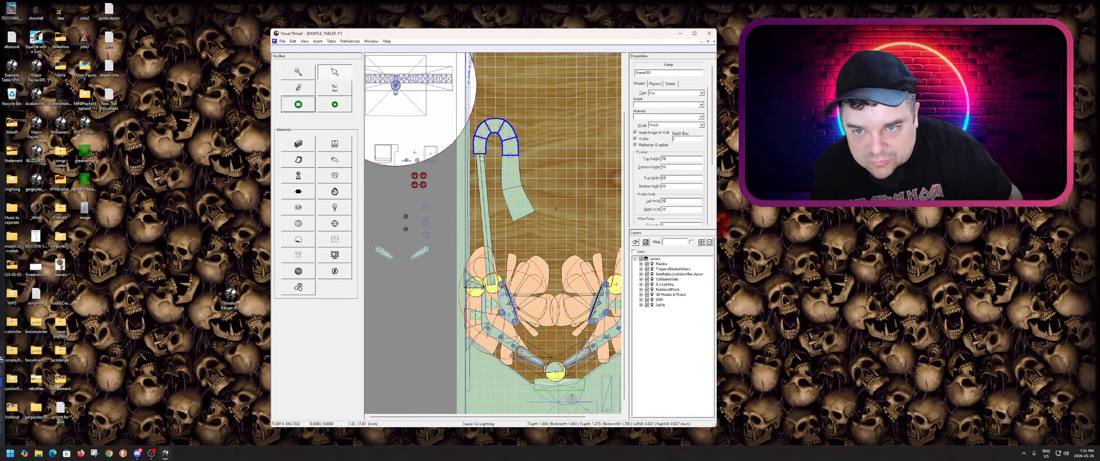
click(481, 155)
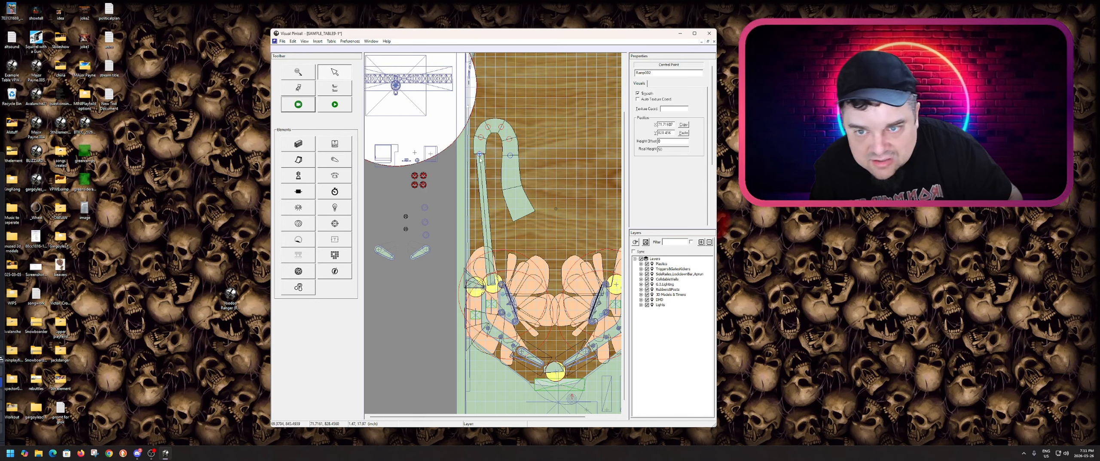
click(483, 164)
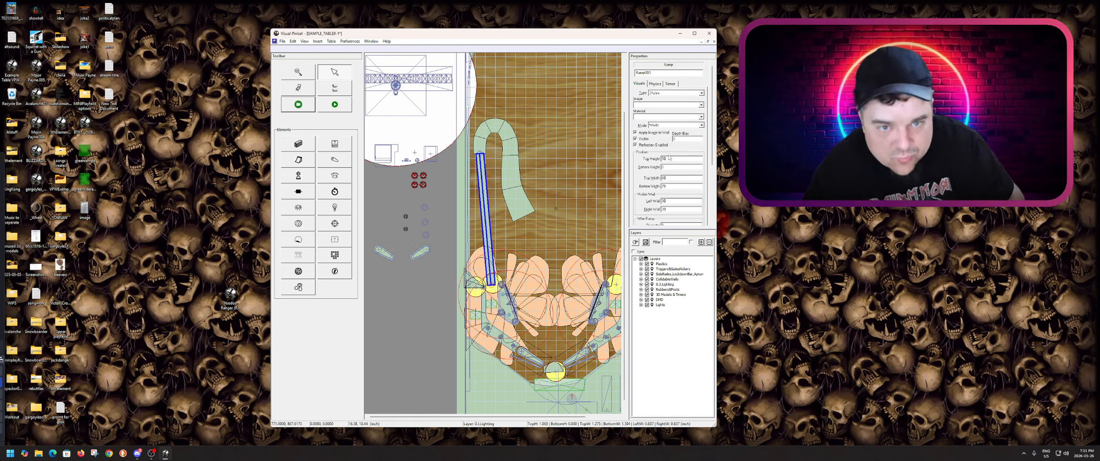
double_click(676, 168)
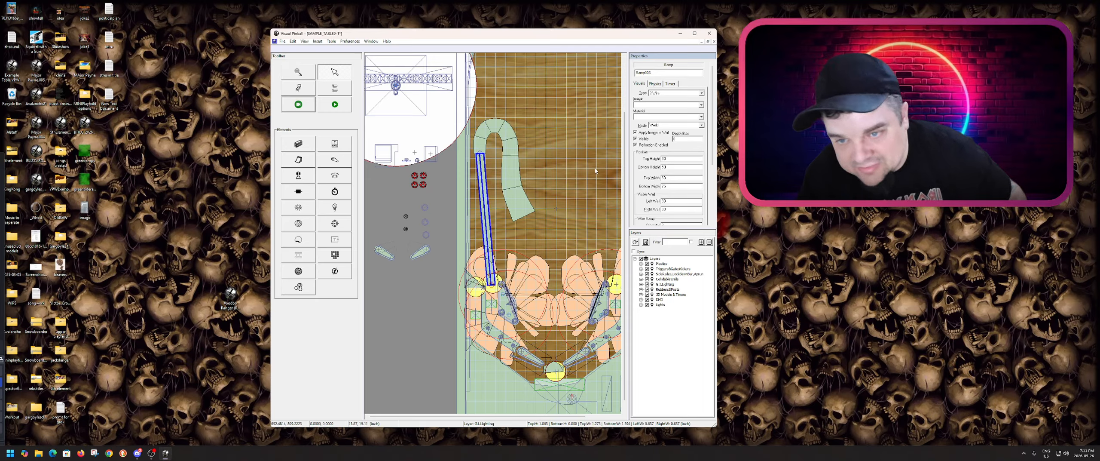
Set the first ramp's top height to 65.
click(517, 211)
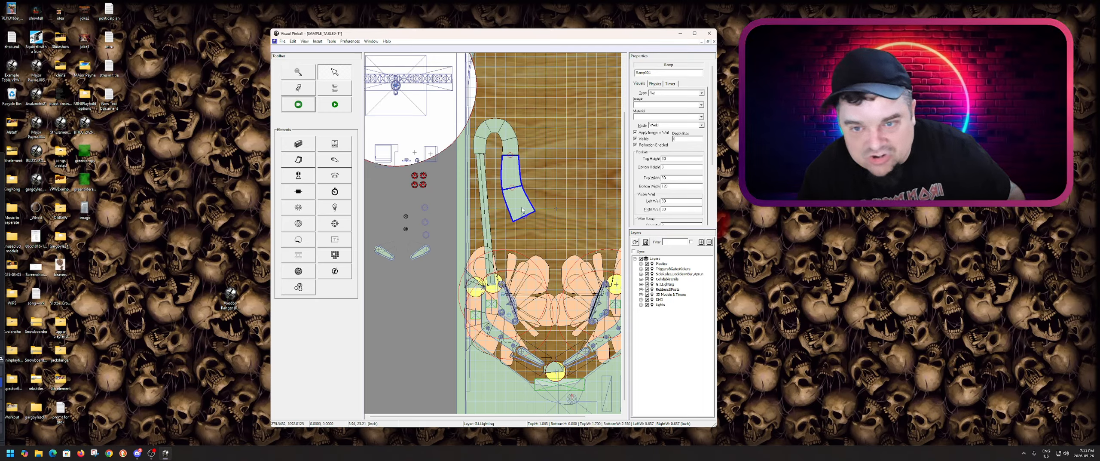
double_click(672, 159)
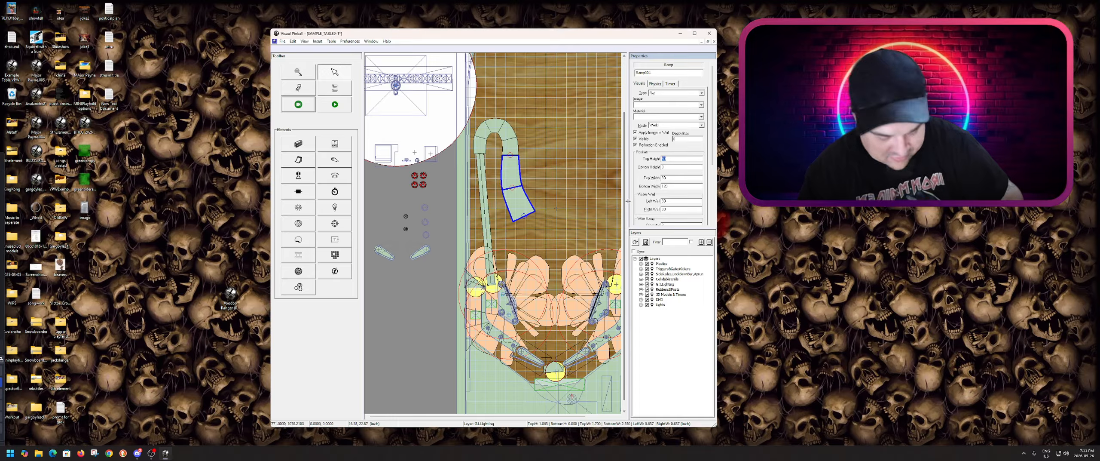
text(85)
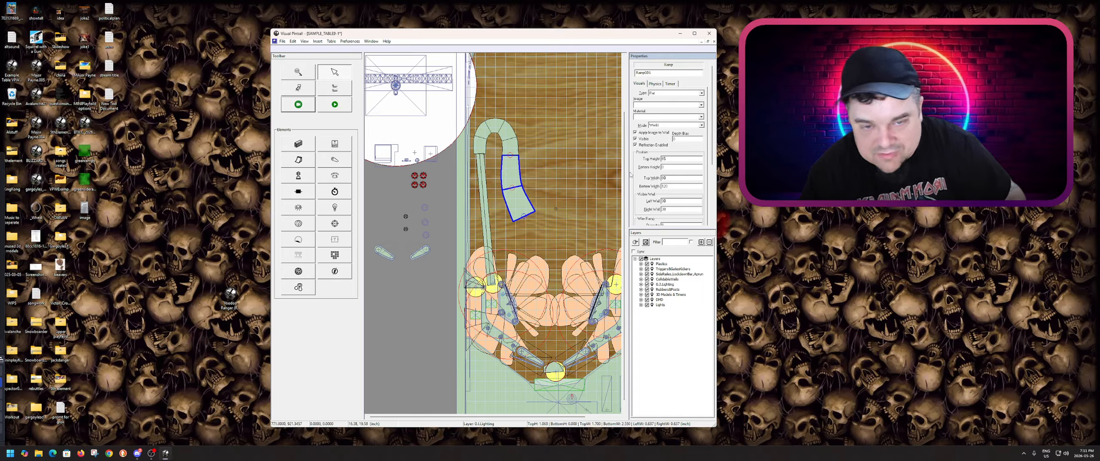
Set the hooked ramp's top and bottom heights to 65.
click(511, 147)
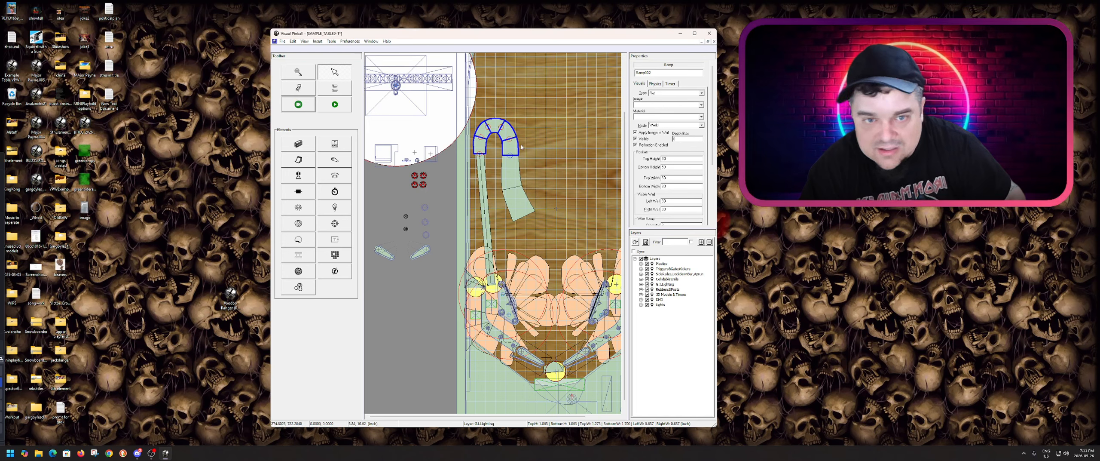
drag(672, 166, 579, 166)
text(8)
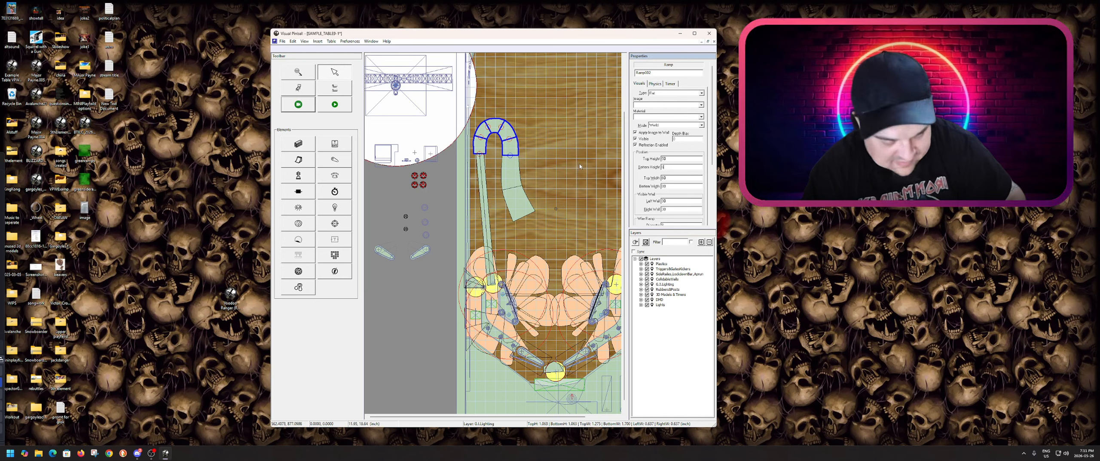
text(8)
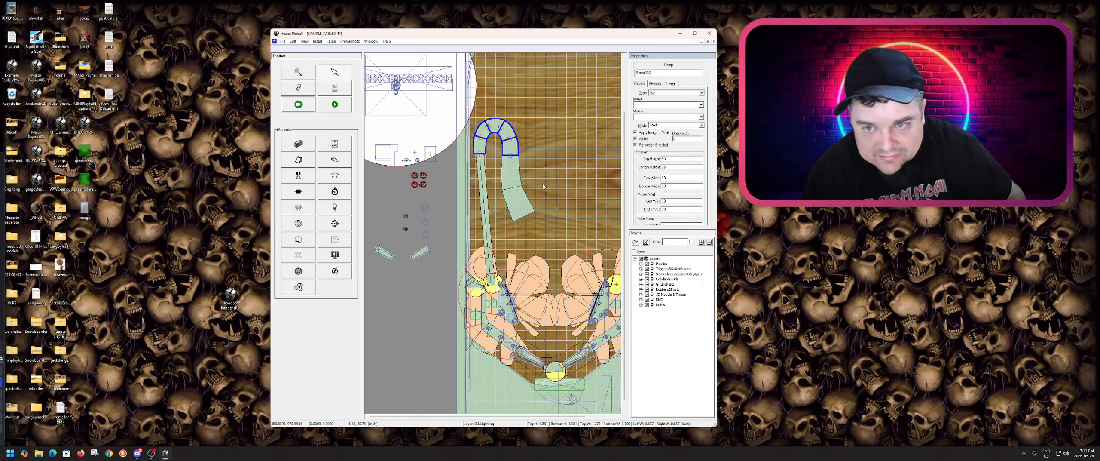
click(509, 148)
click(509, 148)
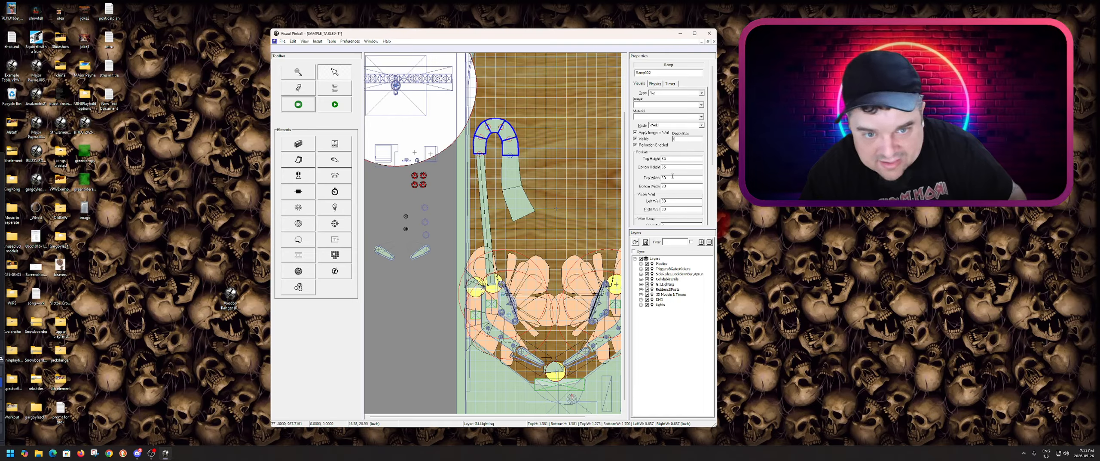
Add a control point near the wire ramp's upper end and pull it slightly further down the ramp.
double_click(673, 178)
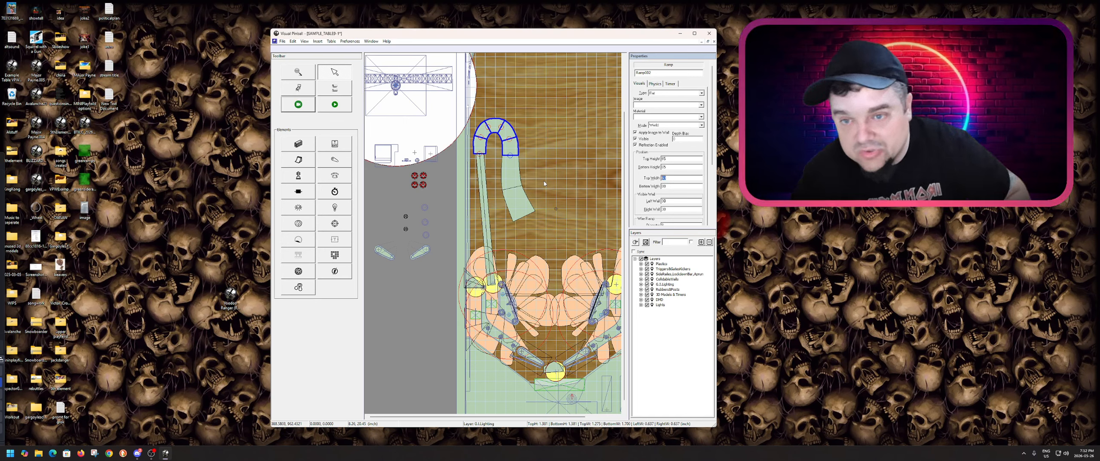
right_click(483, 176)
click(495, 179)
click(482, 175)
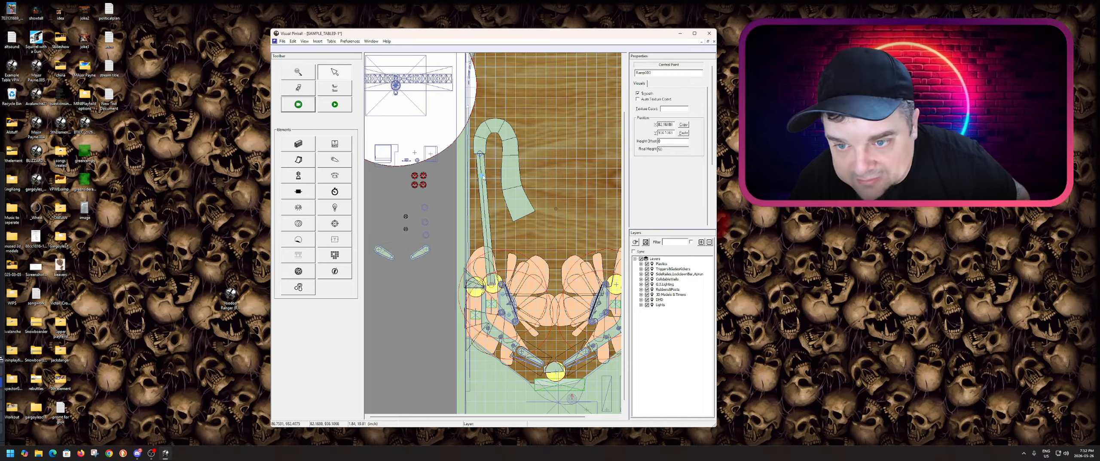
drag(483, 176, 481, 186)
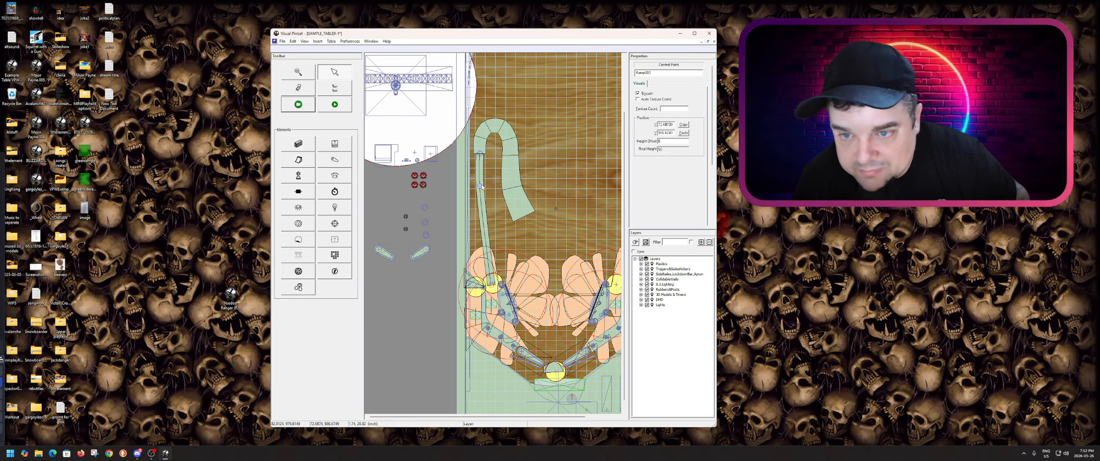
Align the wire ramp's upper end point with the middle of the hooked ramp's end edge.
scroll(482, 186, up, 3)
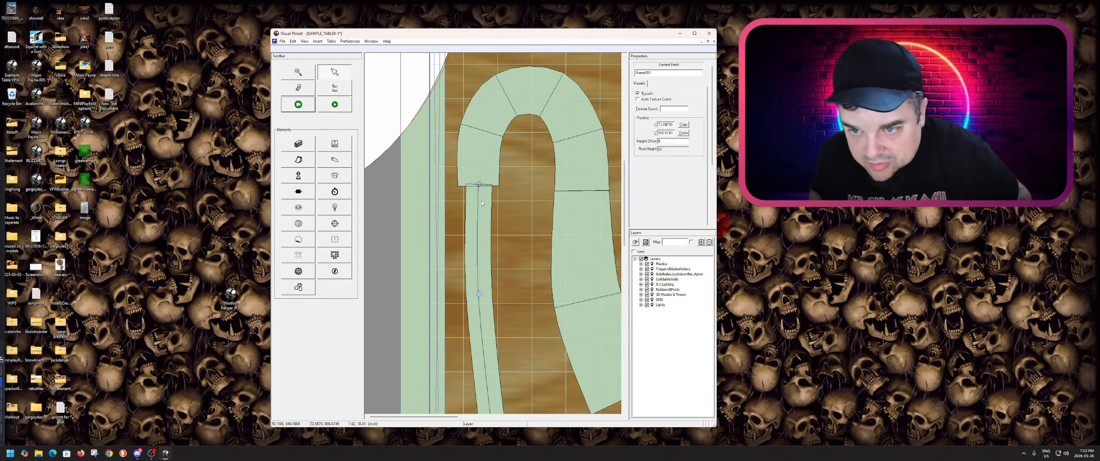
click(479, 186)
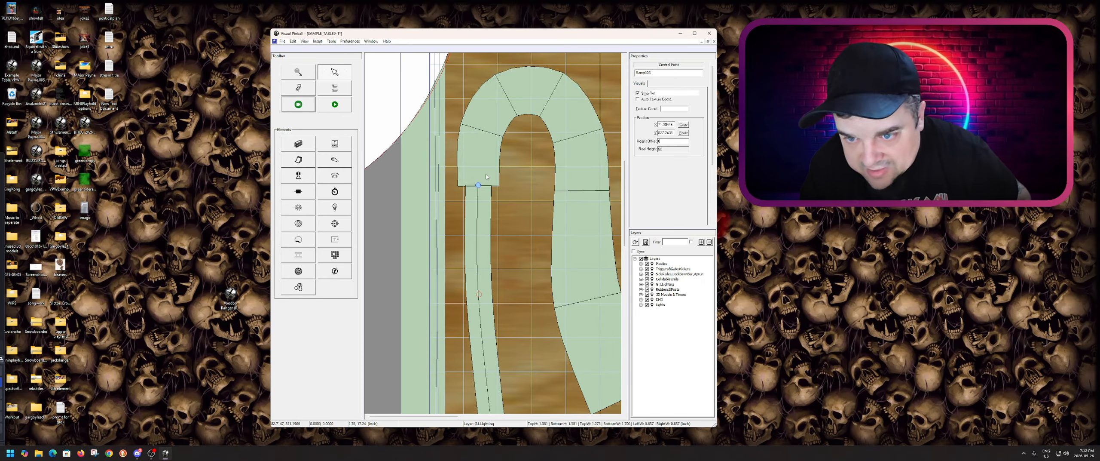
click(478, 188)
click(478, 187)
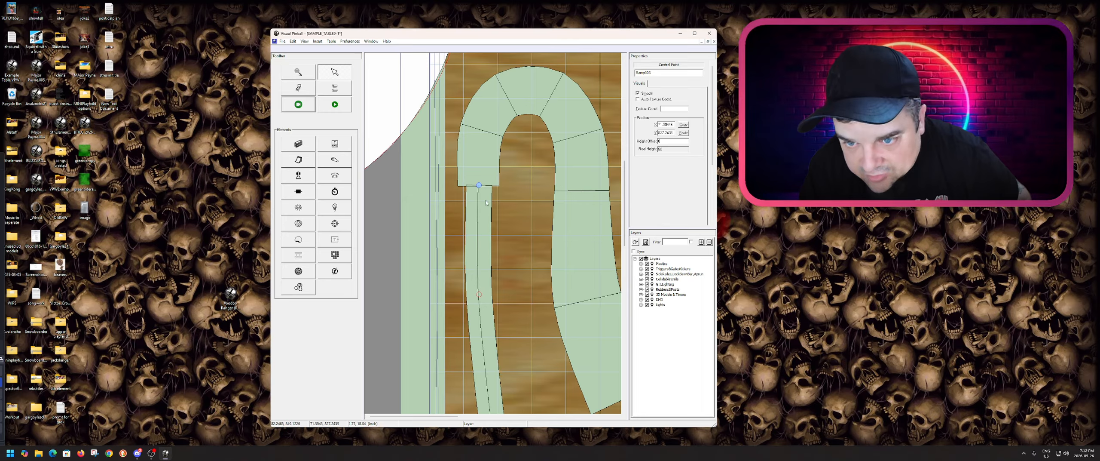
click(498, 182)
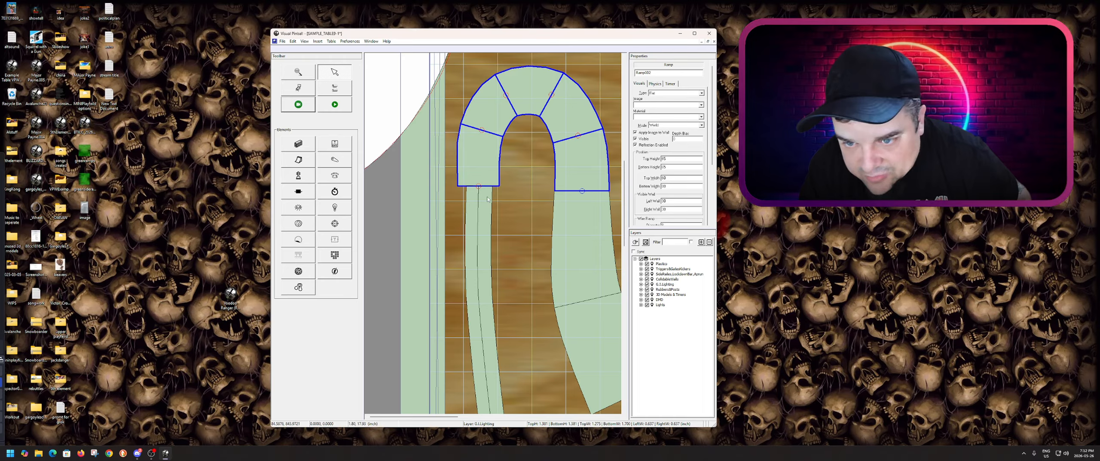
click(484, 189)
drag(480, 187, 479, 187)
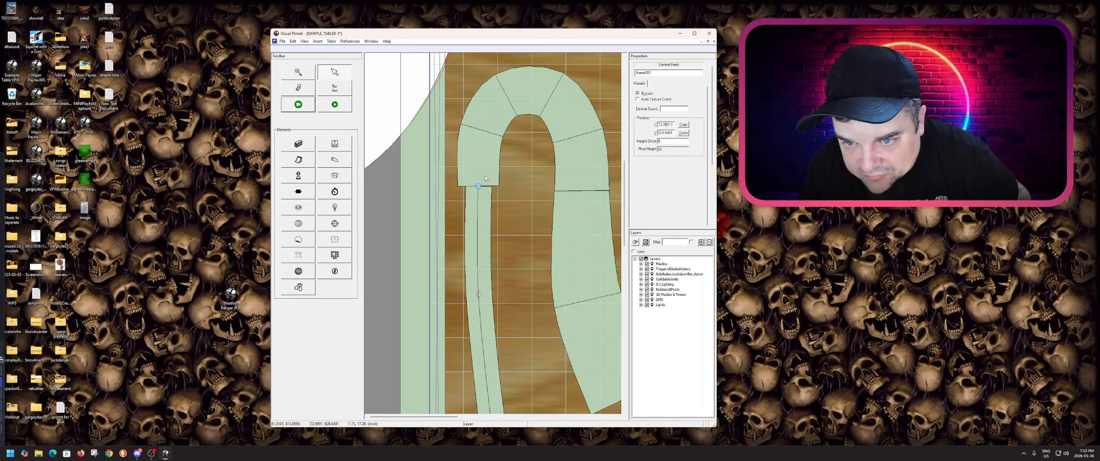
click(485, 180)
click(483, 197)
click(488, 176)
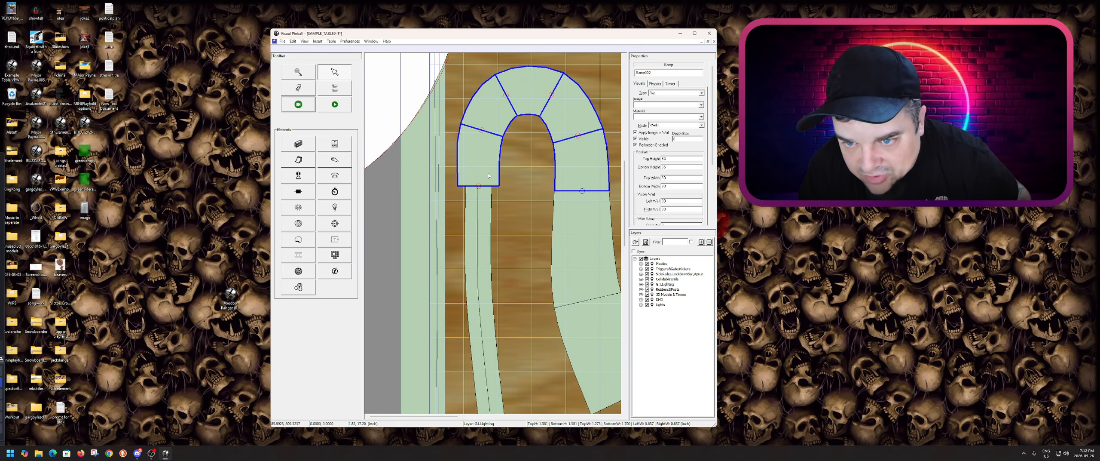
click(489, 193)
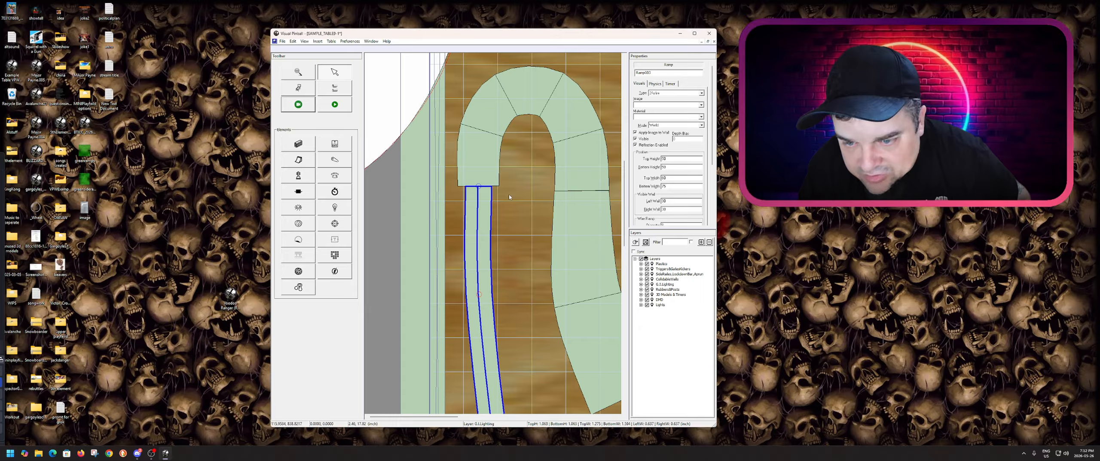
Nudge the wire ramp's second control point slightly to the right and fine-tune its upper end point.
click(479, 295)
key(Right)
key(Right)
key(Right)
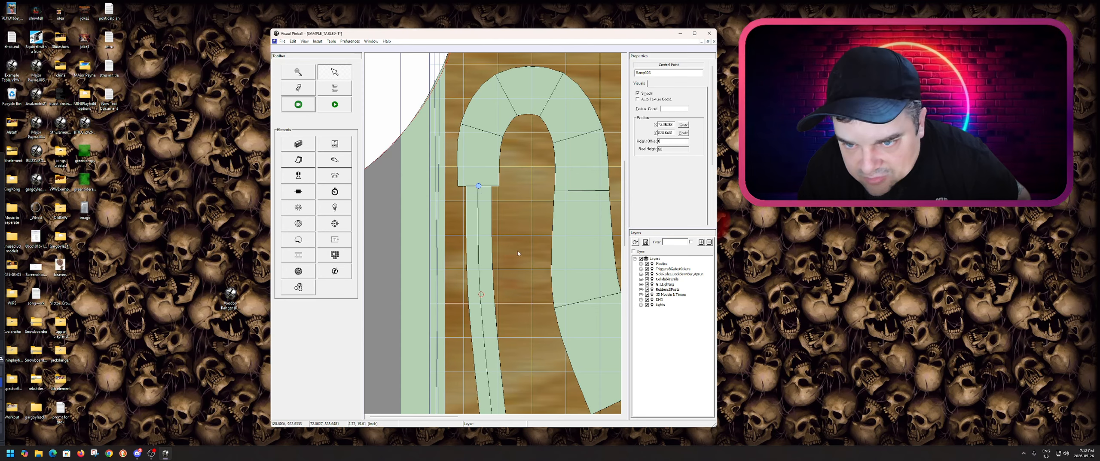
click(481, 297)
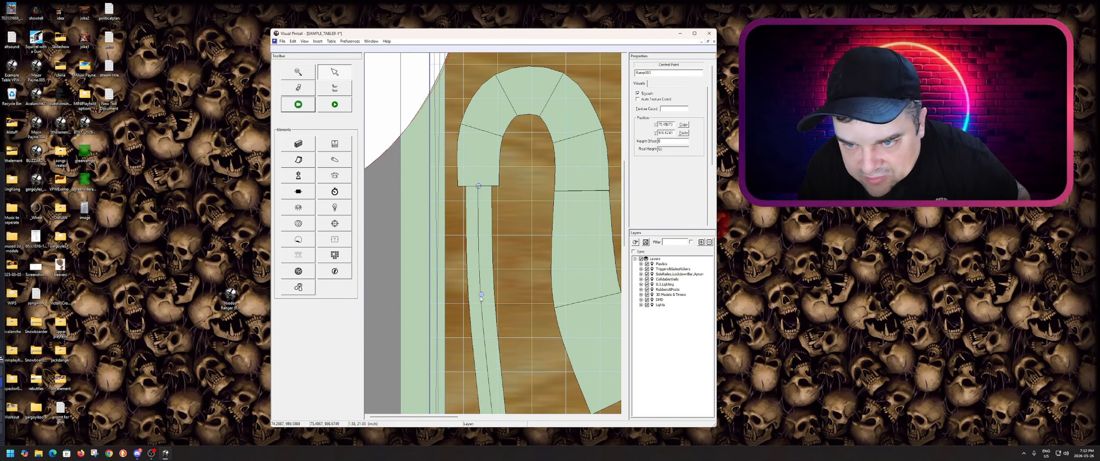
Add two control points along the wire ramp's lower half and shift them to the right to curve it toward the inlane.
scroll(500, 223, down, 1)
scroll(499, 197, down, 5)
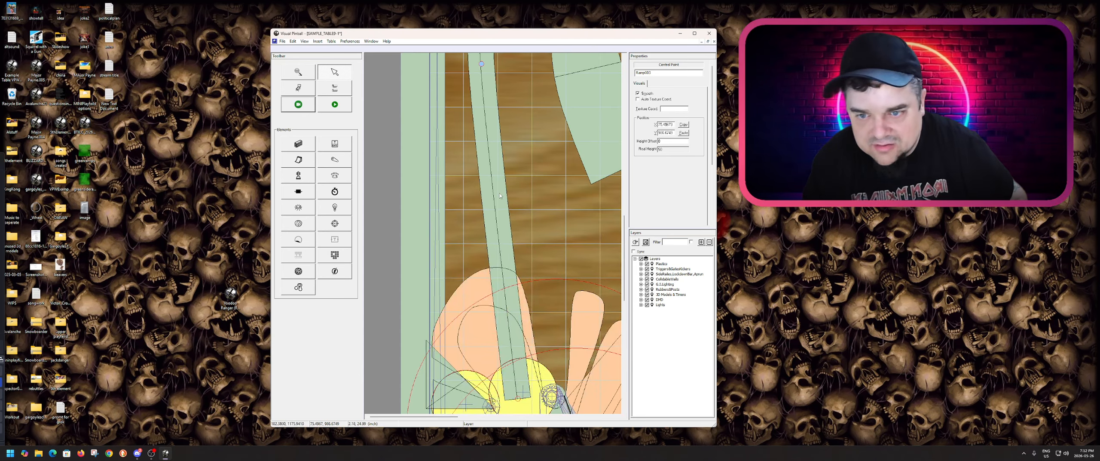
right_click(500, 194)
click(494, 196)
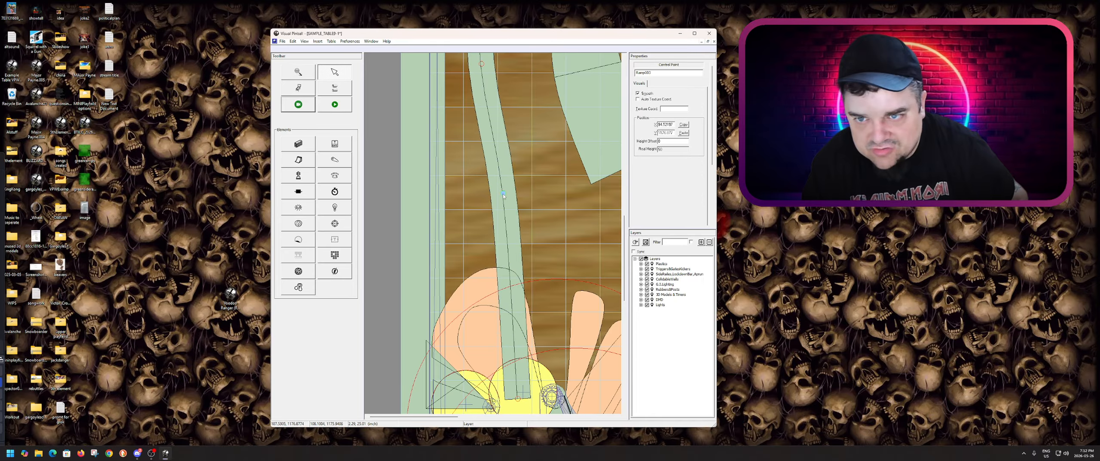
scroll(507, 189, down, 2)
right_click(518, 175)
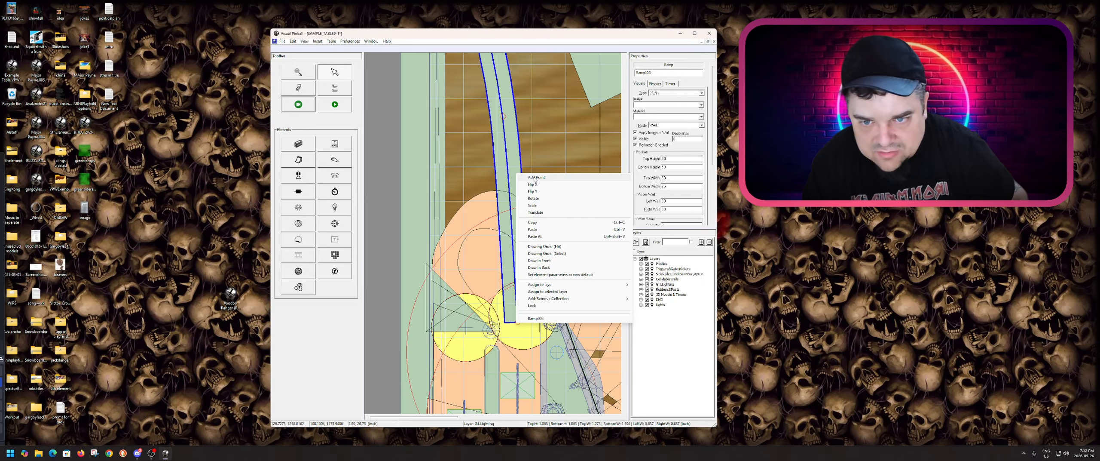
click(522, 178)
drag(508, 173, 515, 175)
scroll(529, 197, up, 7)
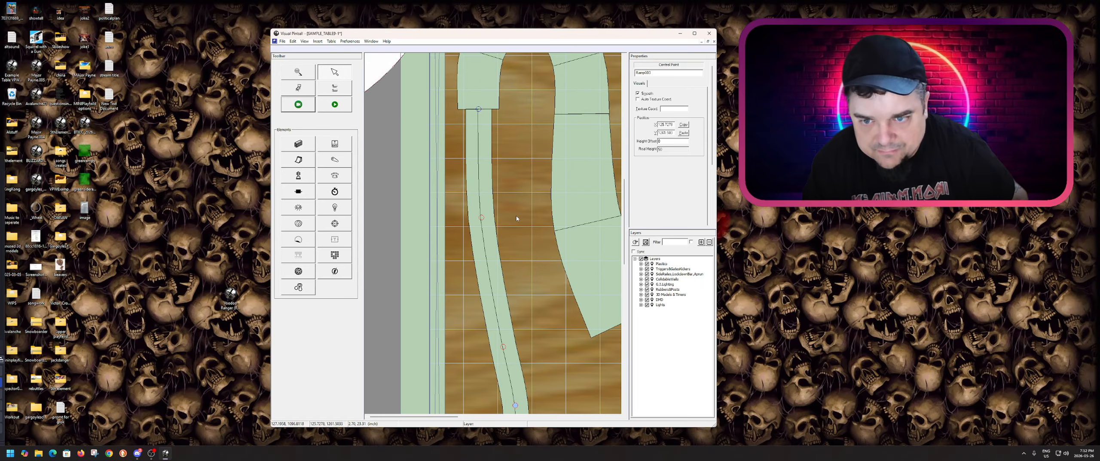
Run the table to inspect the joined ramps in 3D and return to the editor.
scroll(502, 210, down, 3)
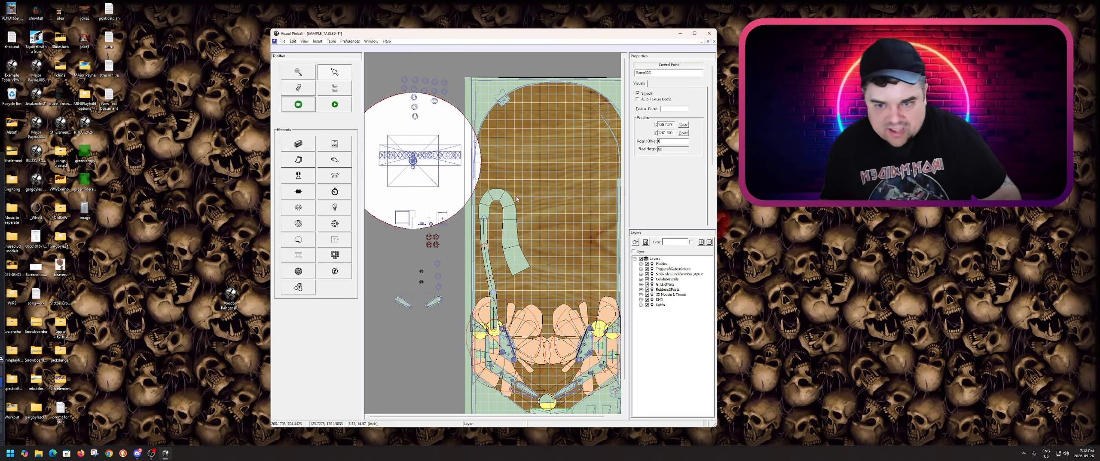
scroll(517, 199, down, 2)
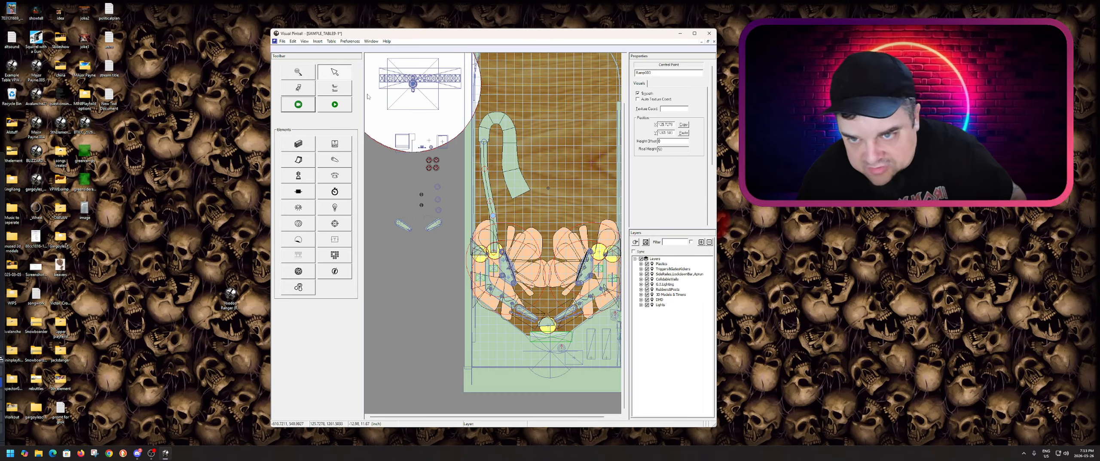
key(F5)
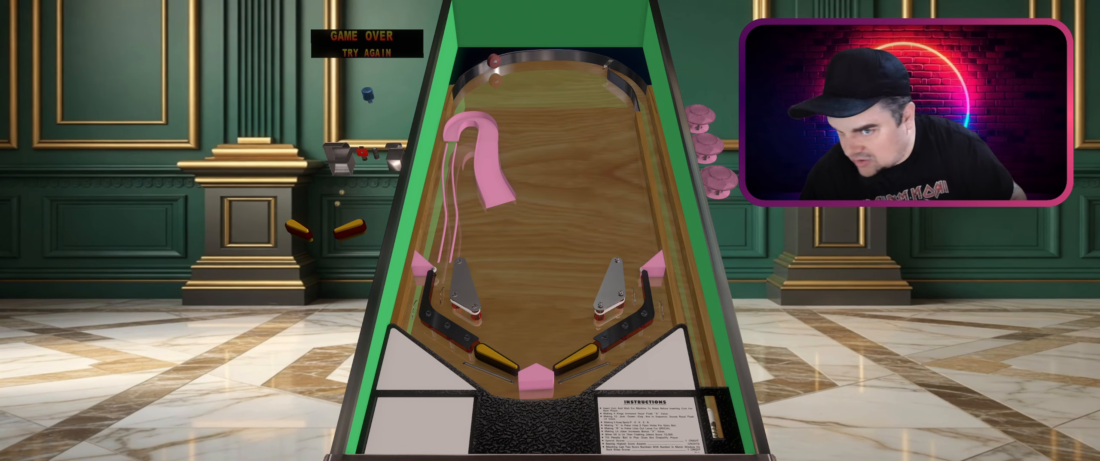
key(Escape)
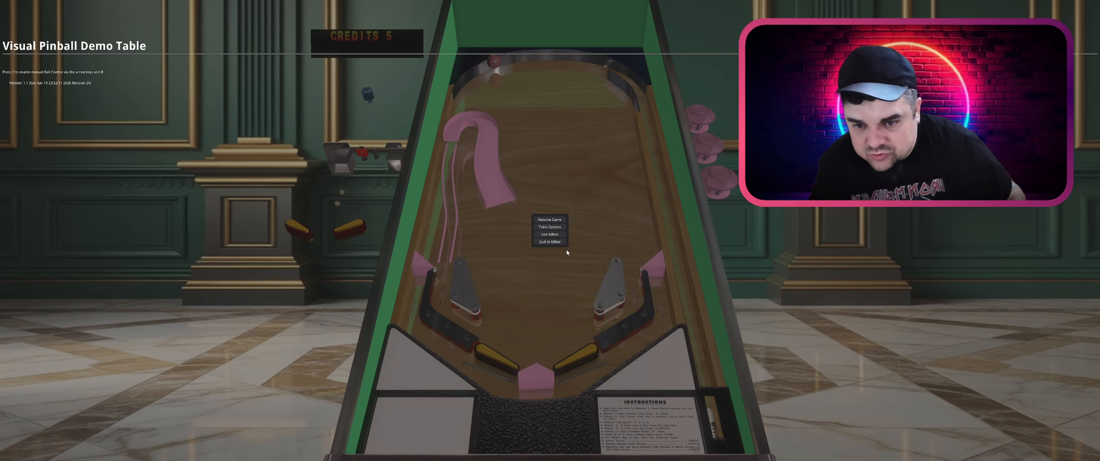
click(550, 241)
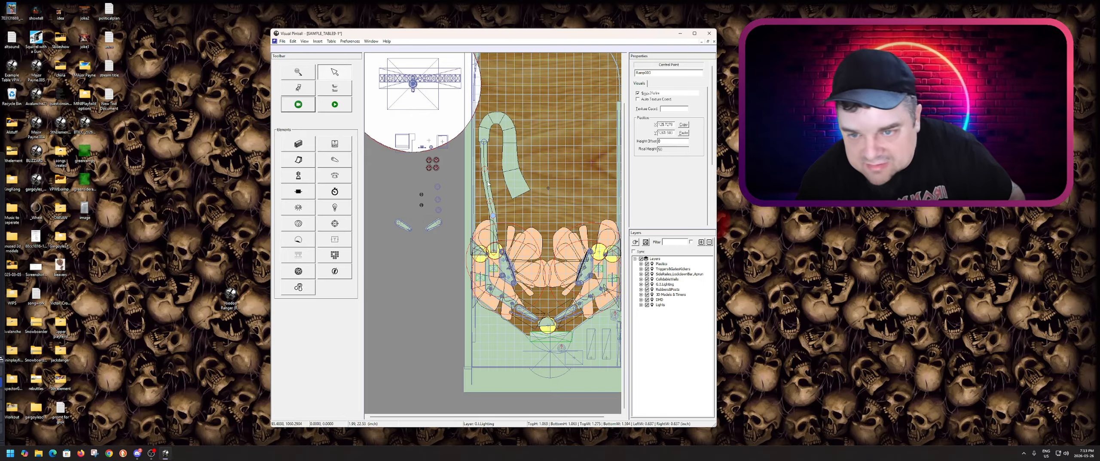
Set the wire ramp's bottom and top heights to 65.
click(488, 183)
double_click(671, 166)
text(65)
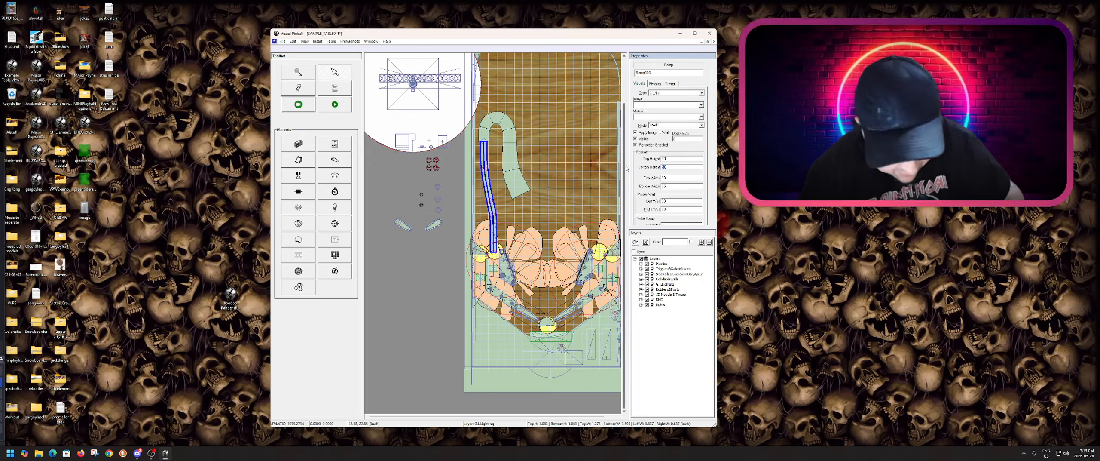
double_click(672, 160)
text(65)
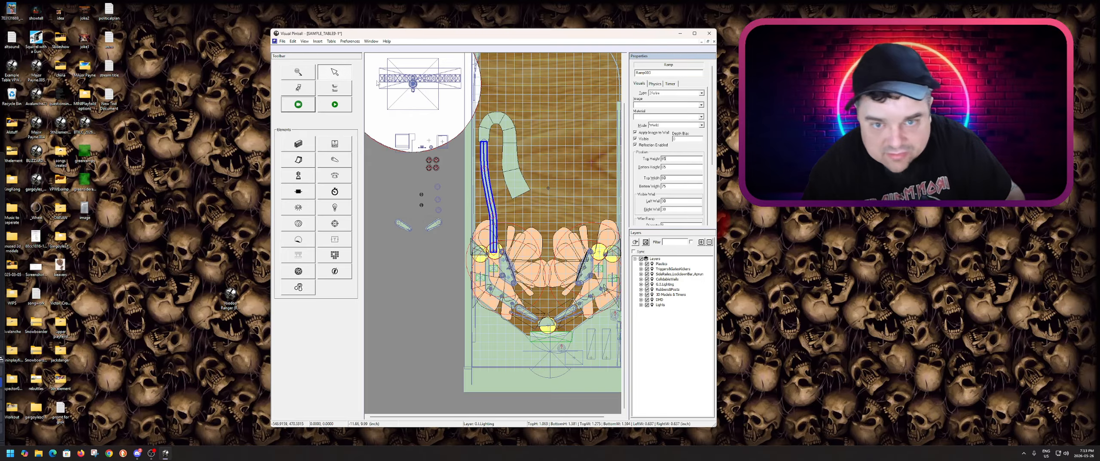
Run the table, add a credit, start a one-player game and launch the ball.
key(F5)
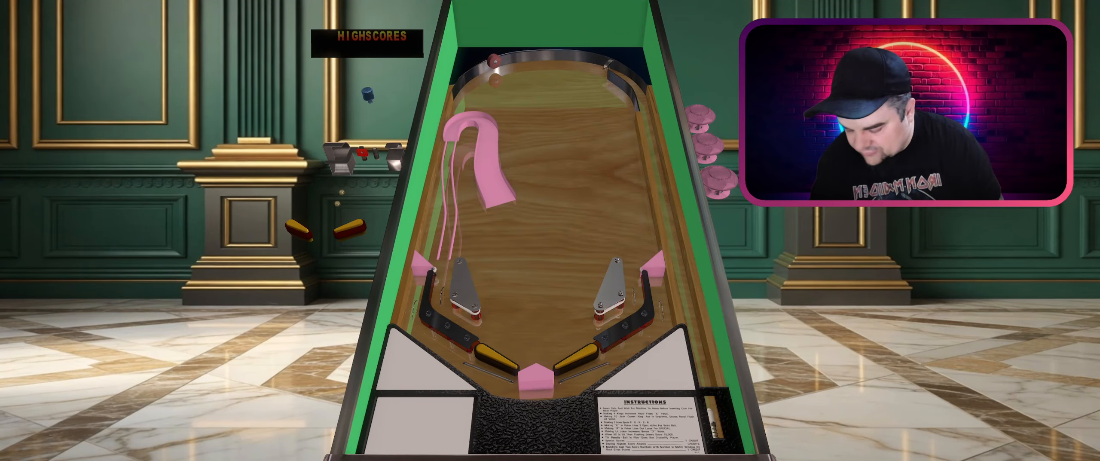
key(5)
key(1)
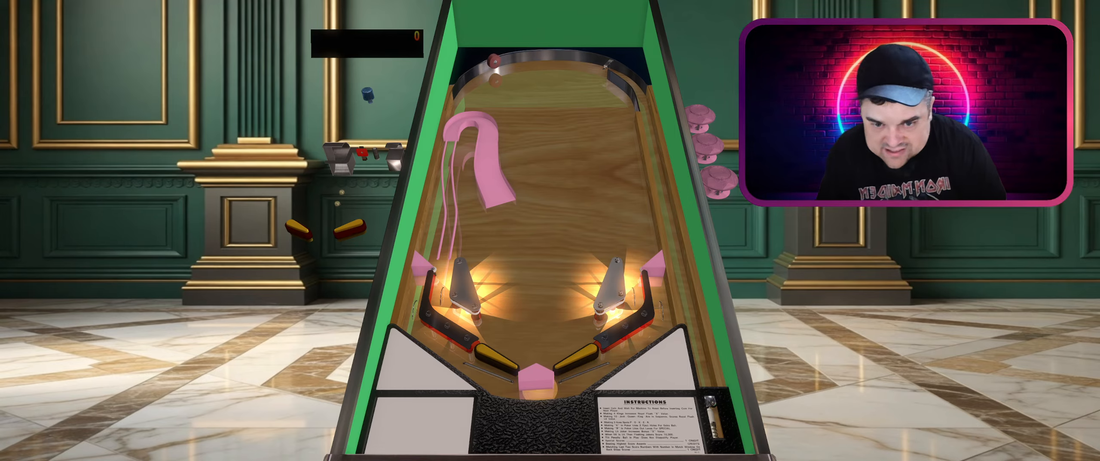
key(Return)
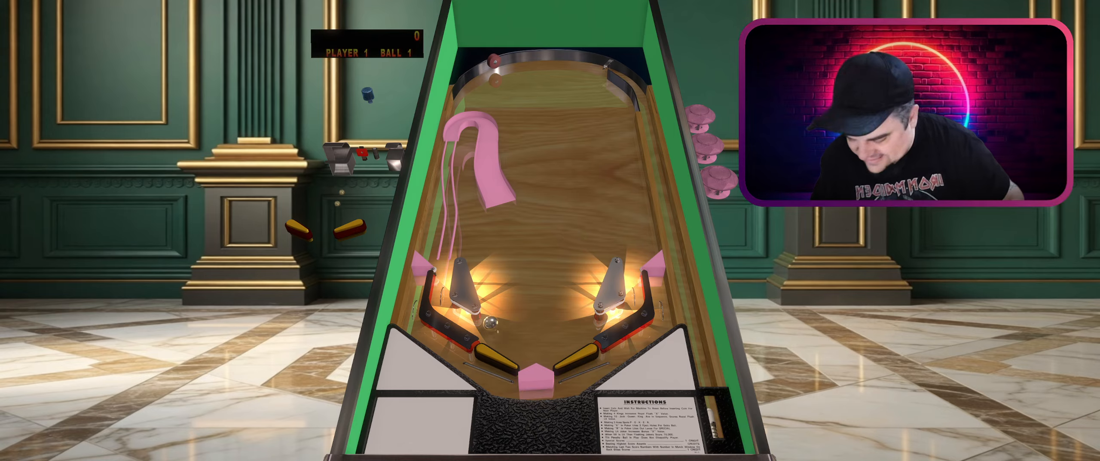
Open the debugger during play and throw the ball from the left flipper up into the ramp entrance.
key(d)
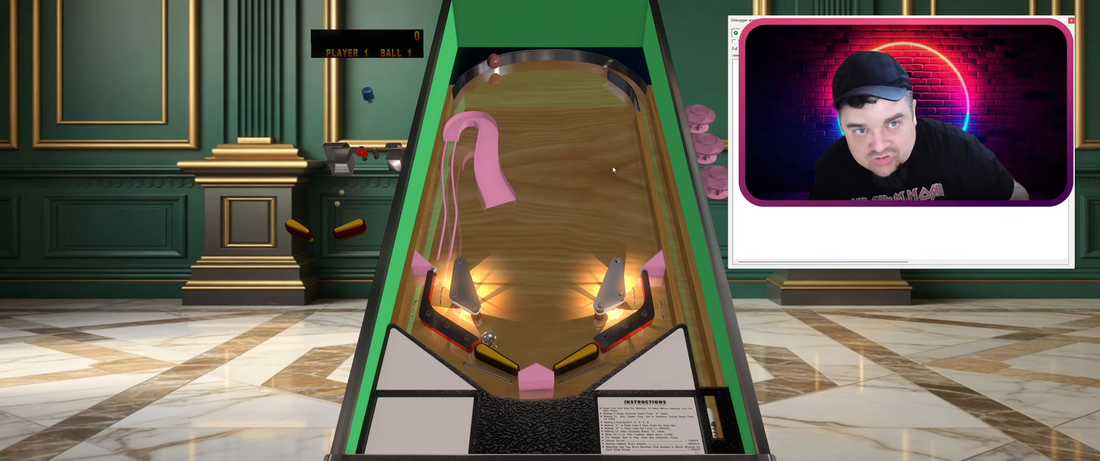
drag(494, 336, 506, 189)
key(shift)
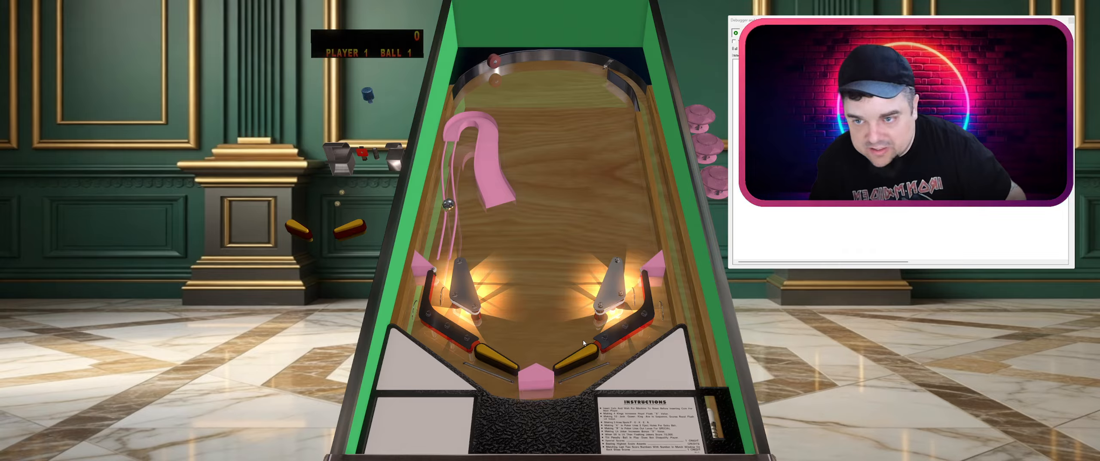
Shoot the ball at the ramp with the flippers to test the run down the wire ramp, and return to the editor.
key(shift)
key(Shift_R)
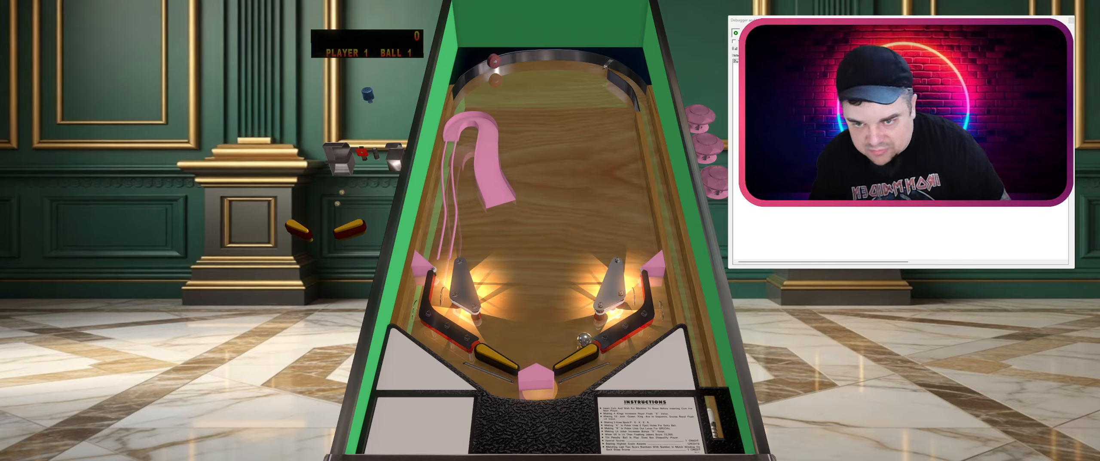
key(Shift_R)
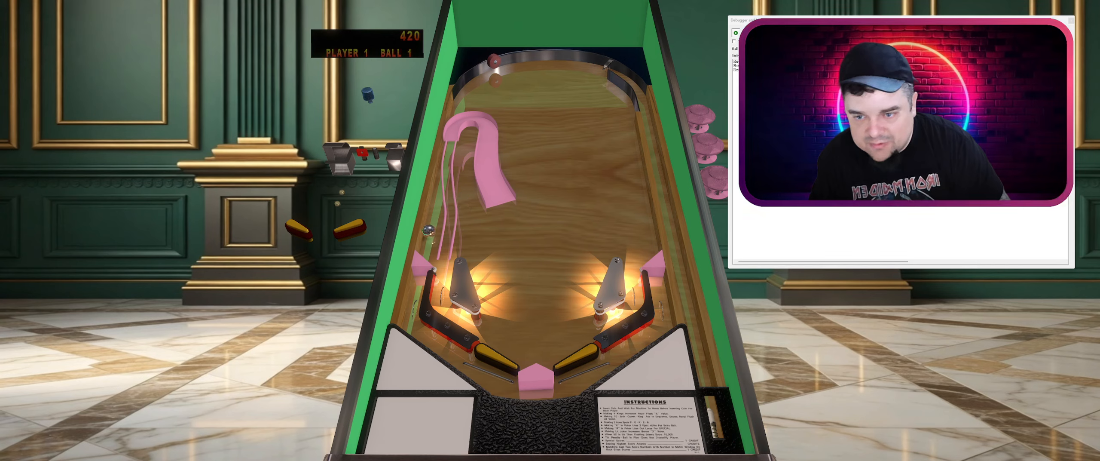
key(shift)
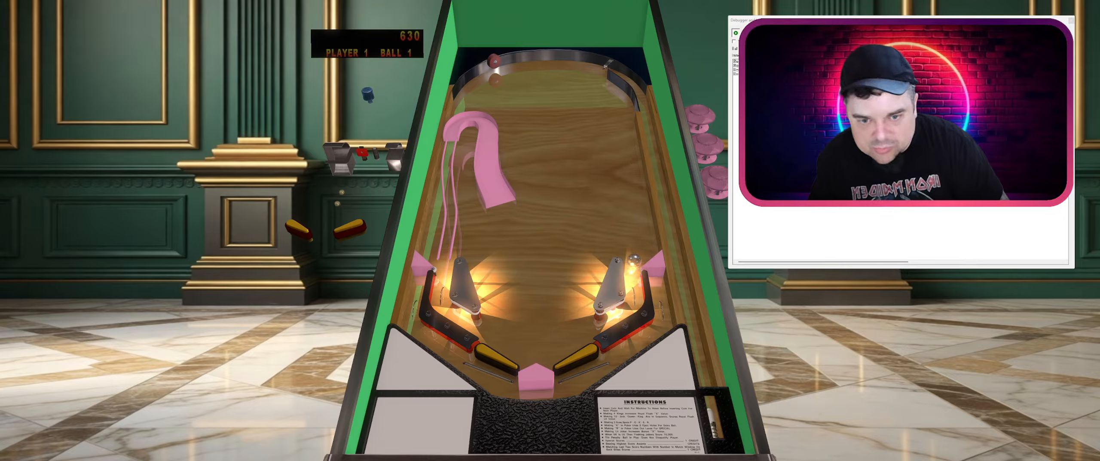
key(Shift_R)
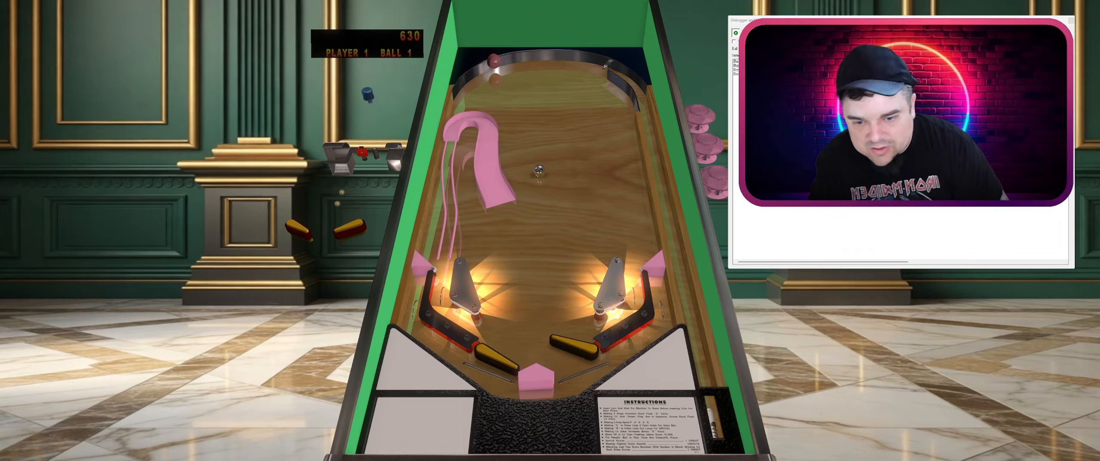
key(Shift_R)
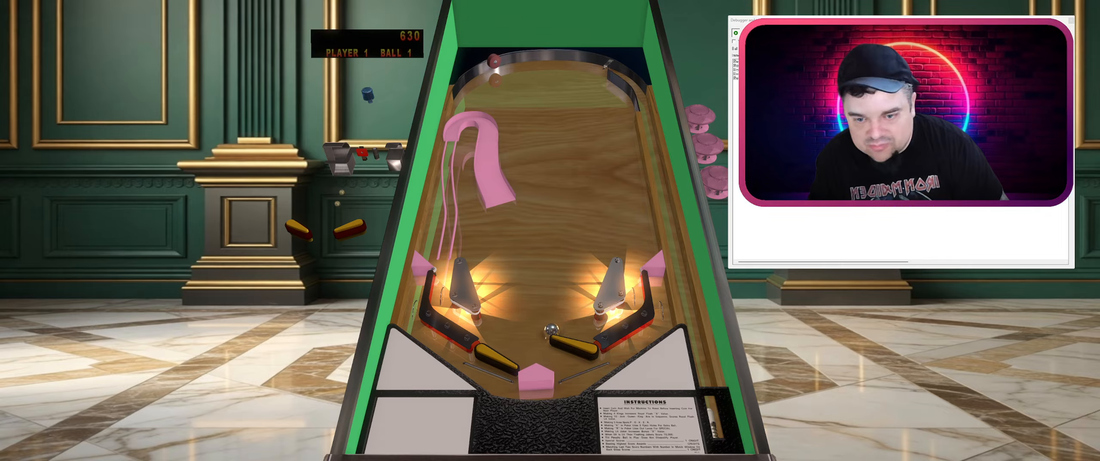
key(Shift_R)
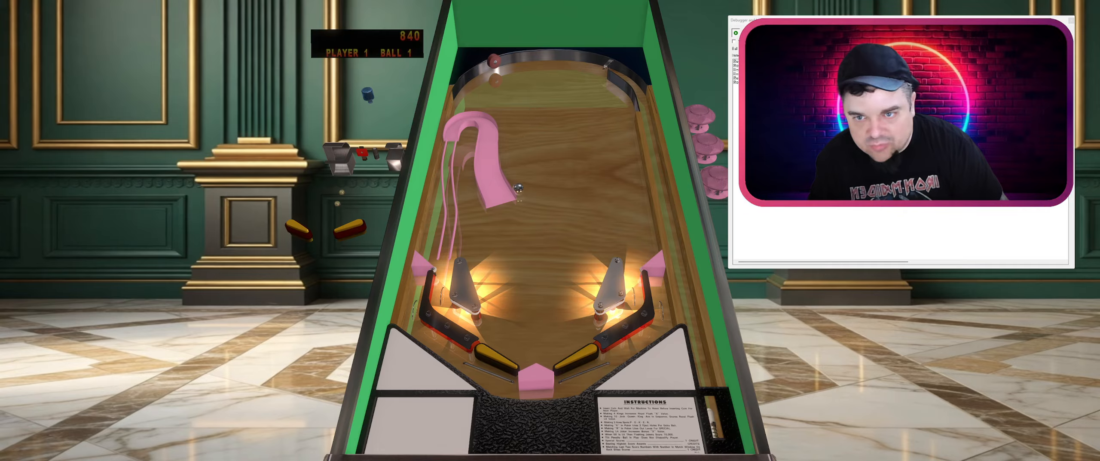
key(Shift_R)
key(Shift_L)
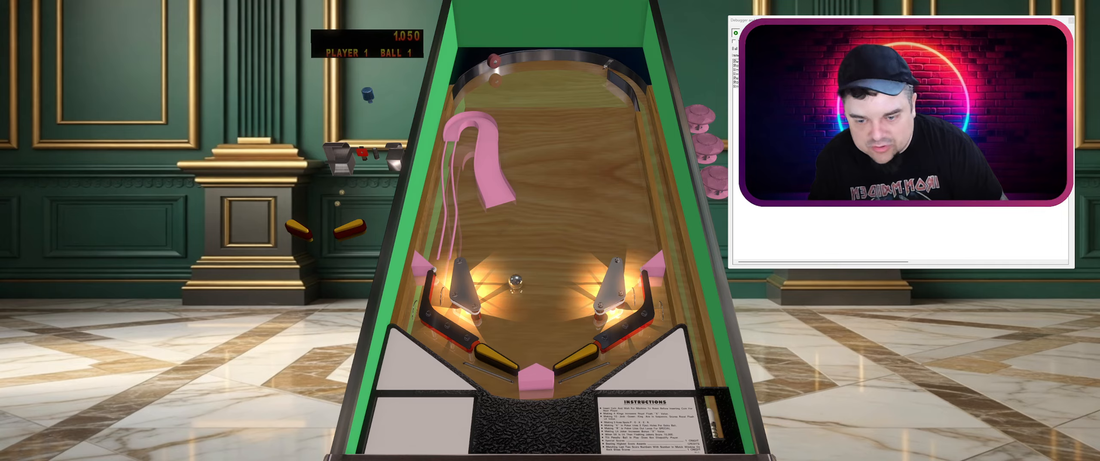
key(Shift_R)
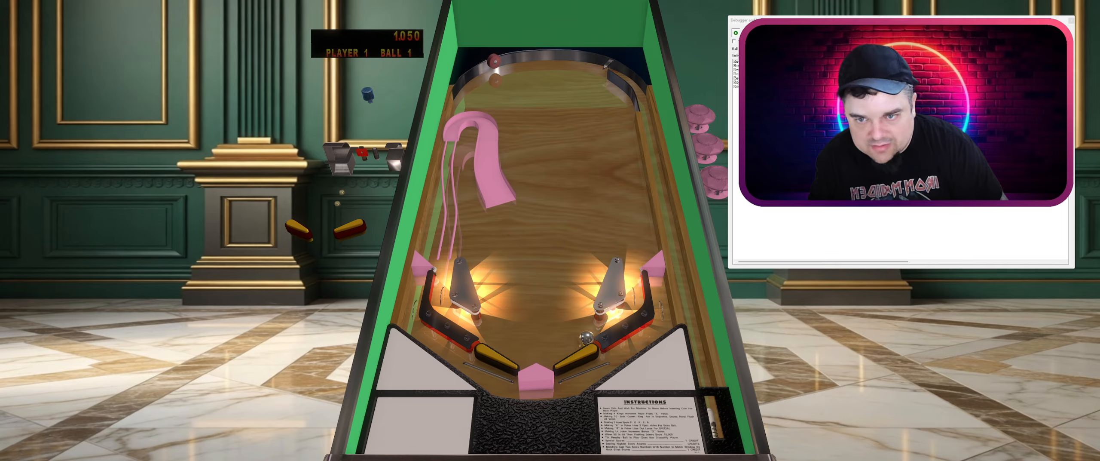
key(Shift_R)
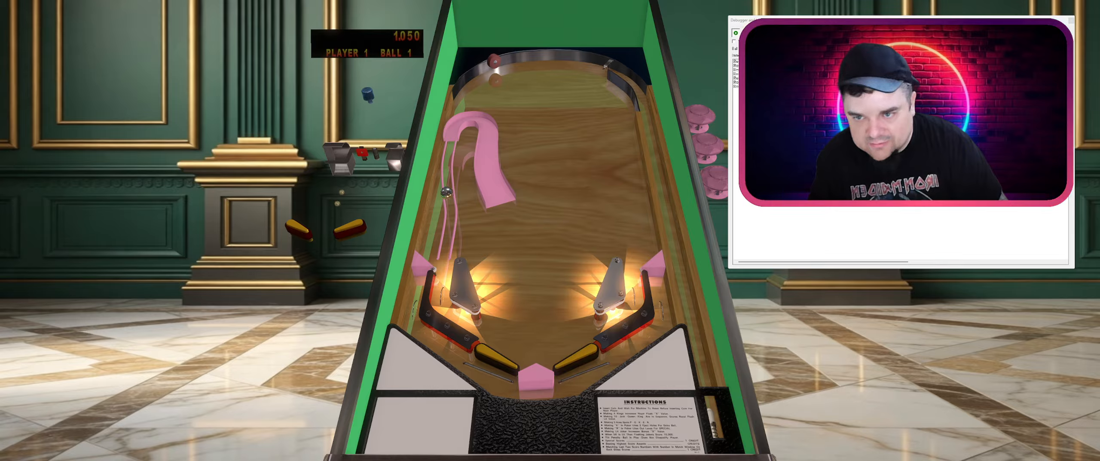
key(Shift_L)
key(Shift_R)
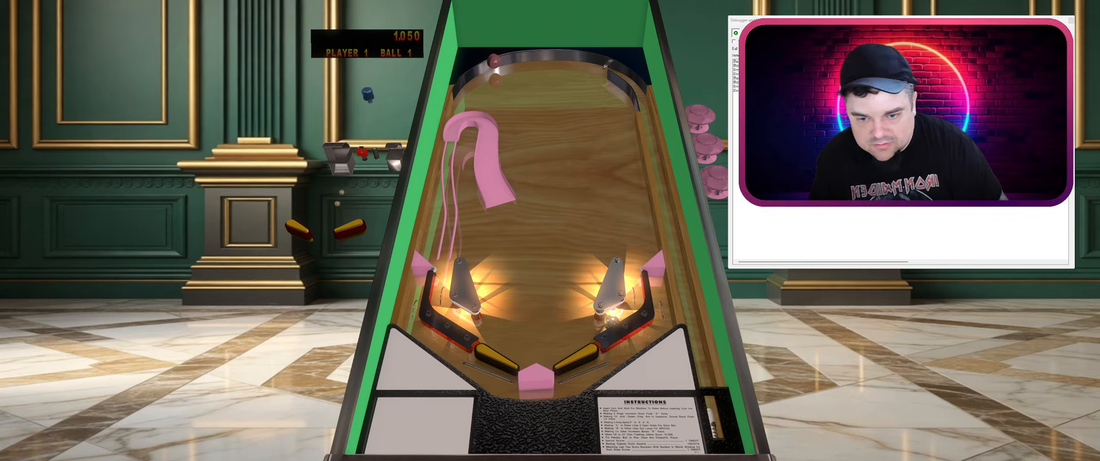
key(Shift_R)
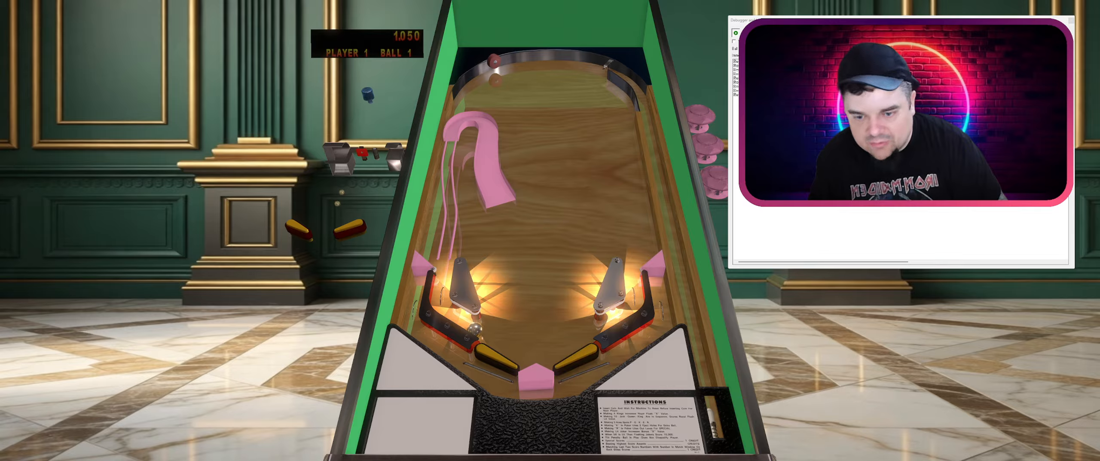
key(Shift_L)
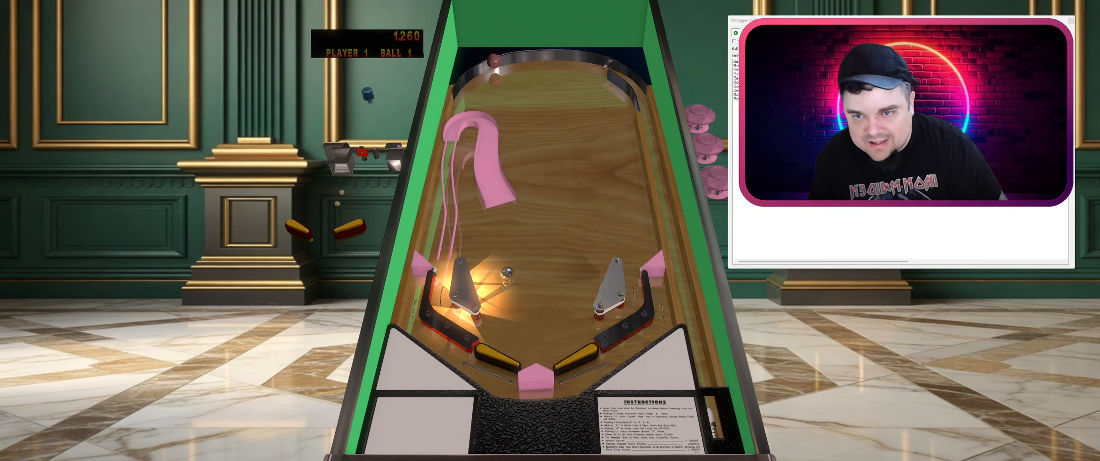
key(Shift_L)
key(Shift_R)
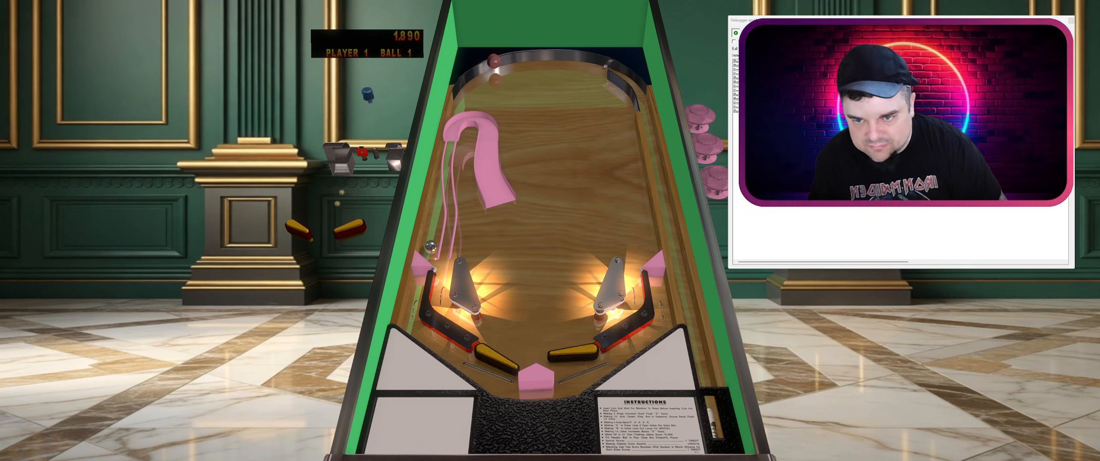
key(Shift_L)
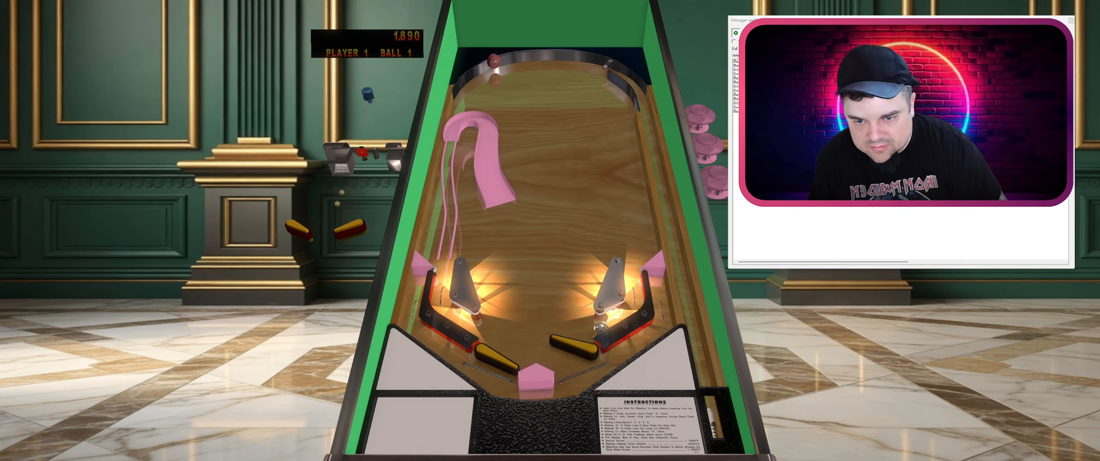
key(Shift_R)
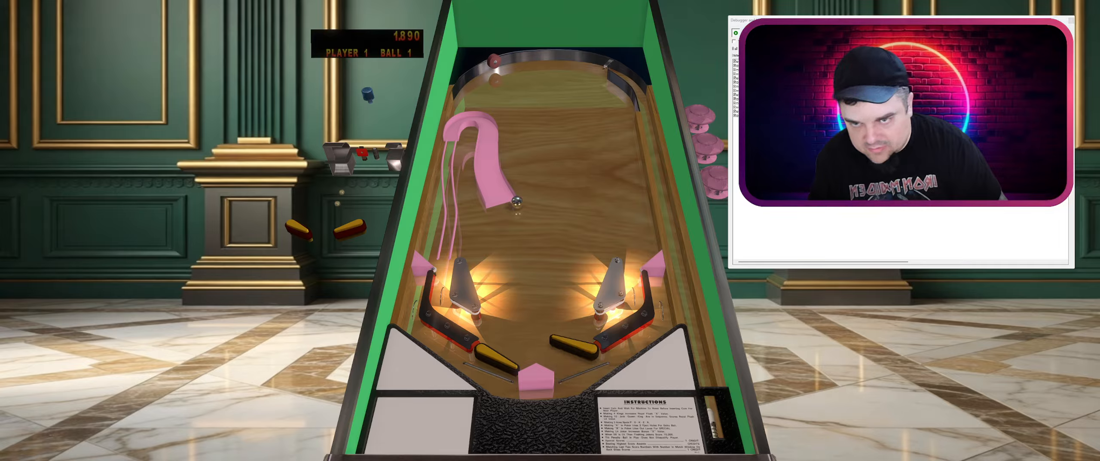
key(Shift_R)
key(Shift_R)
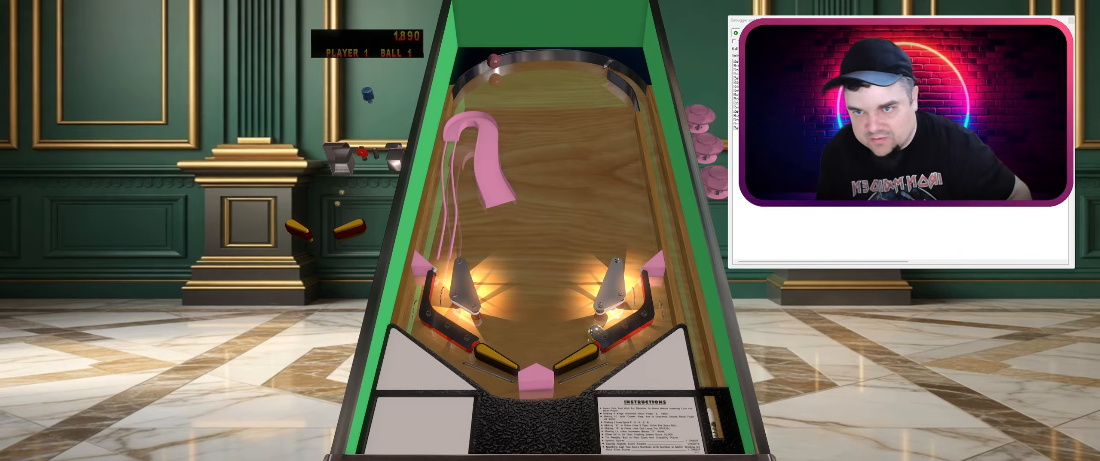
key(Escape)
click(544, 241)
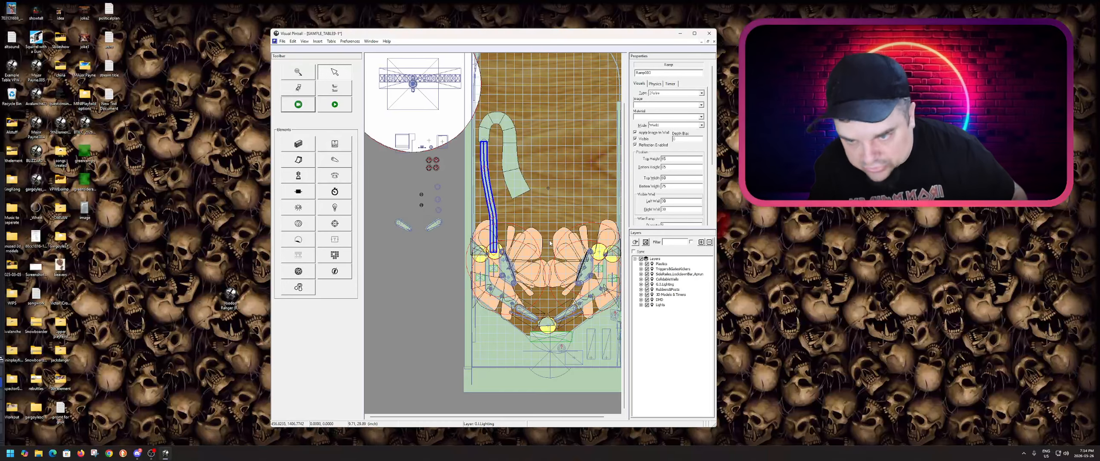
Select the entry ramp, the curved flat ramp and the wire ramp together and lock them.
click(546, 213)
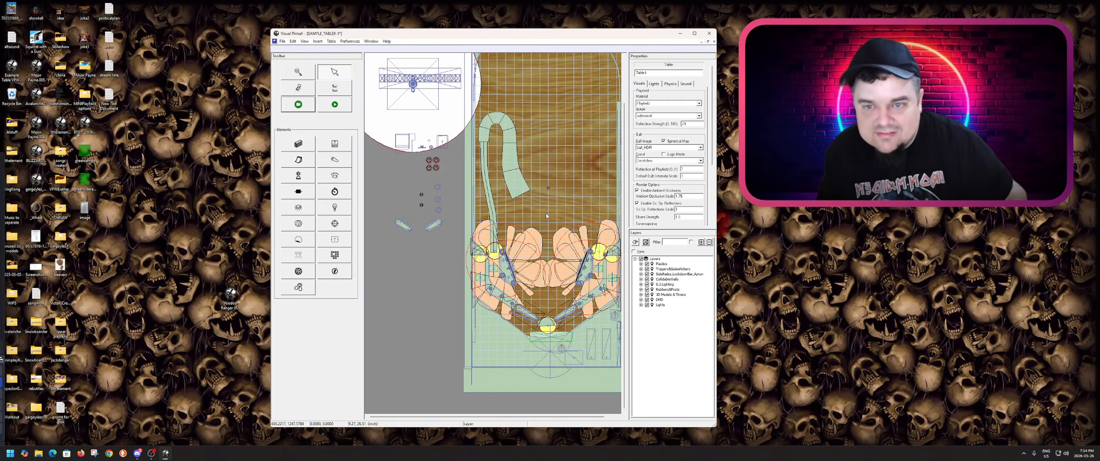
click(523, 192)
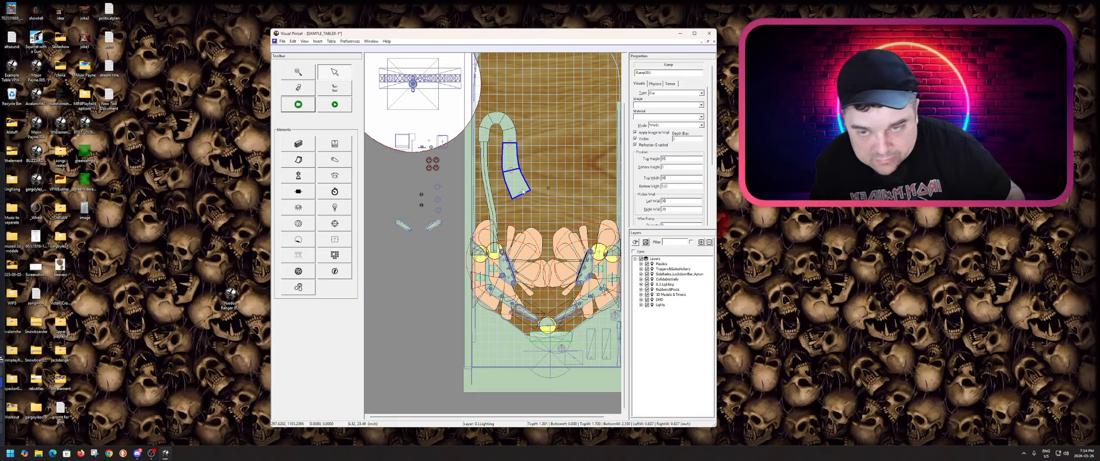
click(508, 141)
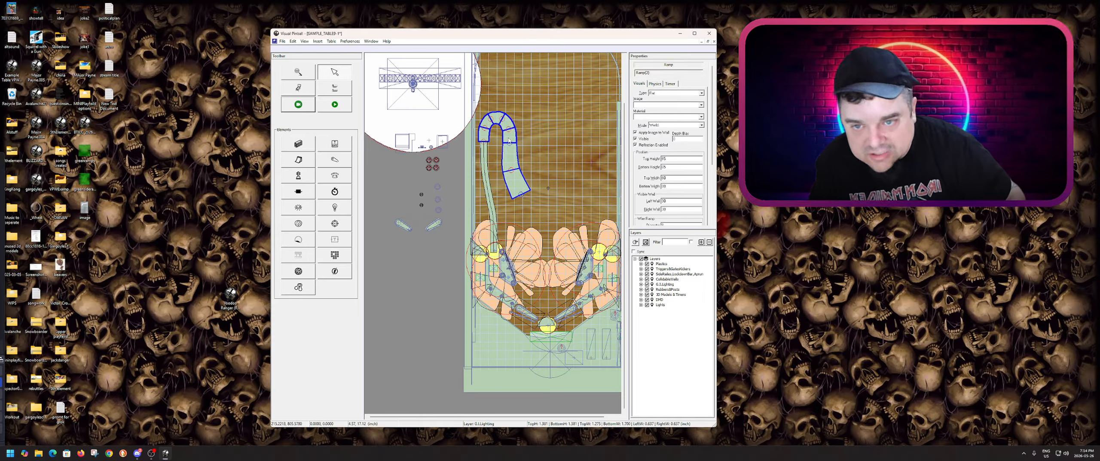
click(486, 149)
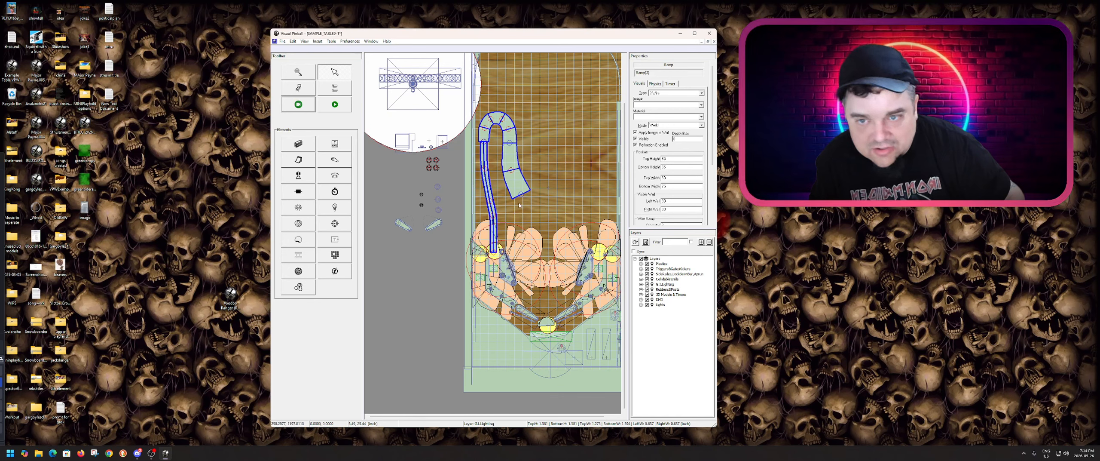
right_click(510, 161)
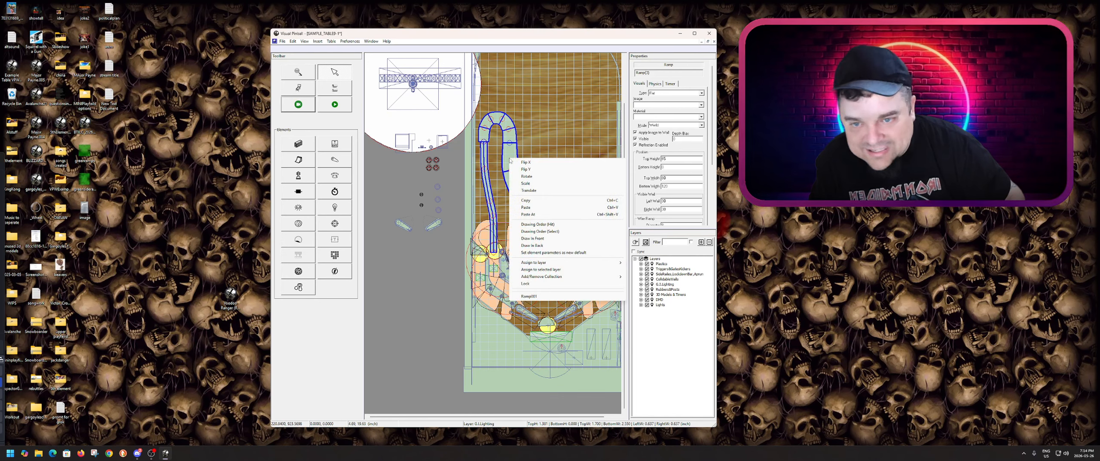
click(535, 284)
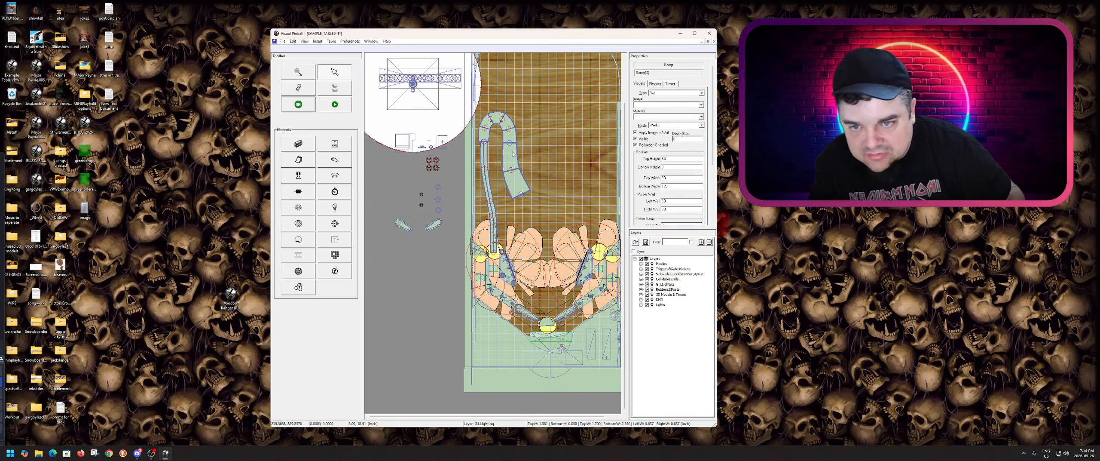
Select the locked ramp sections one by one to check that they are fixed in place.
click(531, 175)
click(514, 187)
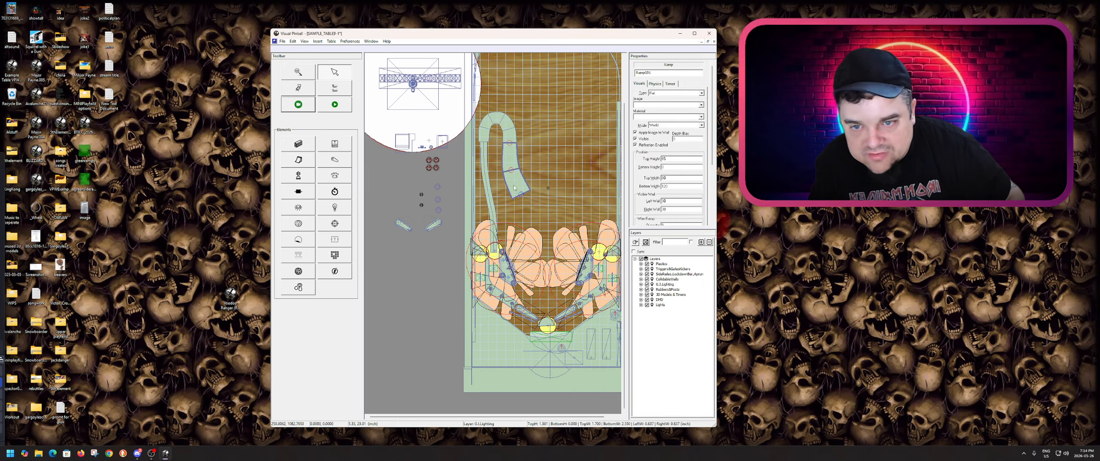
click(525, 171)
click(508, 134)
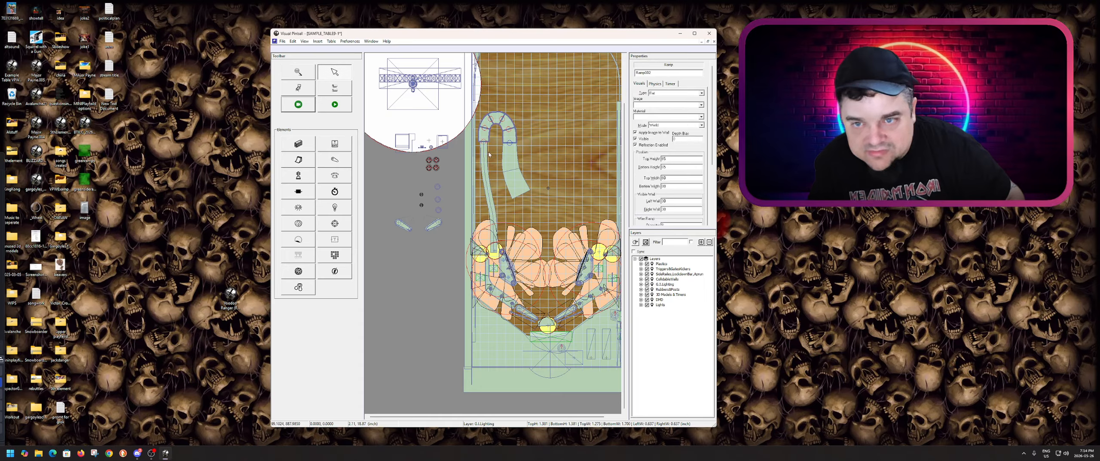
click(481, 155)
click(515, 162)
click(512, 134)
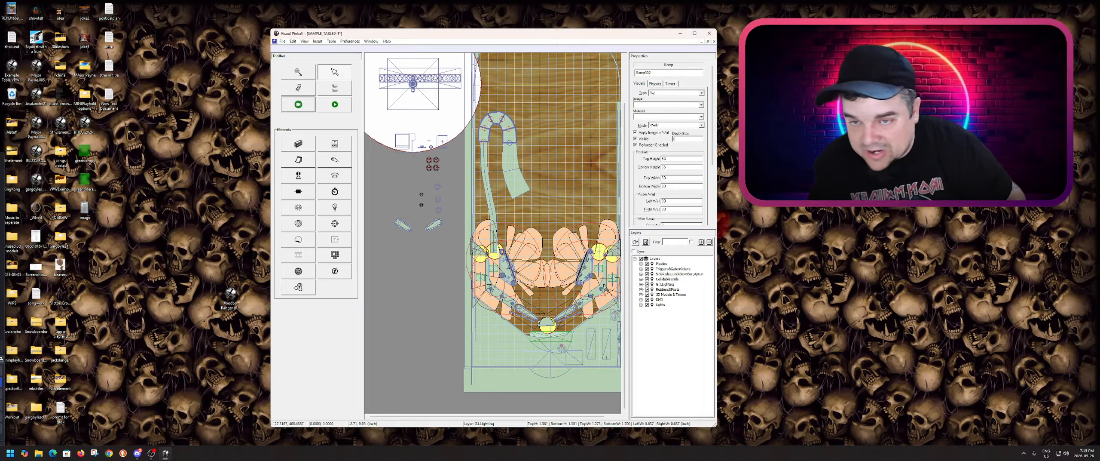
Save the sample table and clear the ramp selection.
click(283, 41)
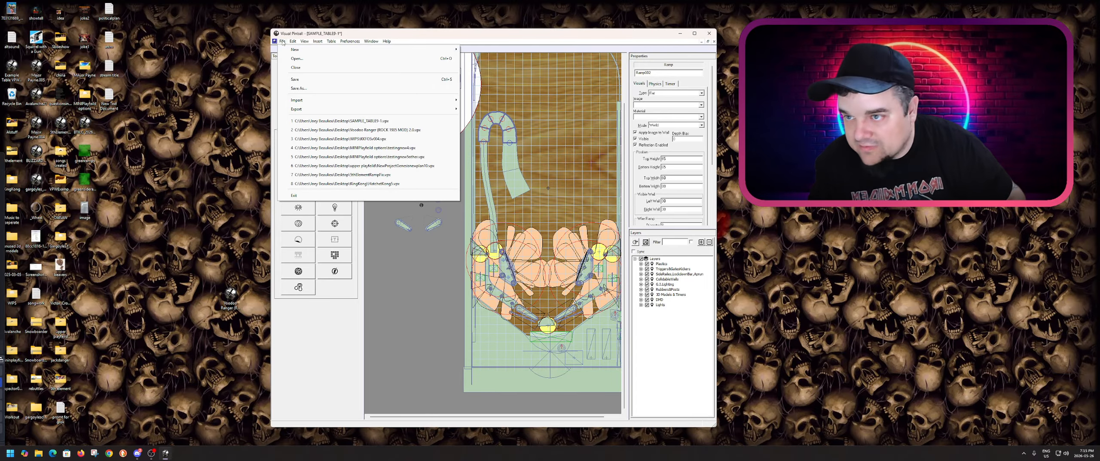
click(295, 79)
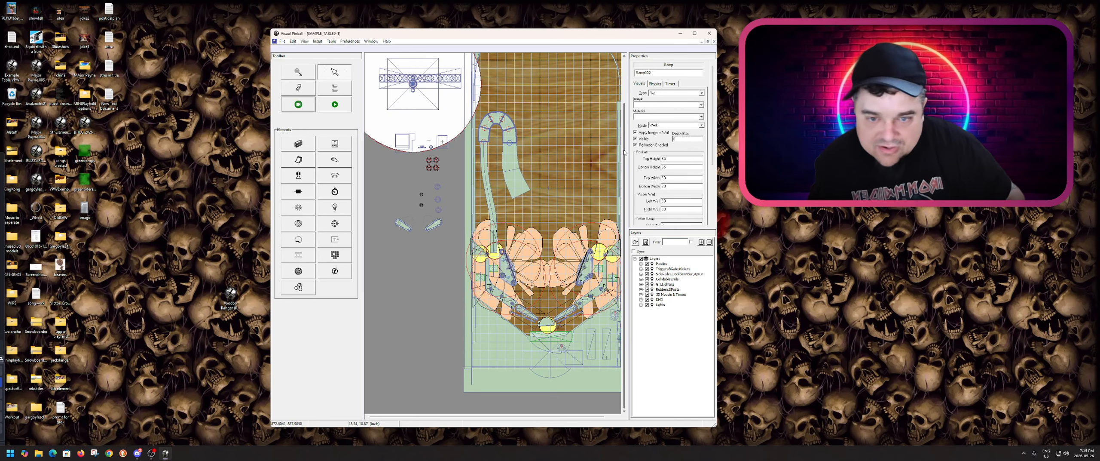
click(542, 176)
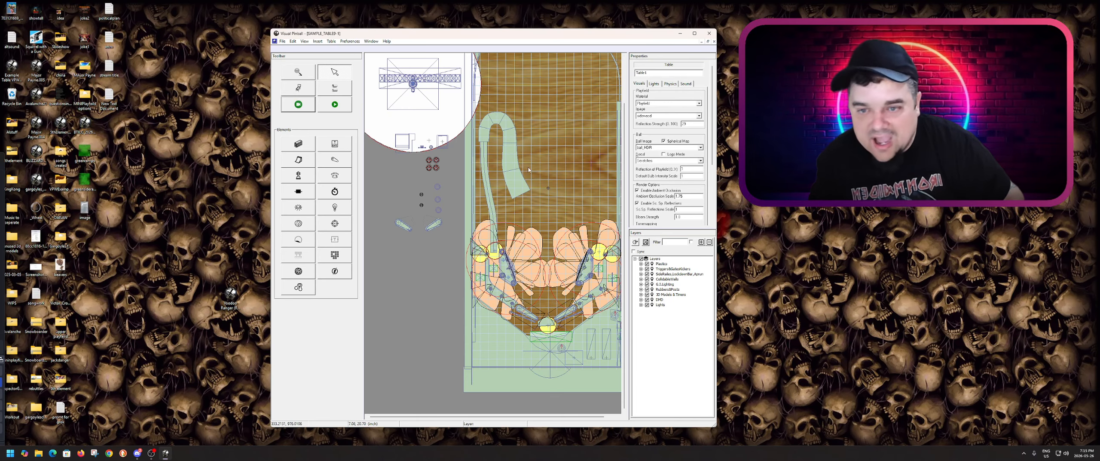
Select the entry ramp and the curved flat ramp together and assign them the Metal material, keeping the image mode on World.
scroll(550, 196, down, 3)
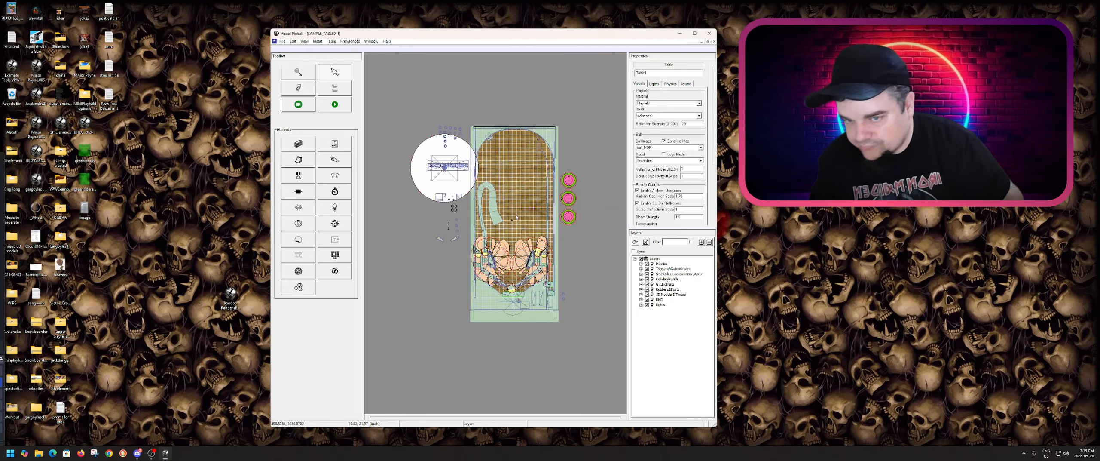
scroll(461, 219, up, 4)
scroll(460, 219, up, 2)
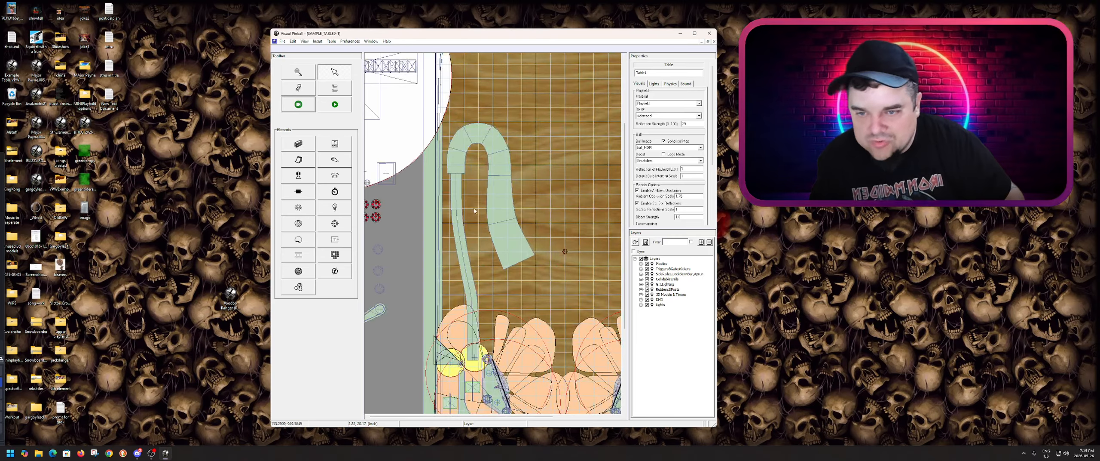
click(500, 200)
click(497, 165)
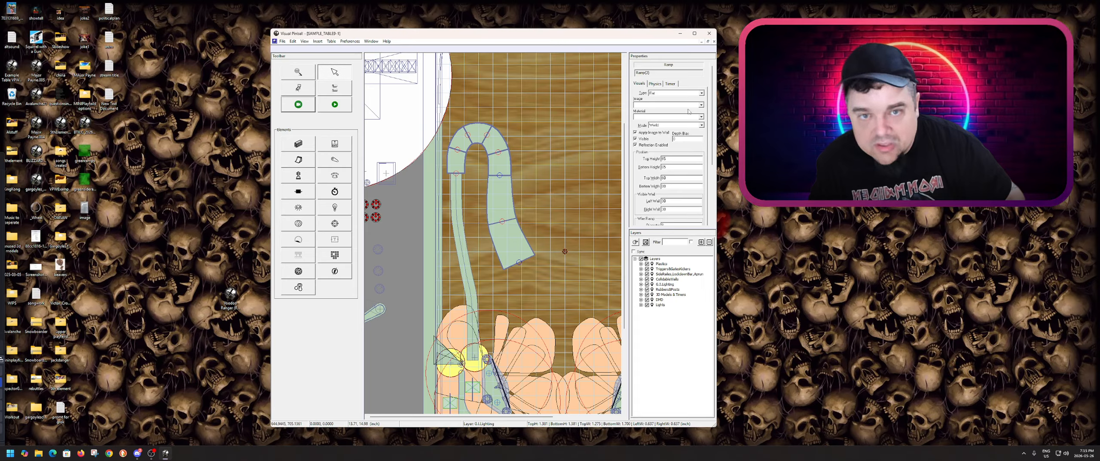
click(660, 117)
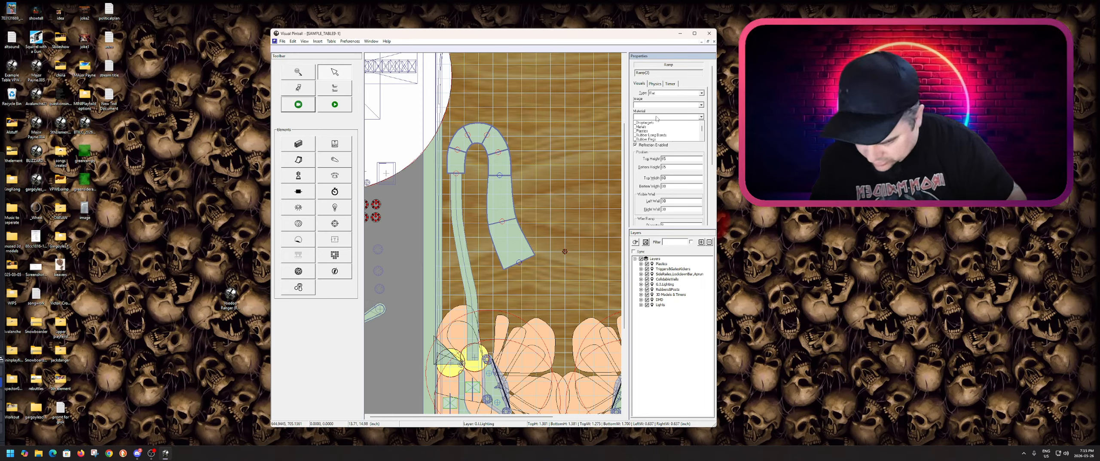
text(Metal)
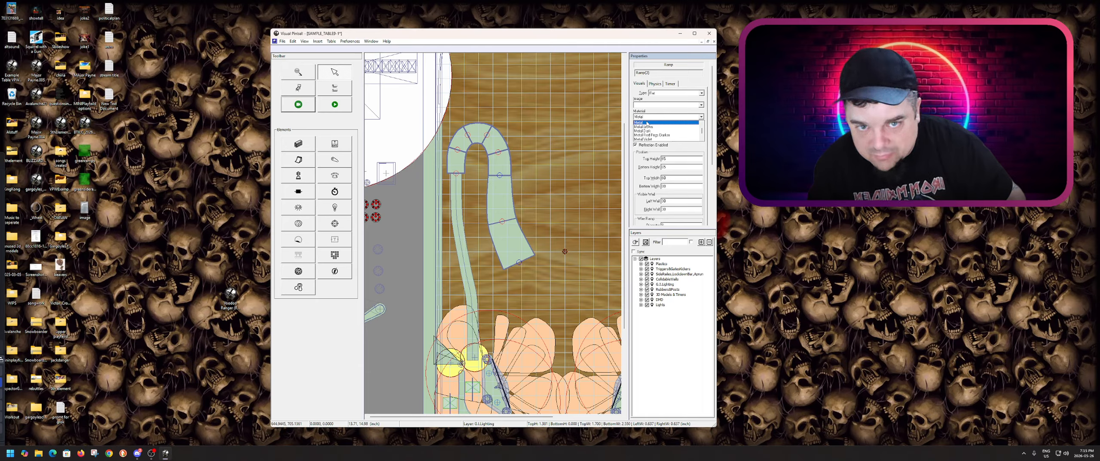
click(648, 123)
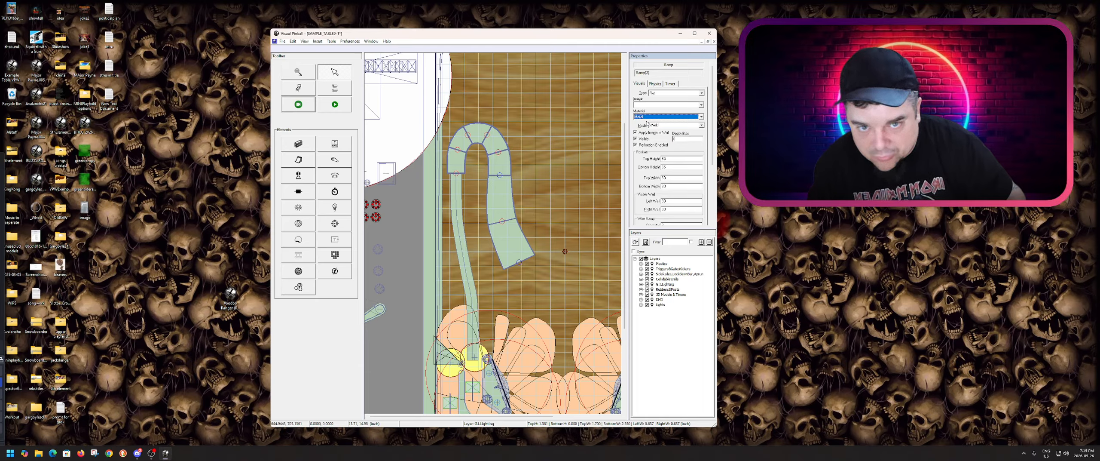
click(671, 127)
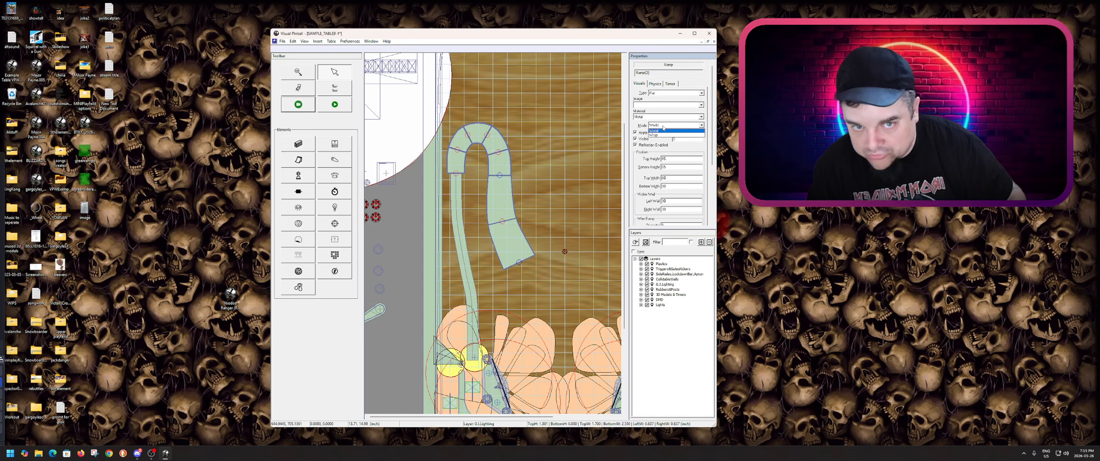
click(664, 127)
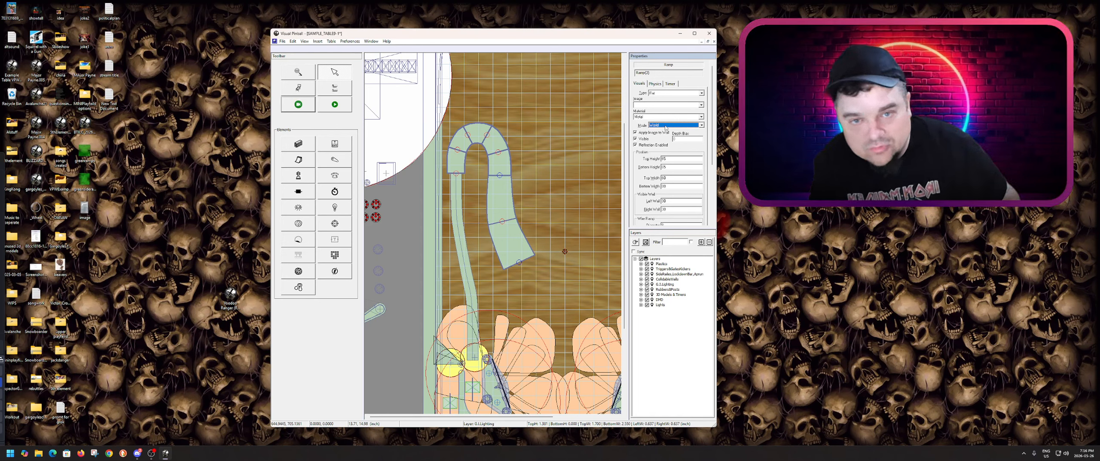
Assign the Metal material to the wire ramp.
click(459, 193)
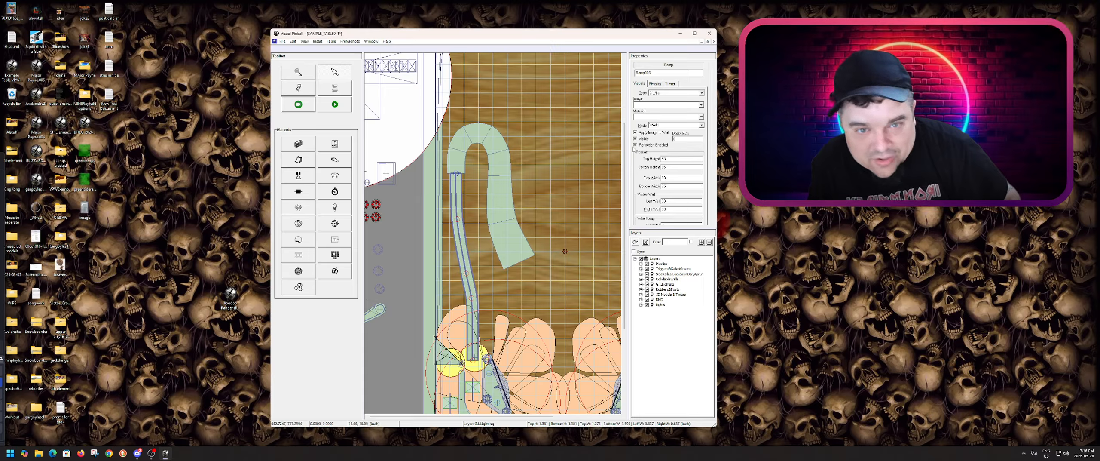
click(676, 127)
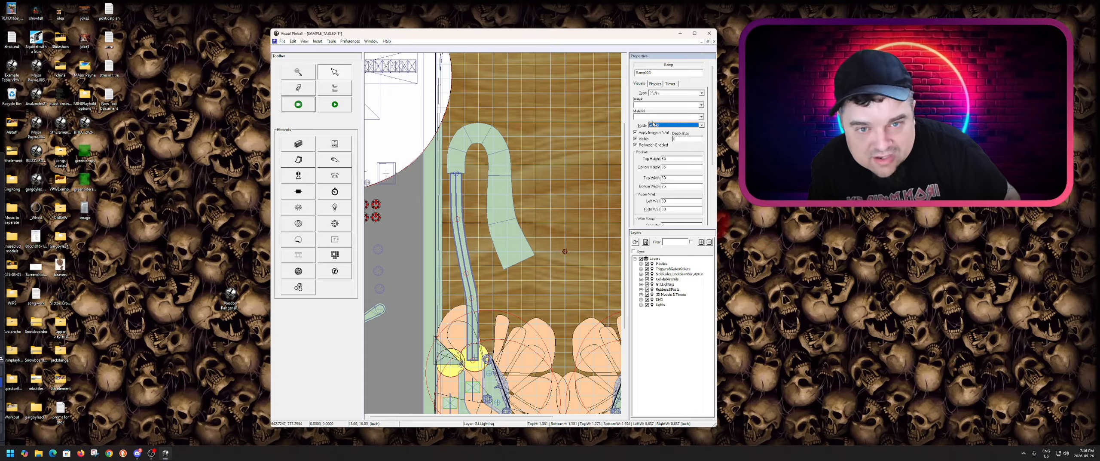
click(644, 117)
text(Metal)
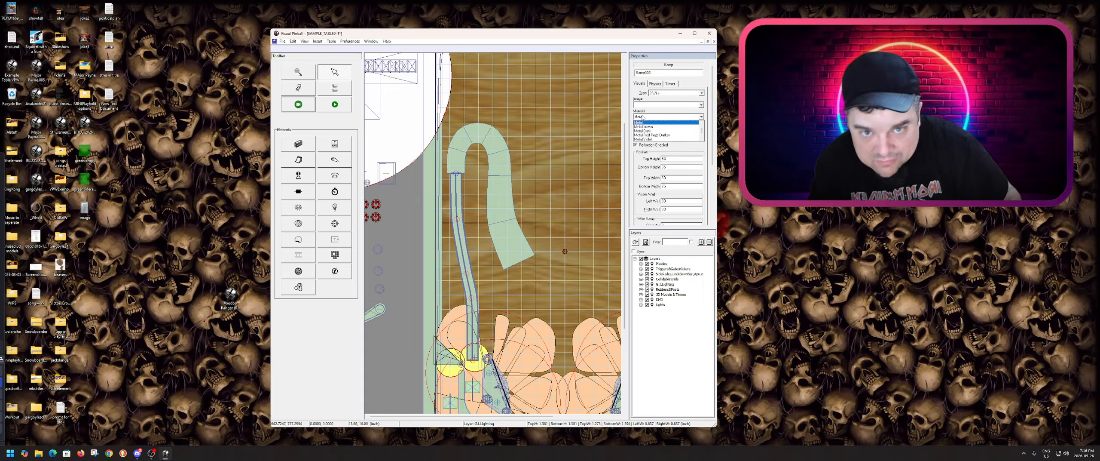
click(649, 123)
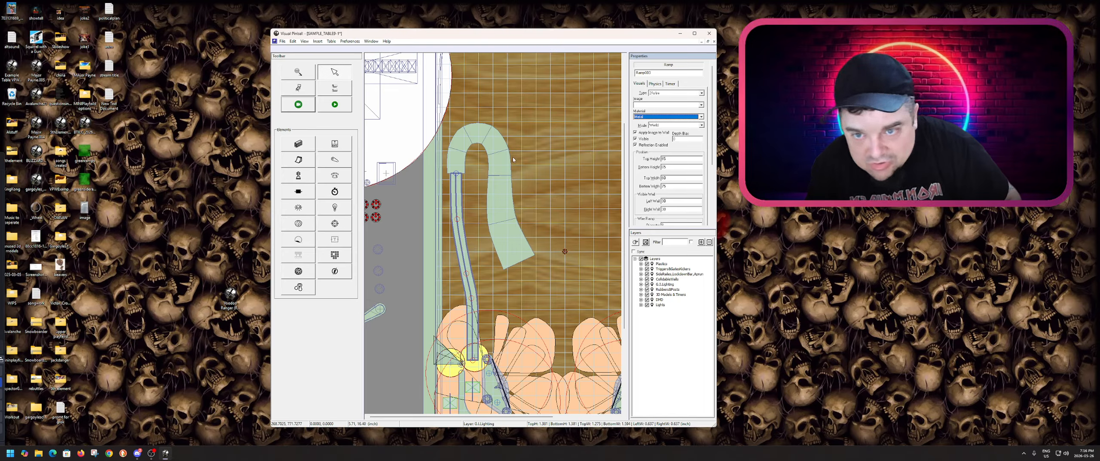
Run the table twice to view the metal ramps in play, return to the editor and clear the ramp selection.
click(501, 167)
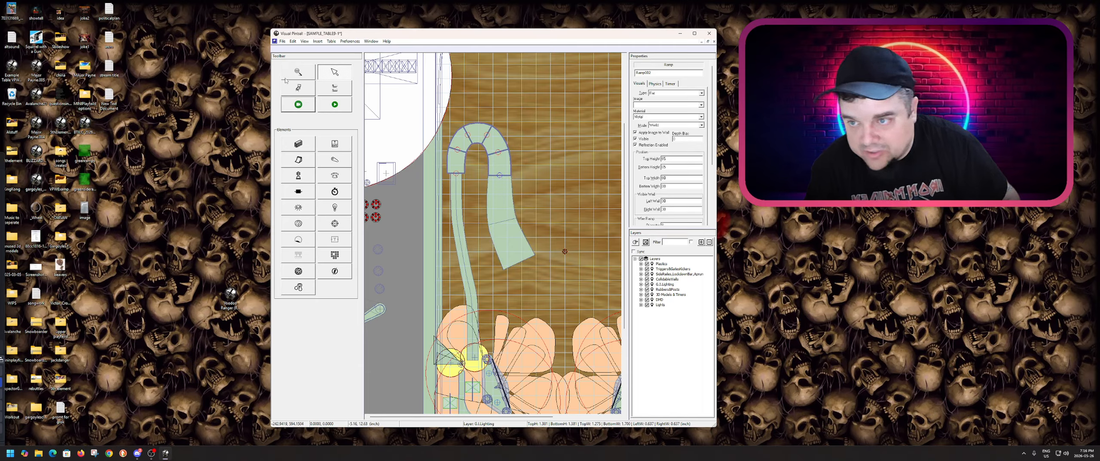
click(335, 110)
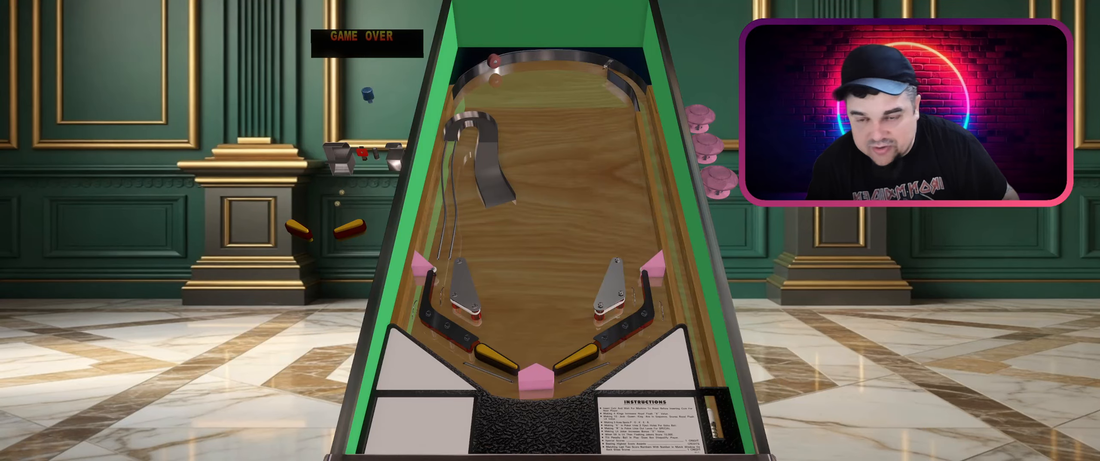
key(Escape)
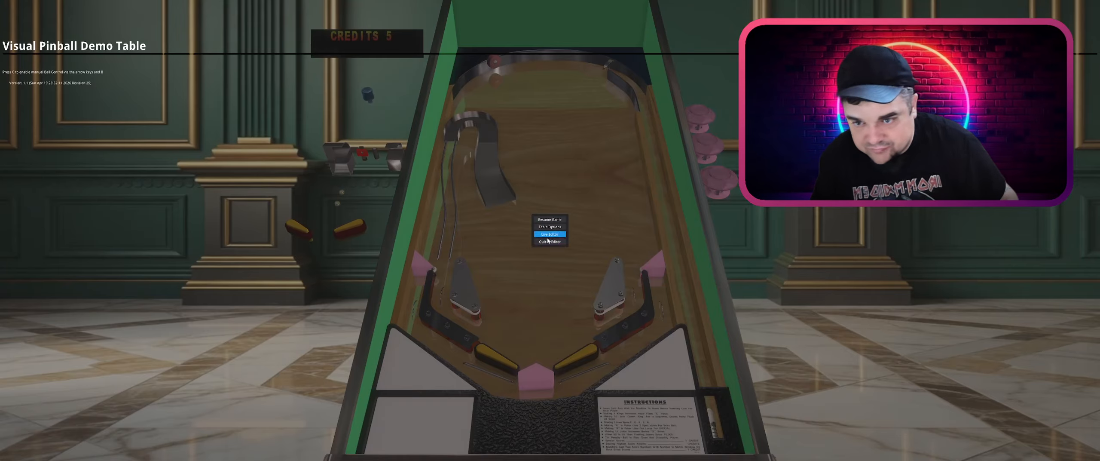
click(550, 241)
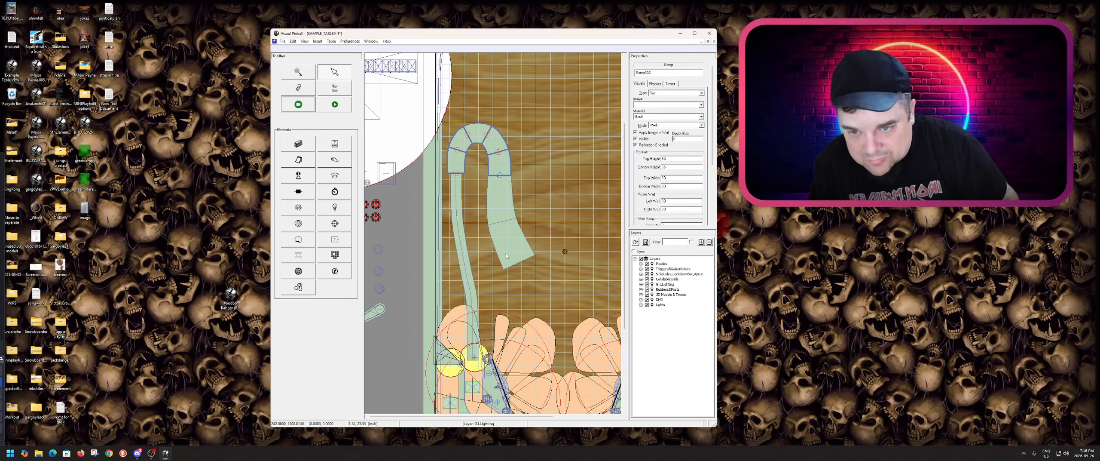
key(F5)
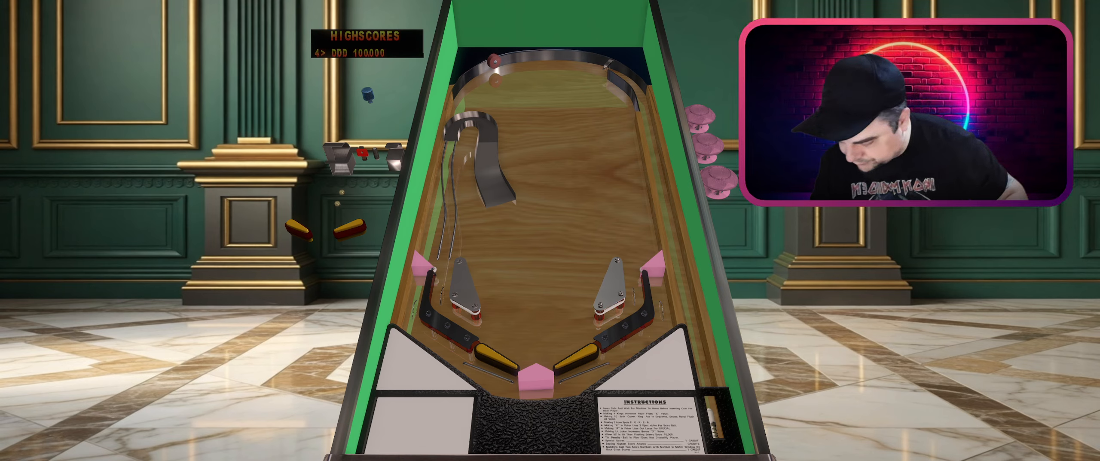
key(Escape)
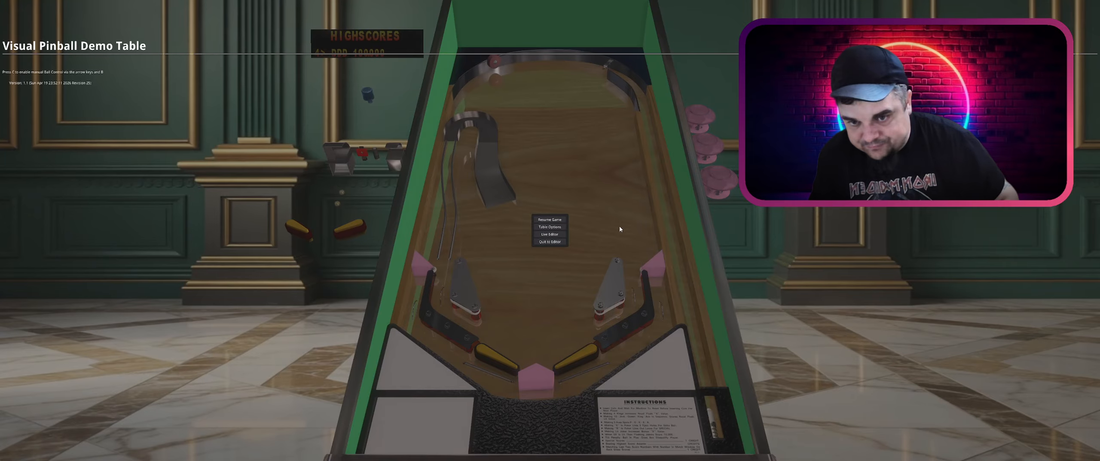
click(547, 242)
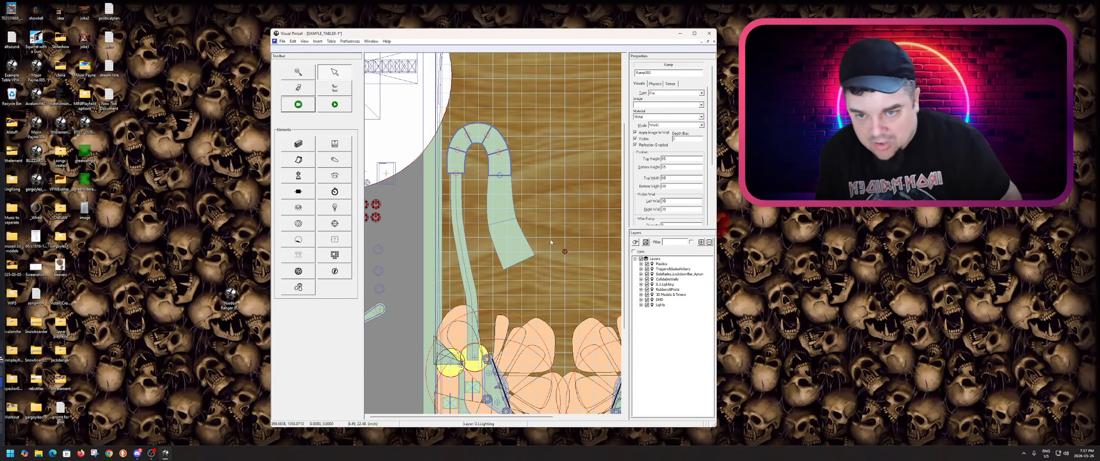
click(551, 242)
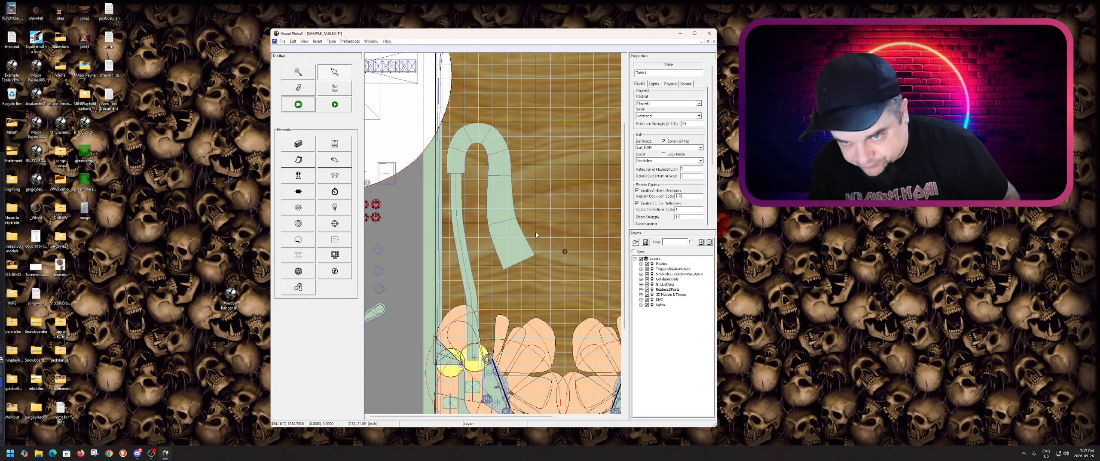
Unlock the entry ramp to copy it, and lock the original again.
click(500, 233)
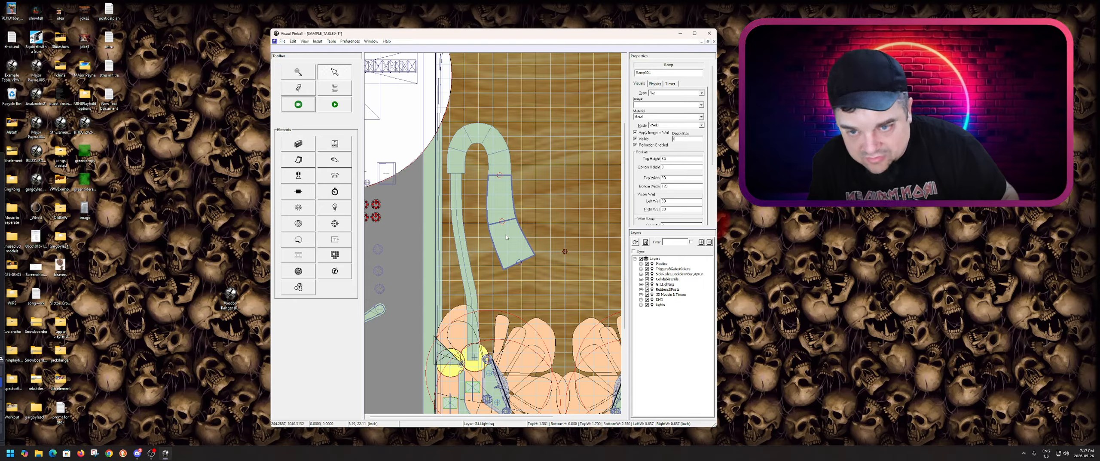
right_click(506, 236)
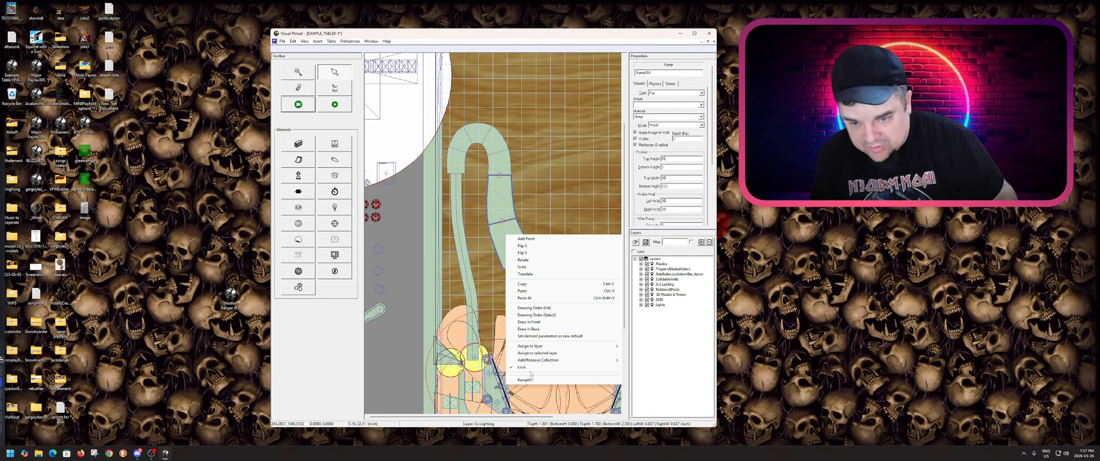
click(531, 370)
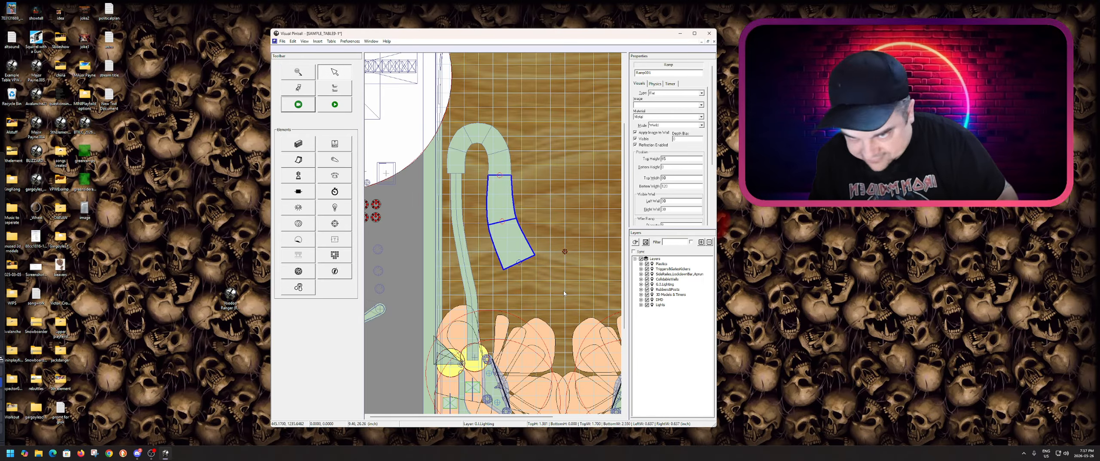
right_click(528, 255)
click(545, 386)
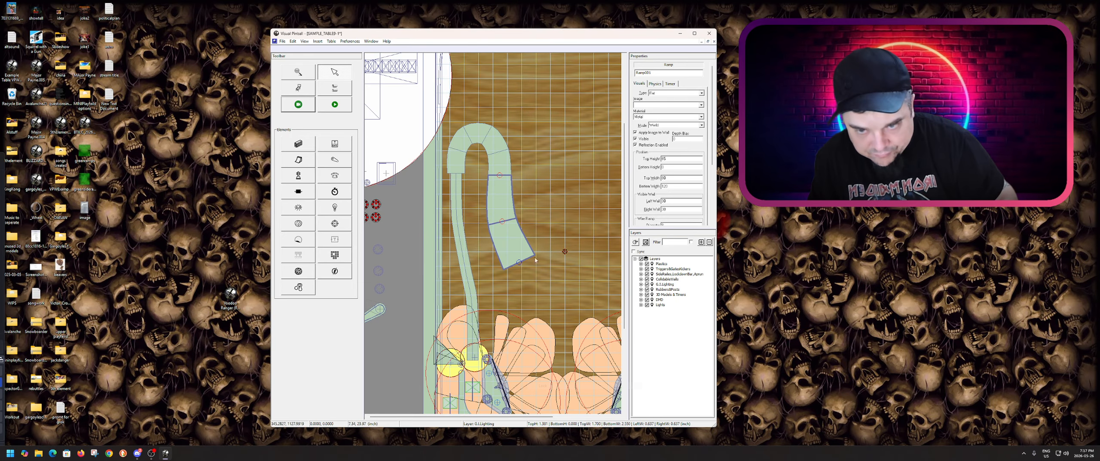
Paste the copied ramp in place over the entry ramp and change the duplicate's type to 1 Wire.
click(561, 268)
key(ctrl+v)
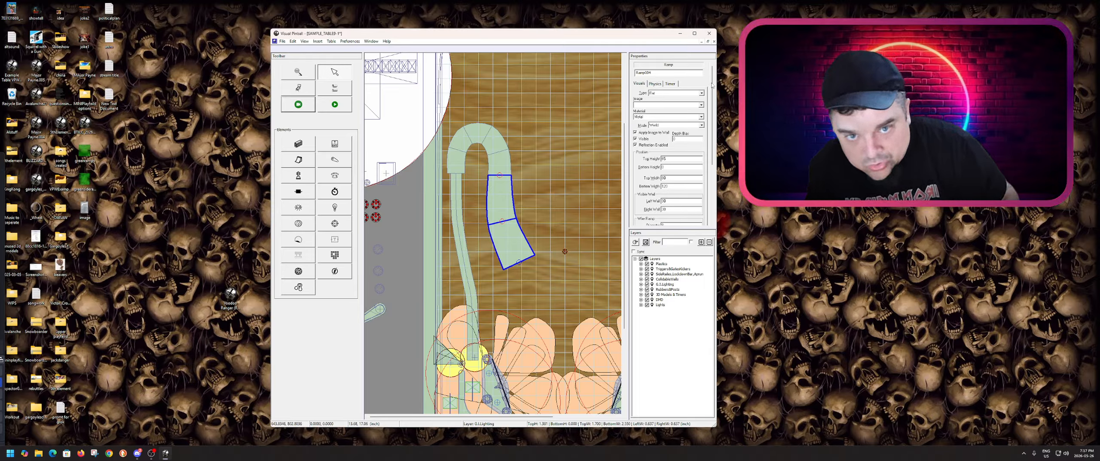
click(695, 94)
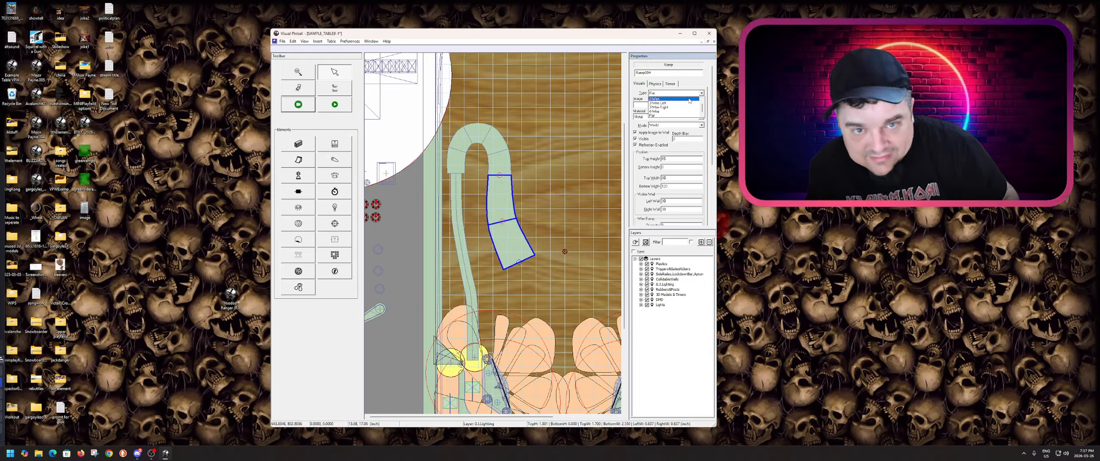
scroll(678, 102, up, 1)
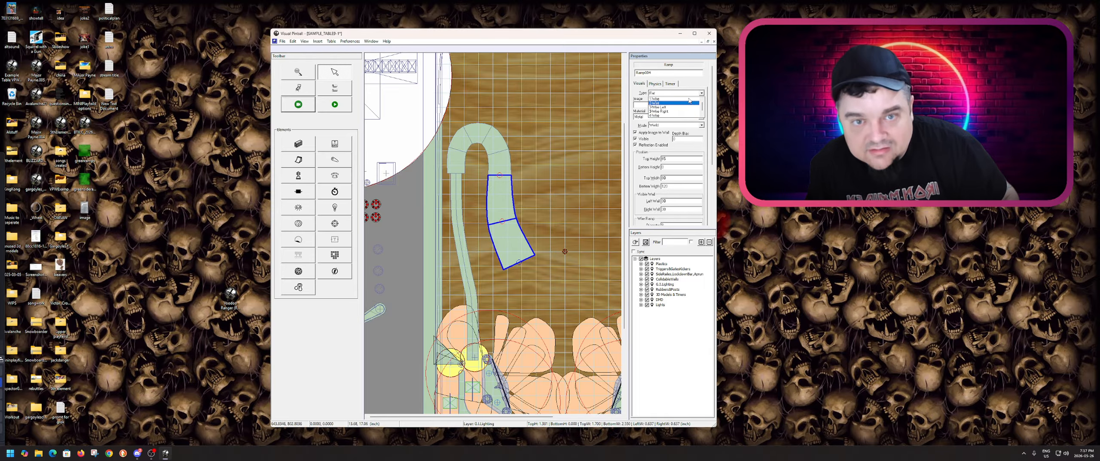
click(666, 99)
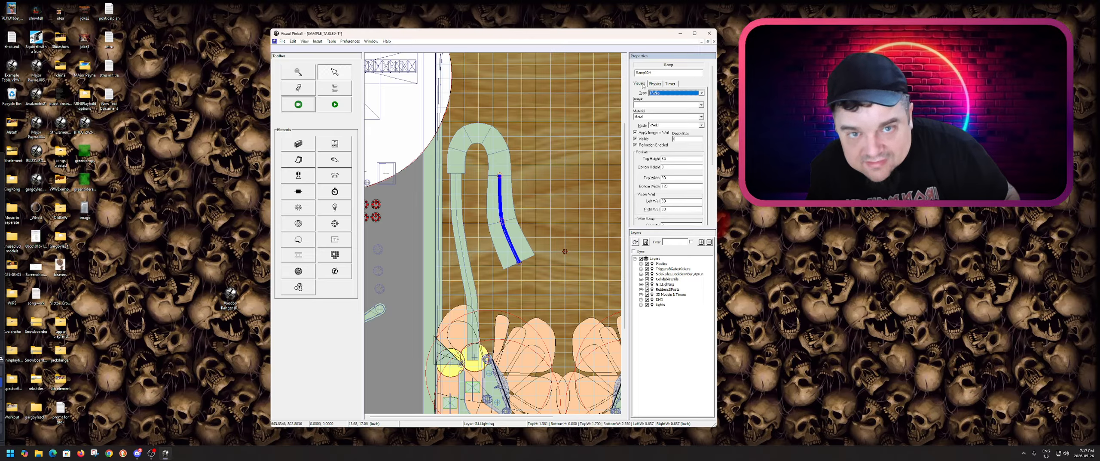
Make the duplicated single-wire ramp non-collidable in its physics properties.
click(654, 84)
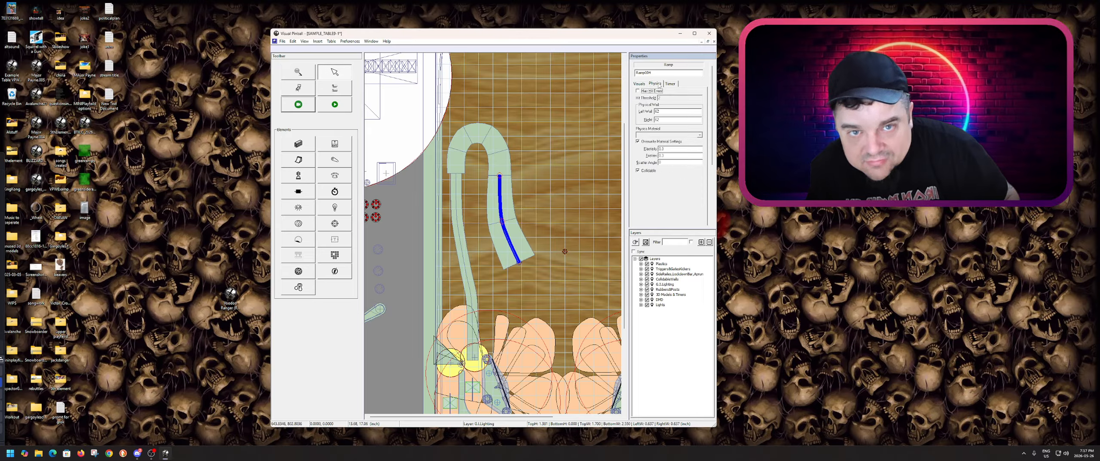
click(639, 170)
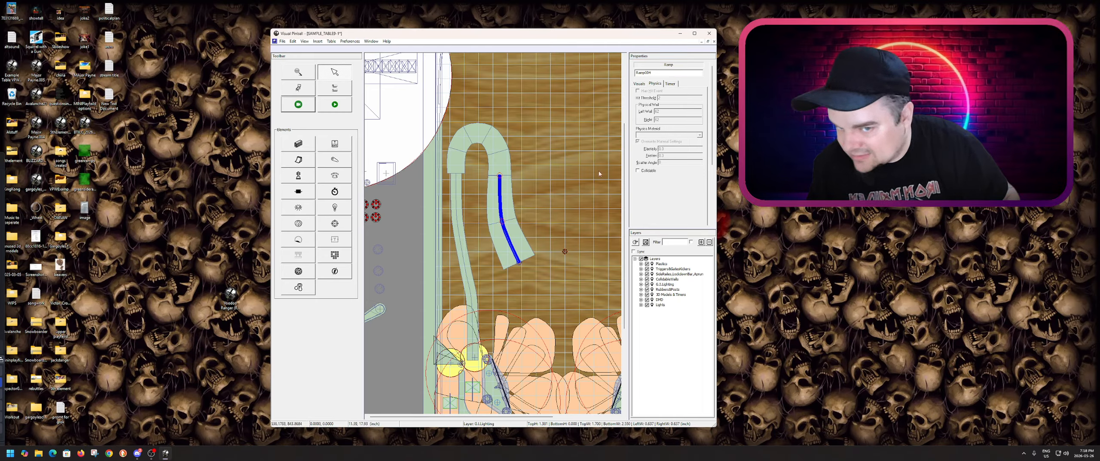
click(640, 84)
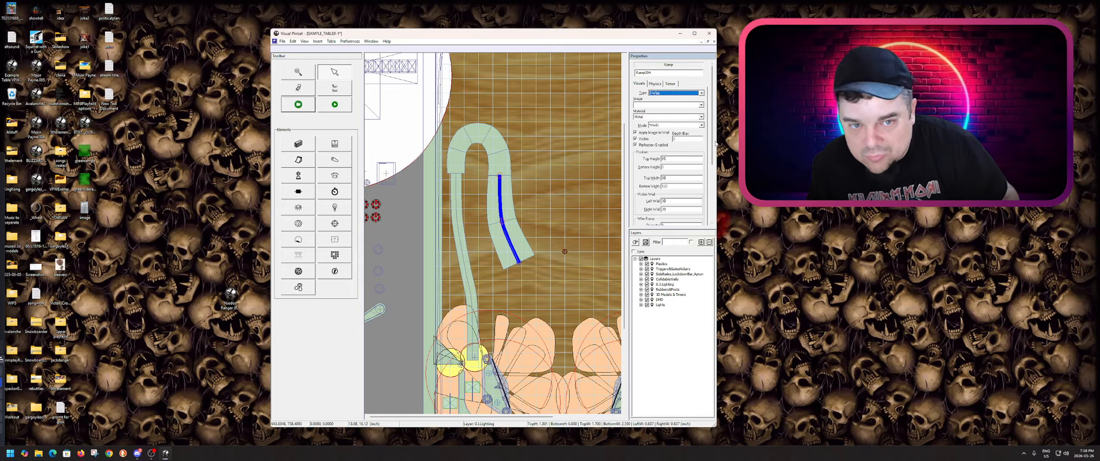
Set the wire diameter of the duplicated single-wire ramp to 20.
scroll(688, 148, down, 5)
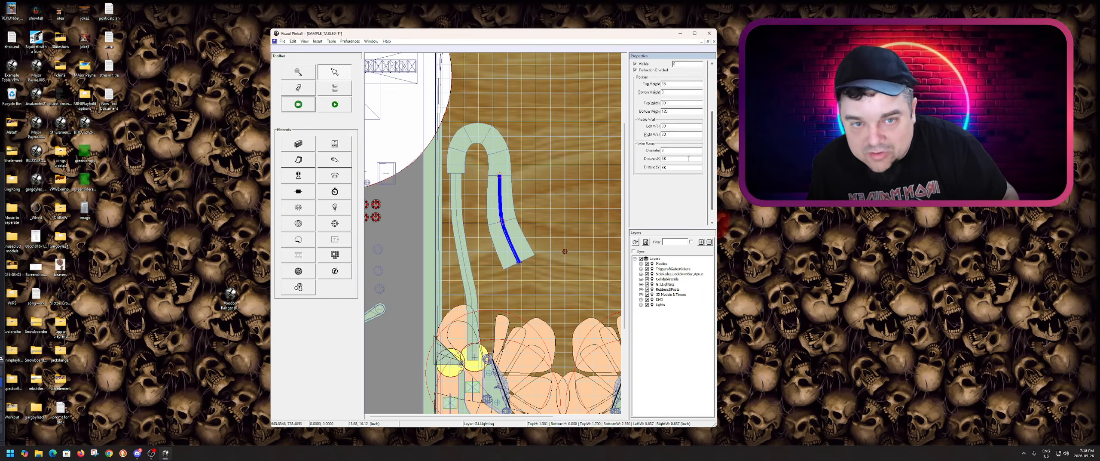
click(664, 150)
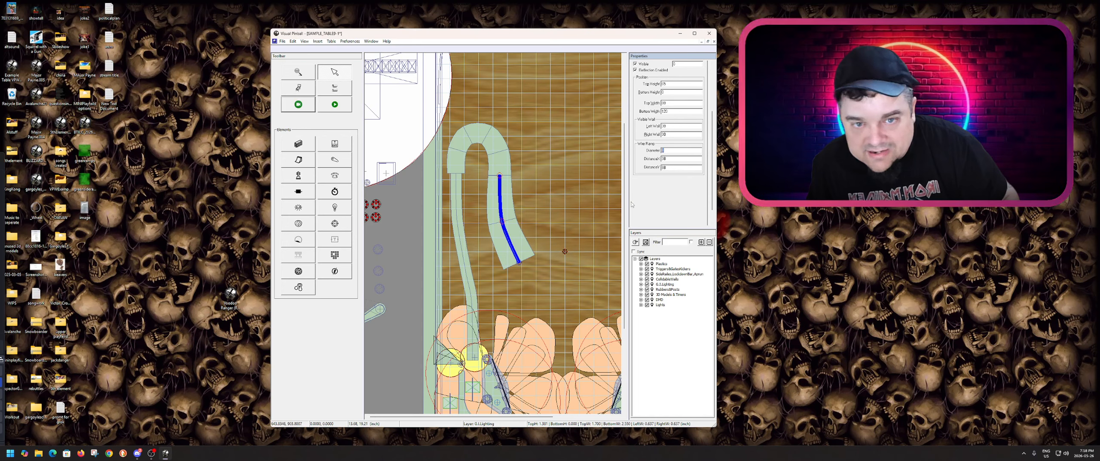
text(20)
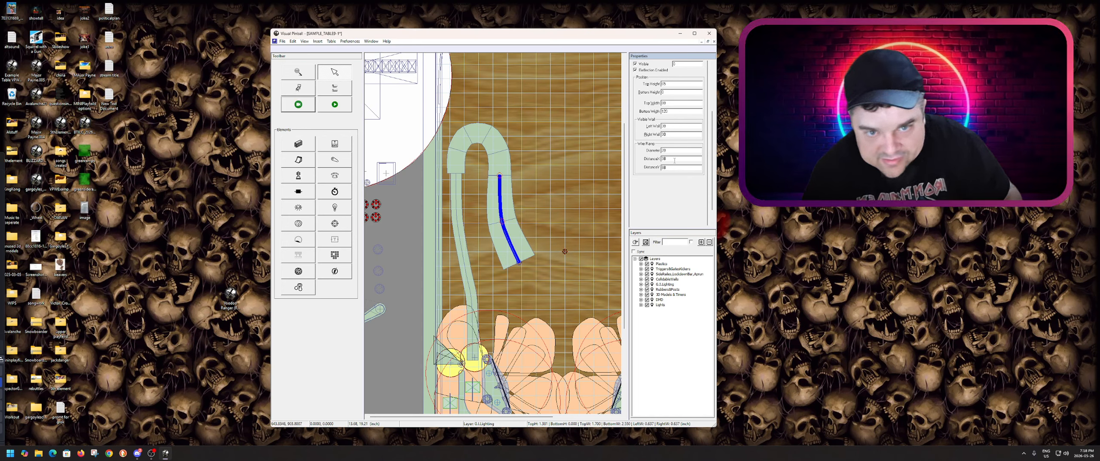
click(674, 160)
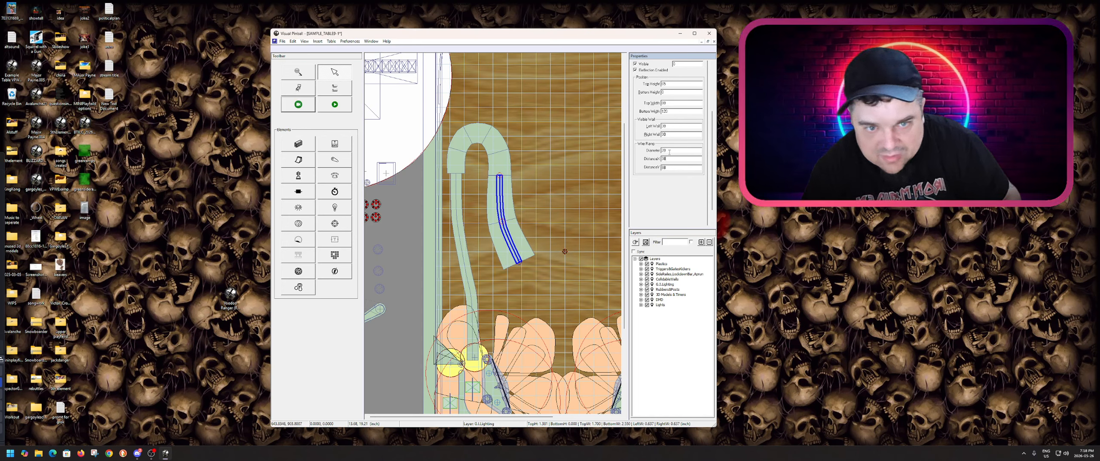
Set the wire diameter of the duplicated single-wire ramp to 8.
click(670, 149)
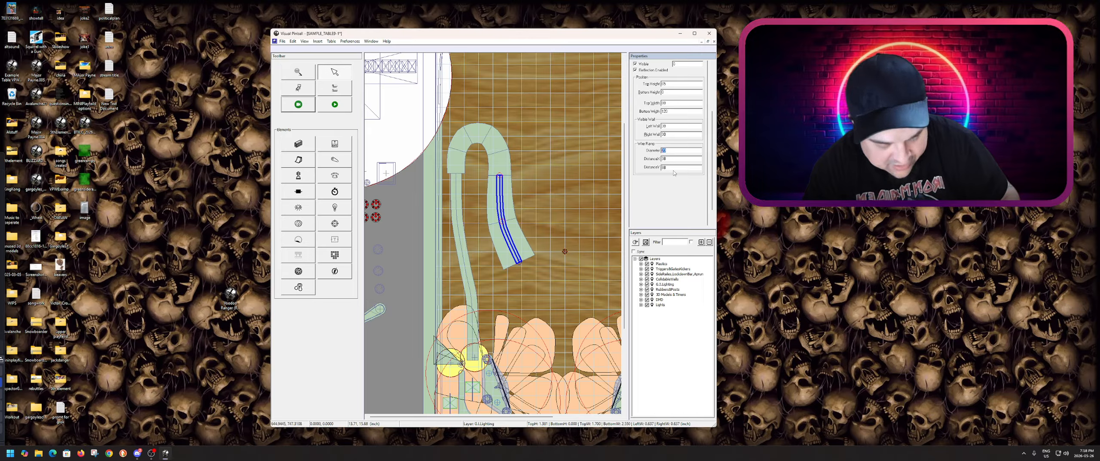
text(8)
key(Return)
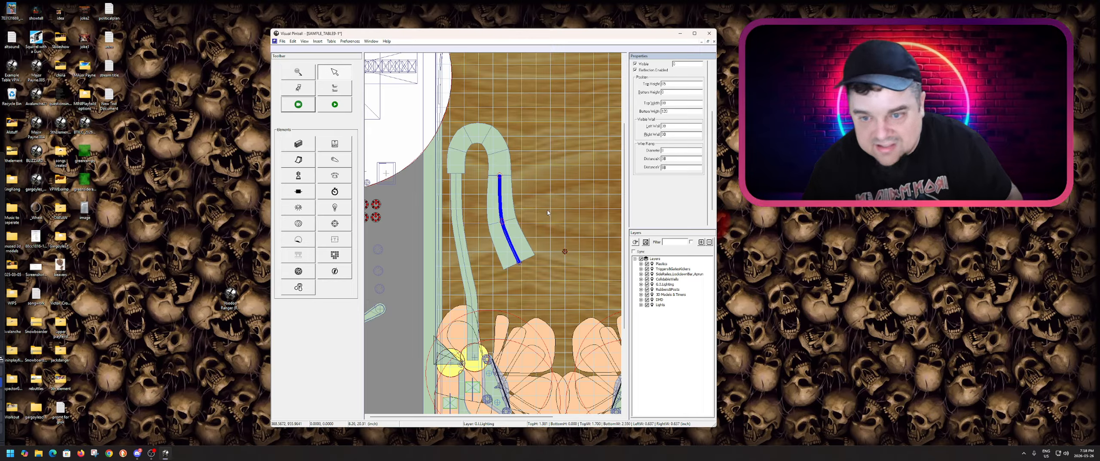
click(584, 211)
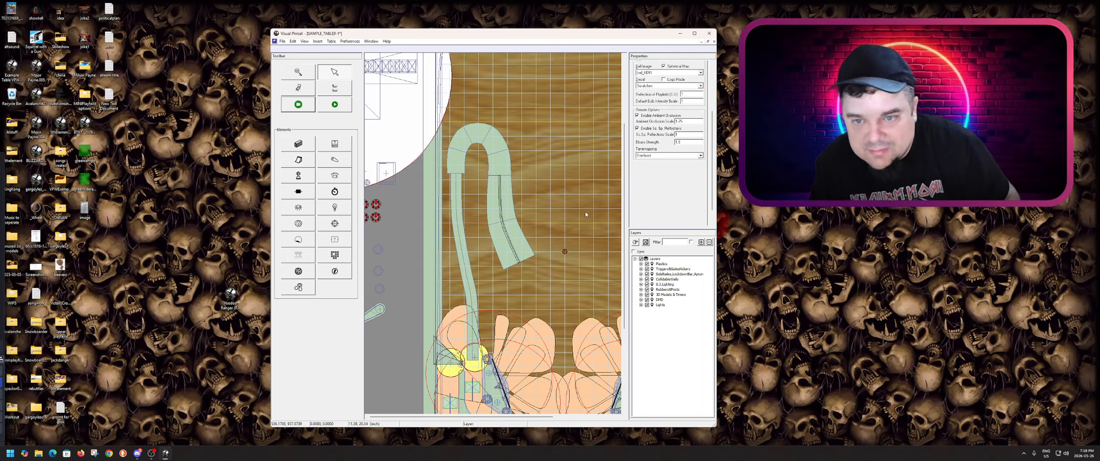
Move the thin decorative wire off the entry ramp into the gap beside the return wire ramp, and play-test the table.
click(510, 244)
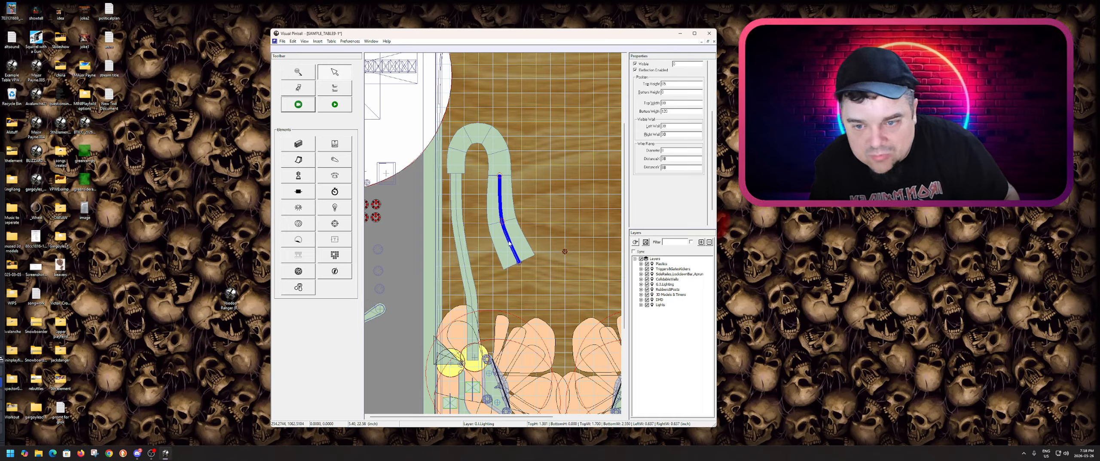
drag(509, 243, 484, 250)
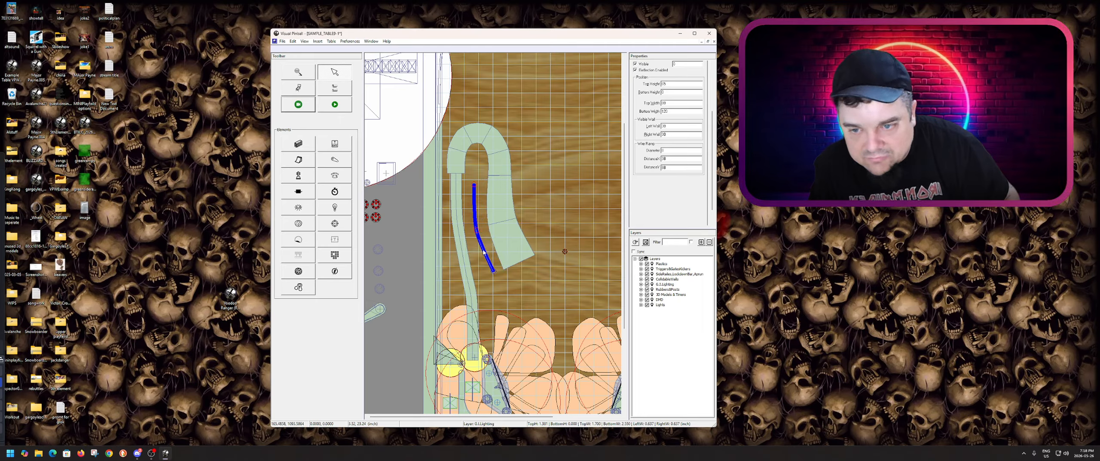
click(335, 104)
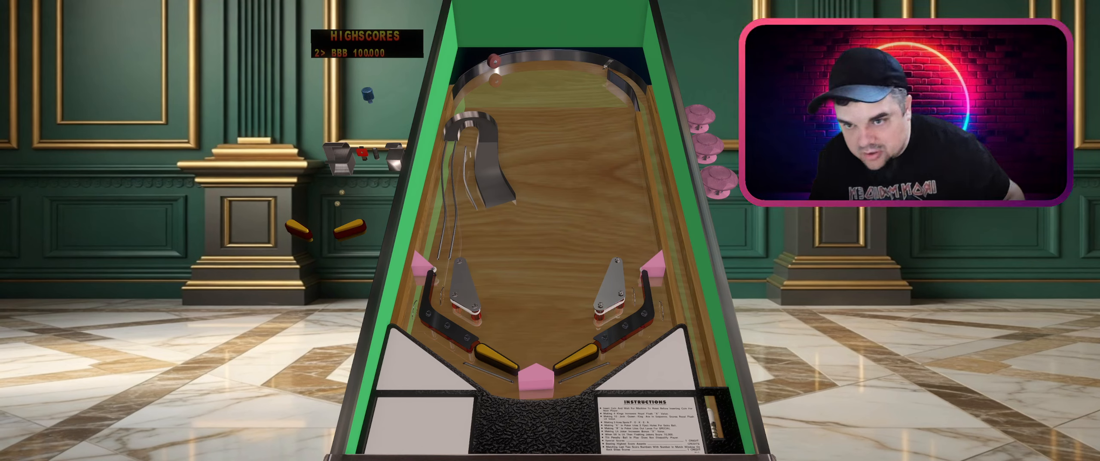
key(Escape)
click(549, 243)
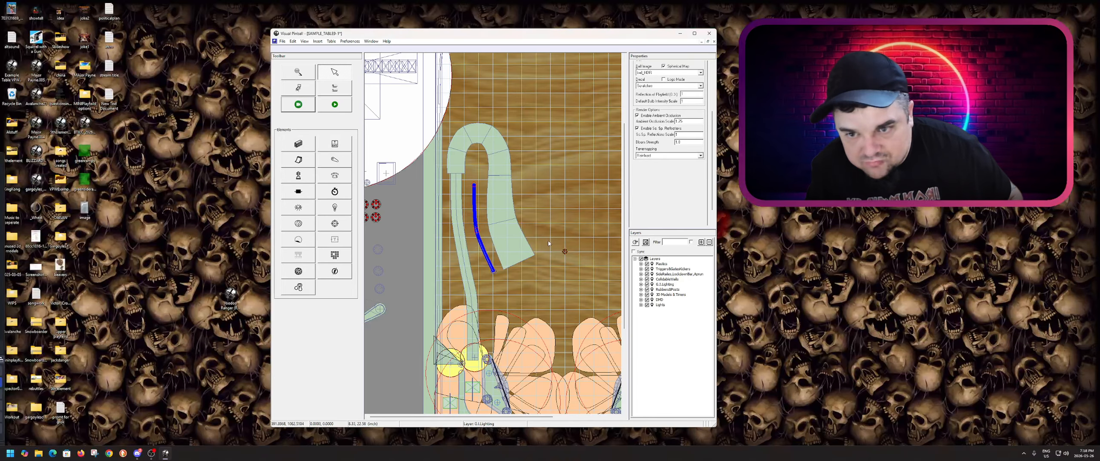
Set the entry ramp's visible left and right wall heights to 40 and review its physical wall settings.
click(514, 240)
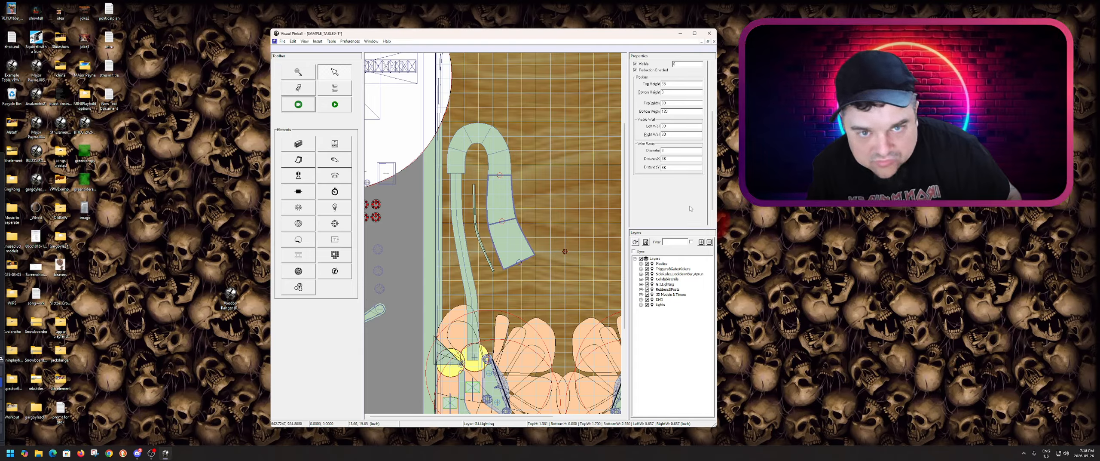
scroll(713, 186, up, 2)
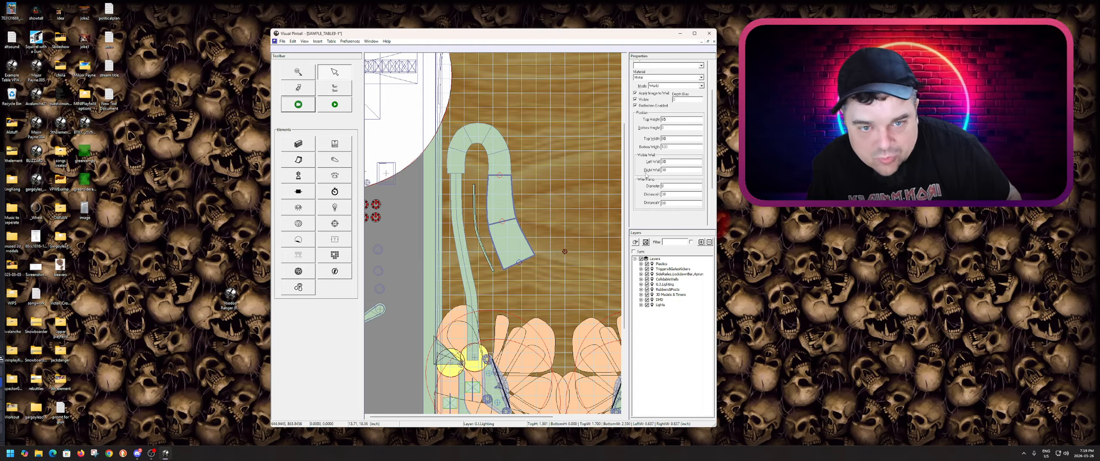
drag(674, 170, 649, 174)
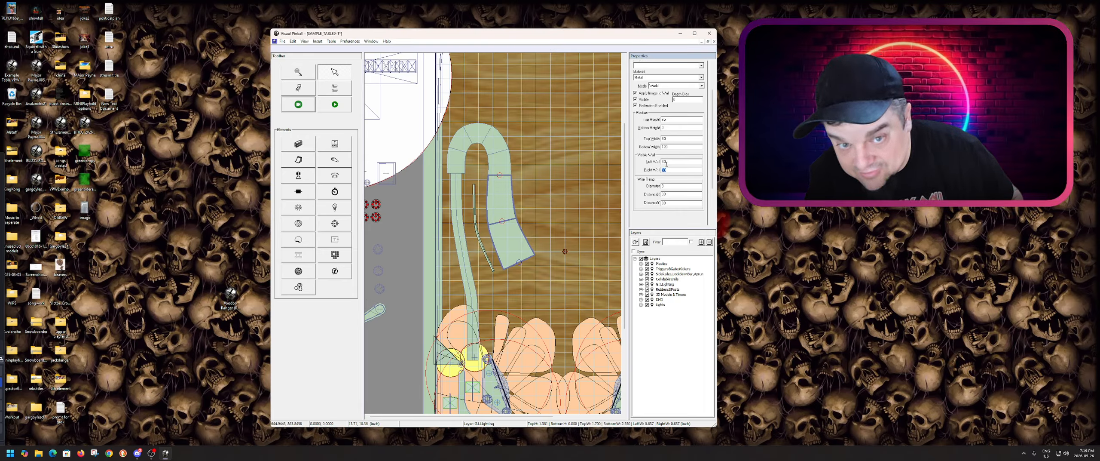
drag(714, 122, 716, 105)
click(656, 77)
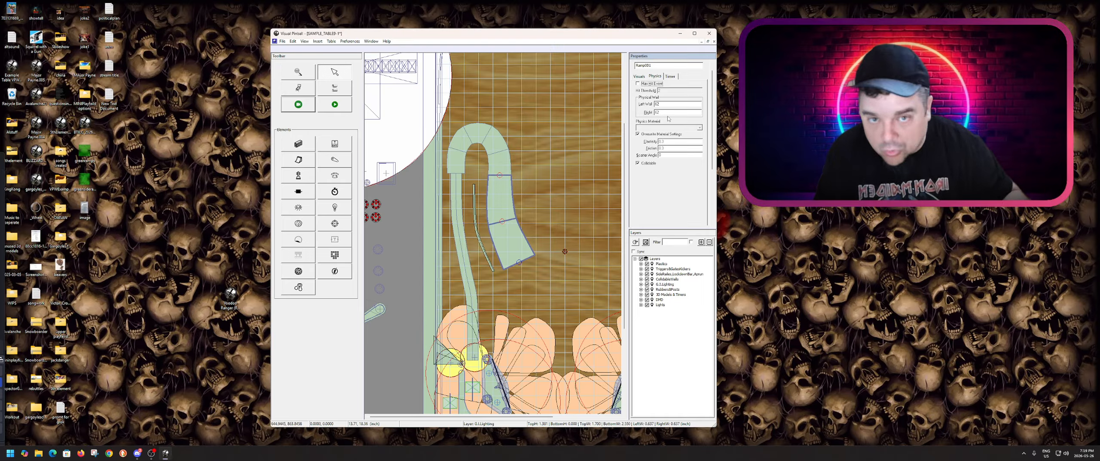
click(639, 76)
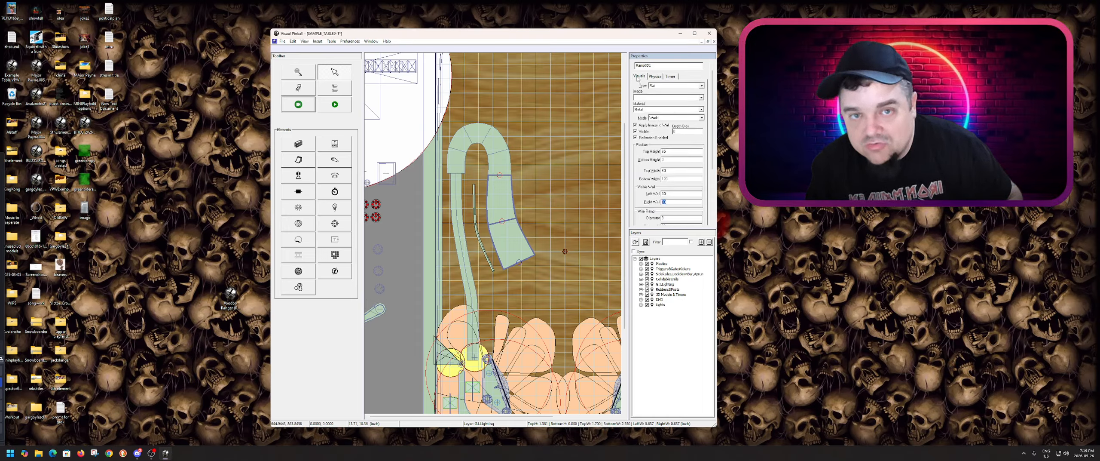
double_click(664, 194)
text(4)
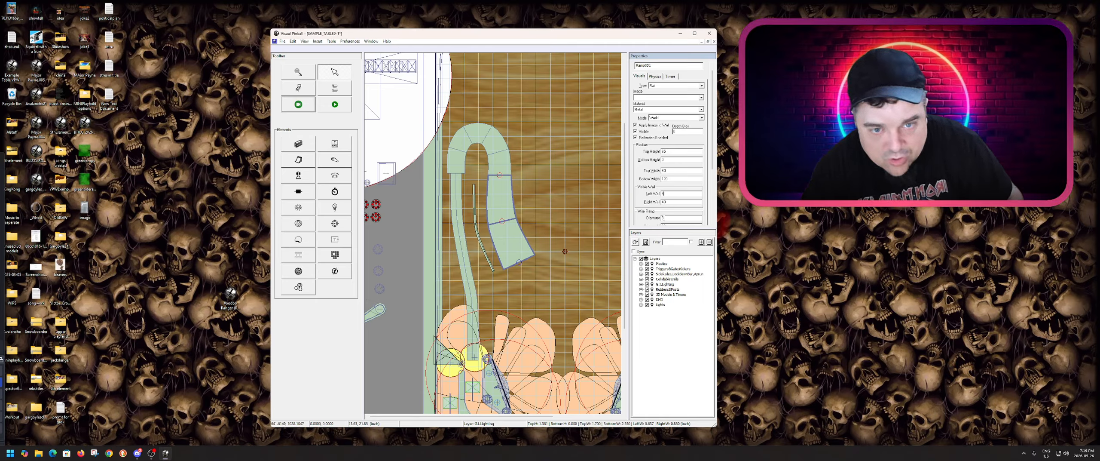
text(0)
key(Return)
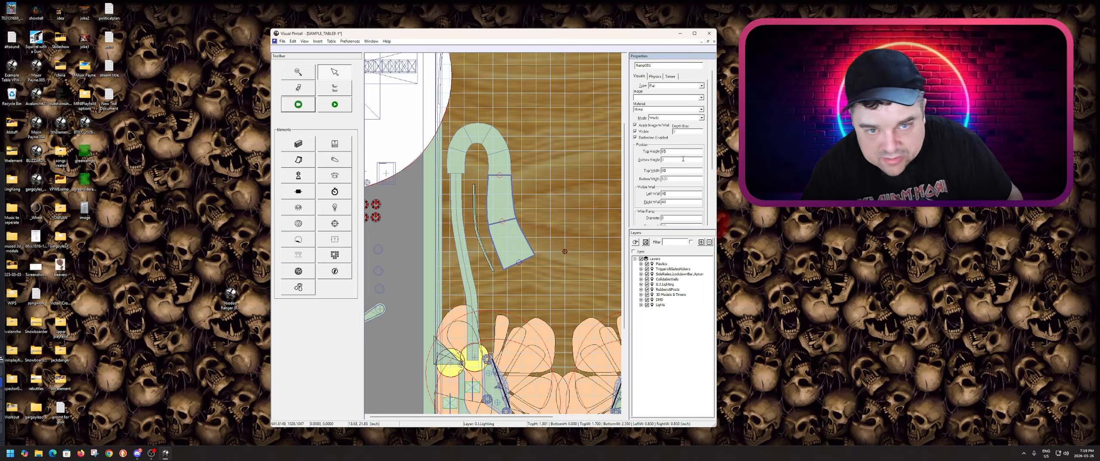
click(656, 76)
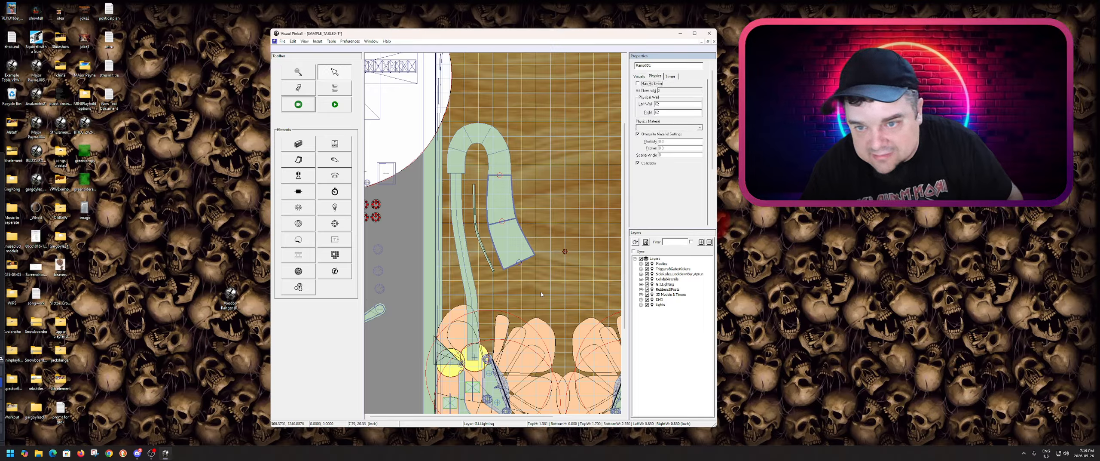
Set the visible left and right wall heights of the curved U-turn ramp to 40.
click(490, 173)
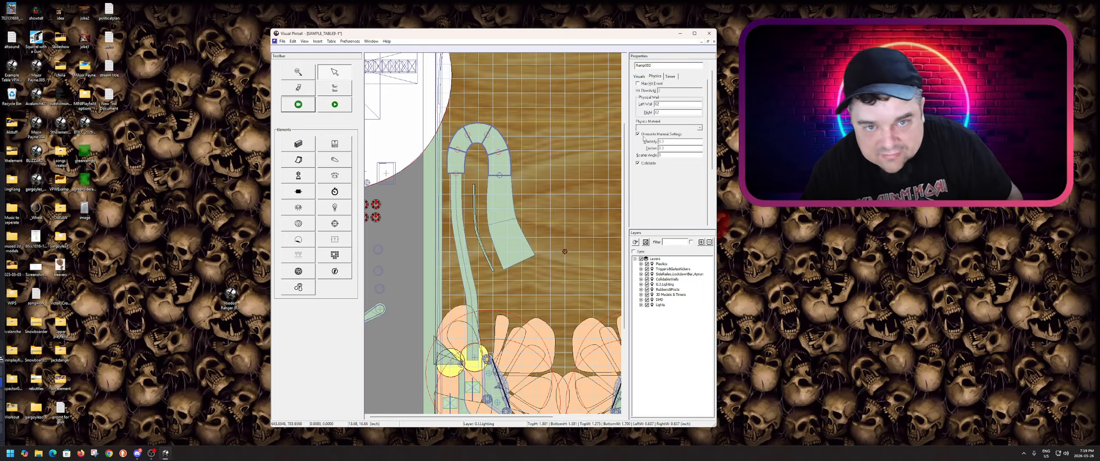
click(640, 76)
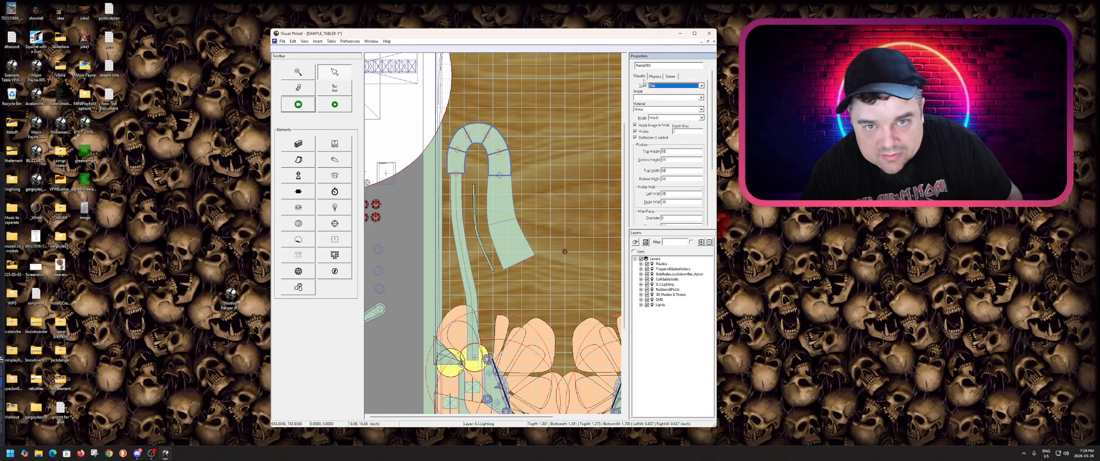
click(673, 200)
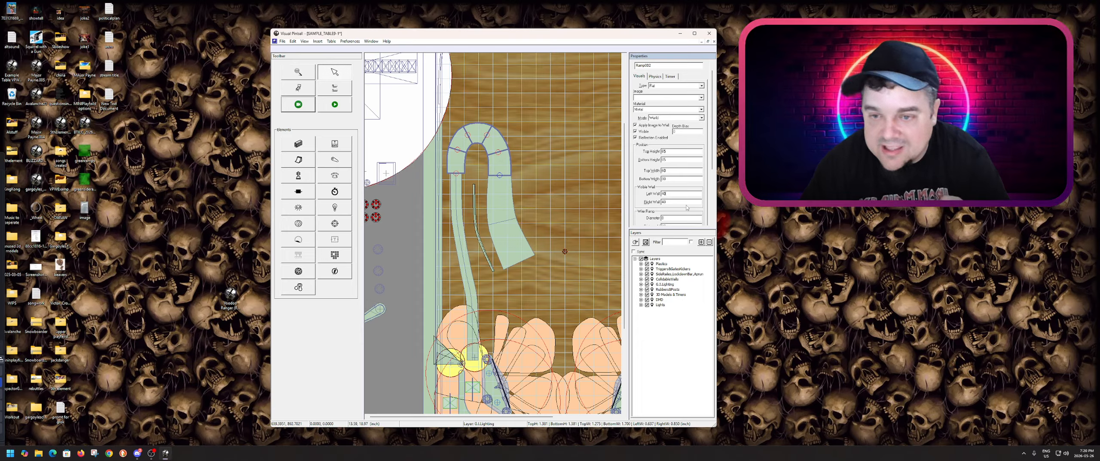
click(568, 174)
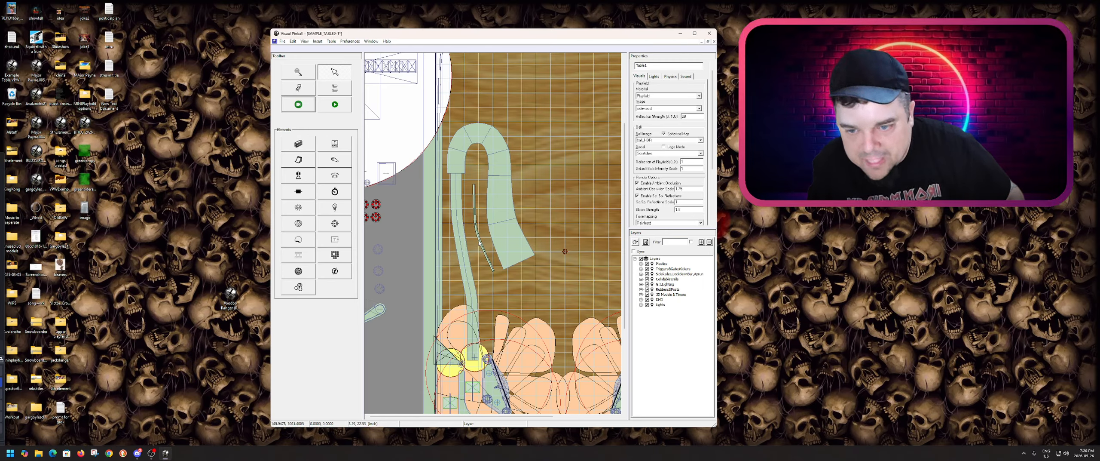
Move the decorative wire so it runs right along the left edge of the entry ramp.
drag(480, 243, 498, 229)
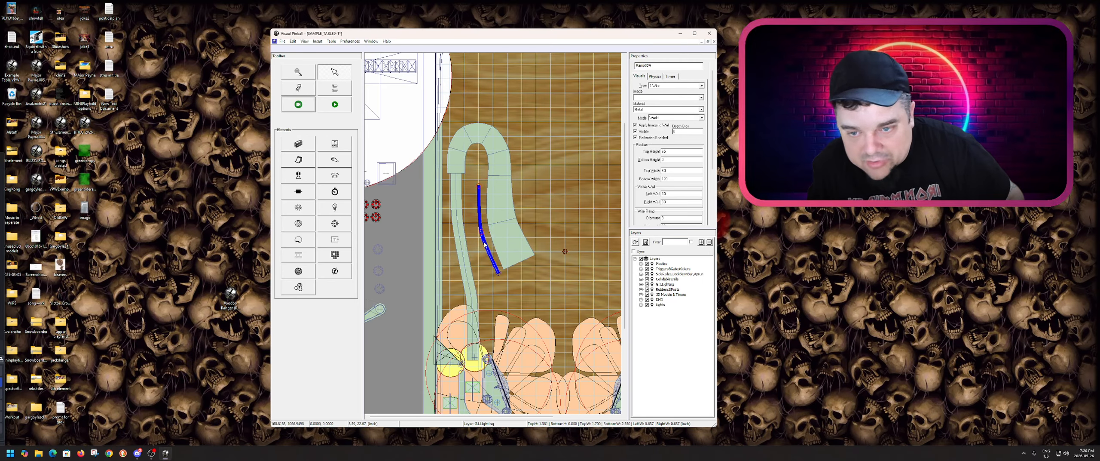
click(489, 250)
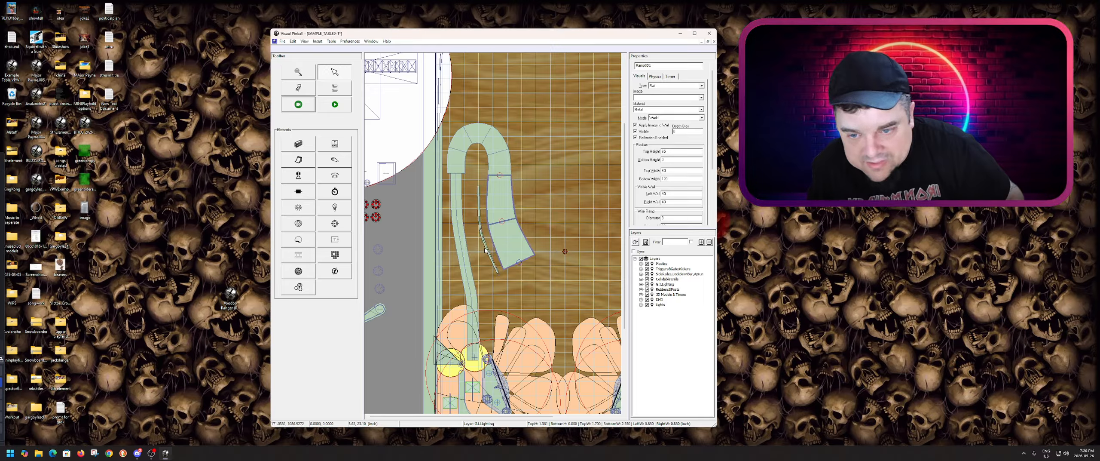
click(486, 250)
click(487, 248)
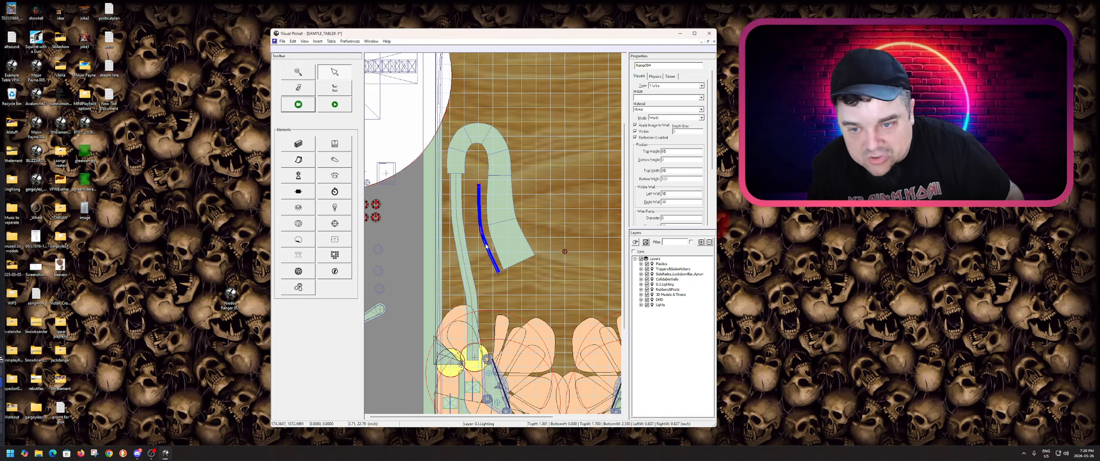
drag(488, 244, 488, 243)
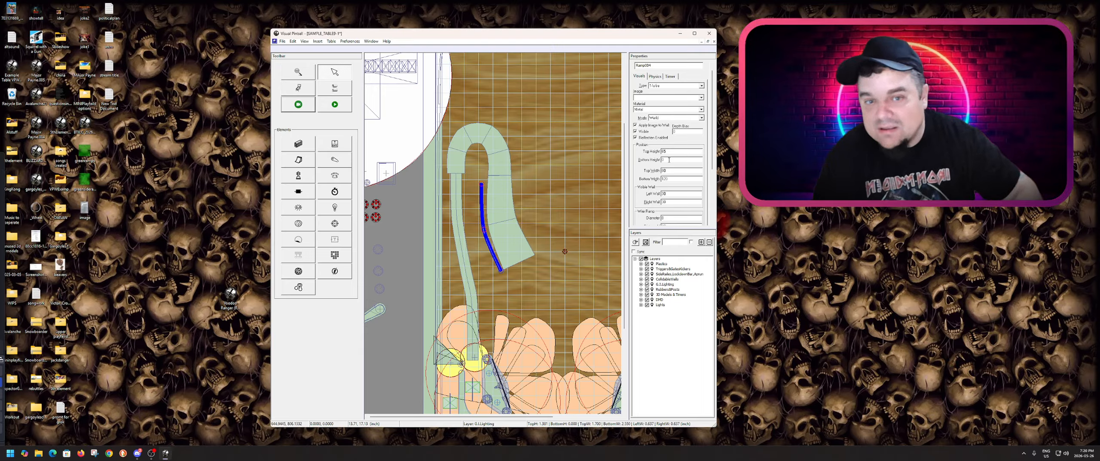
Raise the decorative wire to a top height of 105 and bottom height of 40, and check its collidable setting.
double_click(669, 160)
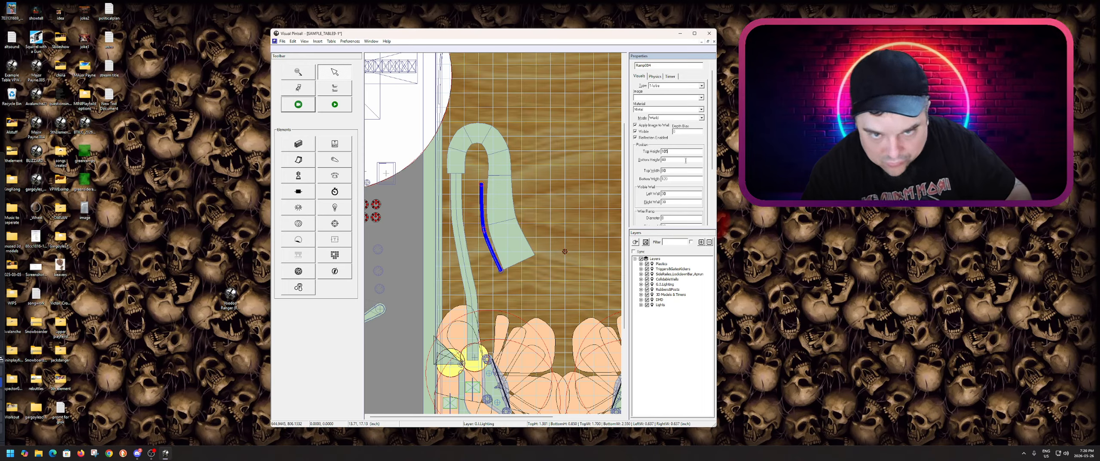
click(516, 212)
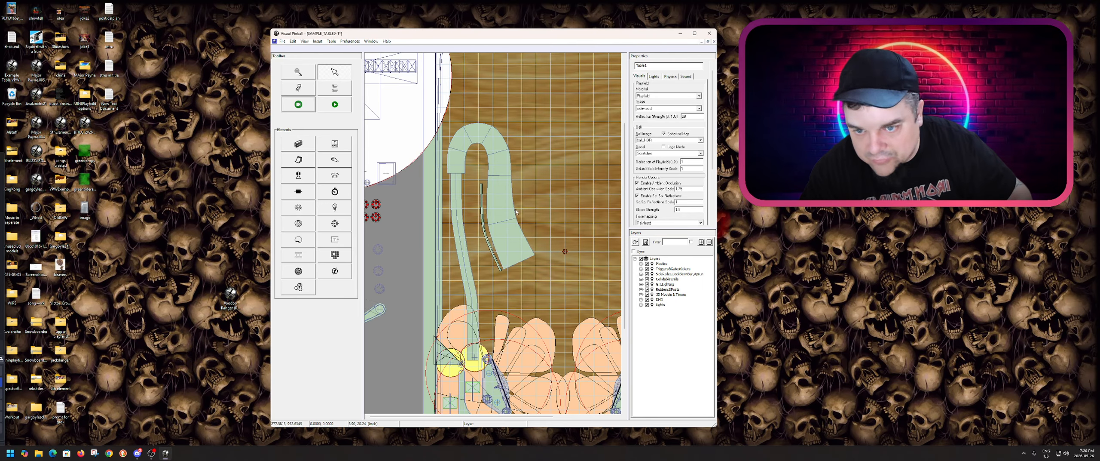
click(485, 214)
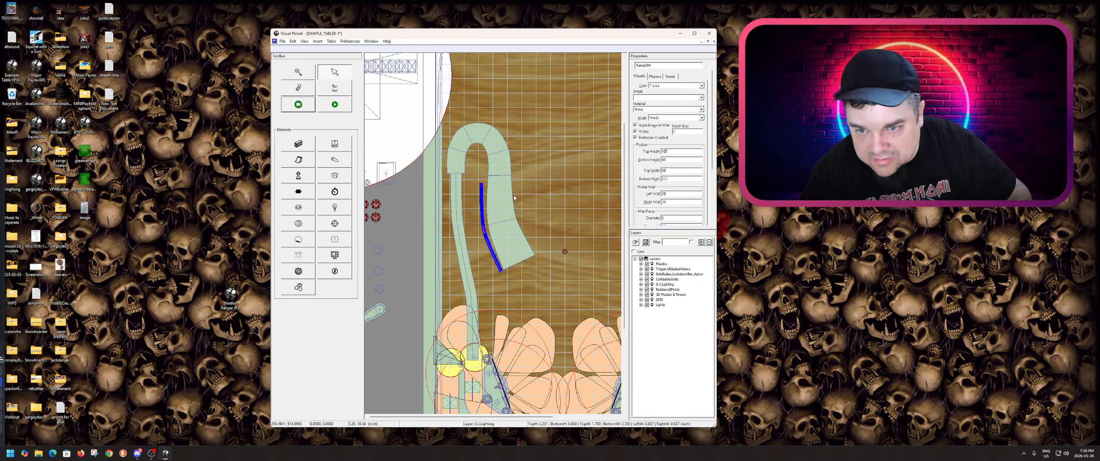
click(655, 76)
click(639, 77)
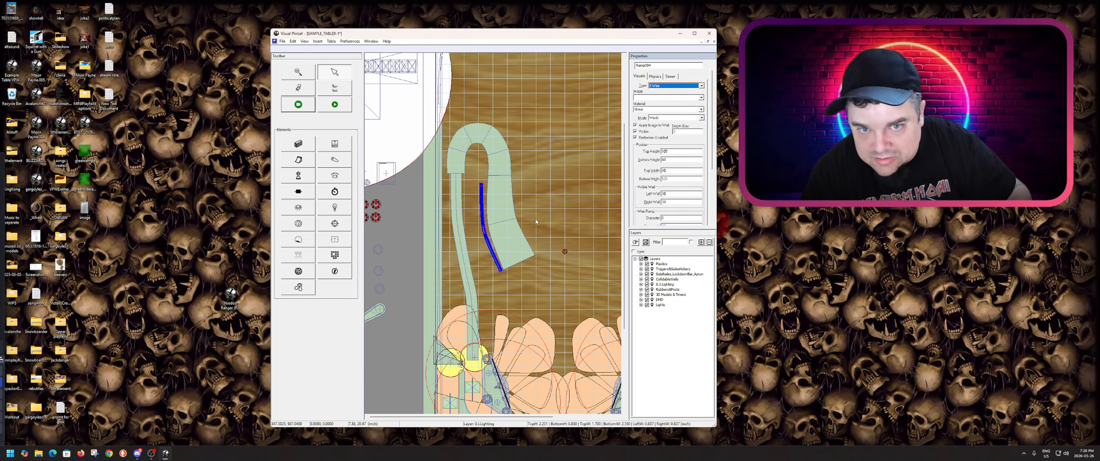
click(655, 76)
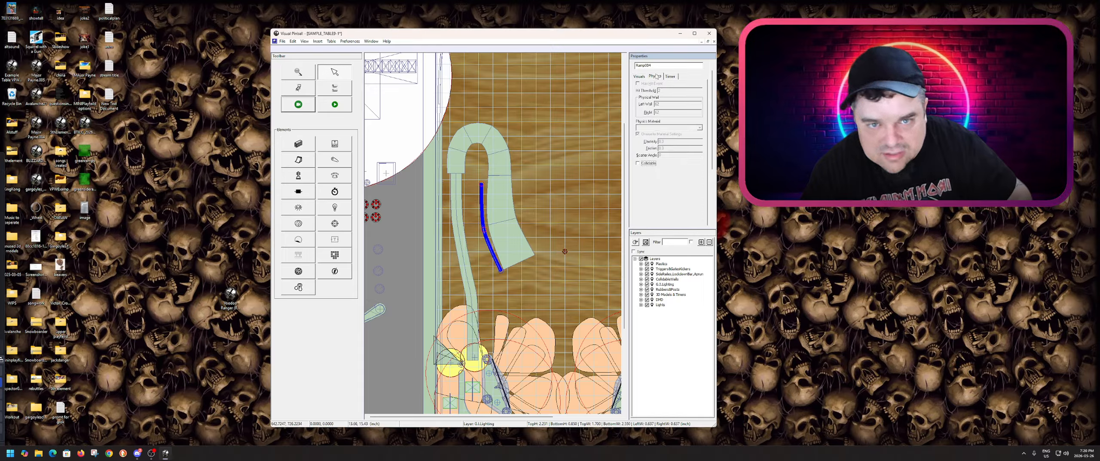
Duplicate the decorative wire and place the copy along the right side of the entry ramp.
click(481, 220)
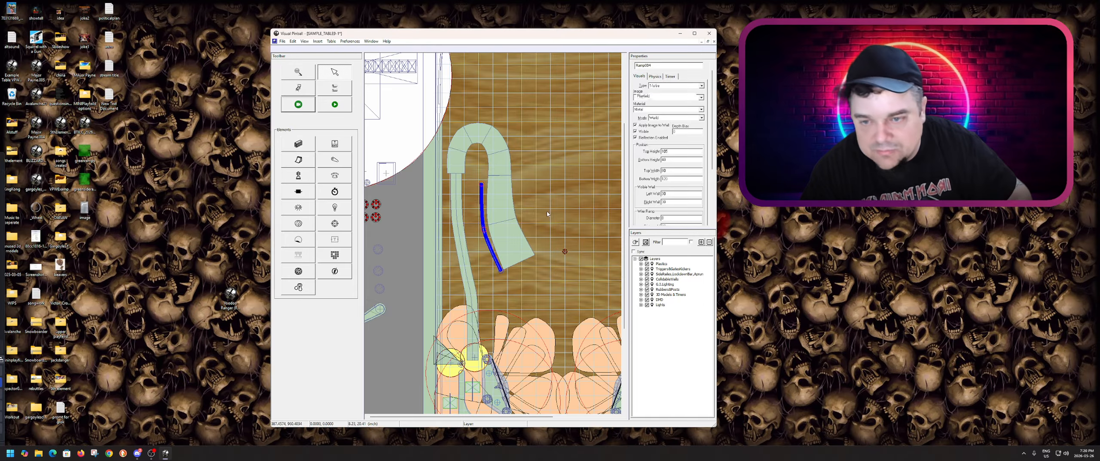
click(482, 220)
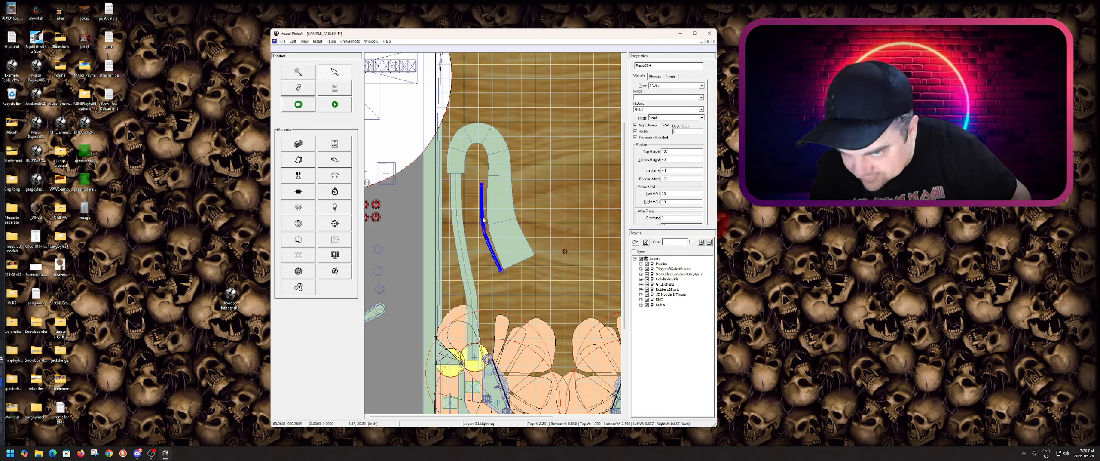
click(491, 261)
key(ctrl+v)
drag(489, 238, 519, 239)
Move the lower end point of the left decorative wire onto the lower-left corner of the entry ramp.
scroll(499, 243, up, 3)
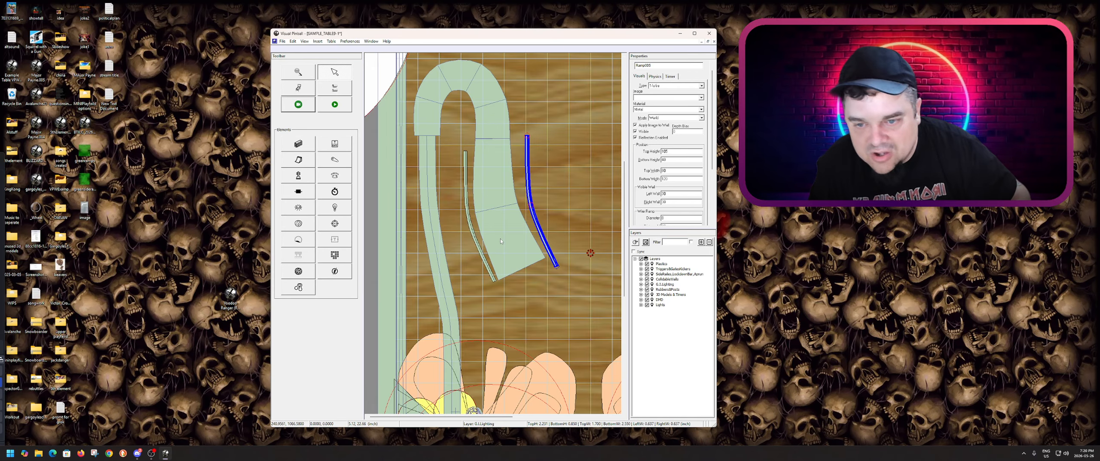
scroll(492, 199, up, 1)
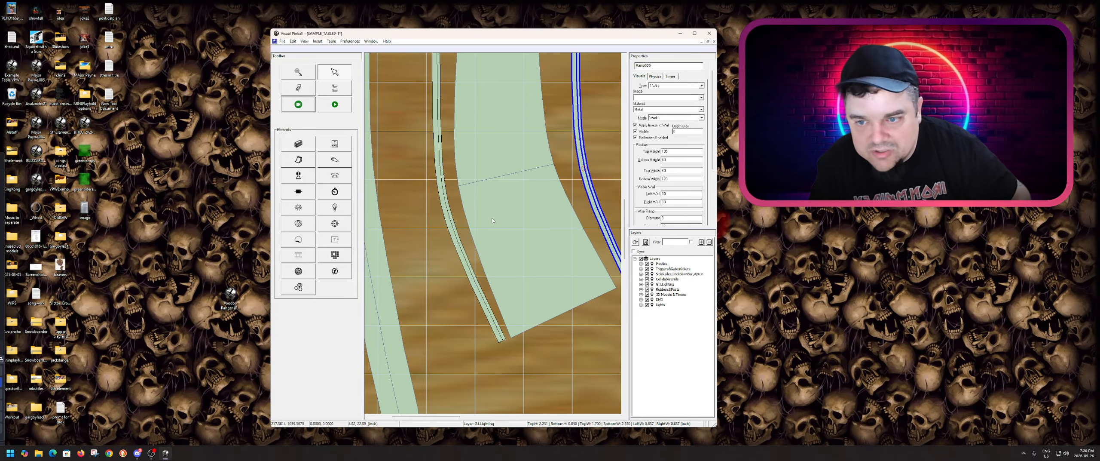
click(475, 276)
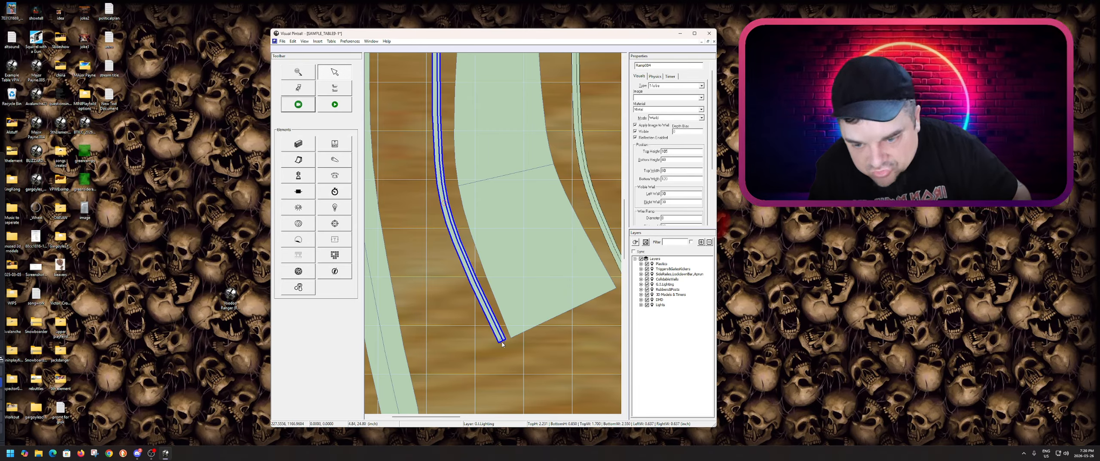
drag(502, 342, 476, 341)
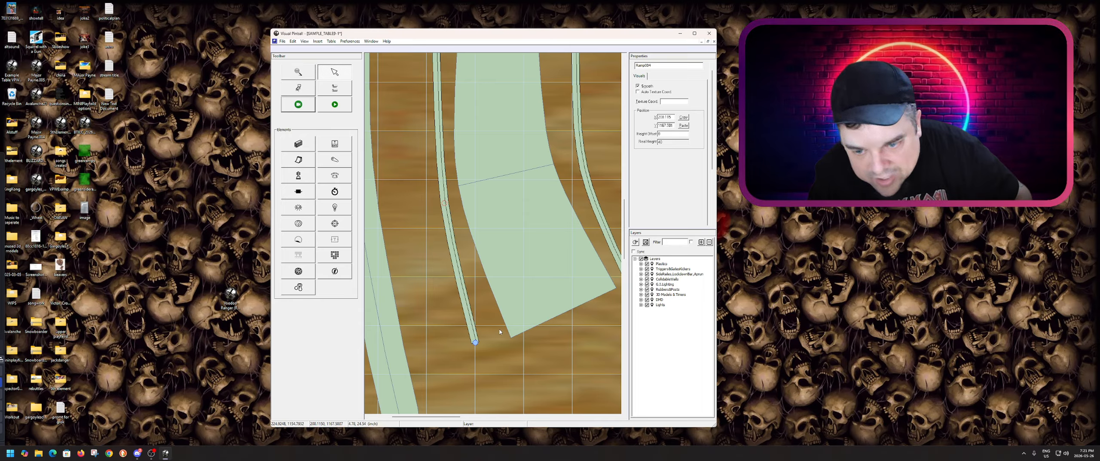
click(492, 295)
click(476, 342)
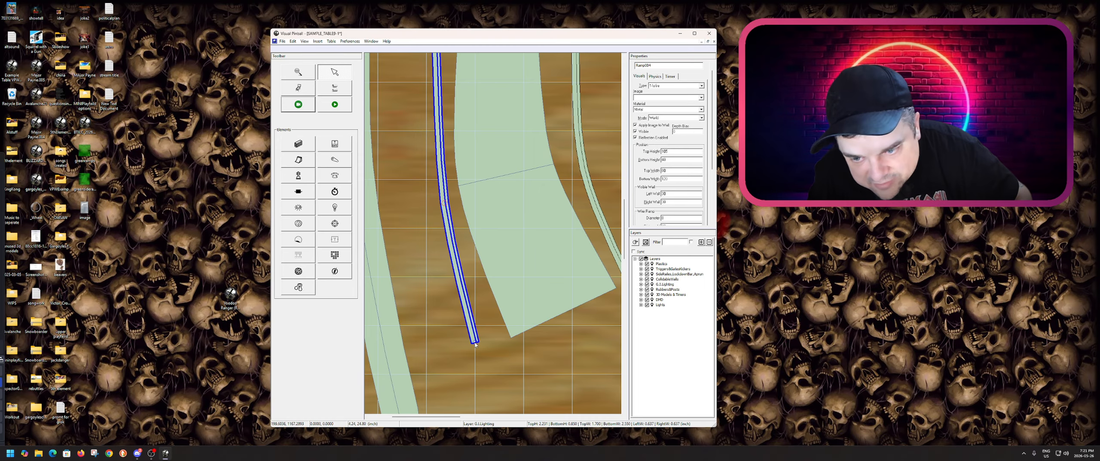
drag(477, 342, 510, 338)
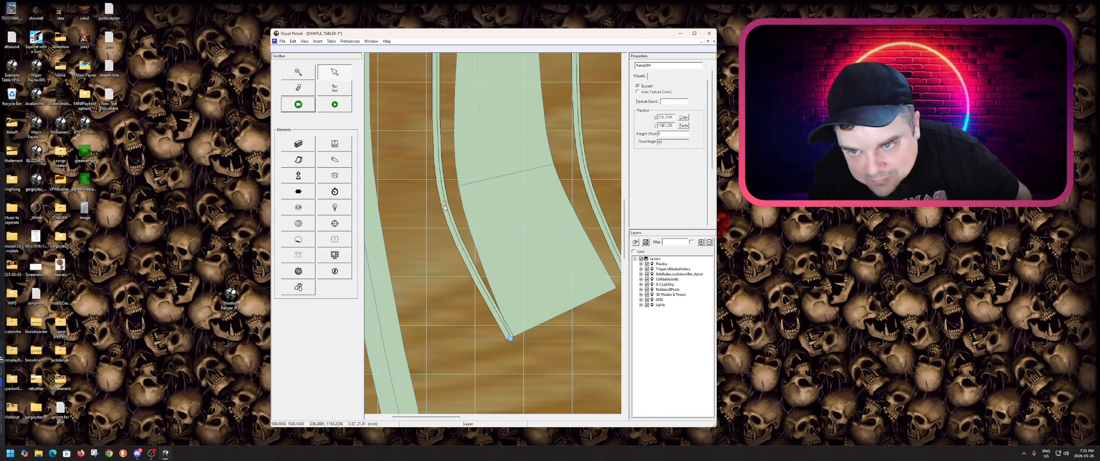
Align the middle and upper points of the left decorative wire with the entry ramp's left edge, starting at the U-turn joint.
drag(444, 204, 458, 189)
scroll(456, 241, up, 4)
drag(435, 240, 458, 211)
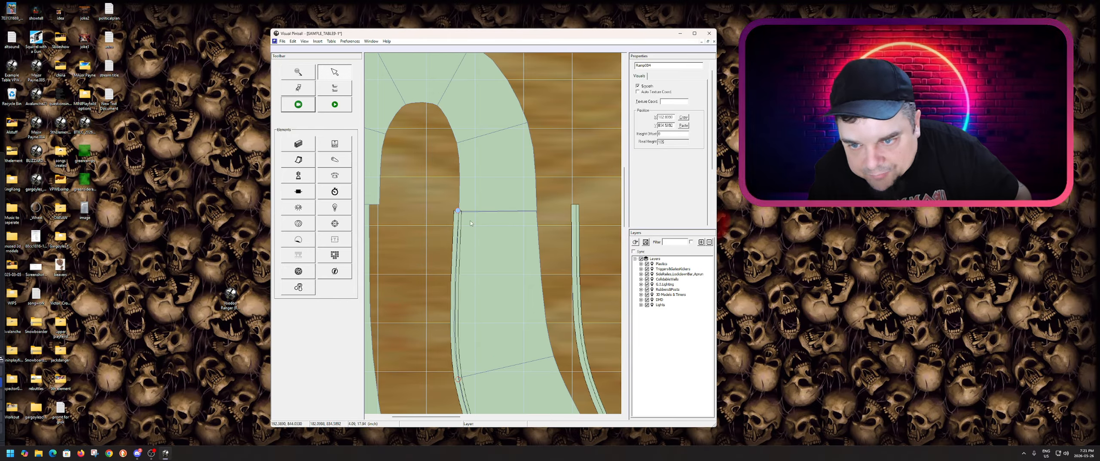
scroll(496, 240, down, 2)
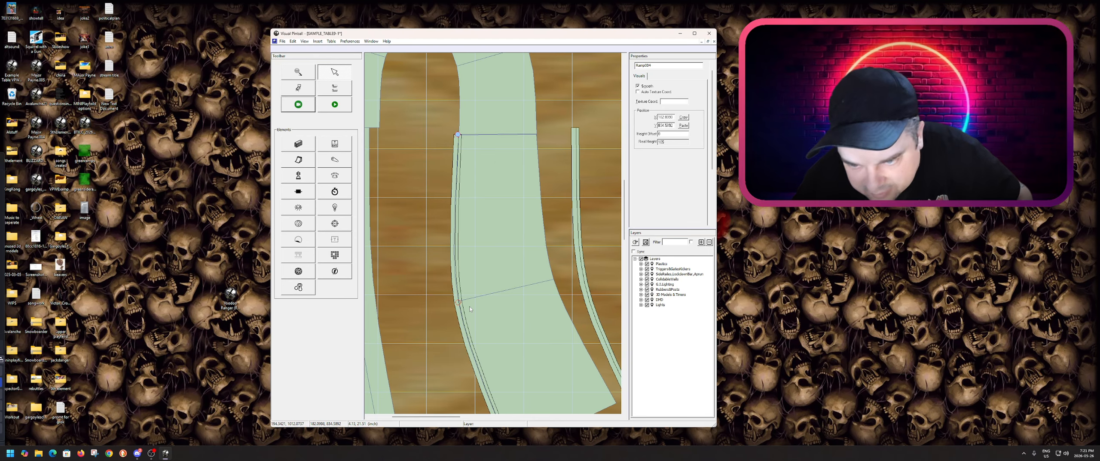
click(458, 302)
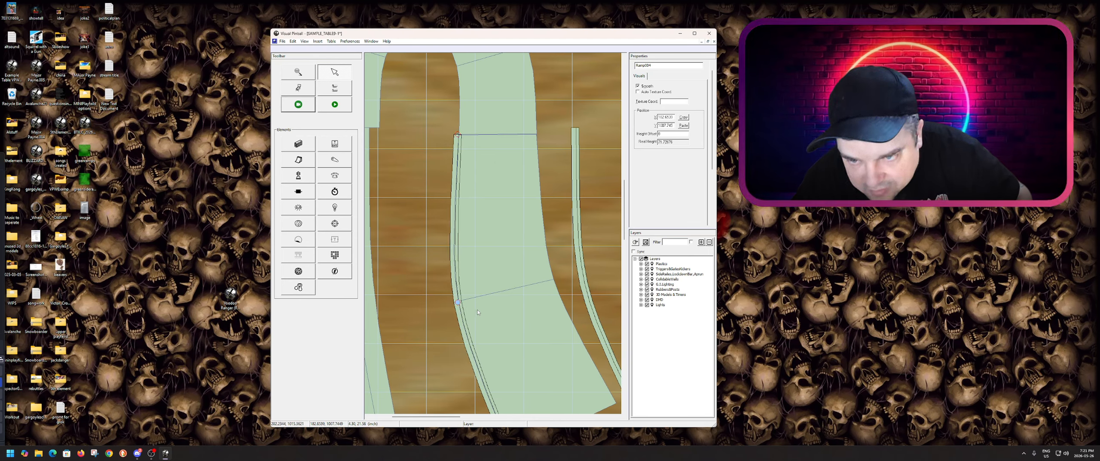
scroll(474, 227, down, 2)
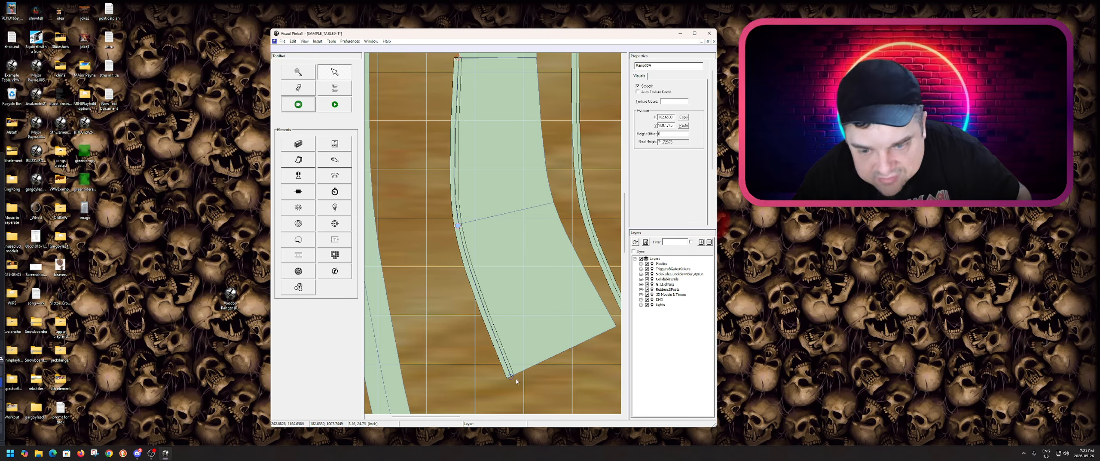
click(511, 377)
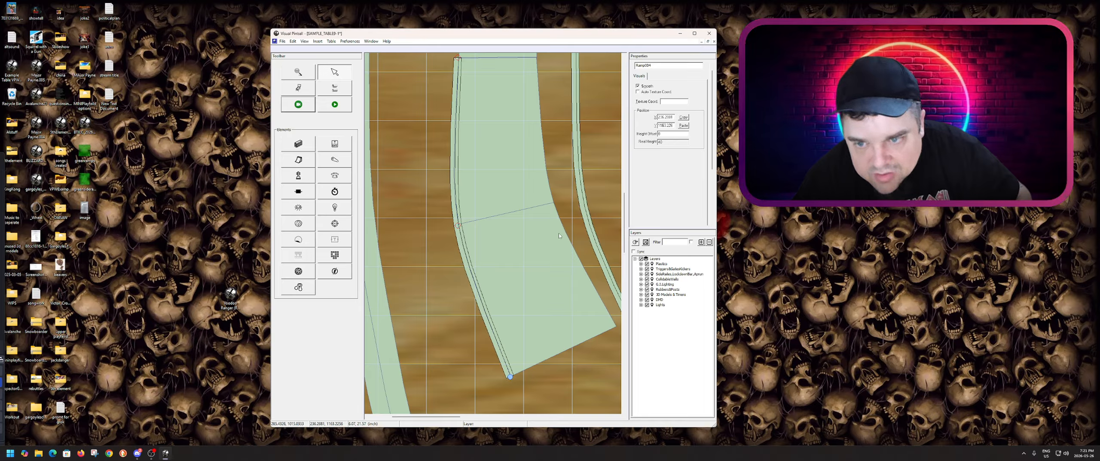
scroll(599, 259, down, 2)
scroll(577, 264, up, 2)
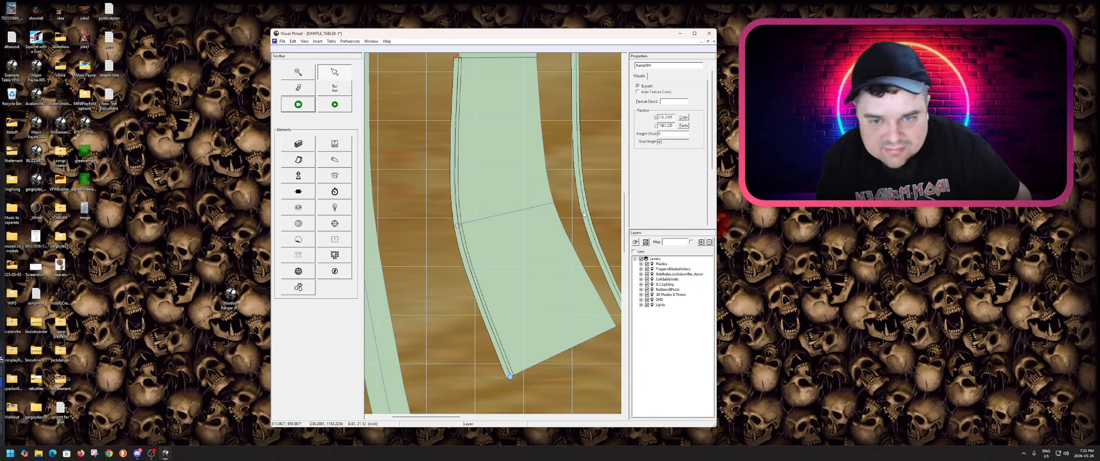
Move the right decorative wire onto the entry ramp's right edge and align its middle and upper points with the ramp.
drag(583, 215, 557, 195)
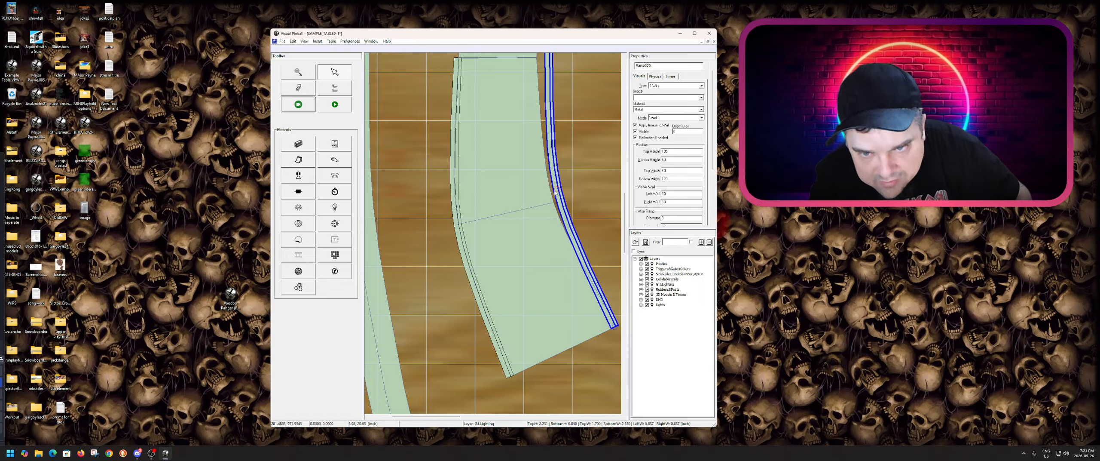
click(552, 204)
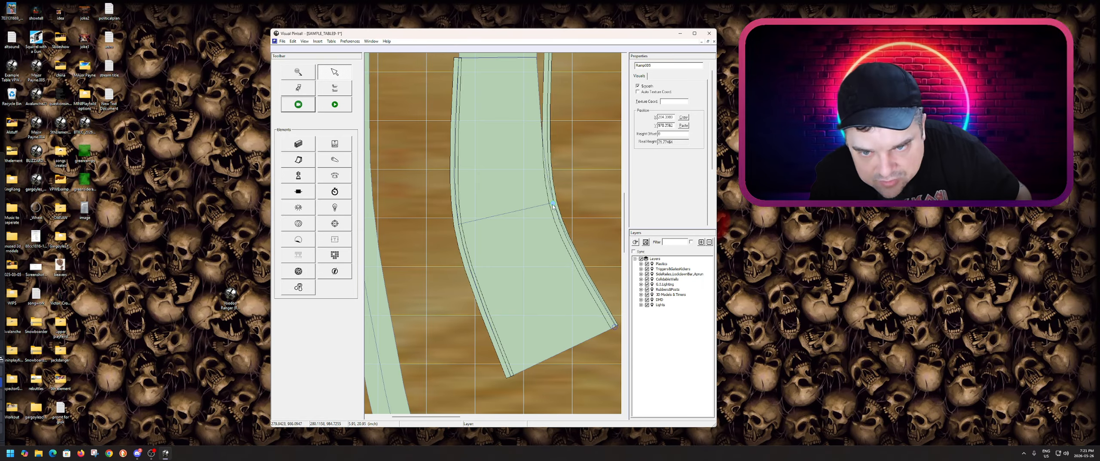
scroll(557, 211, up, 3)
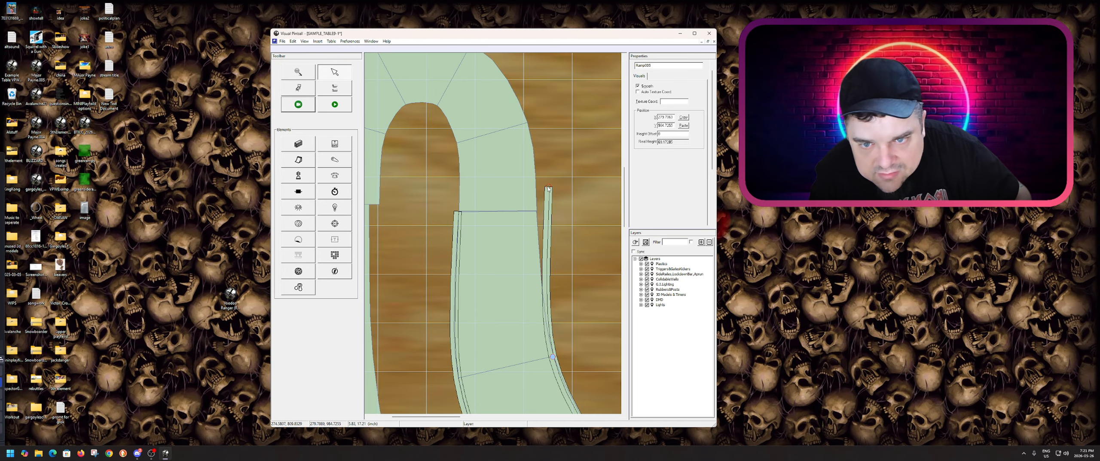
drag(548, 188, 536, 212)
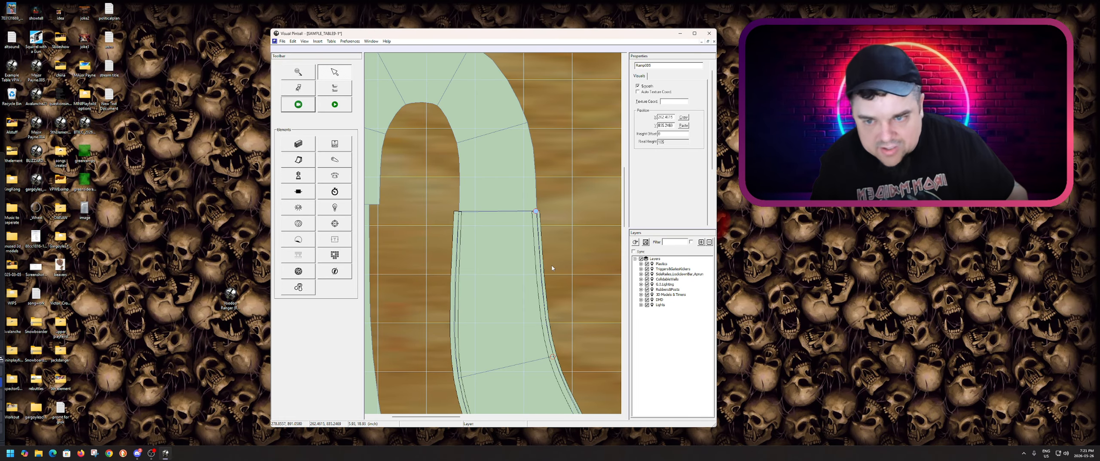
scroll(552, 264, down, 1)
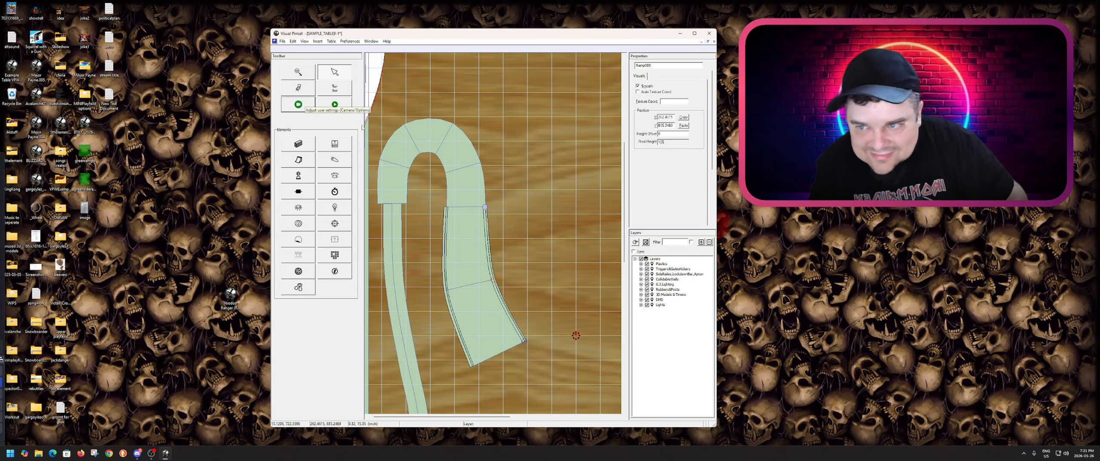
Run the table to check the edge wires on the entry ramp, and quit back to the editor.
click(342, 106)
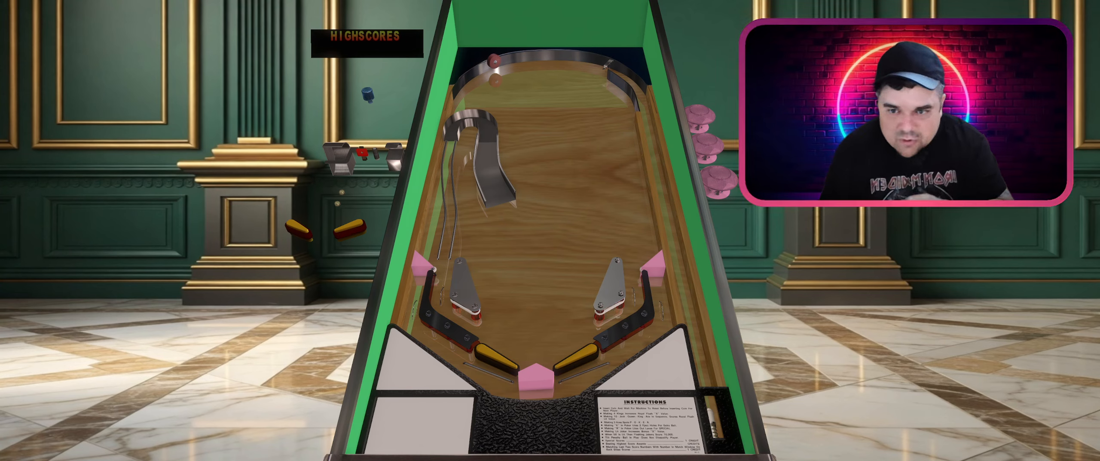
key(Escape)
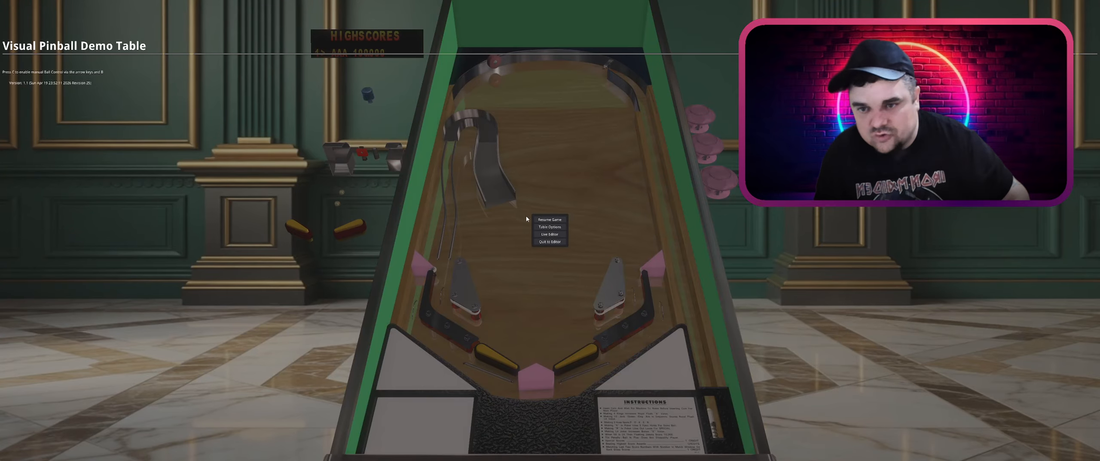
click(545, 243)
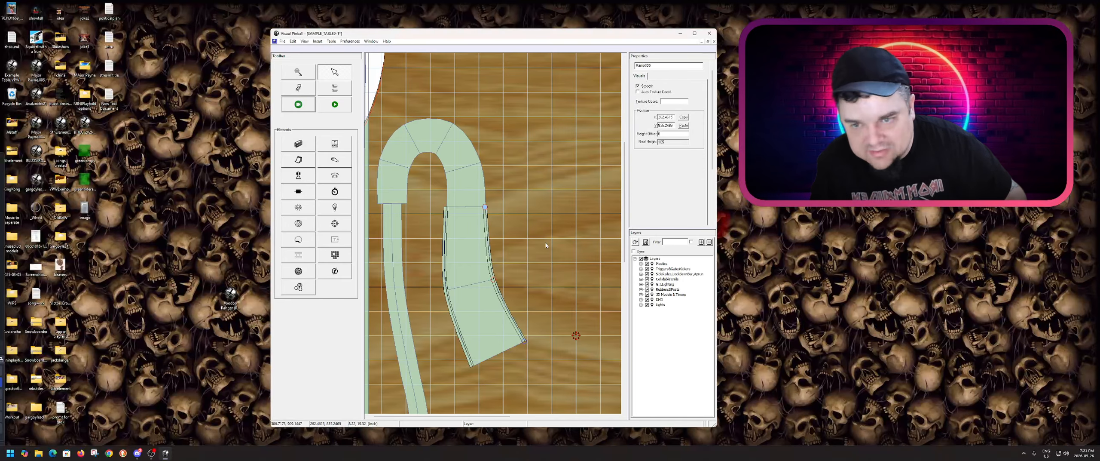
Duplicate the curved U-turn ramp in place, unlocking it for the copy and relocking the original.
click(463, 189)
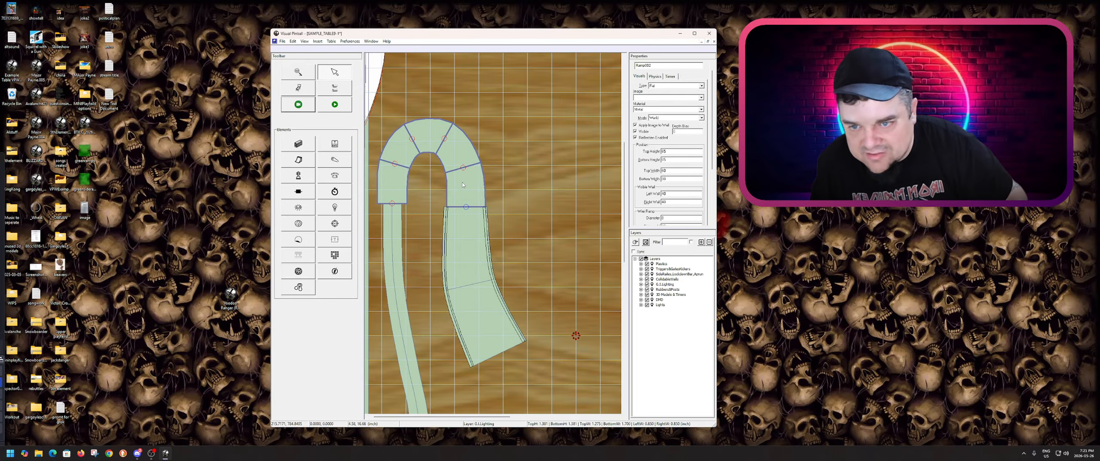
right_click(463, 184)
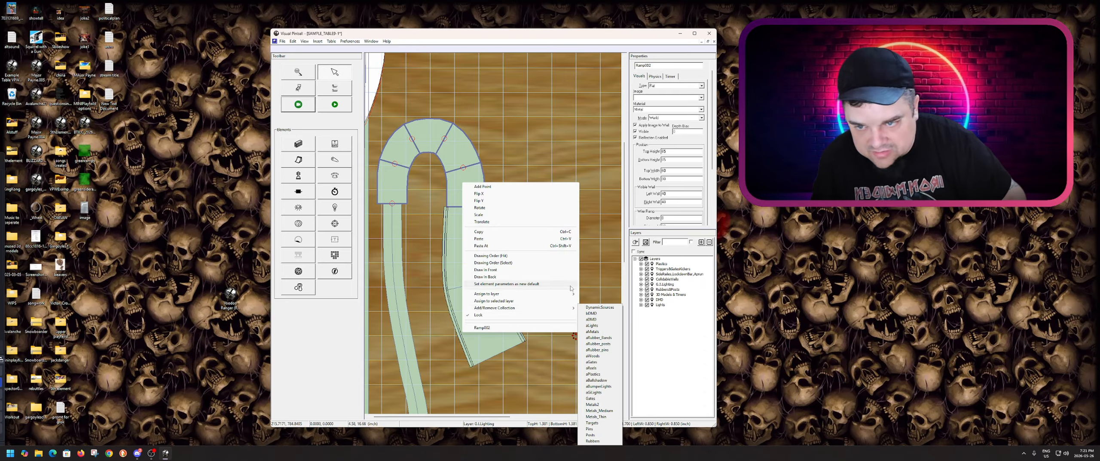
click(501, 315)
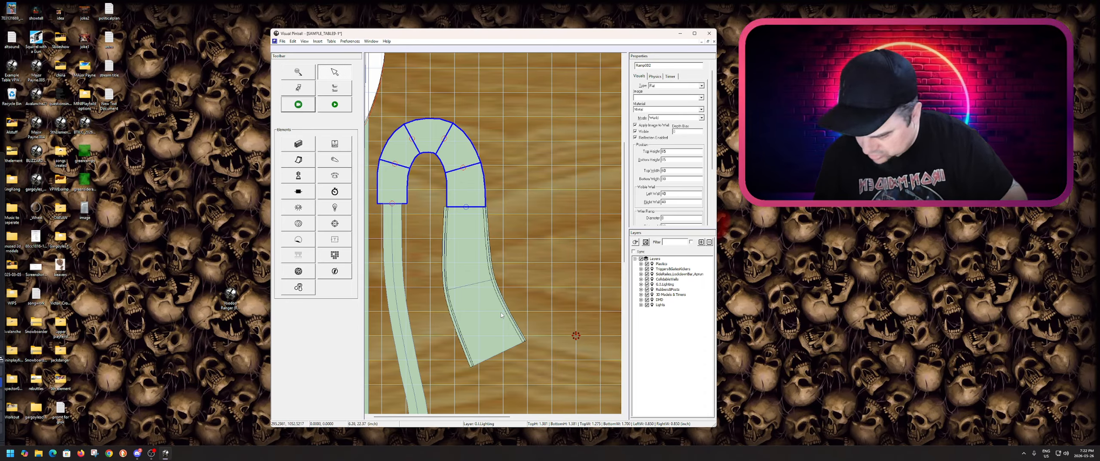
right_click(471, 200)
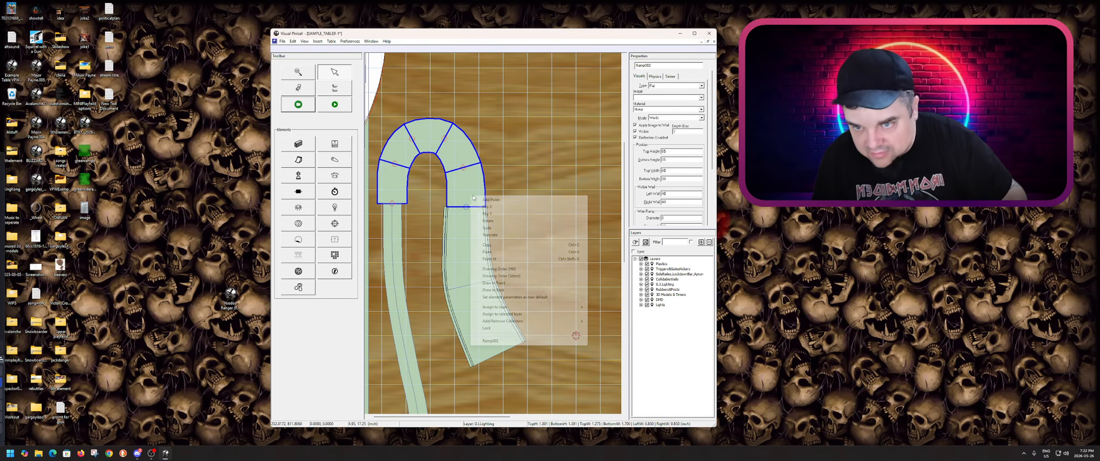
click(508, 329)
click(560, 230)
key(ctrl+v)
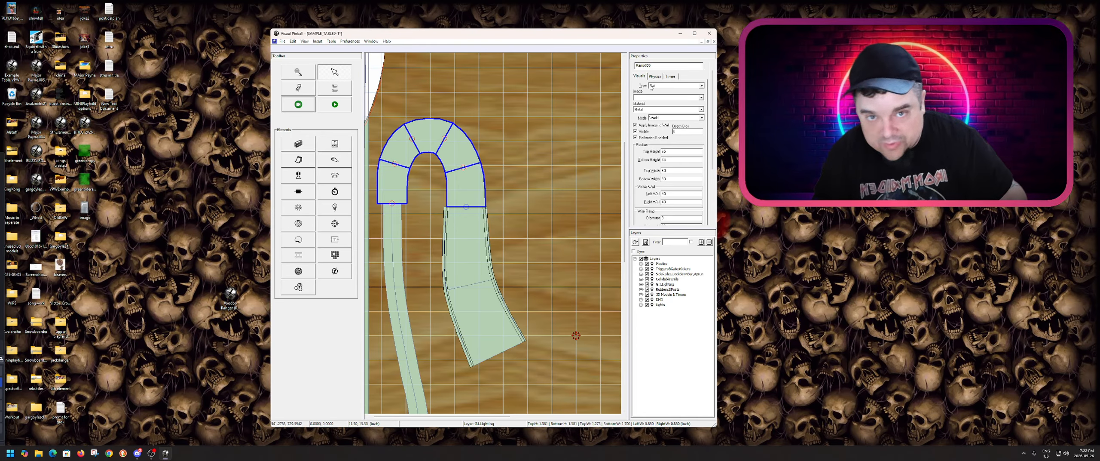
Change the duplicated U-turn ramp to the 1 Wire type and set its top and bottom heights to 105.
click(696, 87)
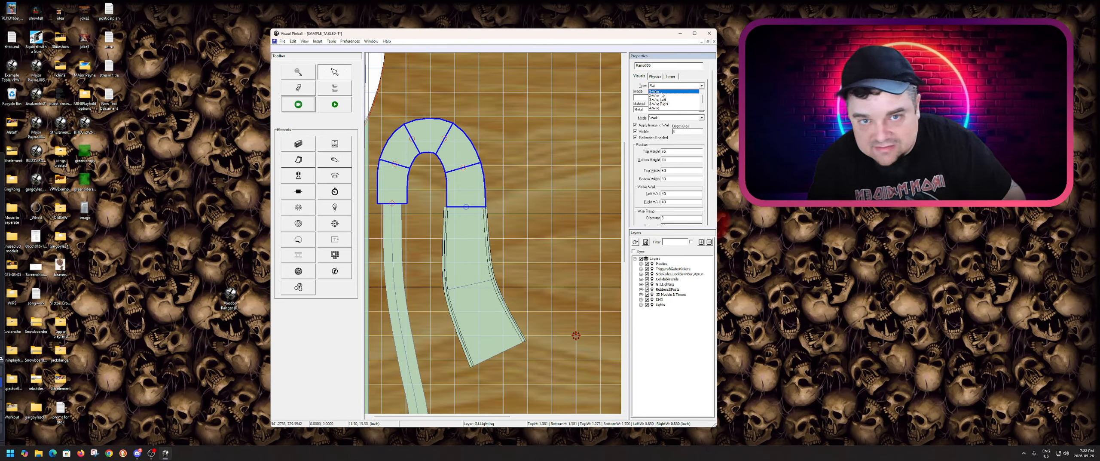
click(658, 91)
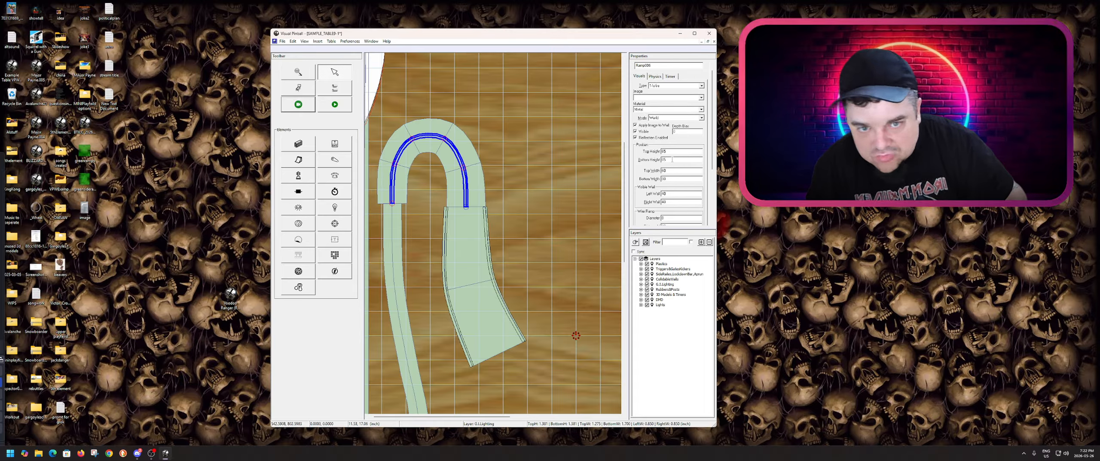
drag(672, 160, 656, 159)
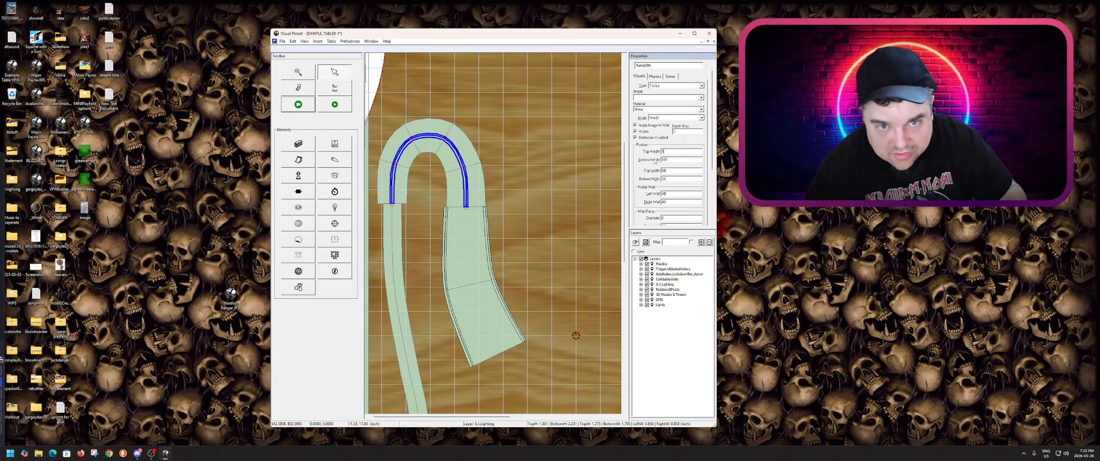
click(552, 173)
click(464, 178)
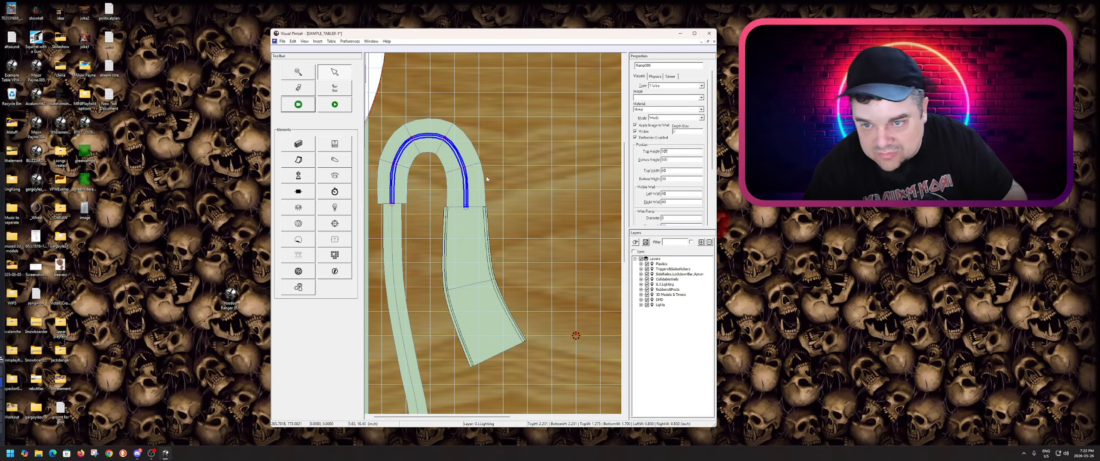
Make the duplicated U-turn wire non-collidable.
click(655, 77)
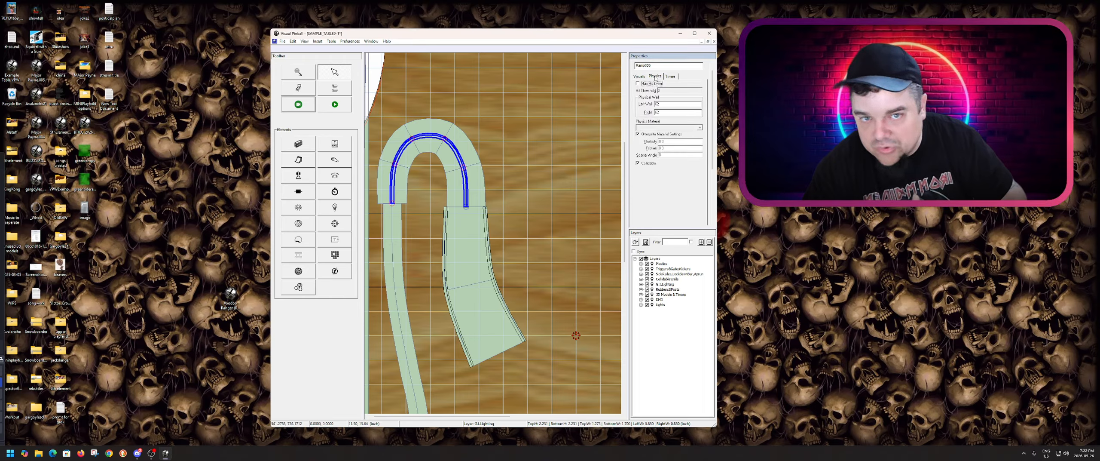
click(638, 164)
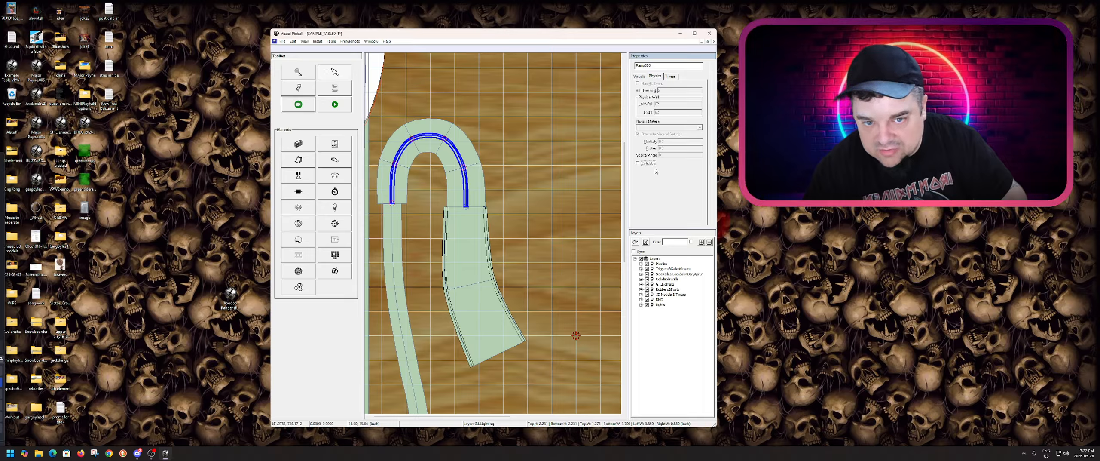
click(639, 77)
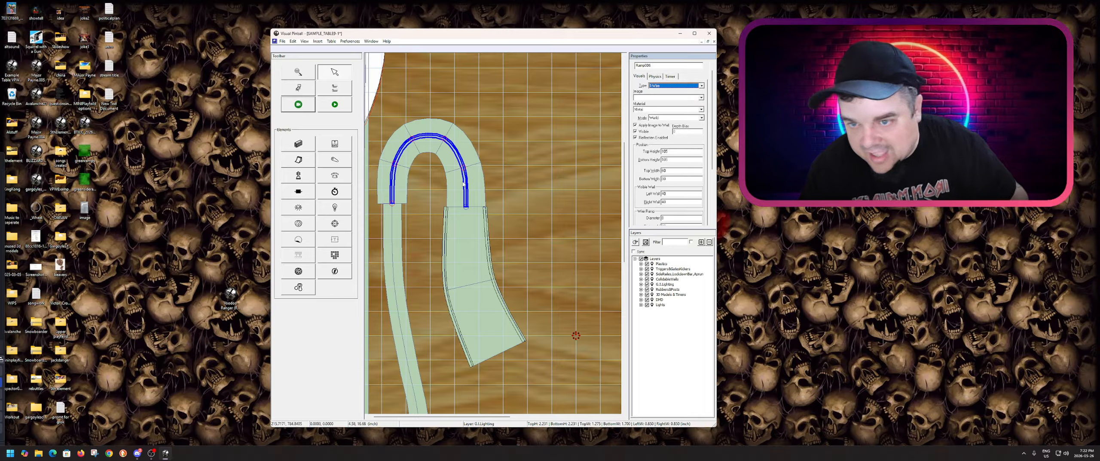
Move the U-turn wire's control points onto the outer edge of the curved ramp, from the entry ramp joint around to its far end.
drag(468, 208, 485, 206)
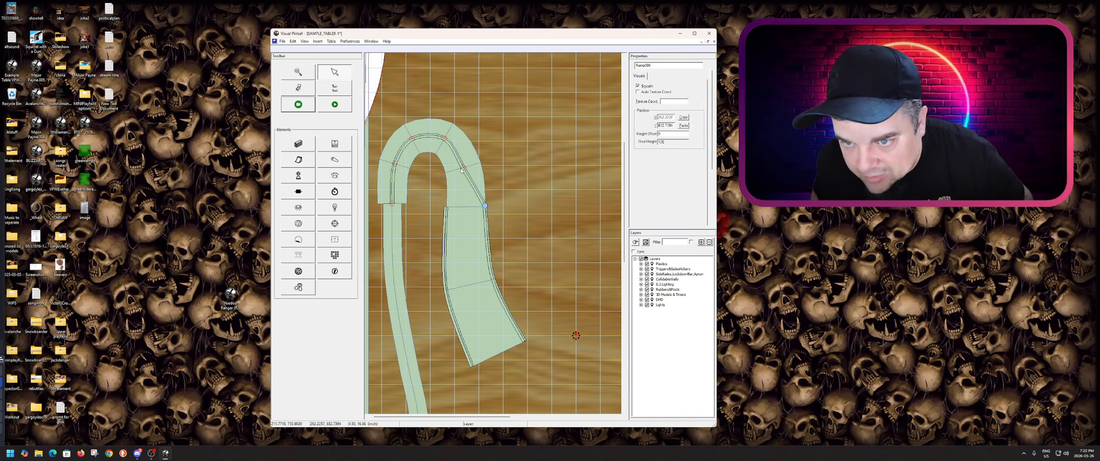
drag(462, 168, 481, 165)
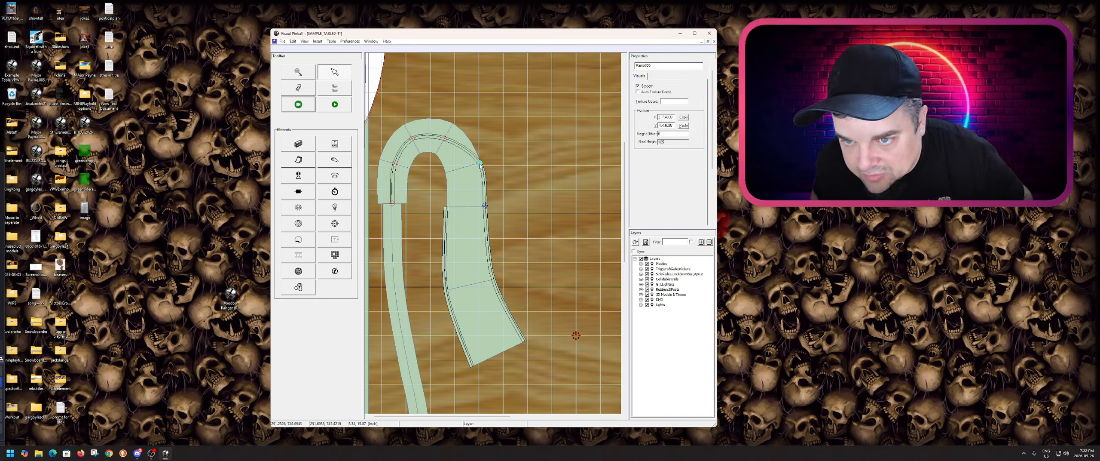
drag(446, 139, 405, 128)
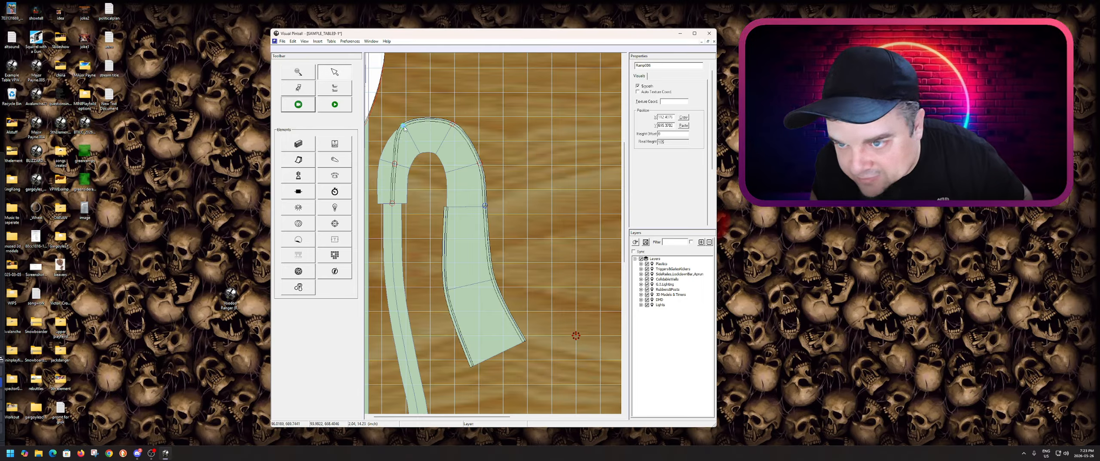
drag(394, 164, 379, 160)
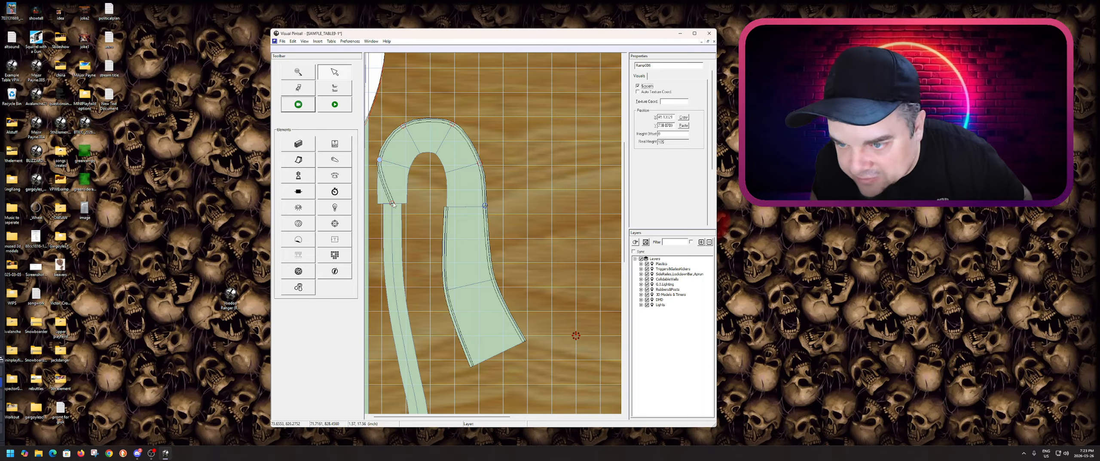
drag(392, 203, 379, 205)
scroll(379, 205, up, 2)
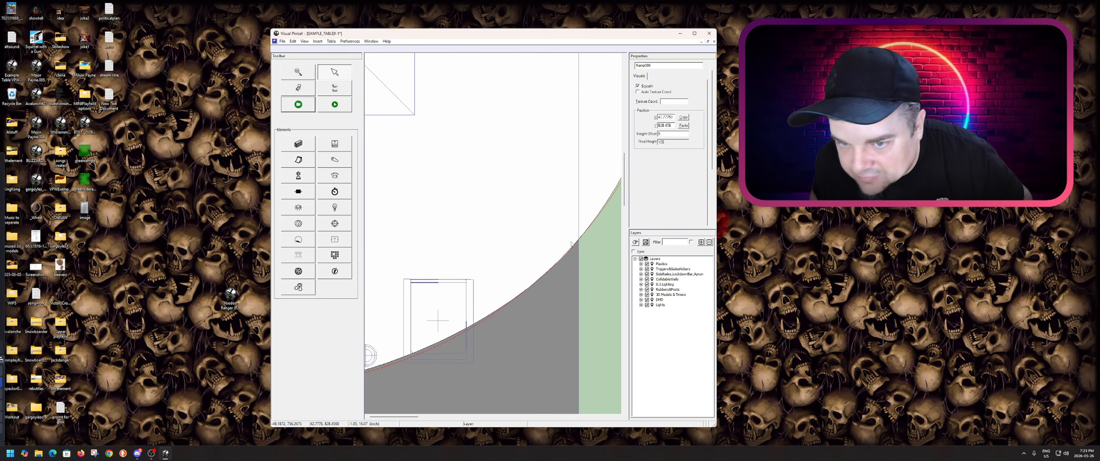
scroll(535, 233, down, 1)
scroll(534, 233, up, 3)
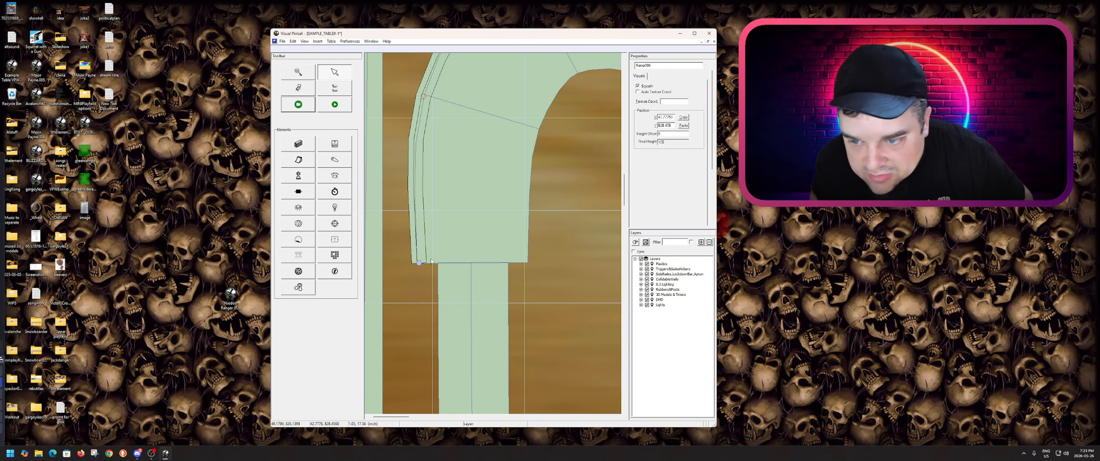
scroll(436, 159, up, 2)
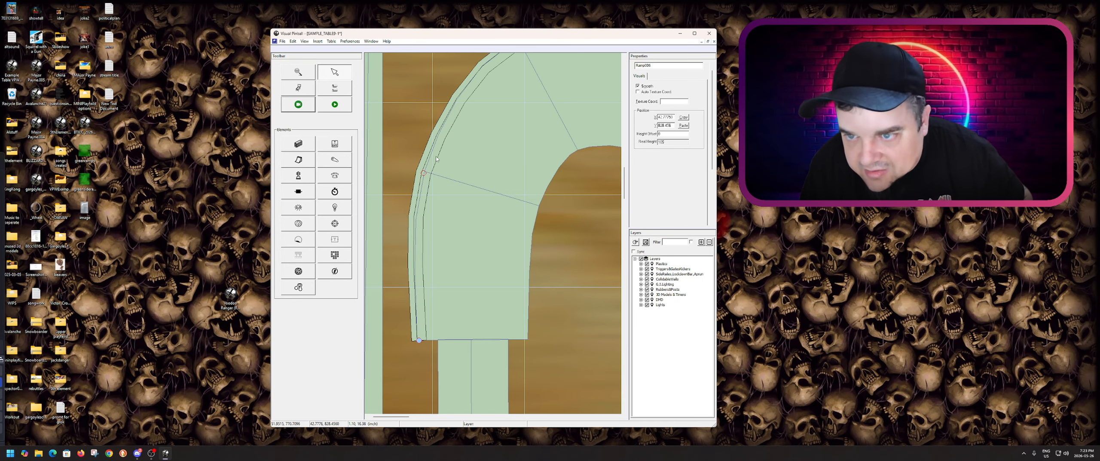
Adjust the outer wire's control points around the U-shaped curve so the wire follows the curved ramp's outer edge.
click(424, 173)
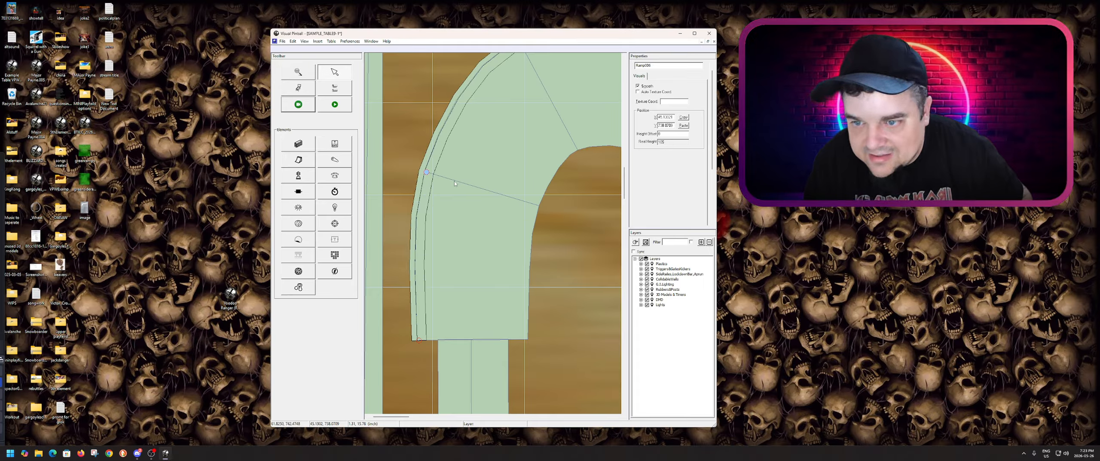
scroll(555, 163, up, 1)
scroll(554, 163, up, 3)
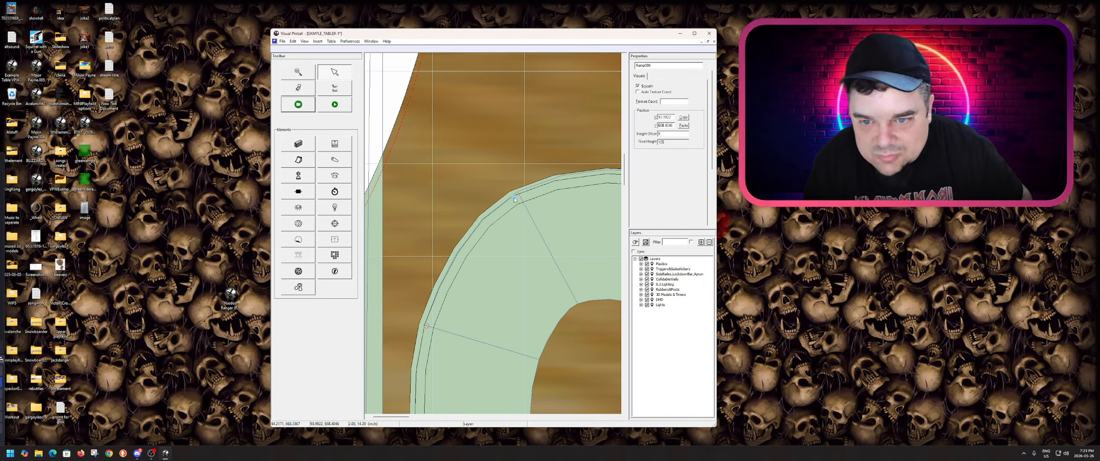
drag(515, 199, 520, 195)
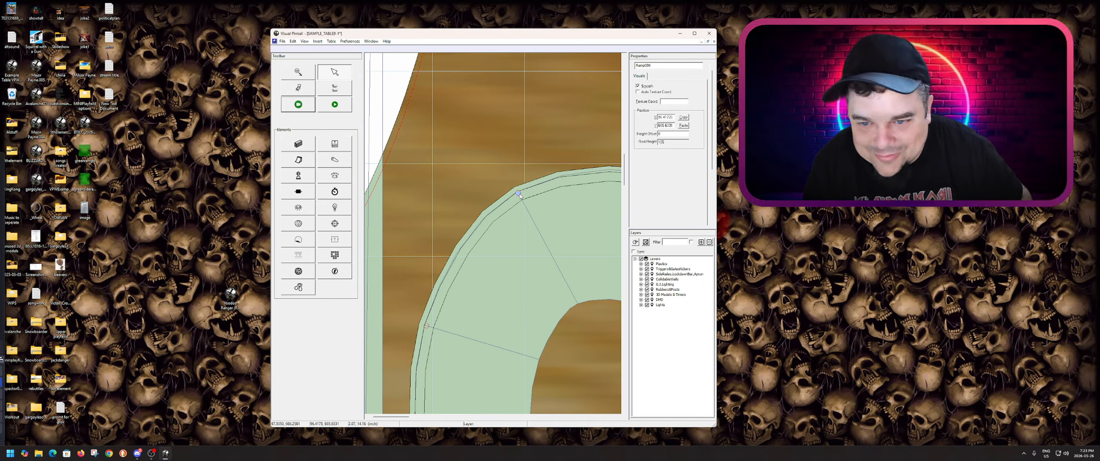
scroll(558, 241, down, 2)
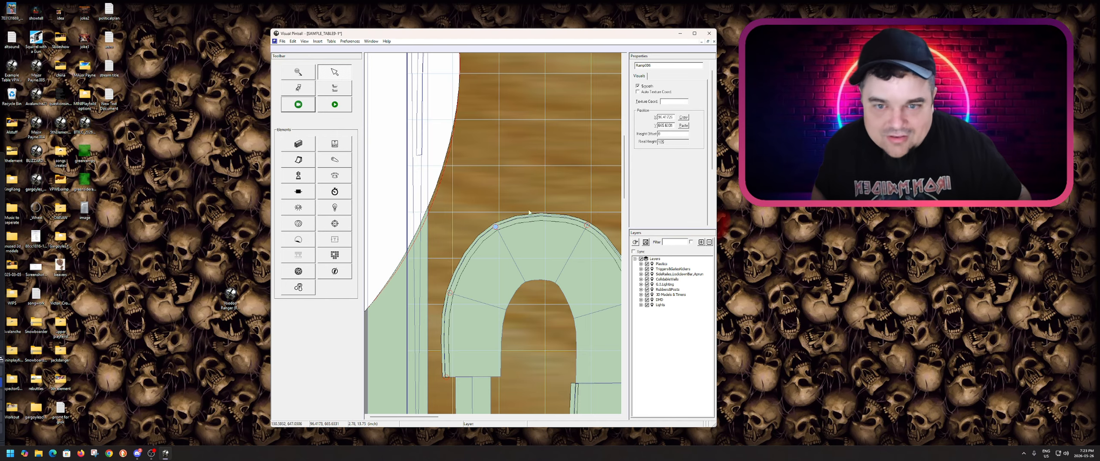
click(519, 201)
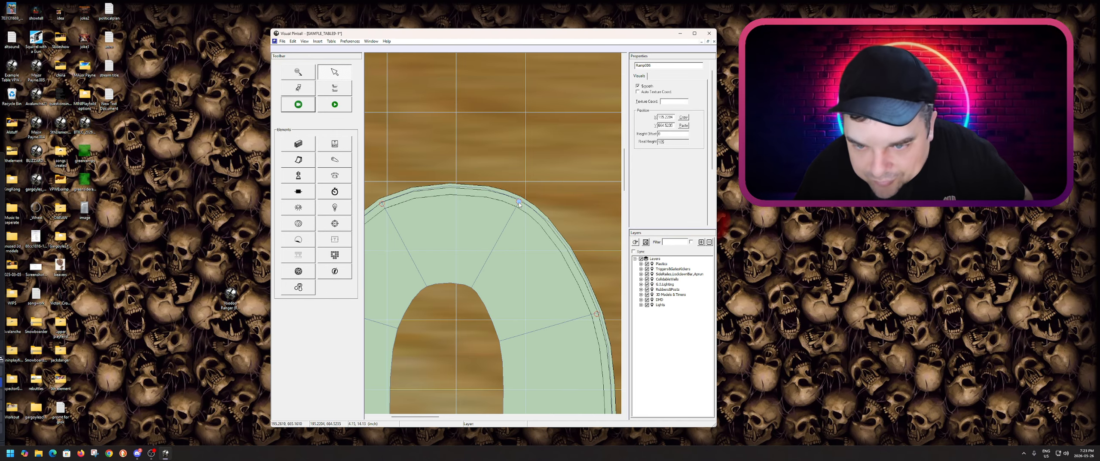
scroll(550, 218, down, 3)
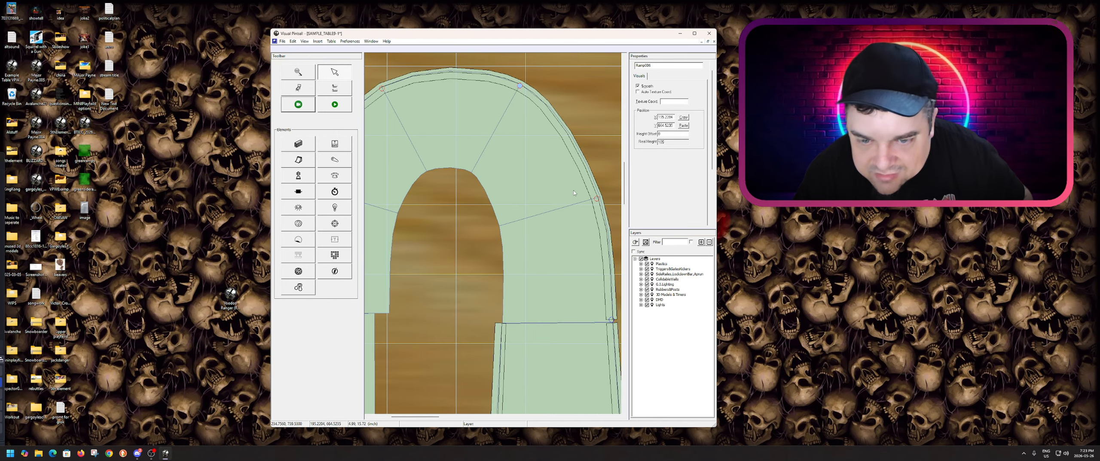
click(598, 201)
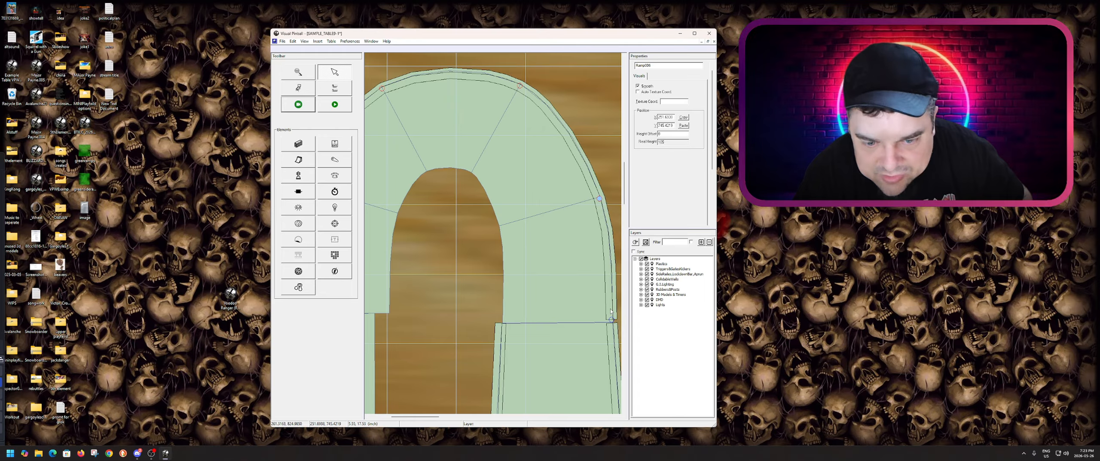
scroll(610, 311, down, 2)
click(611, 244)
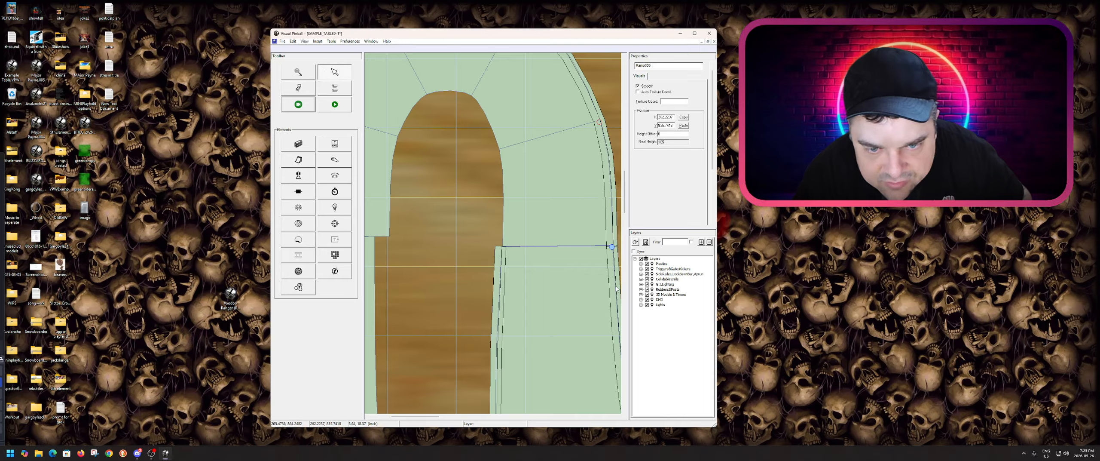
Change the flat duplicate of the U-shaped ramp to the 1 Wire ramp type.
click(476, 187)
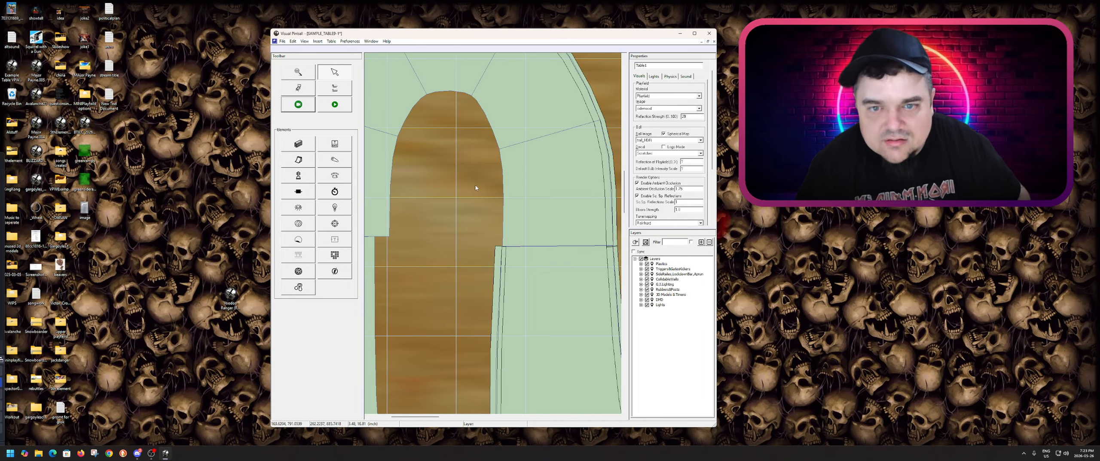
click(536, 194)
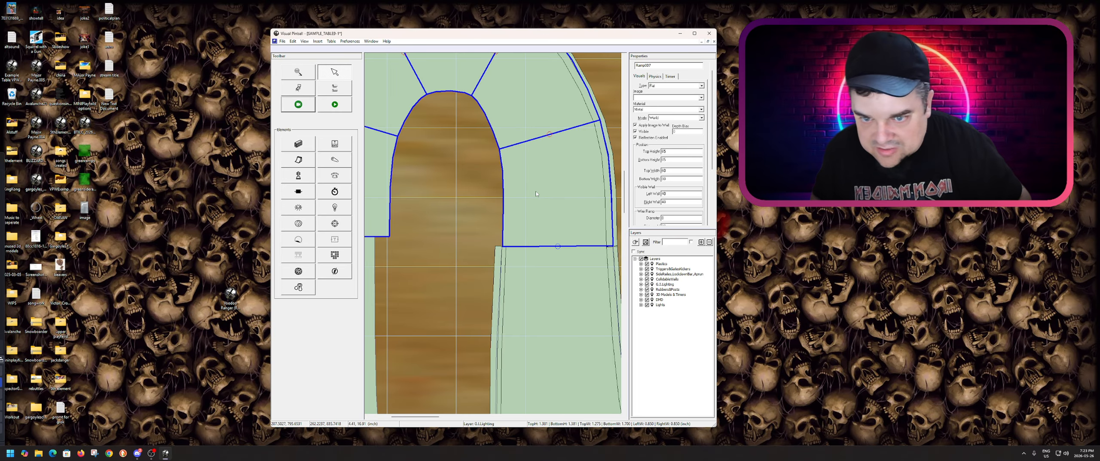
click(679, 85)
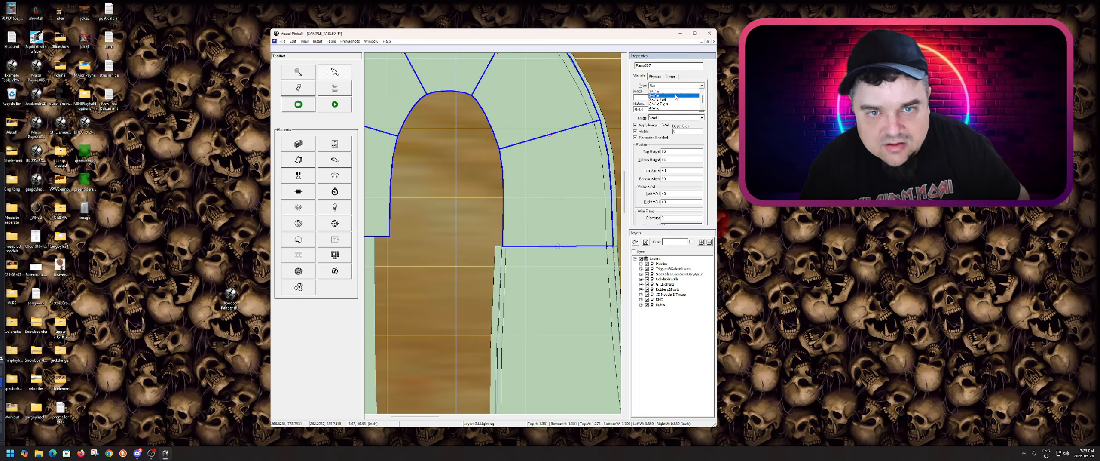
click(667, 95)
click(655, 77)
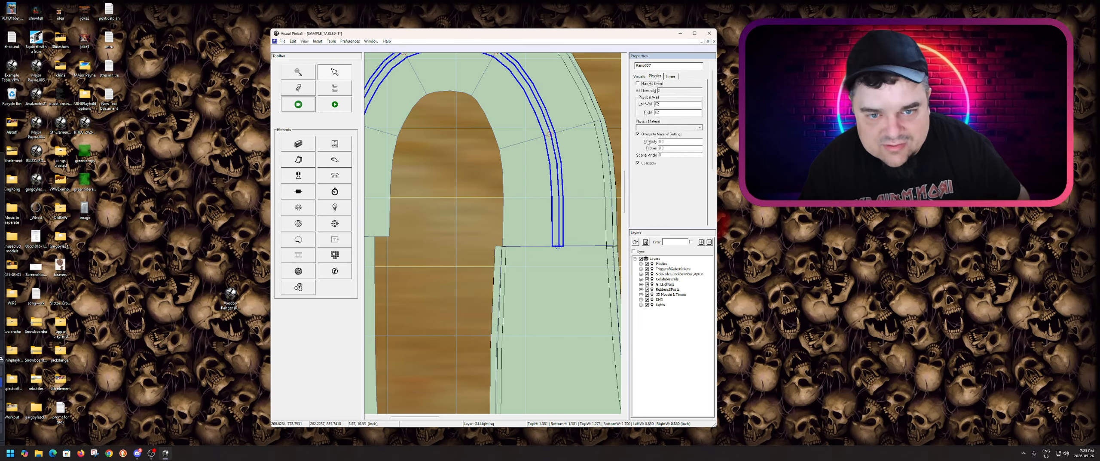
click(640, 76)
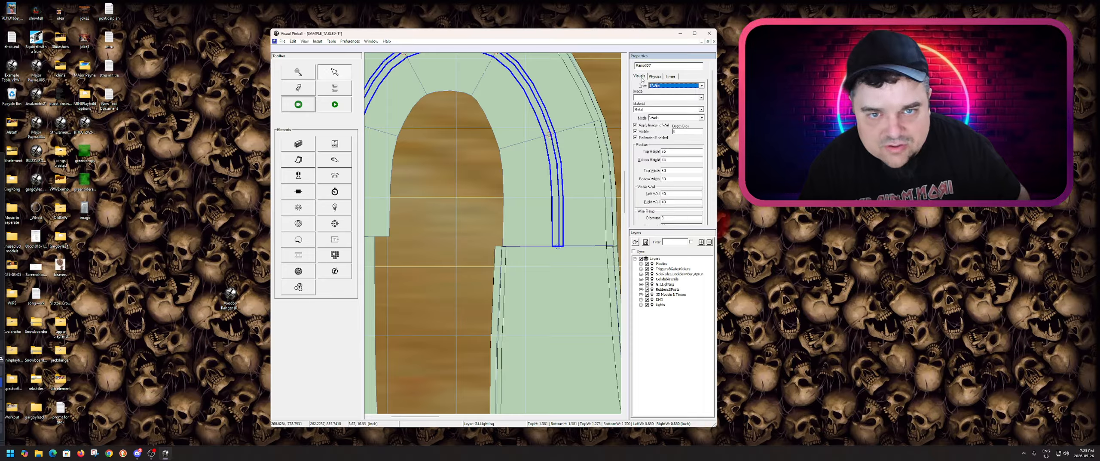
Set both the bottom height and the top height of the new curved wire to 105.
click(676, 160)
key(BackSpace)
key(BackSpace)
text(105)
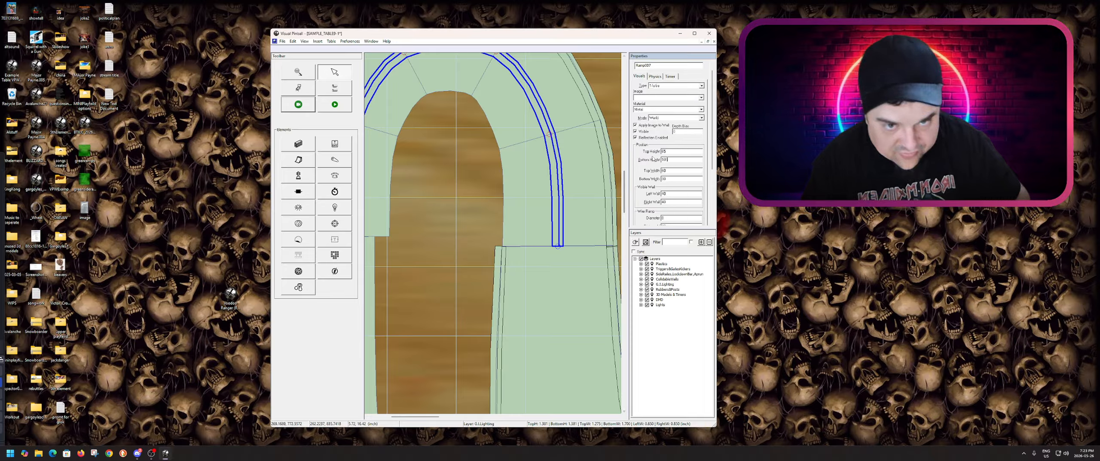
click(671, 153)
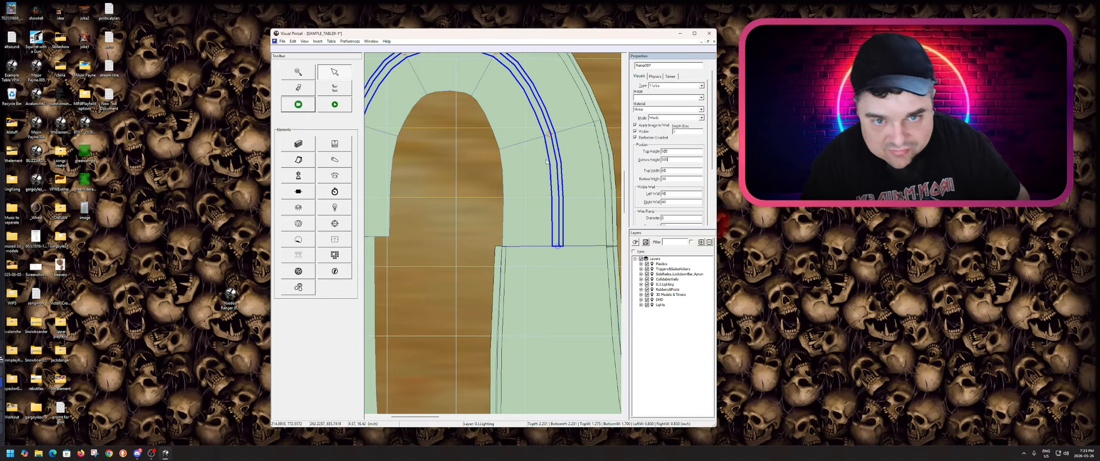
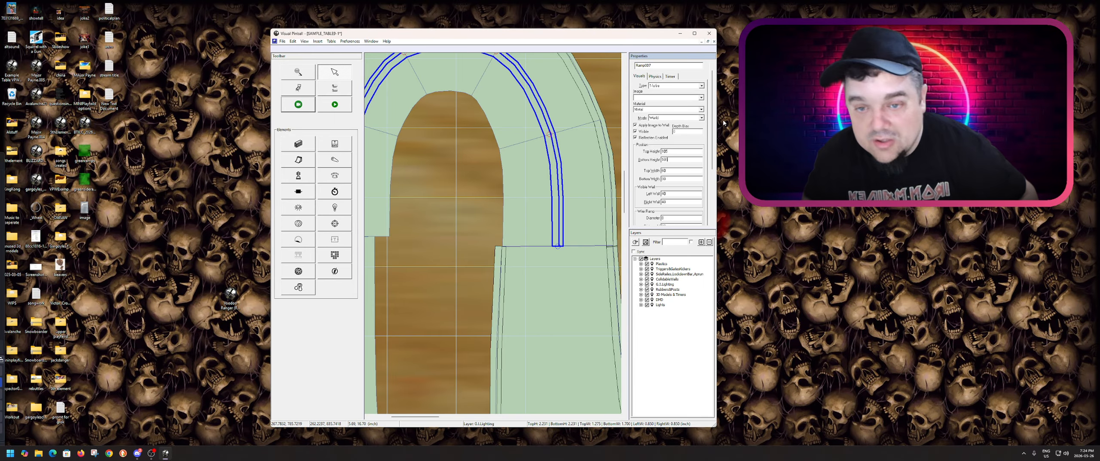
Move the new wire's control points and both end points inward onto the inner edge of the U-shaped ramp.
scroll(459, 228, up, 2)
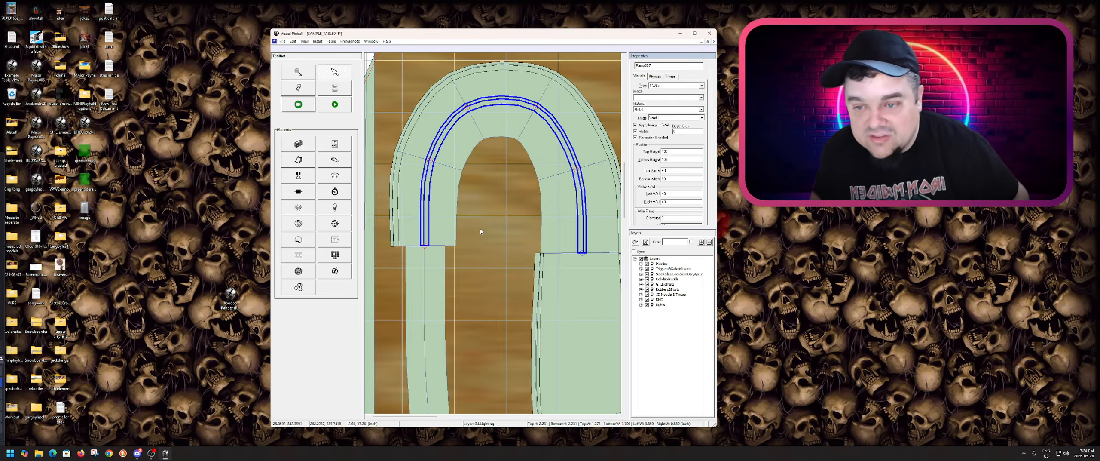
drag(426, 246, 456, 245)
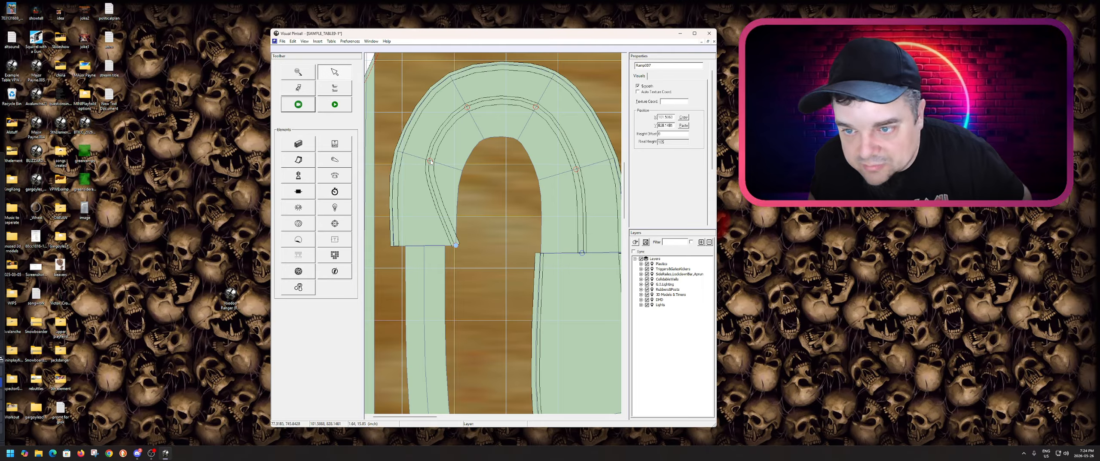
drag(431, 161, 465, 170)
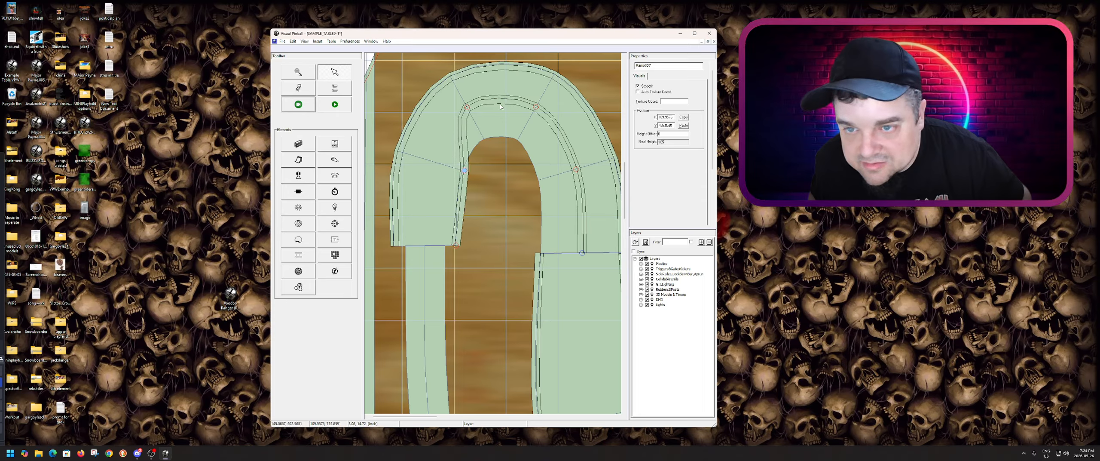
drag(467, 106, 486, 140)
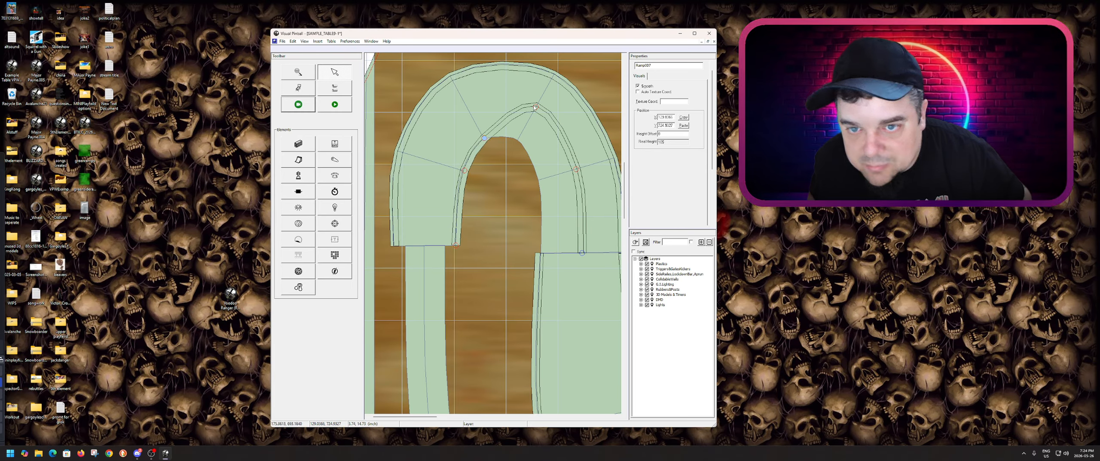
drag(535, 108, 520, 139)
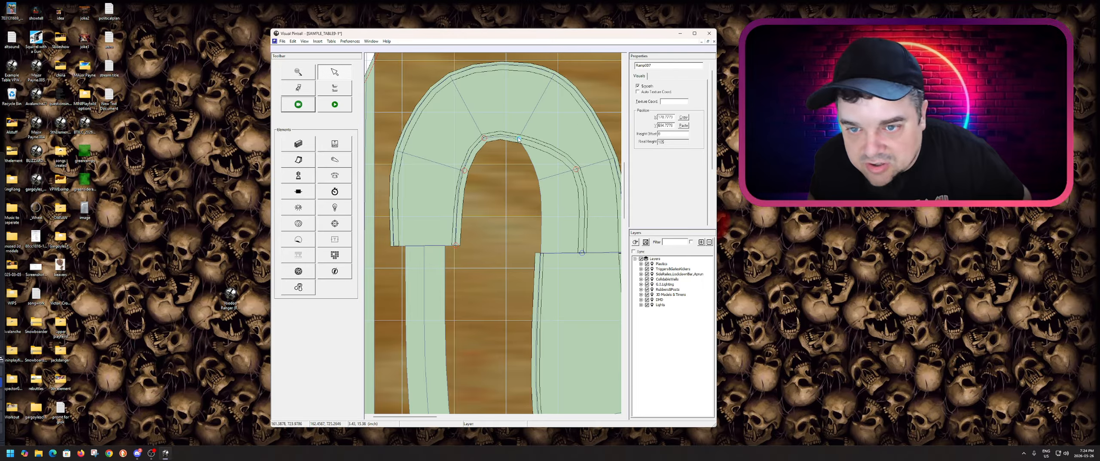
drag(579, 170, 538, 181)
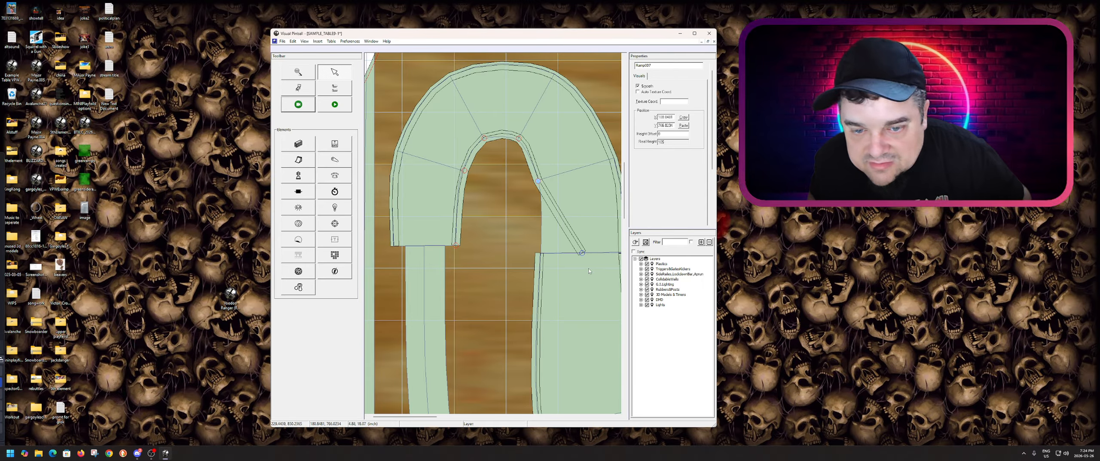
drag(582, 254, 539, 254)
Fine-tune the inner wire's control points and its free end so it hugs the curved ramp's inner edge smoothly.
click(539, 182)
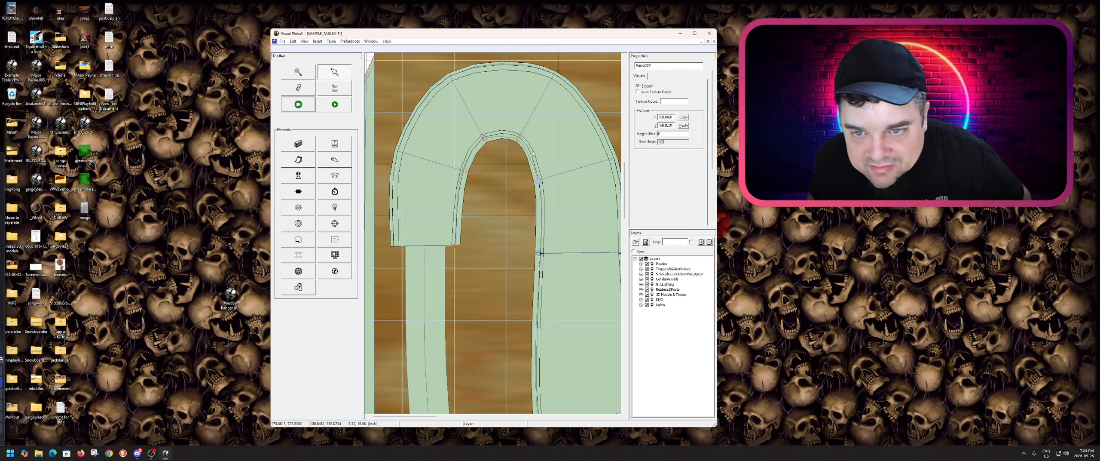
click(517, 138)
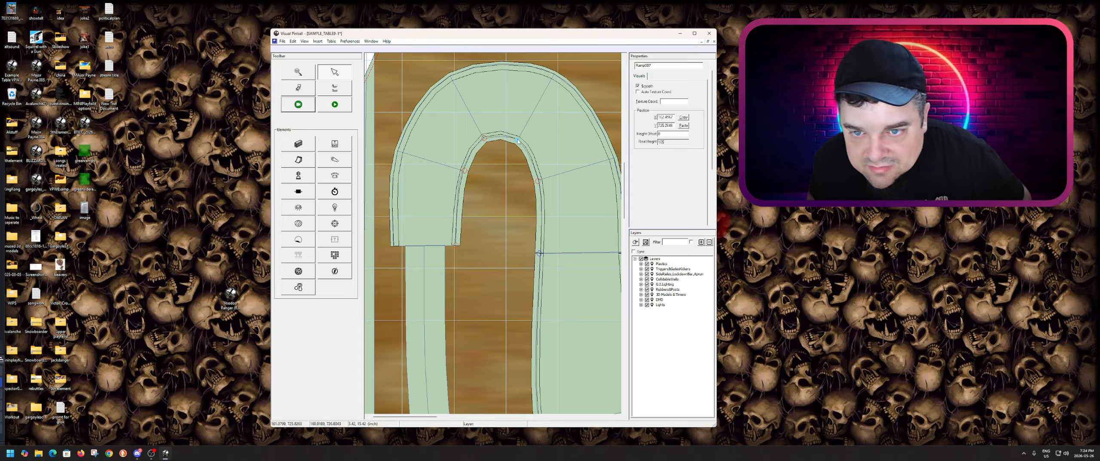
click(485, 139)
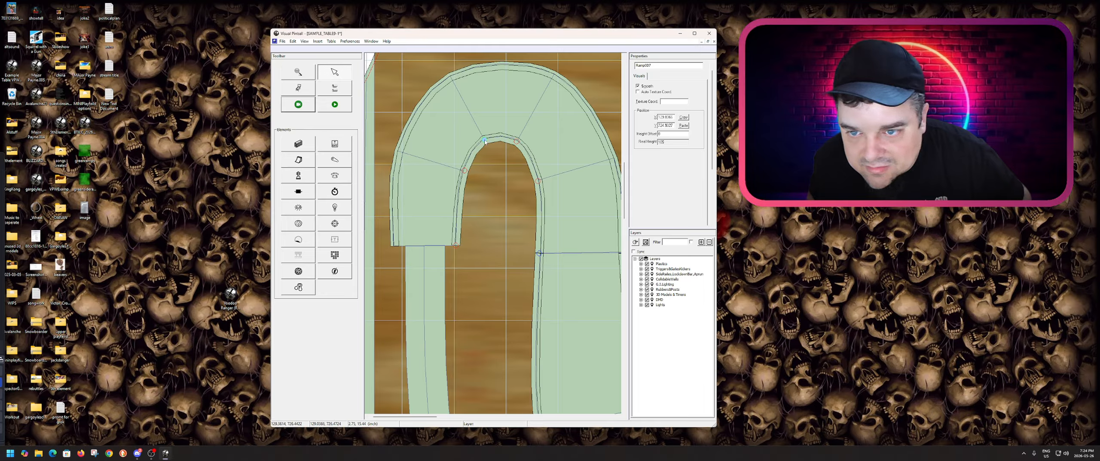
click(464, 171)
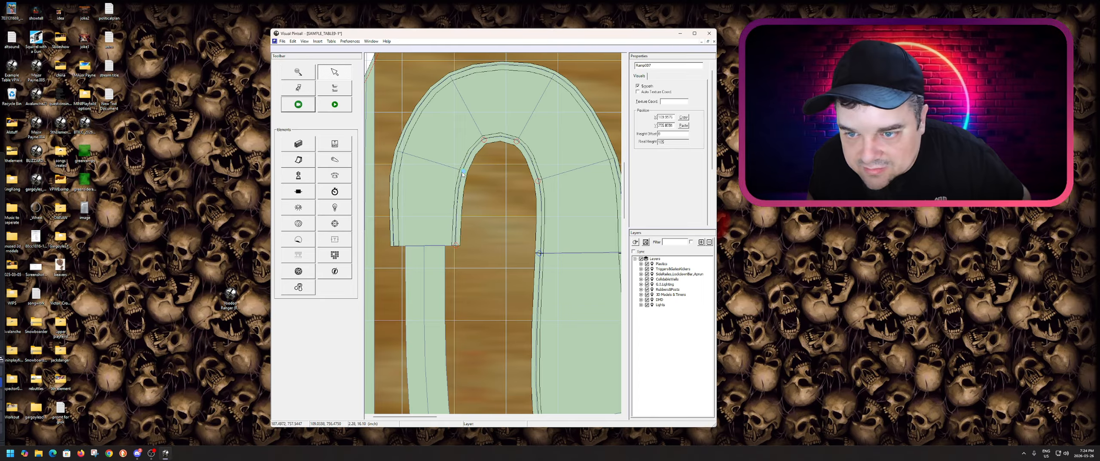
drag(463, 174, 461, 173)
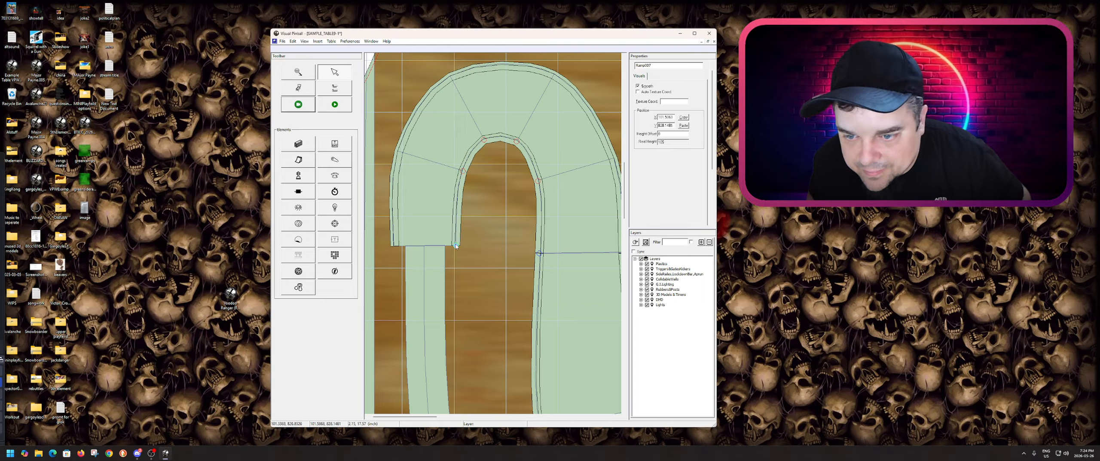
click(457, 246)
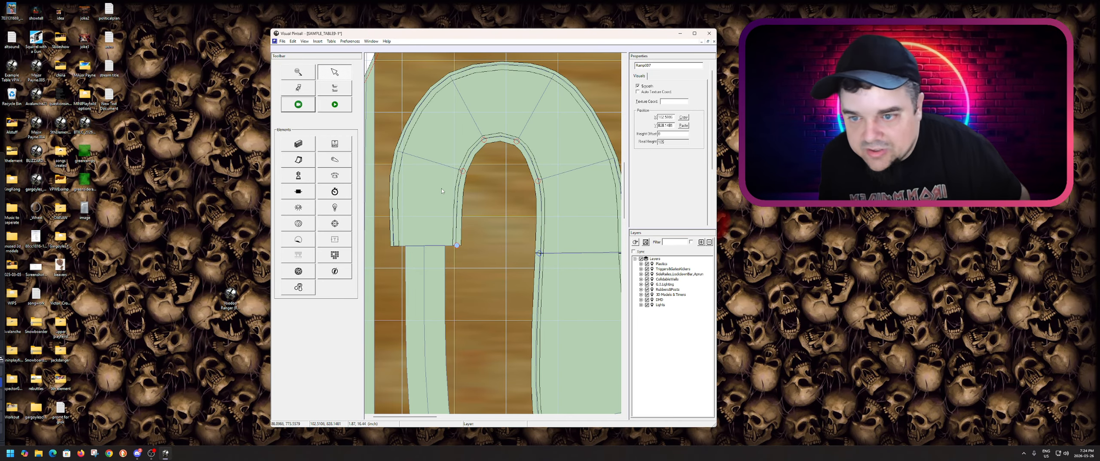
Select the inner and outer wires of both the curved and the lower ramp section together and lock them.
scroll(500, 231, down, 2)
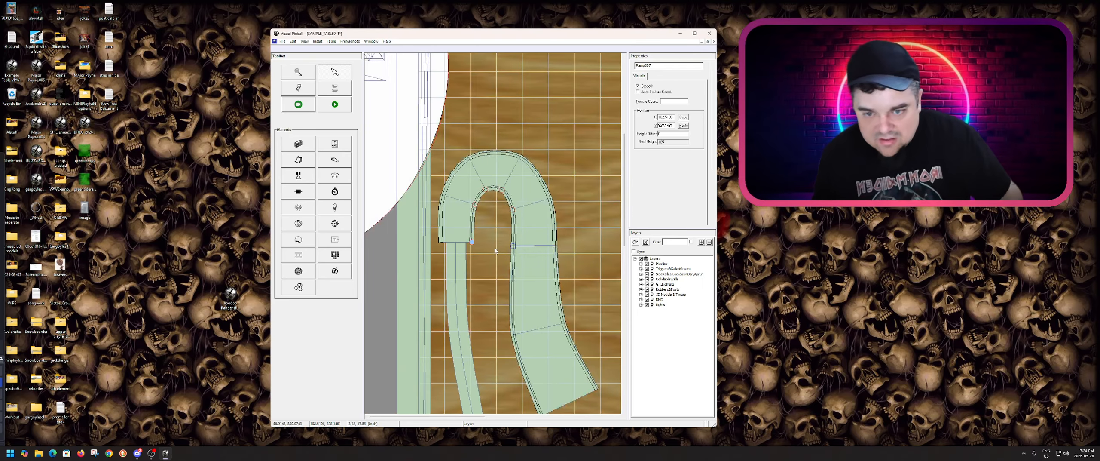
click(514, 260)
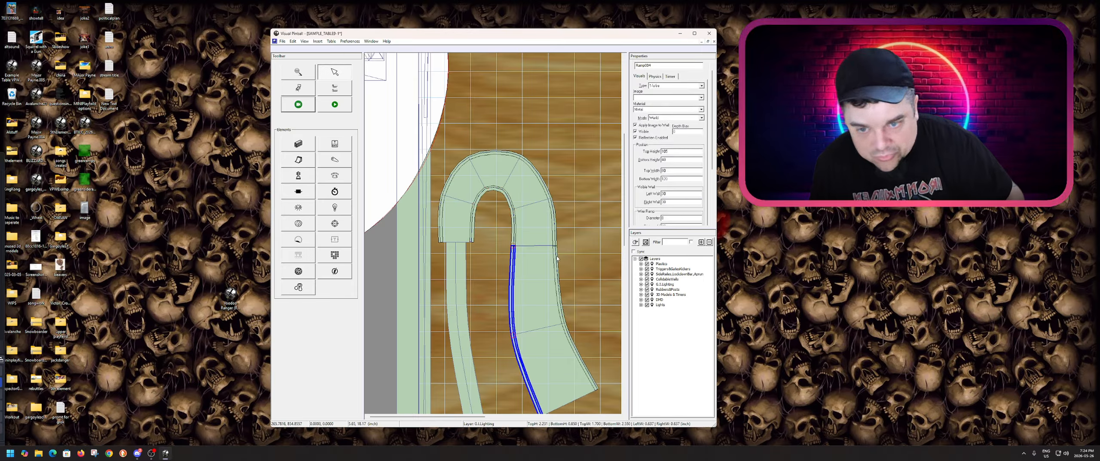
click(557, 257)
click(519, 238)
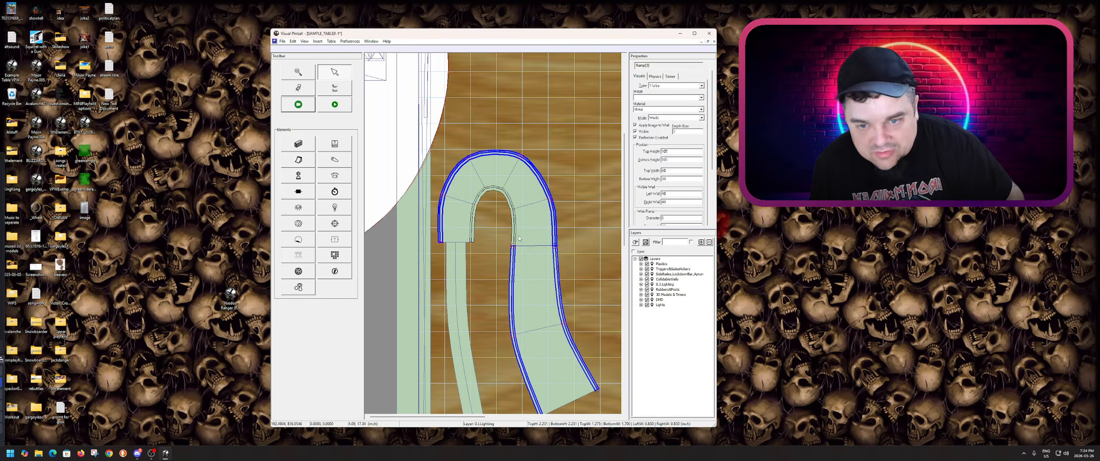
click(513, 237)
right_click(513, 237)
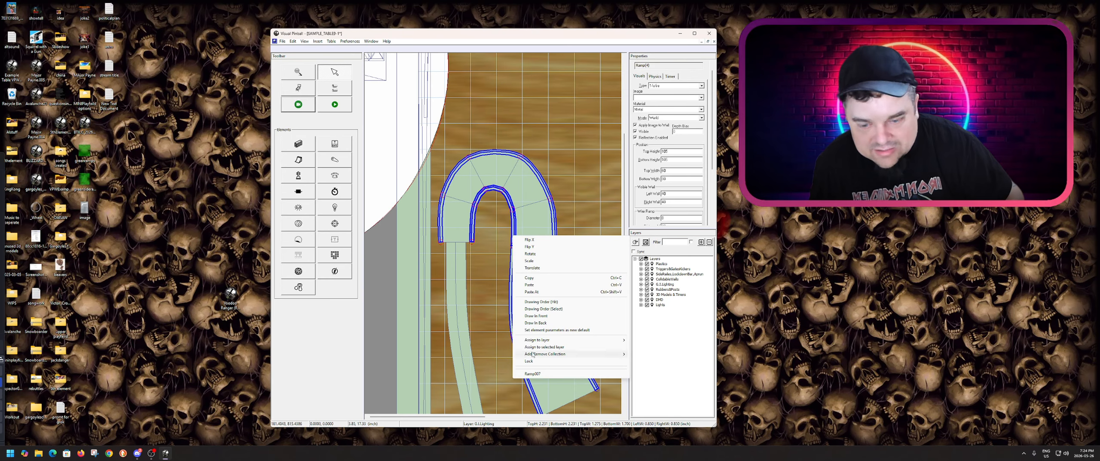
click(531, 361)
click(496, 306)
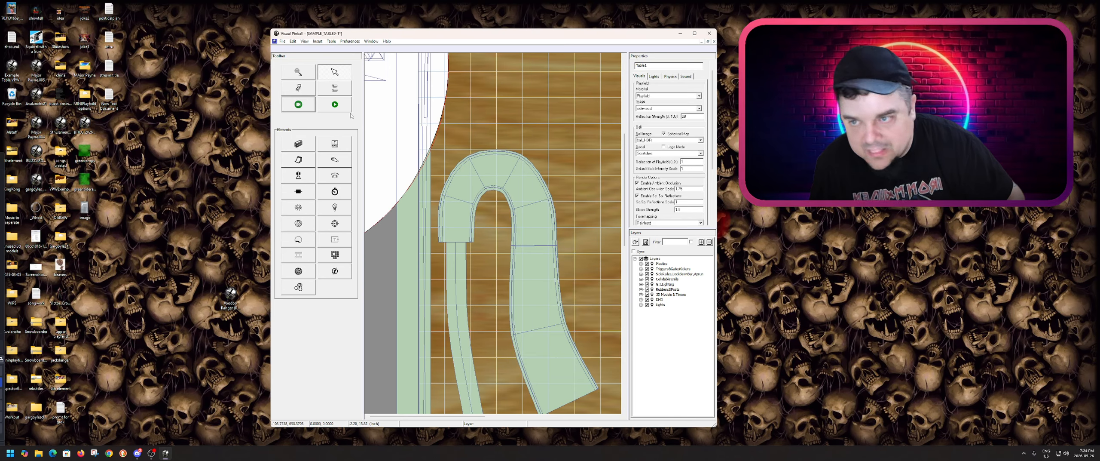
Play-test the table to check the wire rails along the curved ramp, and return to the editor.
key(F5)
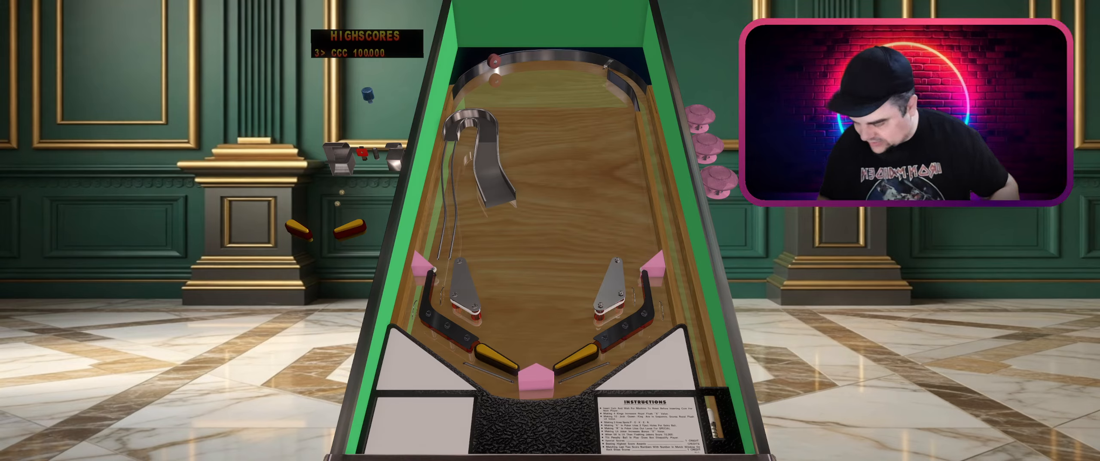
key(Escape)
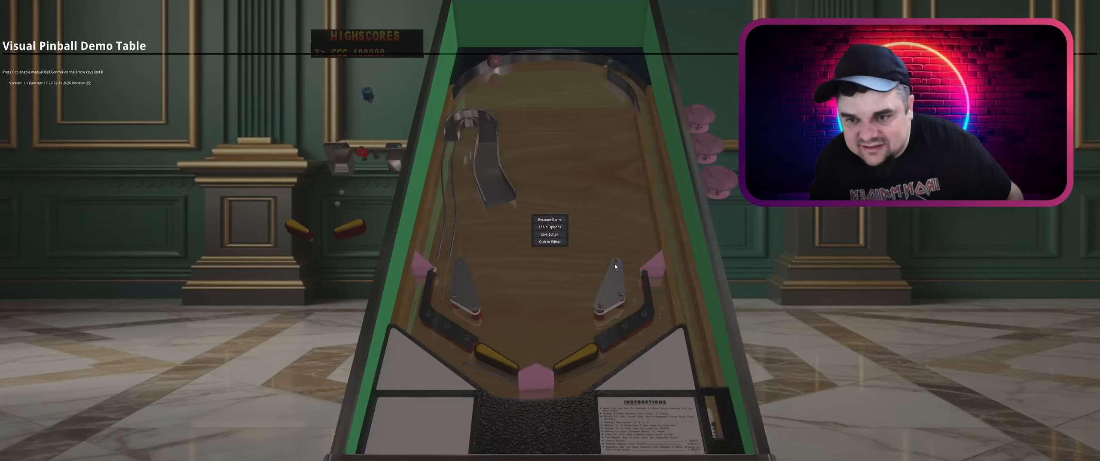
click(553, 243)
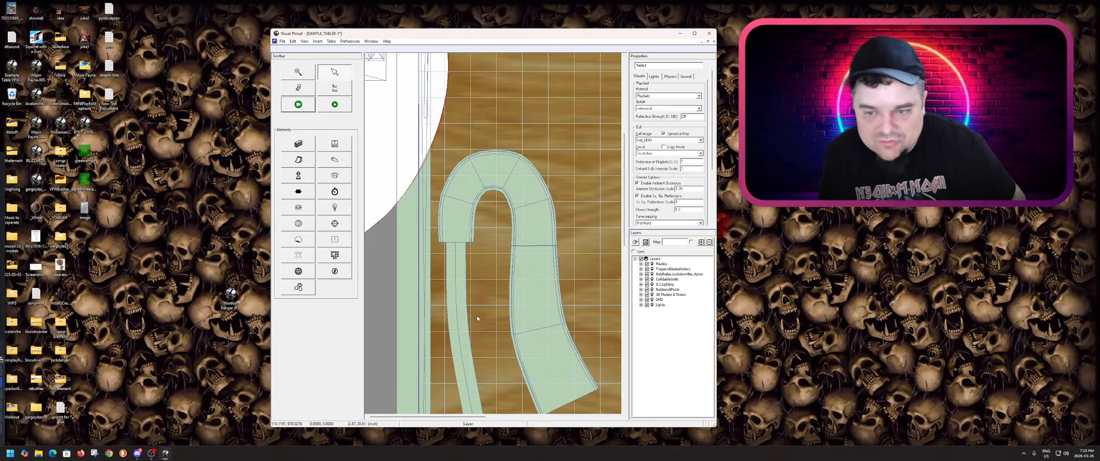
Unlock the long two-wire ramp below the U-shaped ramp, copy it, lock the original again and paste a duplicate in place.
click(460, 299)
scroll(495, 251, down, 1)
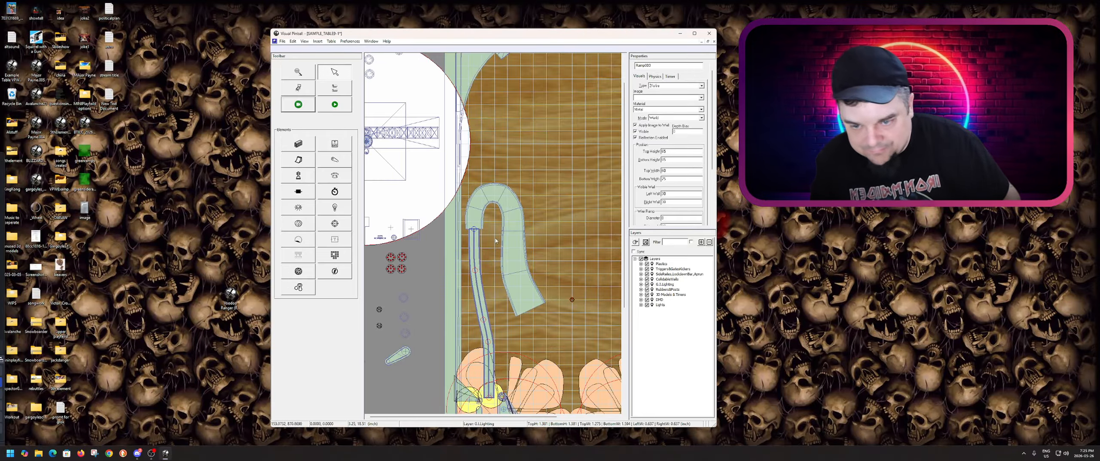
scroll(496, 241, down, 3)
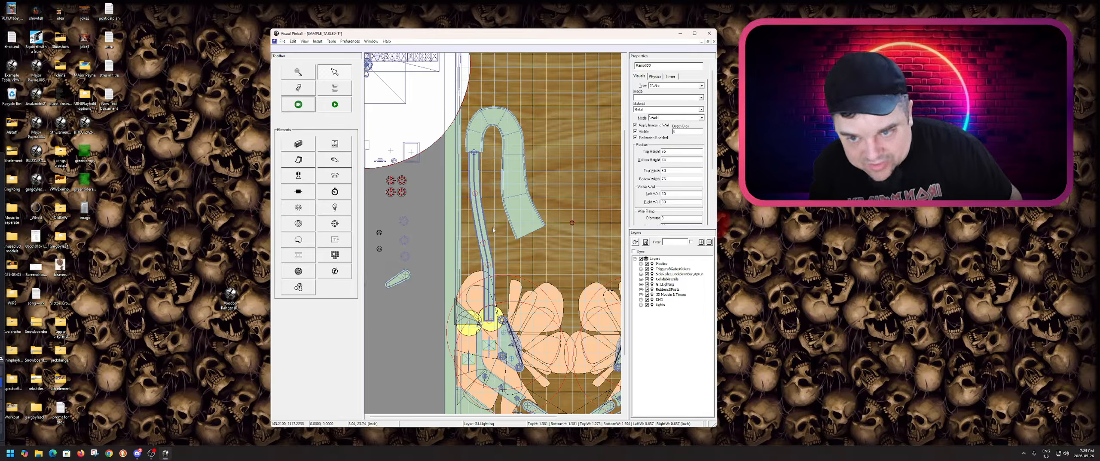
click(491, 232)
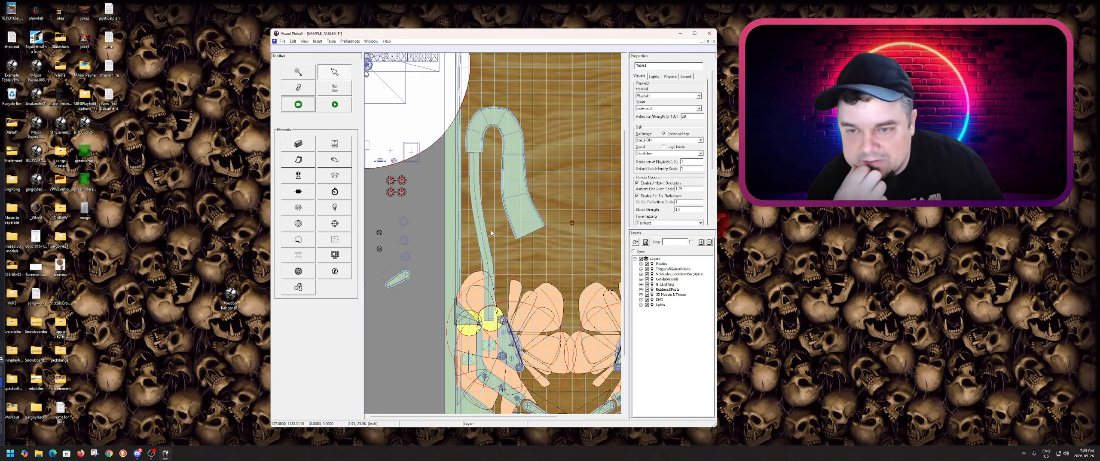
click(483, 230)
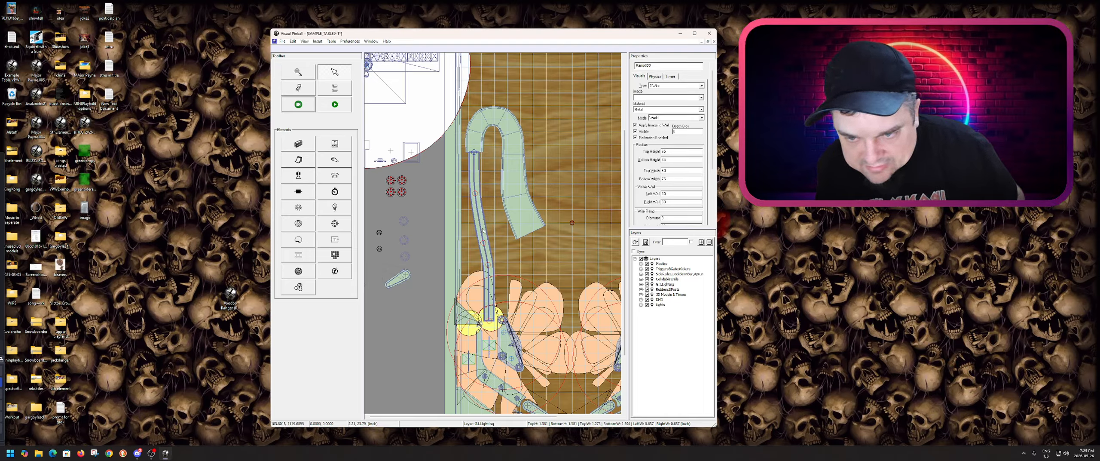
right_click(483, 230)
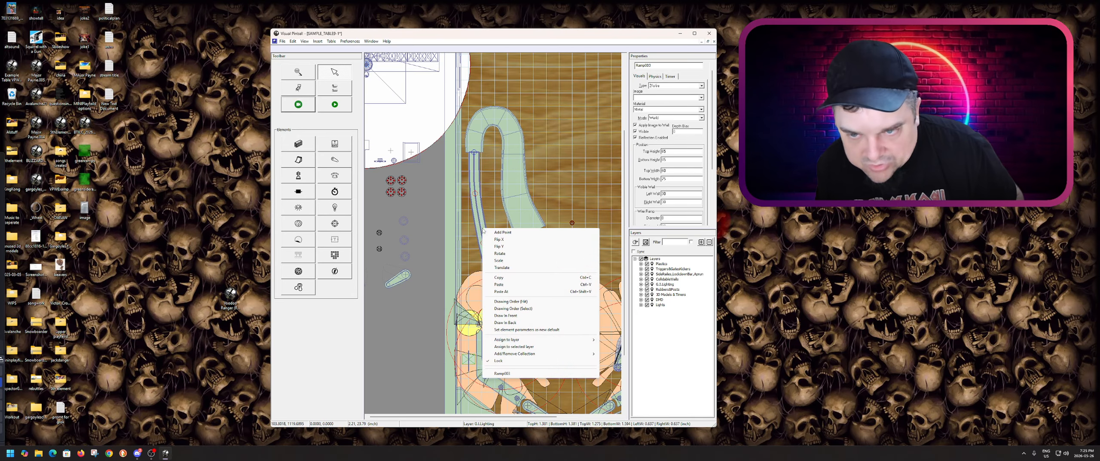
click(504, 361)
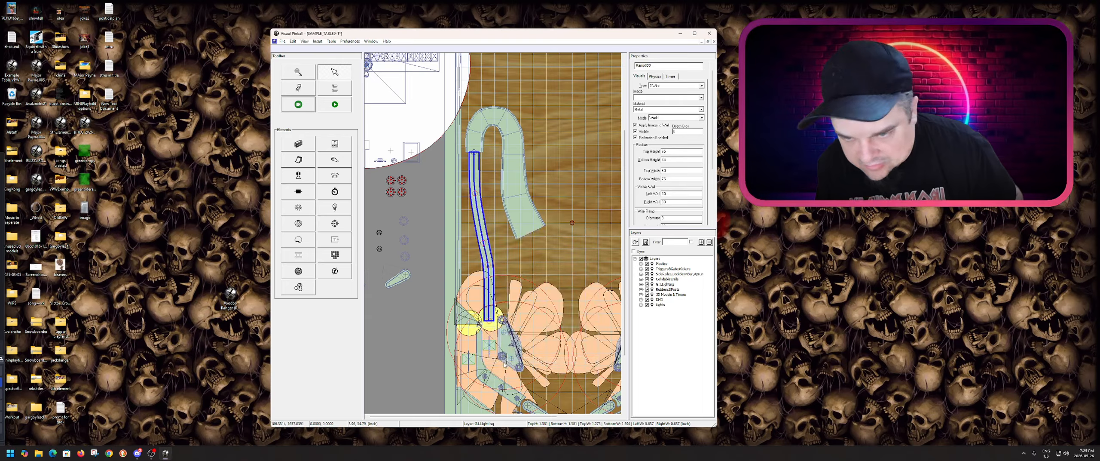
right_click(485, 253)
click(507, 382)
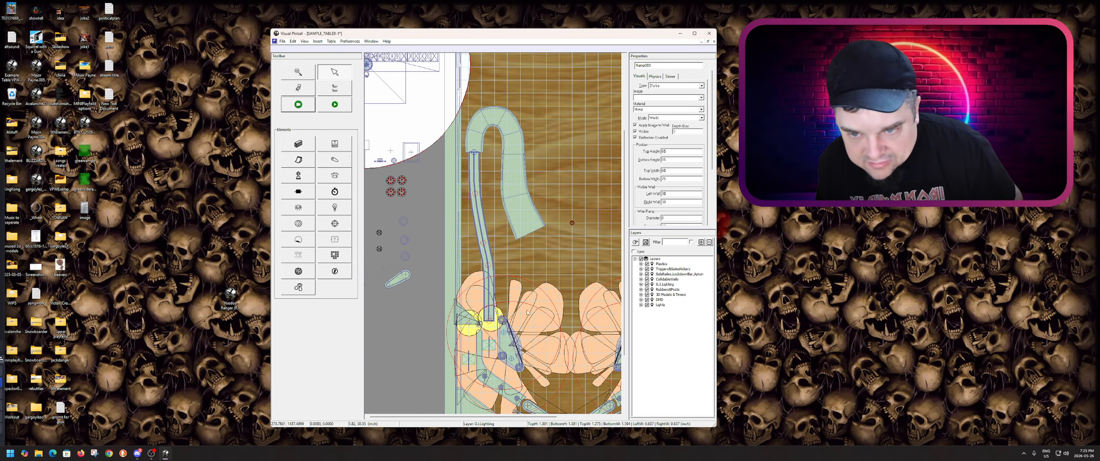
key(ctrl+v)
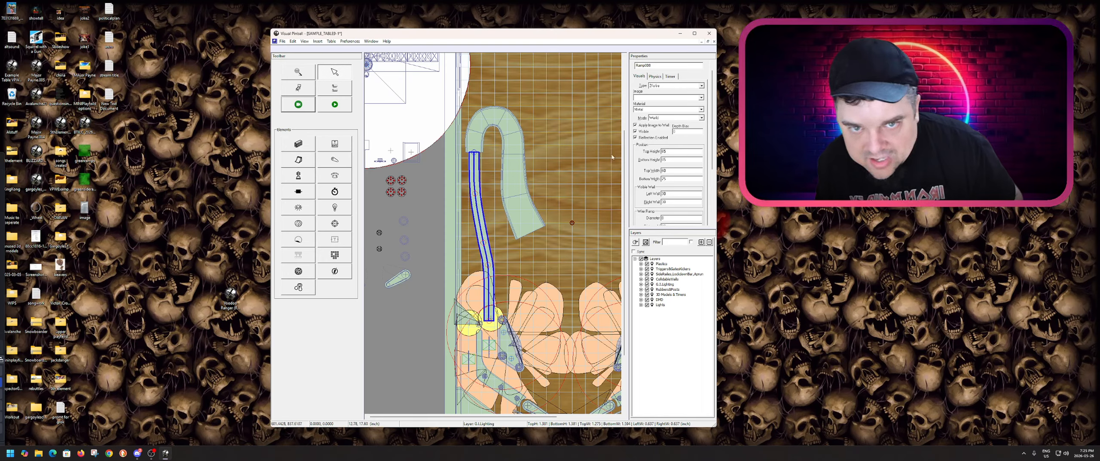
Change the duplicate to a 1 Wire ramp with bottom and top heights of 105, and make it non-collidable.
click(677, 85)
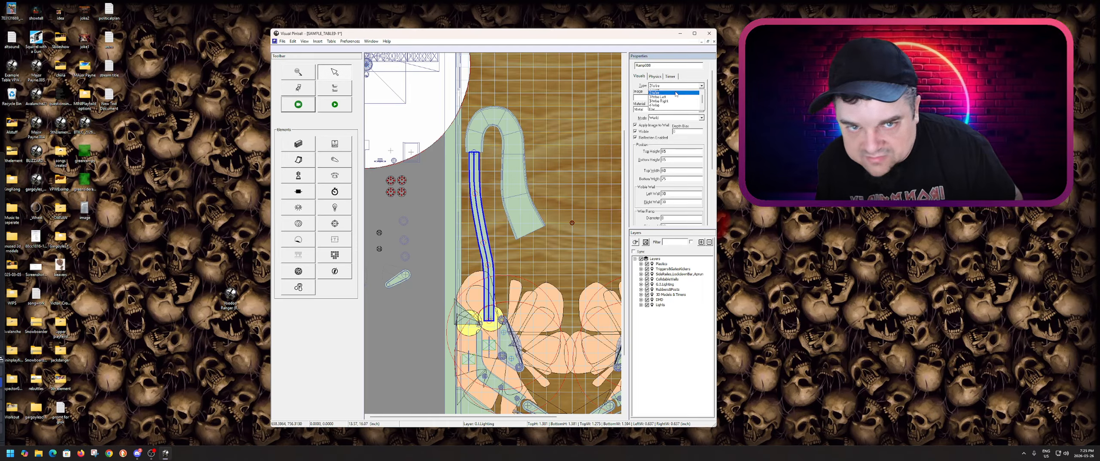
click(670, 108)
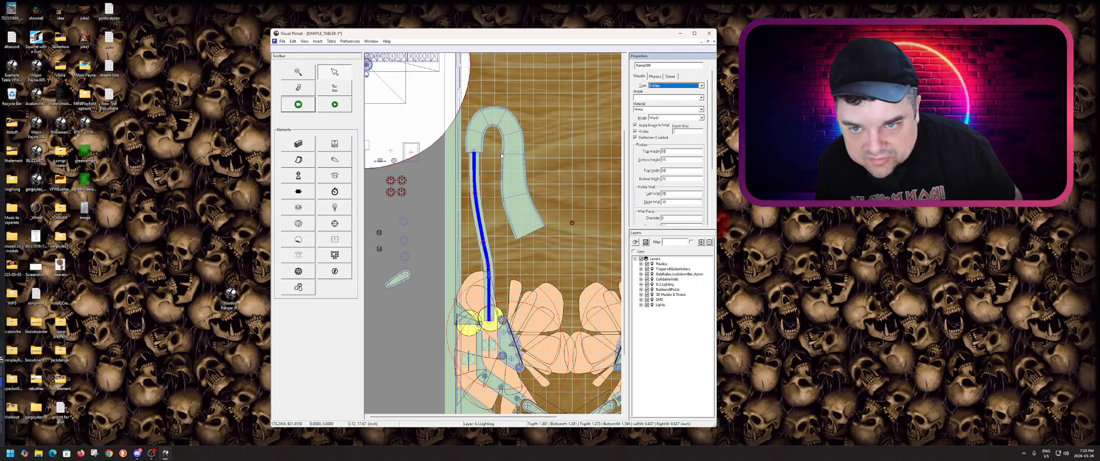
click(681, 159)
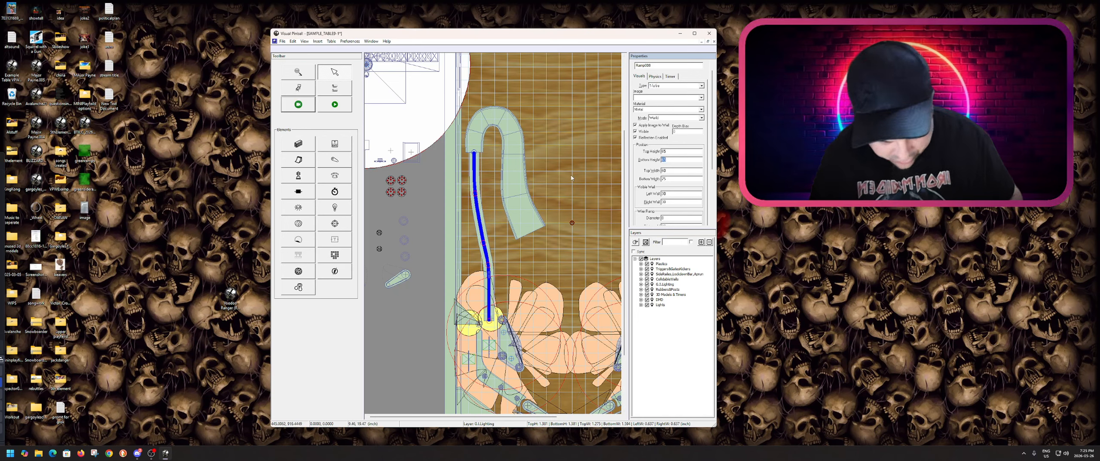
text(105)
click(681, 151)
text(105)
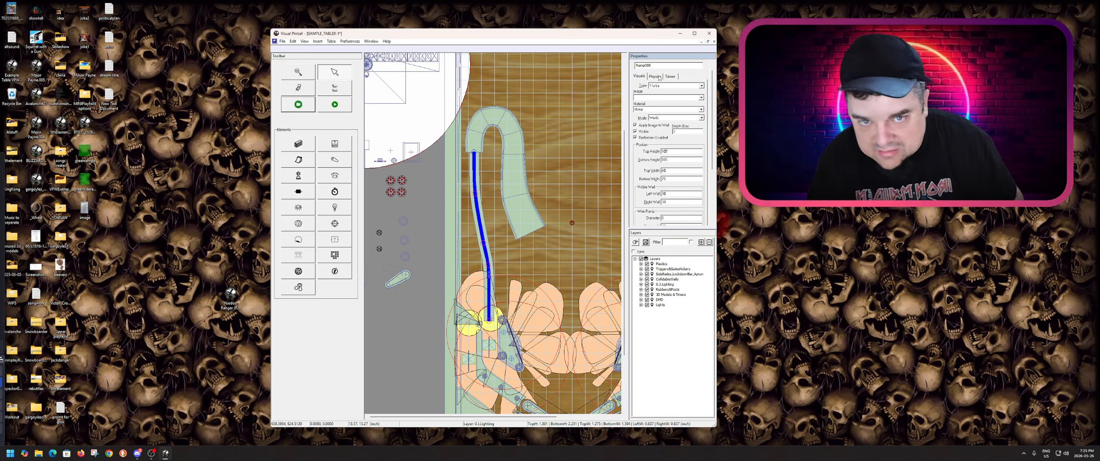
click(657, 77)
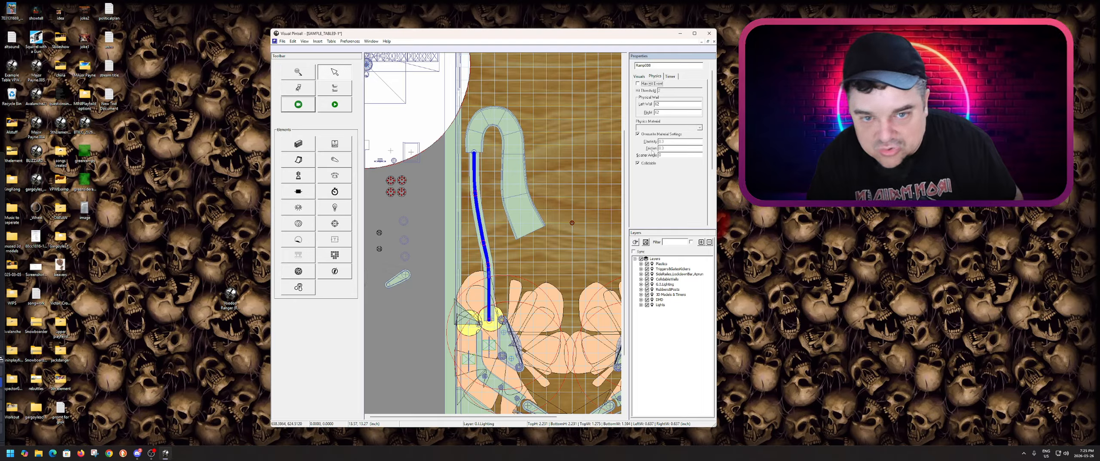
click(638, 163)
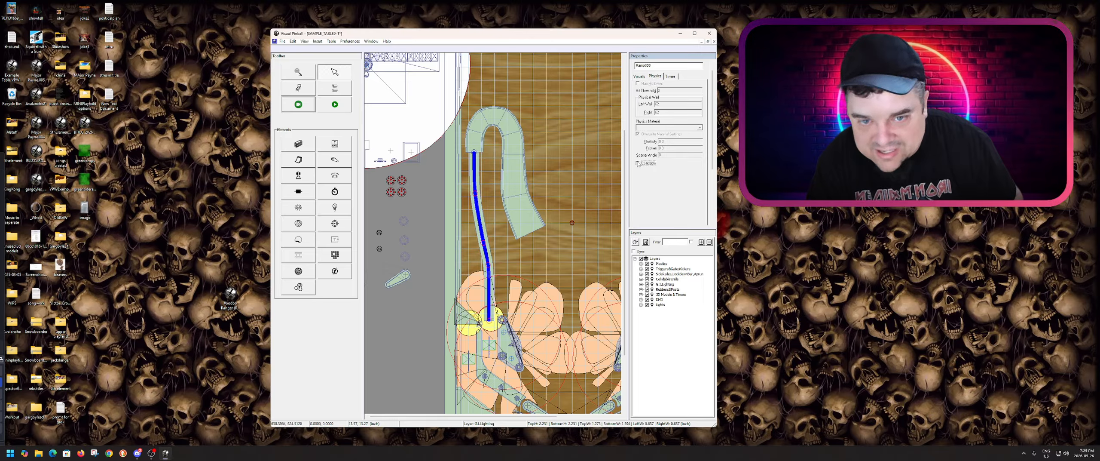
Compare the visual and physics properties of the original two-wire ramp and the new single wire.
click(473, 207)
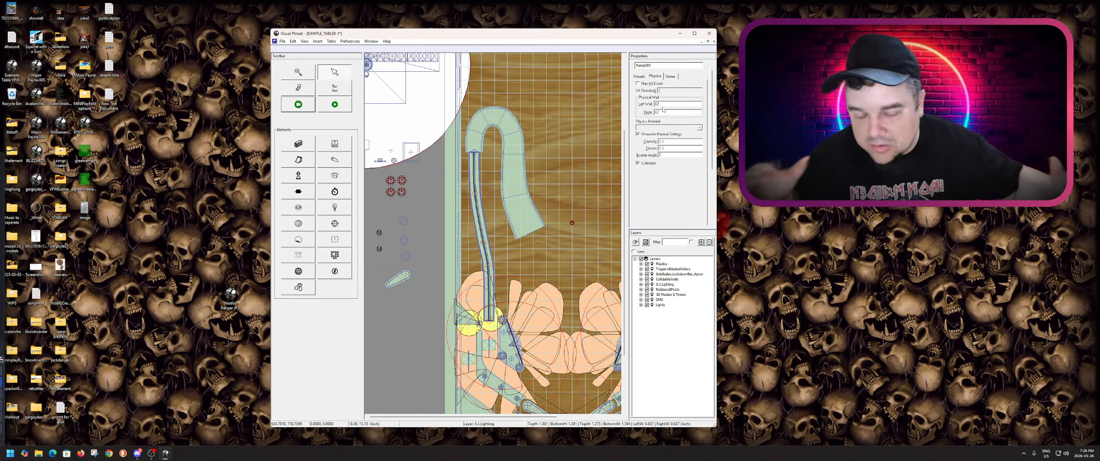
click(639, 79)
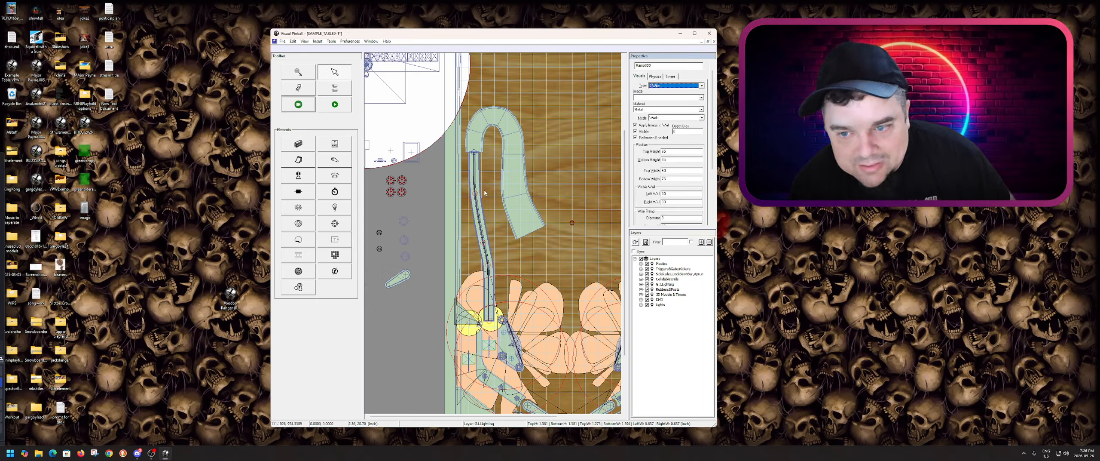
click(476, 202)
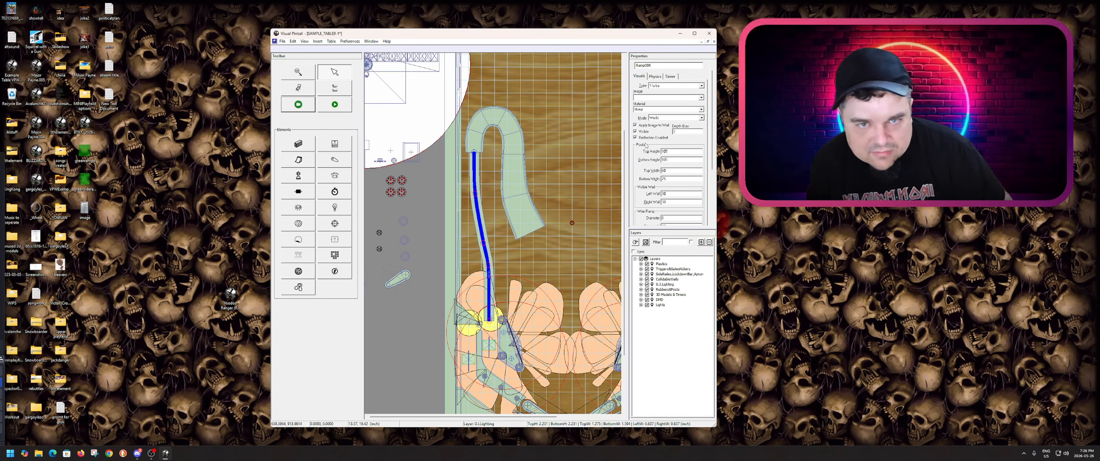
click(657, 77)
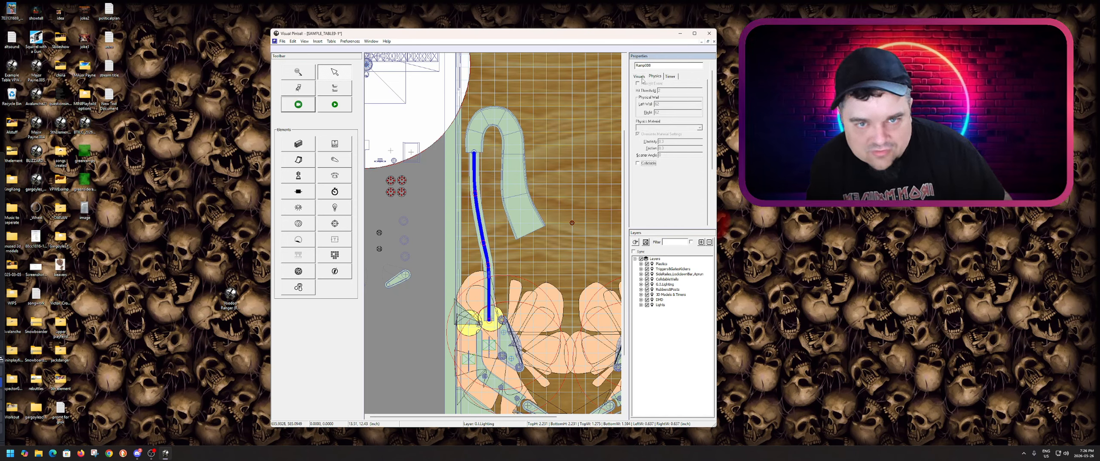
click(640, 77)
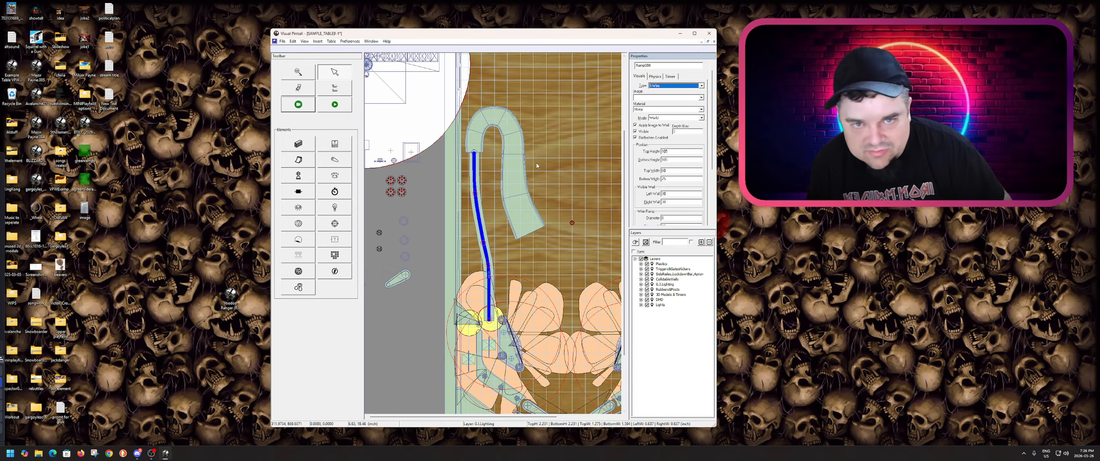
Move the single wire's upper end point and the first control point below it onto the long ramp's left edge.
click(473, 209)
click(476, 206)
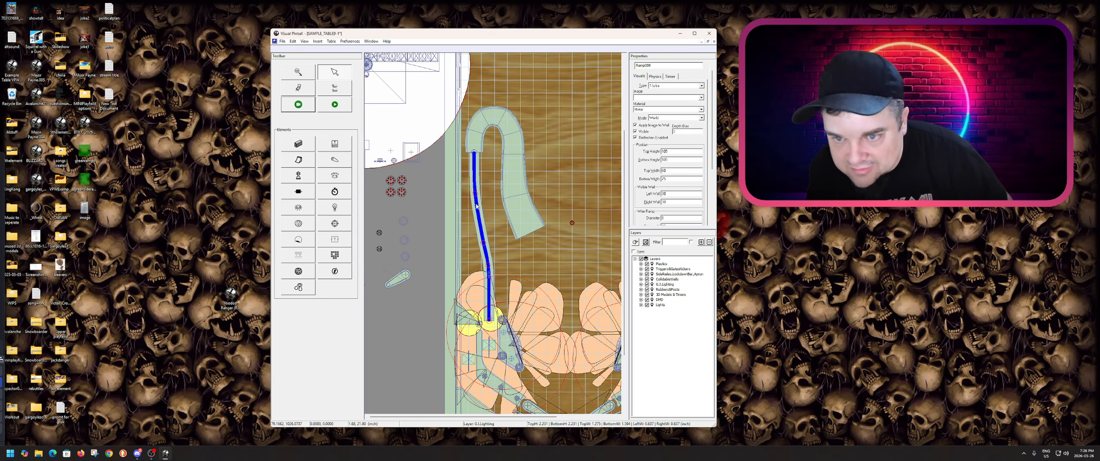
scroll(476, 203, up, 1)
scroll(487, 261, up, 1)
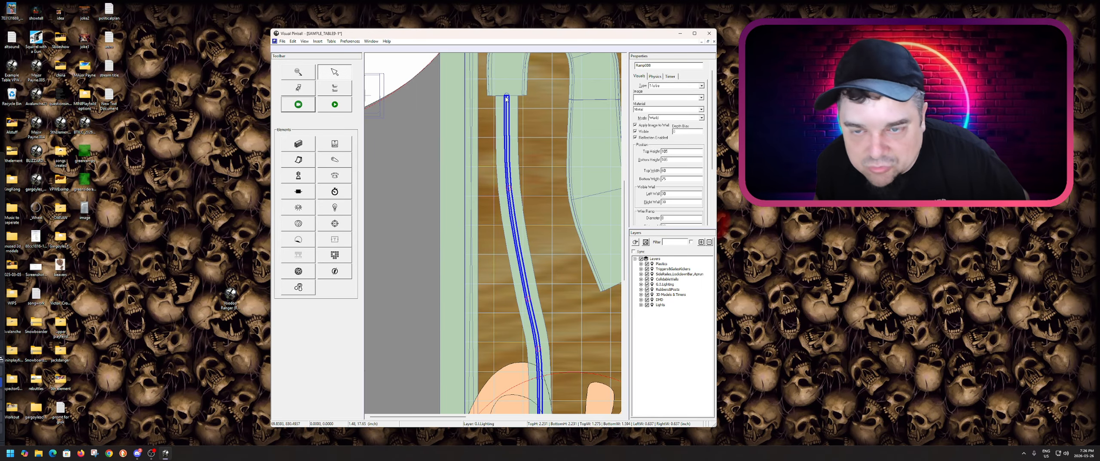
drag(506, 99, 489, 95)
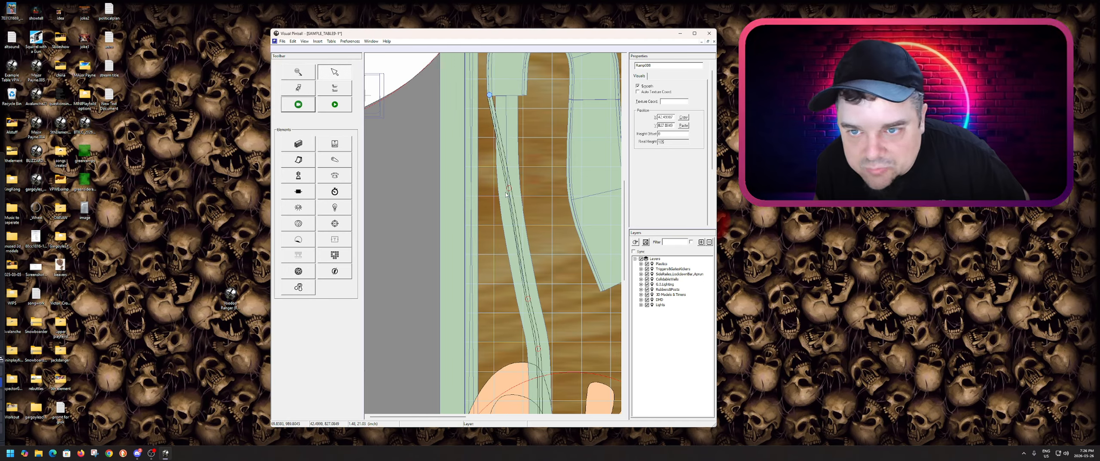
drag(510, 190, 494, 192)
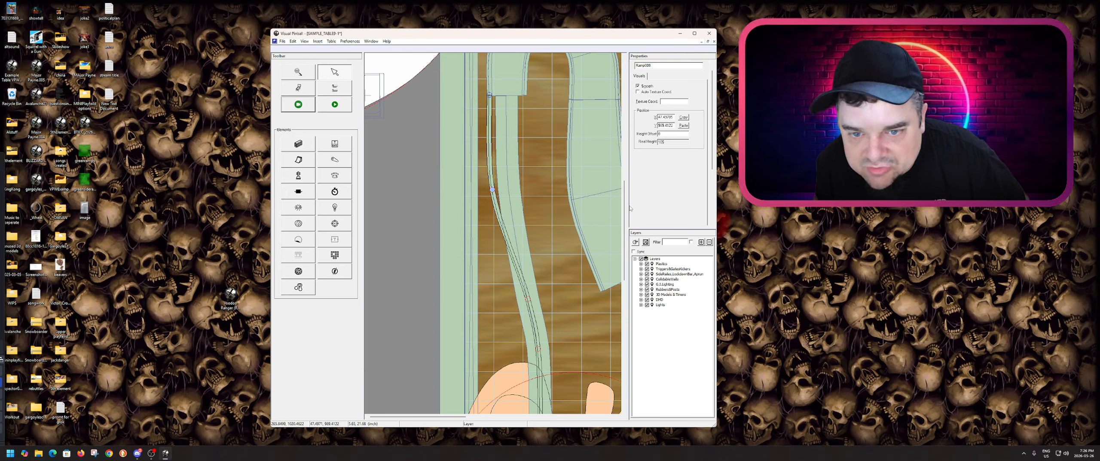
click(507, 200)
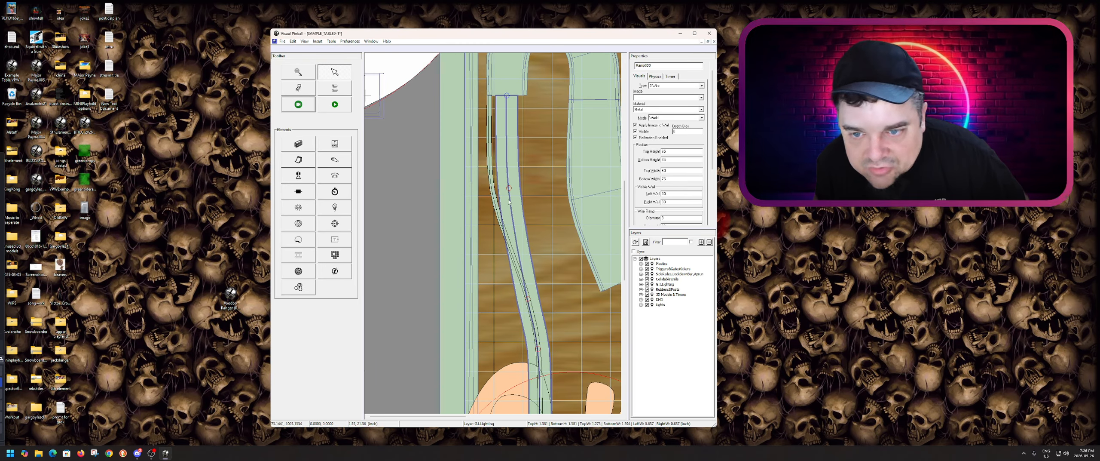
click(496, 201)
click(504, 199)
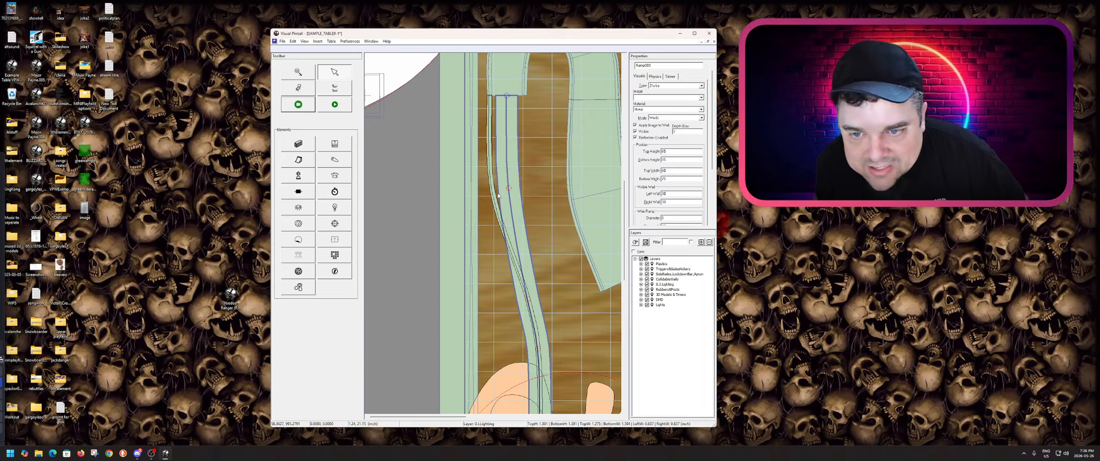
click(491, 192)
Move the single wire's remaining control points and its lower end point onto the long ramp's left edge.
scroll(503, 195, down, 2)
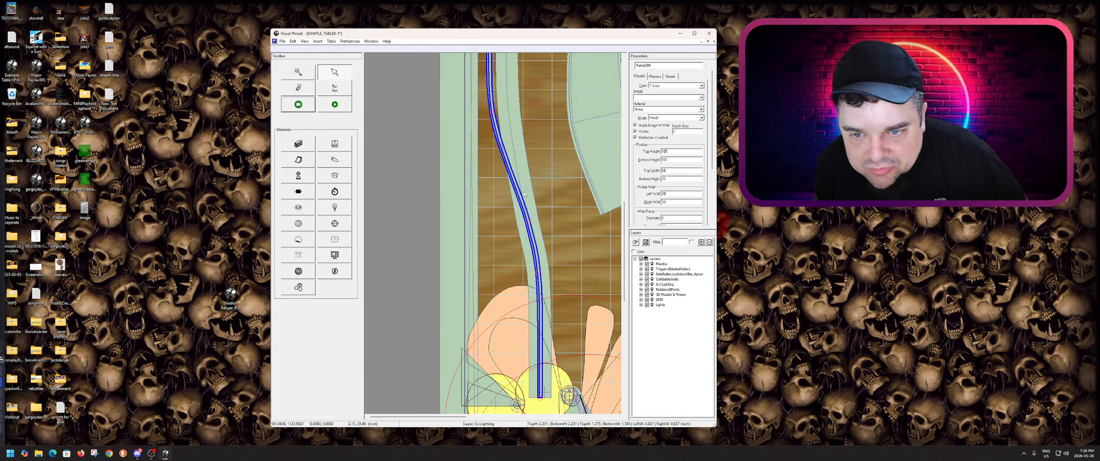
drag(530, 226, 508, 224)
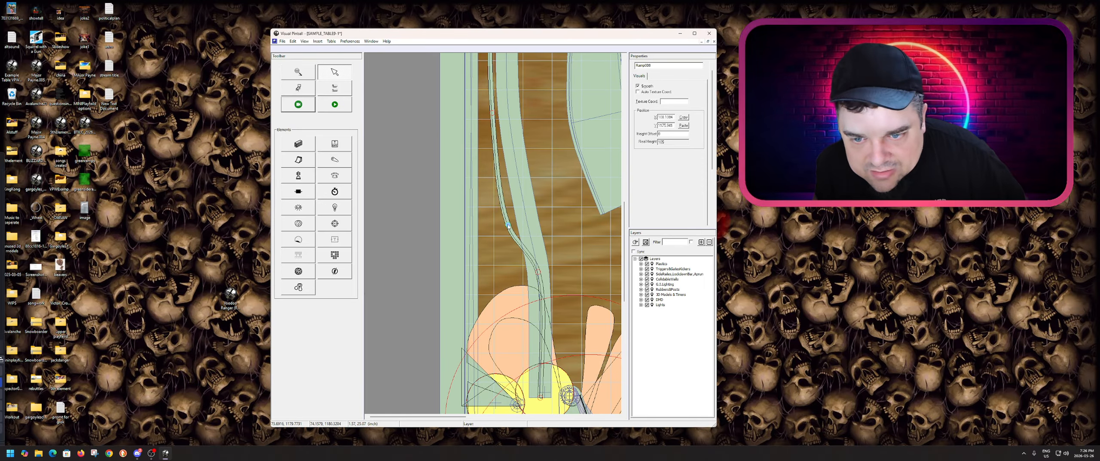
scroll(545, 234, down, 3)
drag(537, 159, 521, 160)
drag(541, 282, 523, 282)
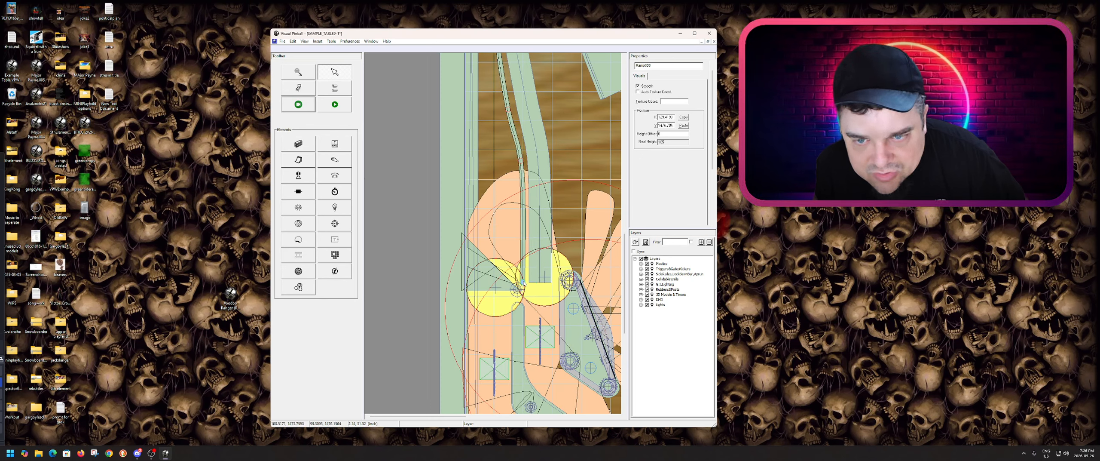
Adjust the left single wire's two control points around the bend so it follows the long ramp's left edge.
scroll(513, 232, up, 2)
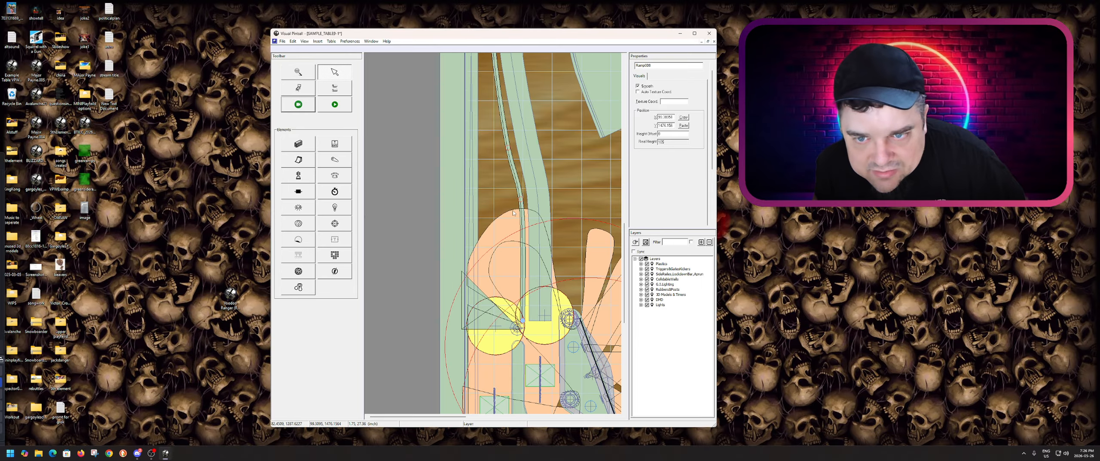
click(522, 202)
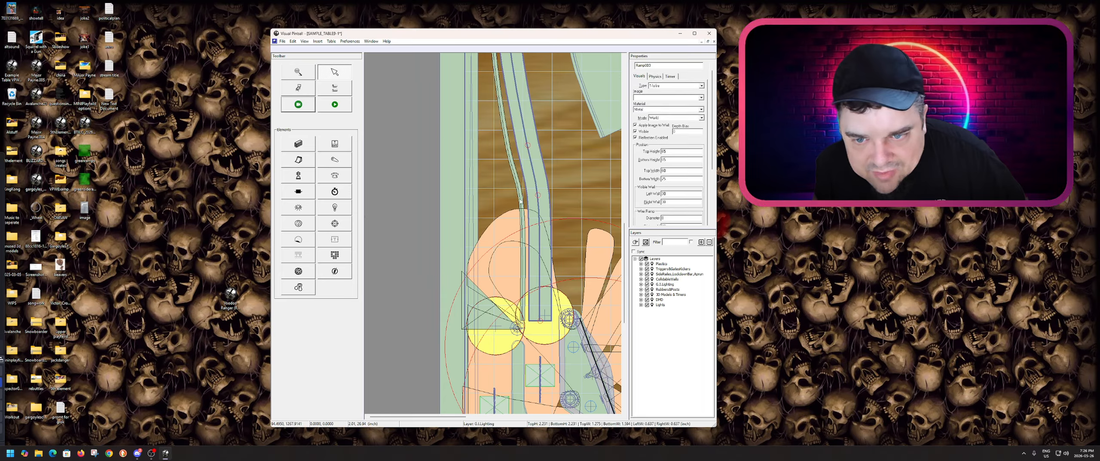
click(521, 201)
drag(521, 201, 522, 198)
drag(508, 148, 510, 147)
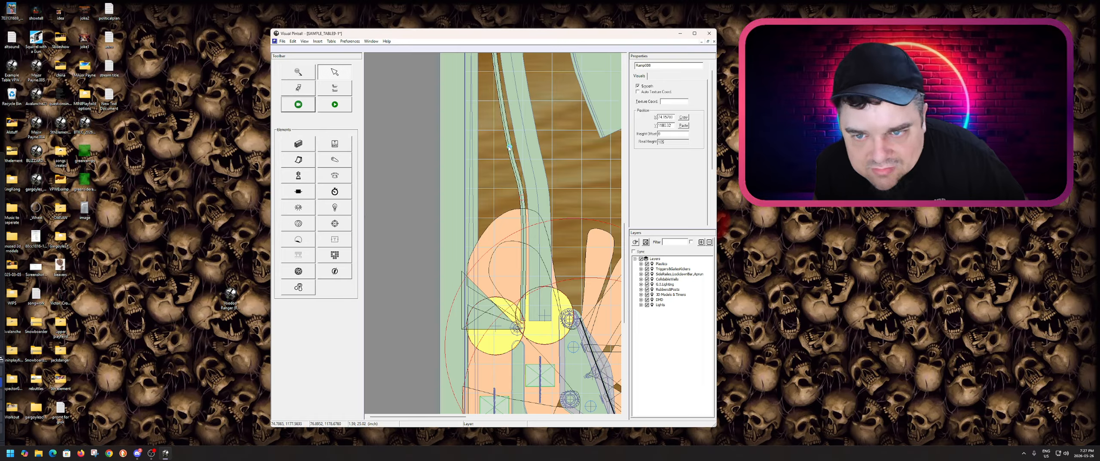
click(522, 198)
Nudge the left wire's control point above the bend slightly toward the long ramp to smooth the curve.
scroll(522, 197, up, 3)
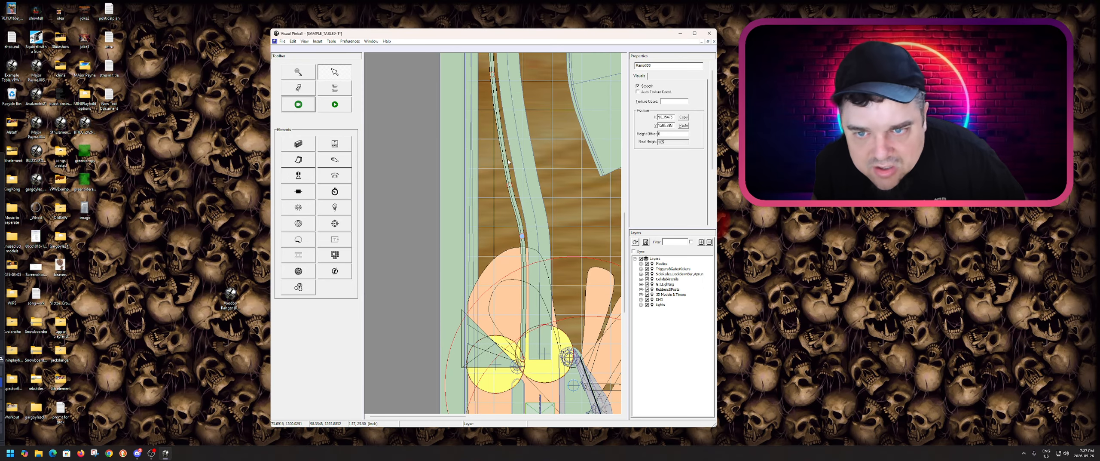
scroll(508, 219, up, 2)
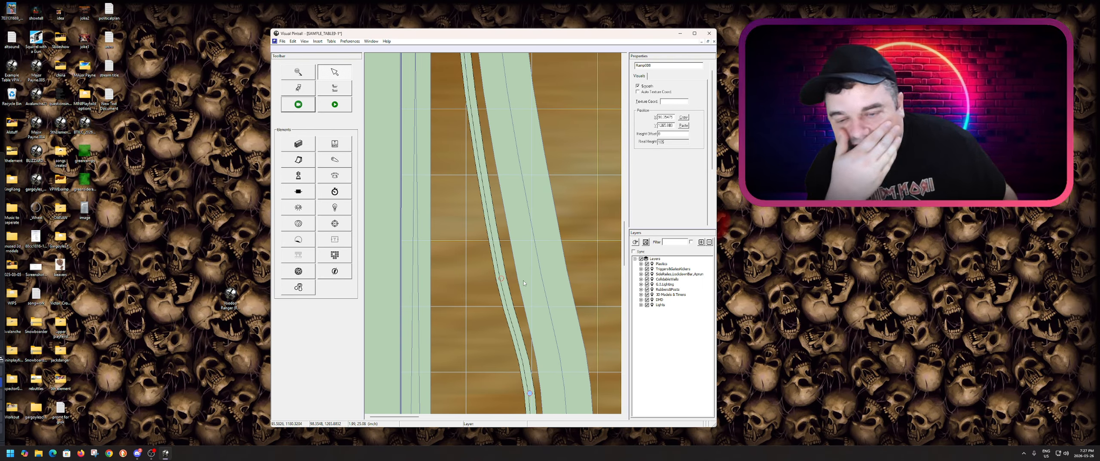
click(502, 279)
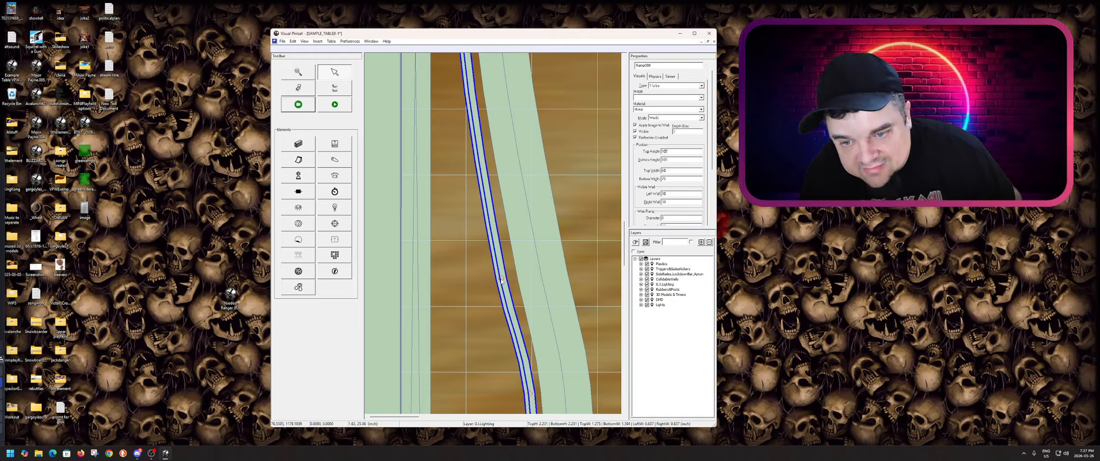
click(501, 280)
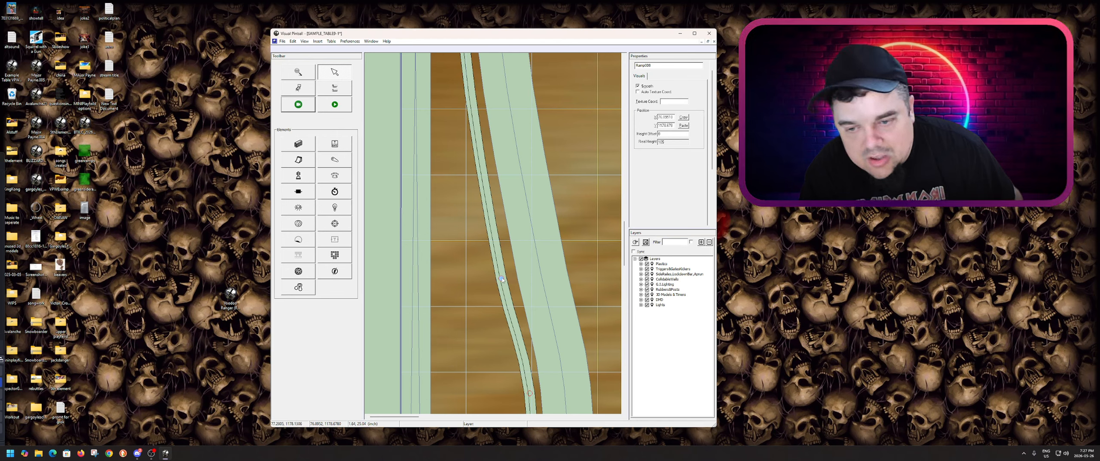
drag(502, 280, 504, 280)
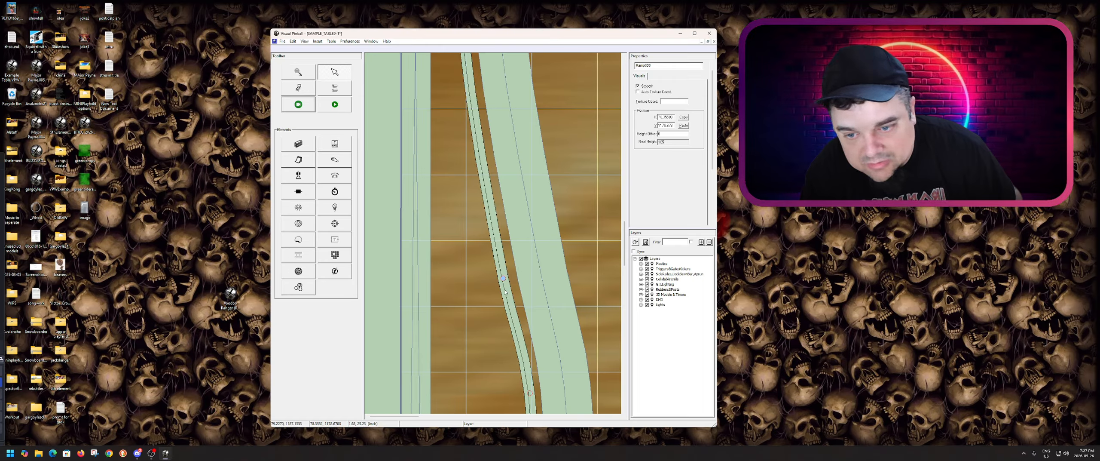
Align the left wire's upper end point with the curved ramp's left corner and check the wire's full run.
scroll(505, 292, up, 5)
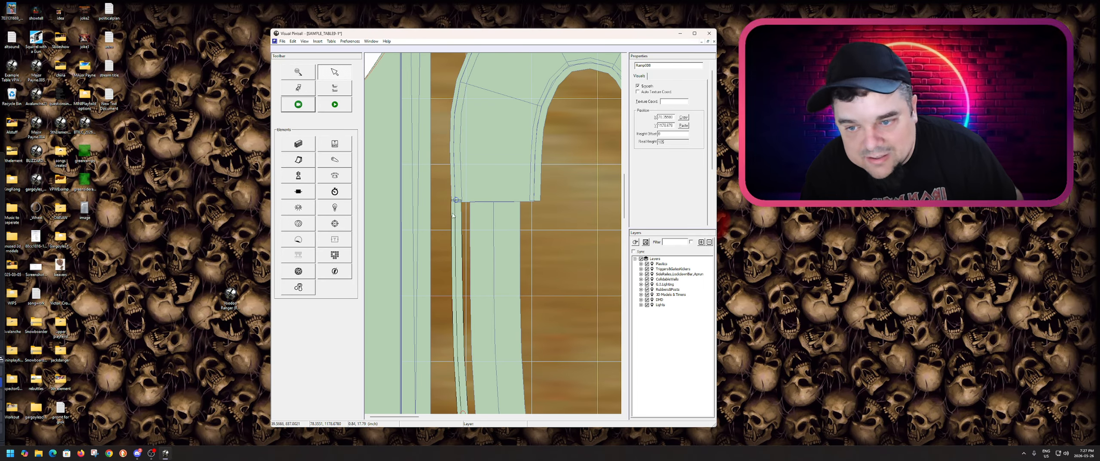
click(456, 202)
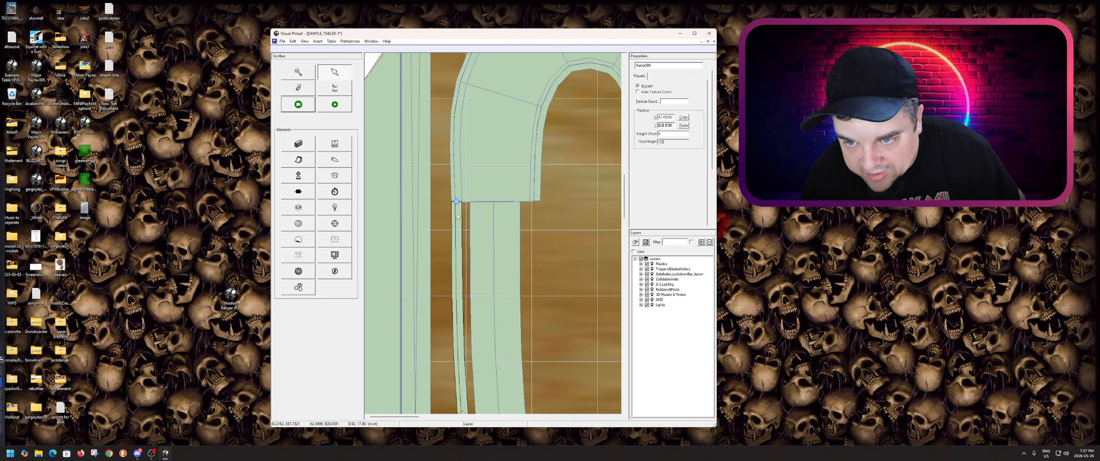
scroll(468, 232, down, 3)
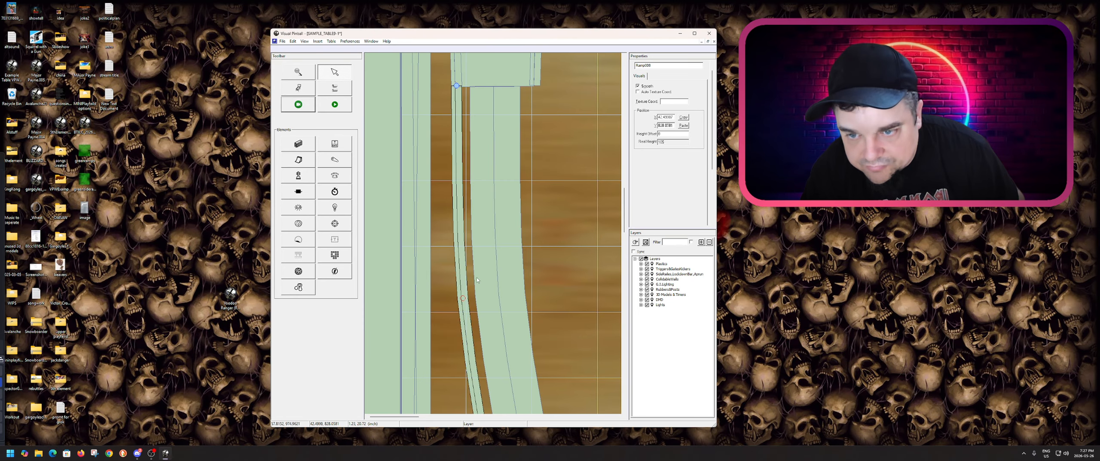
scroll(461, 184, down, 12)
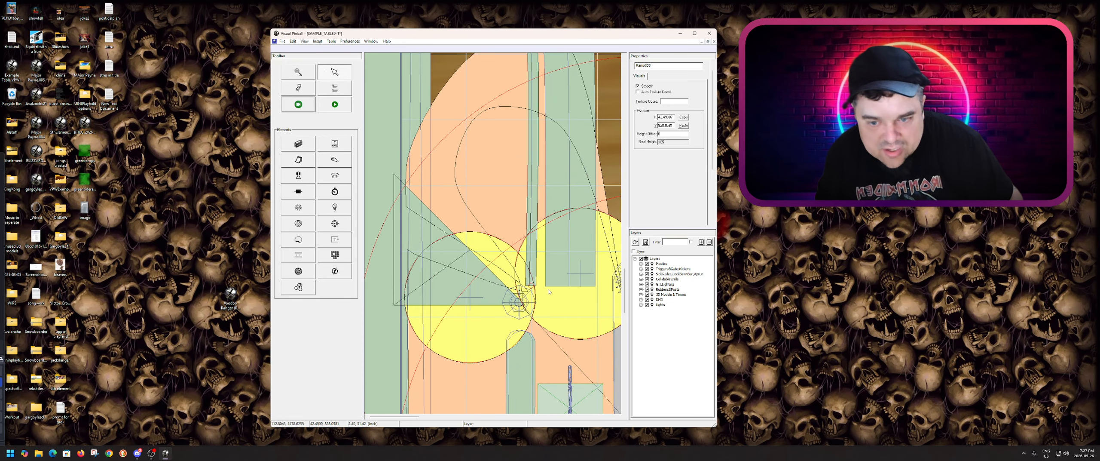
scroll(552, 297, up, 10)
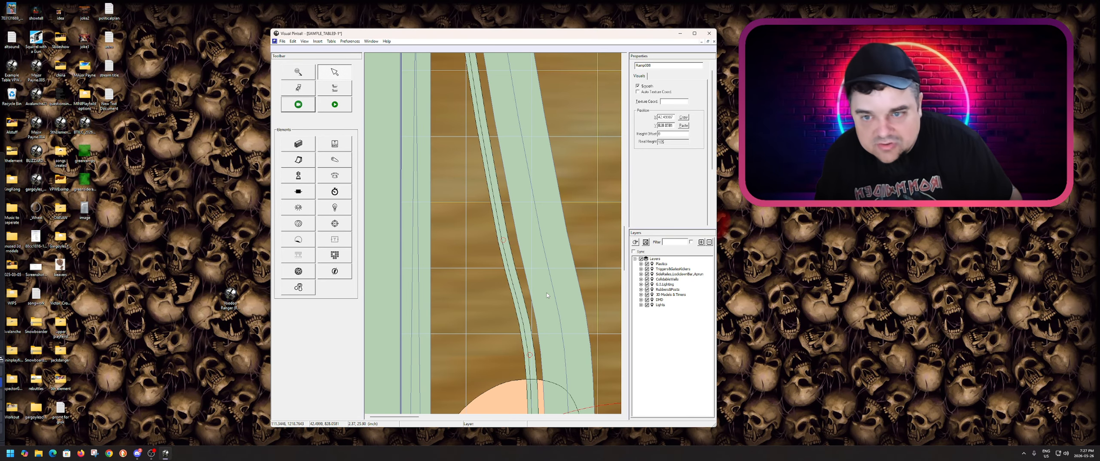
Place a copy of the single wire over the long ramp and move its lower end point just outside the ramp's right edge.
click(547, 295)
scroll(550, 284, down, 6)
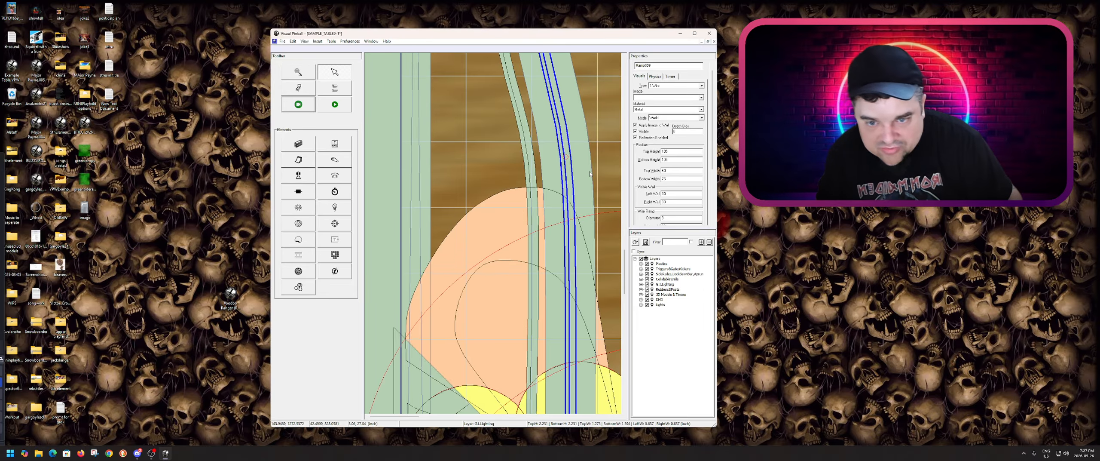
drag(571, 289, 609, 286)
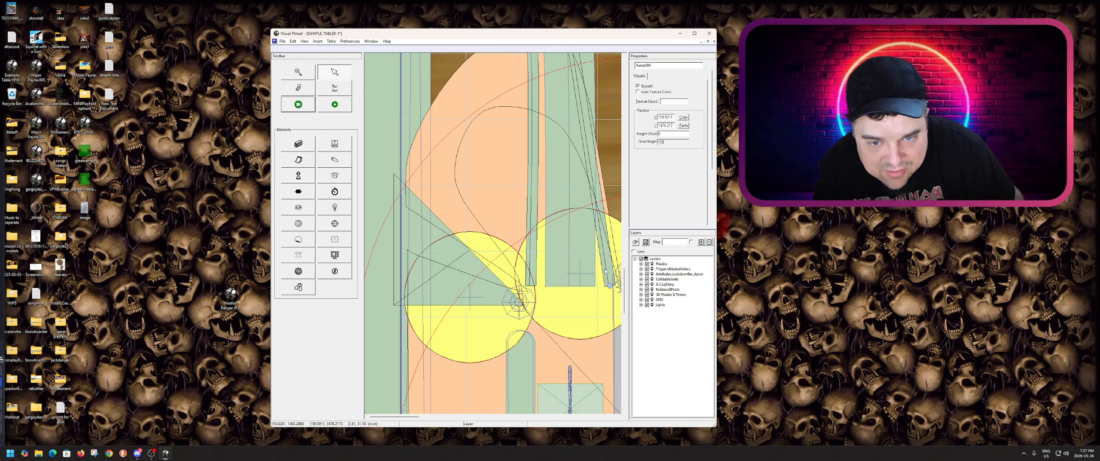
click(561, 251)
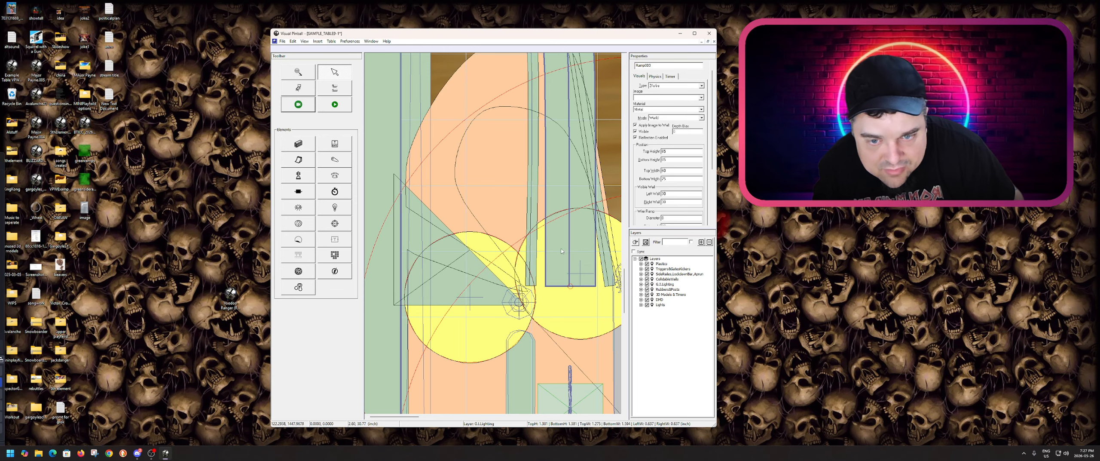
click(607, 286)
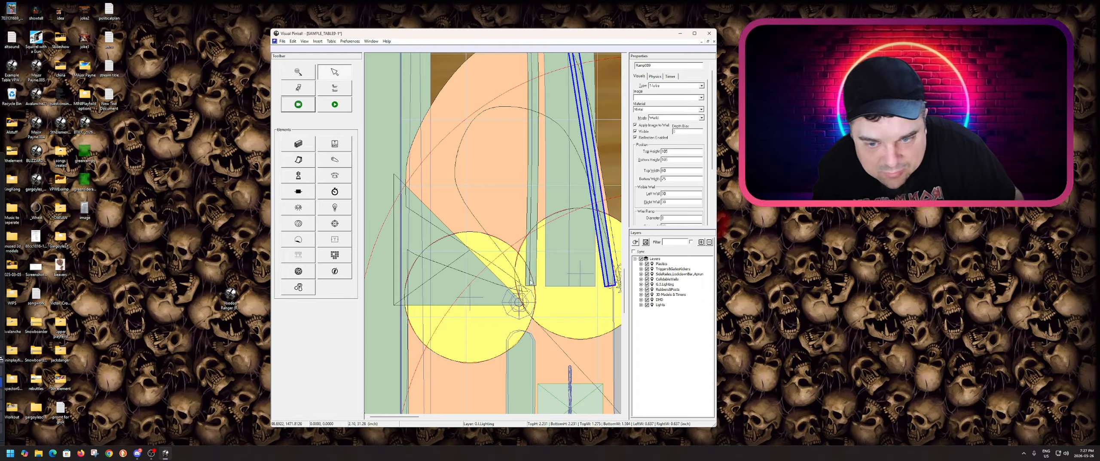
click(611, 286)
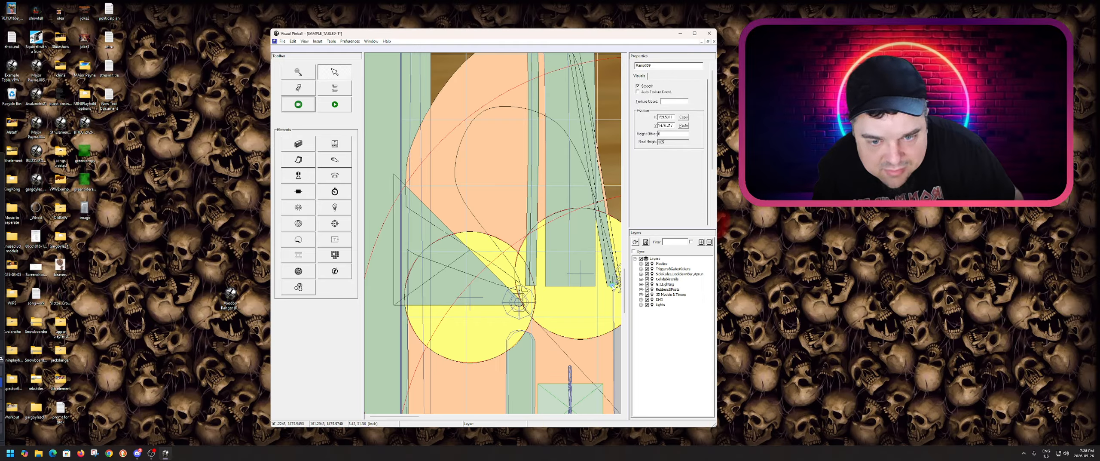
Move the copied wire's two control points around the bend outward so the wire follows the long ramp's right edge.
scroll(612, 285, up, 6)
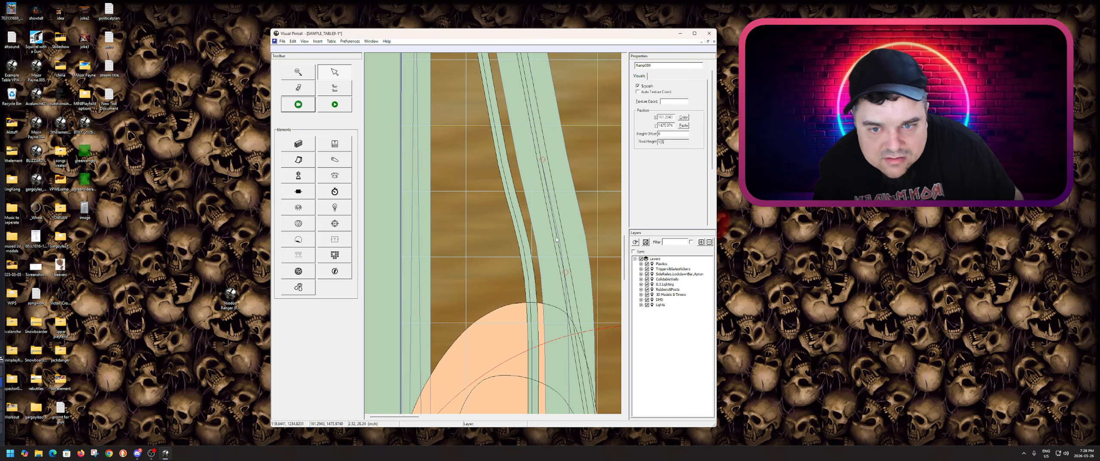
click(576, 277)
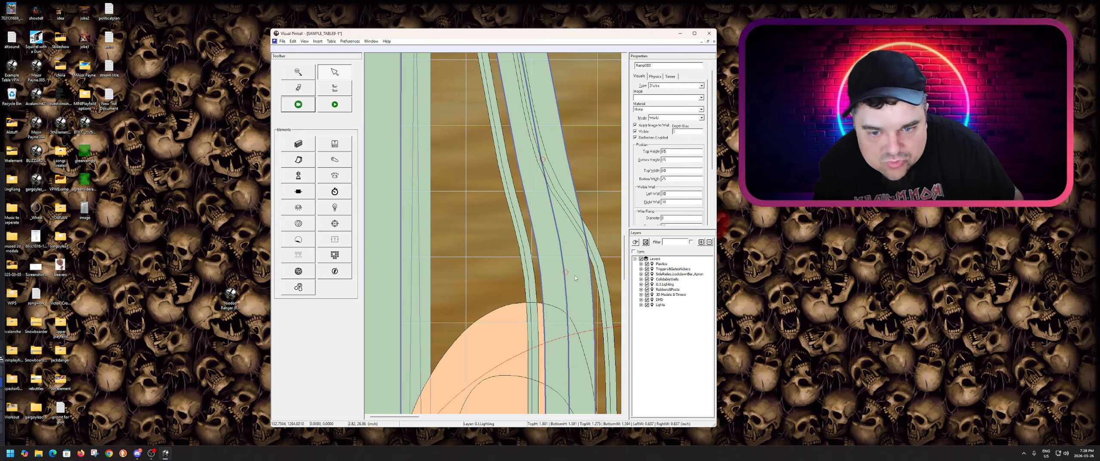
click(543, 160)
click(543, 164)
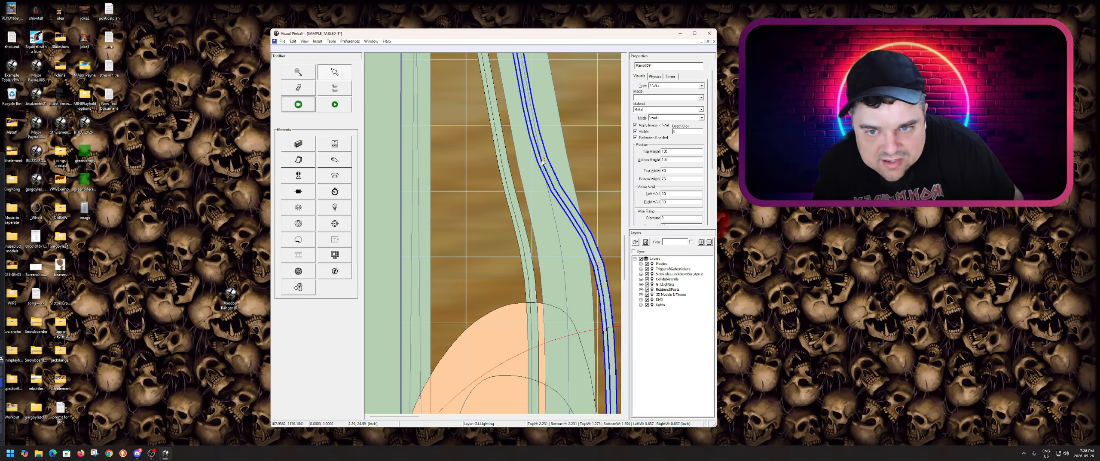
drag(543, 161, 578, 153)
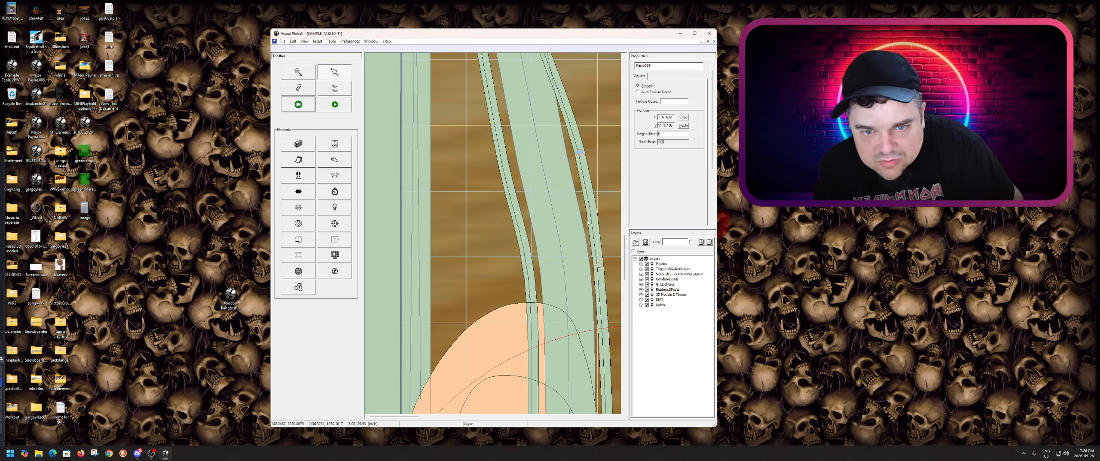
drag(599, 267, 606, 266)
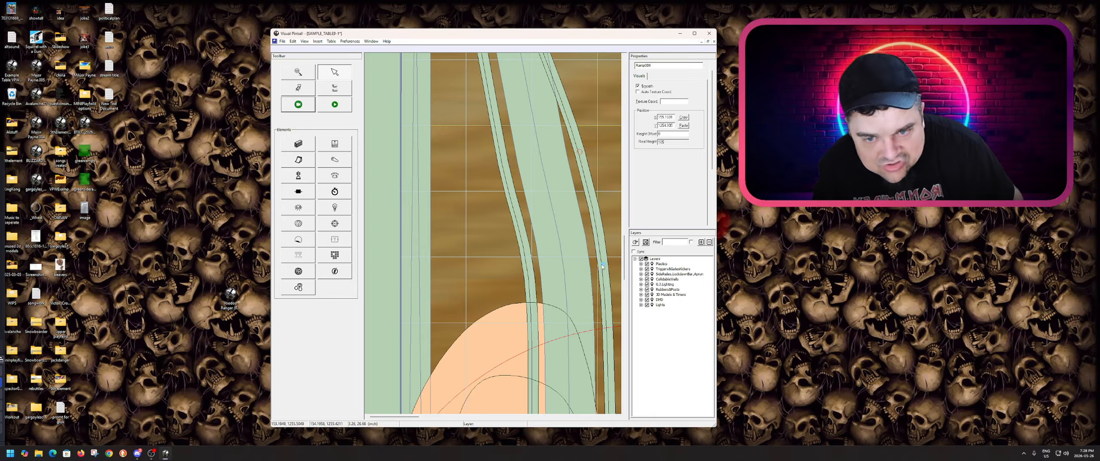
Move the copied wire's upper end point to the curved ramp's right corner and the first control point below it to the long ramp's right side.
scroll(571, 270, up, 5)
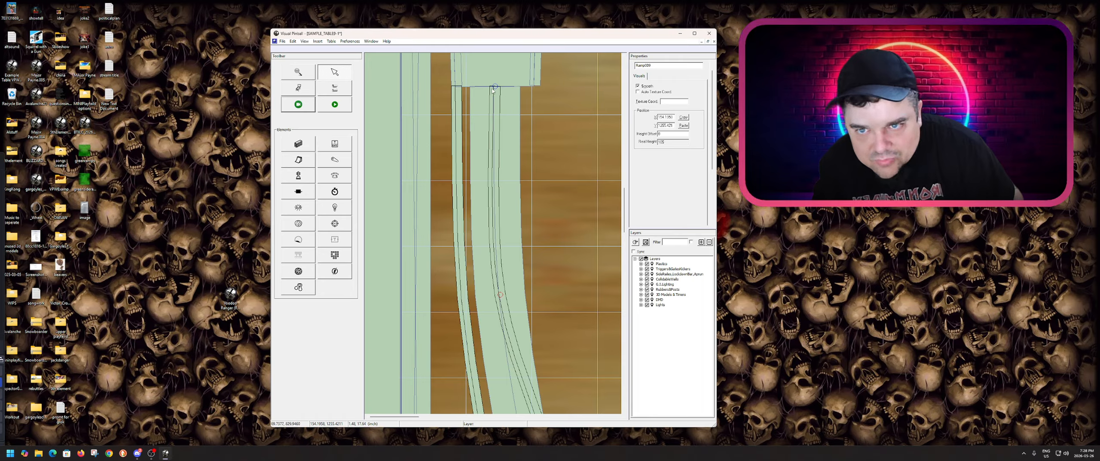
drag(493, 90, 533, 89)
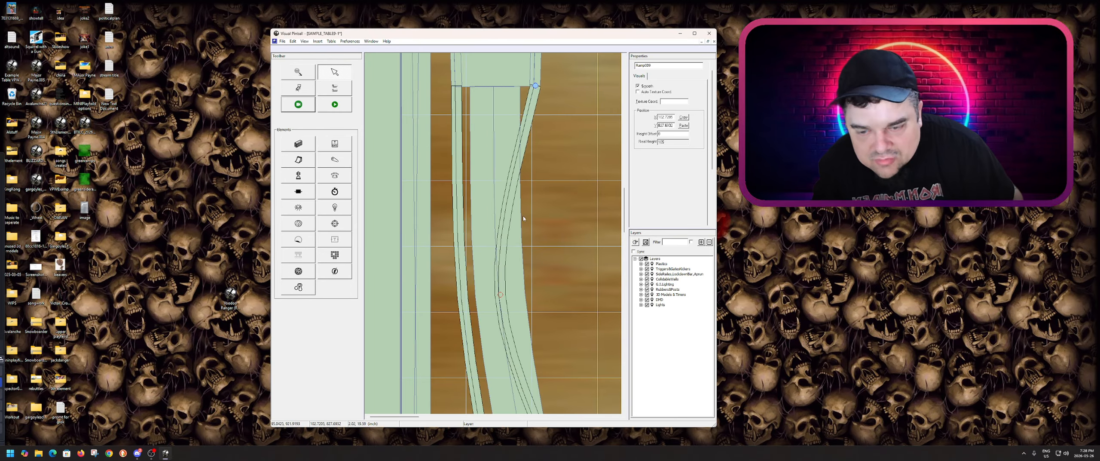
drag(501, 296, 541, 296)
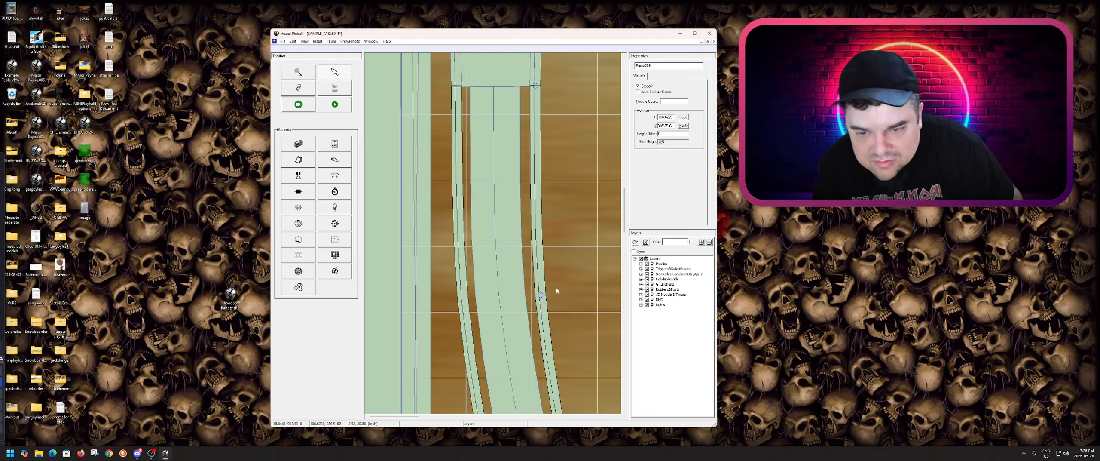
Inspect the right wire down to its lower end, play-test the table to view both wires, and return to the editor.
scroll(556, 287, down, 5)
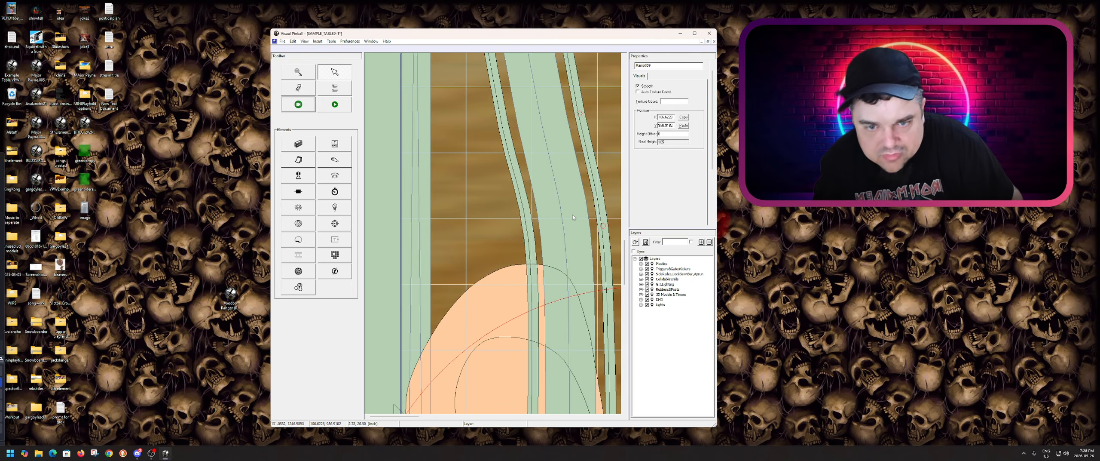
scroll(579, 219, down, 3)
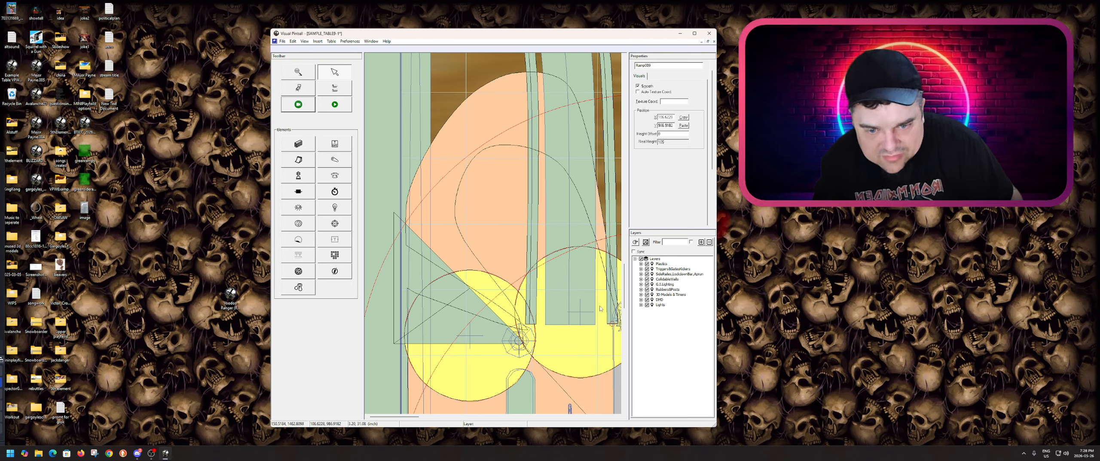
key(F5)
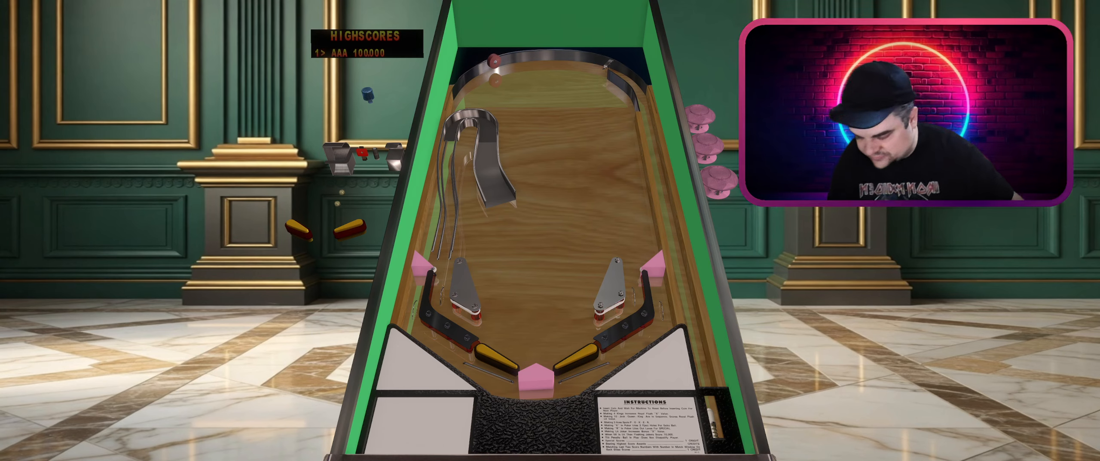
key(Escape)
click(556, 242)
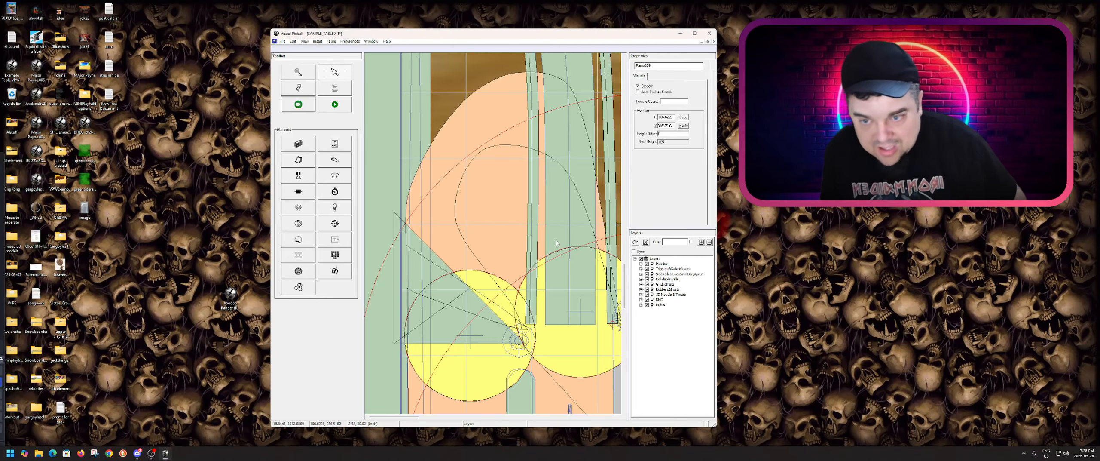
Lock the two single wires running along both sides of the long ramp and save the table.
scroll(544, 265, down, 3)
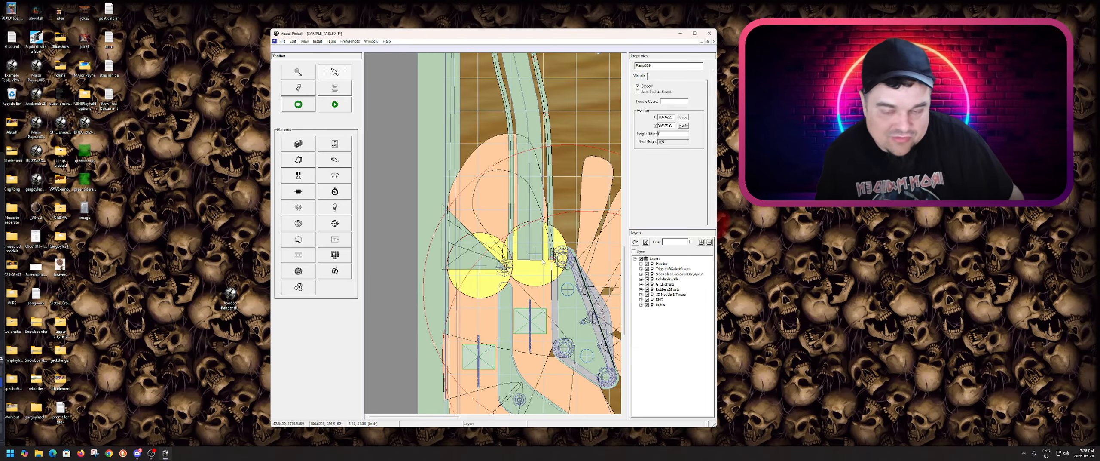
scroll(490, 227, up, 2)
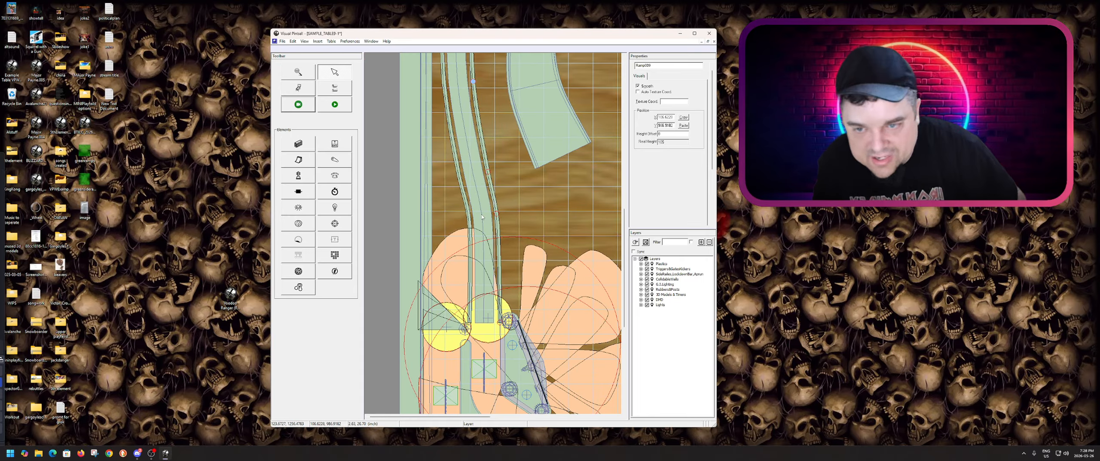
click(494, 198)
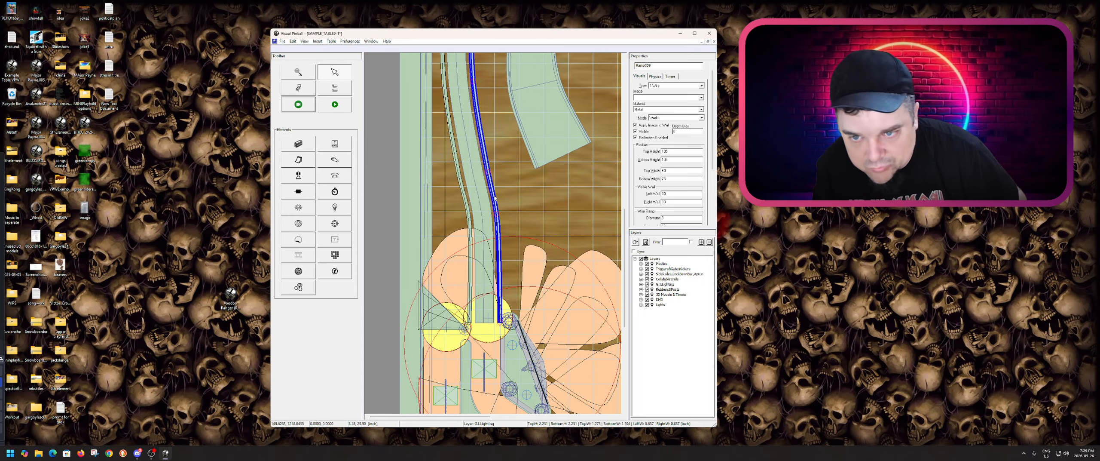
ctrl+click(467, 205)
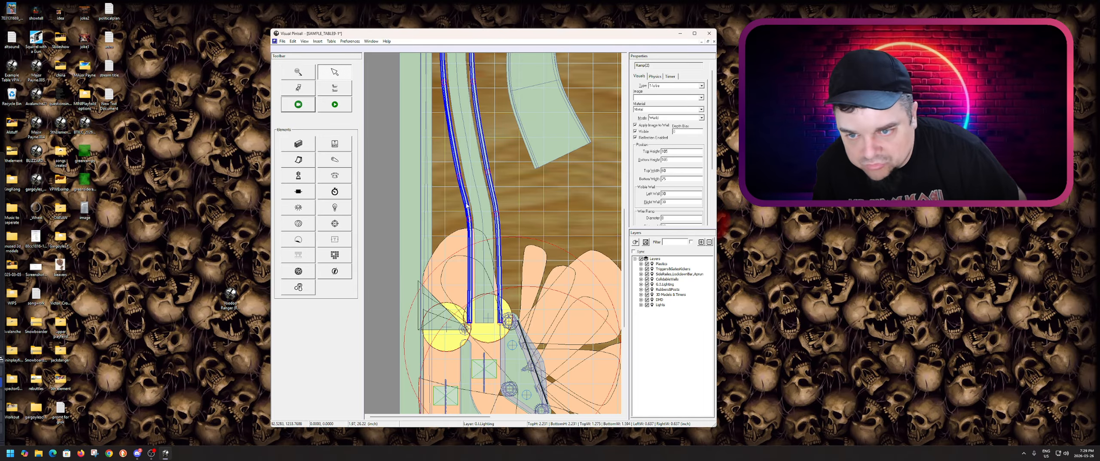
right_click(467, 205)
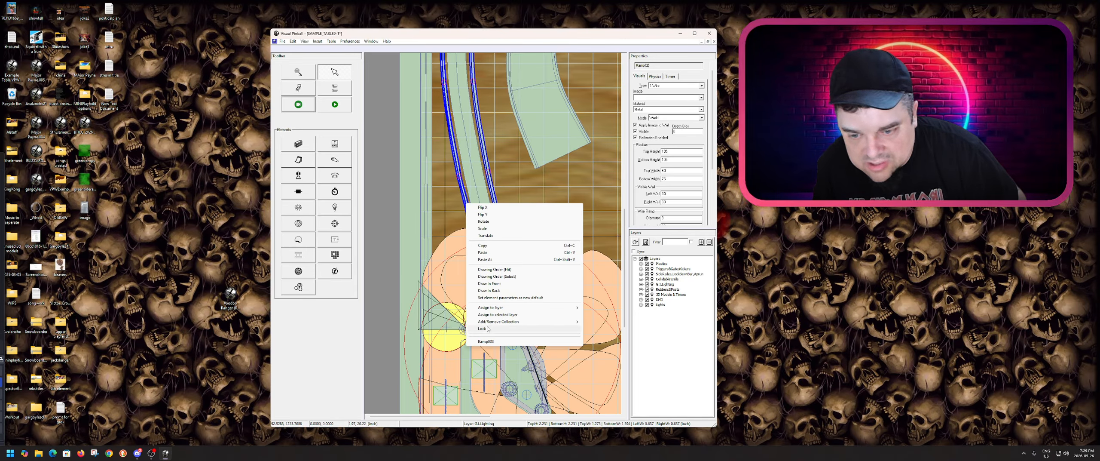
click(489, 329)
click(521, 212)
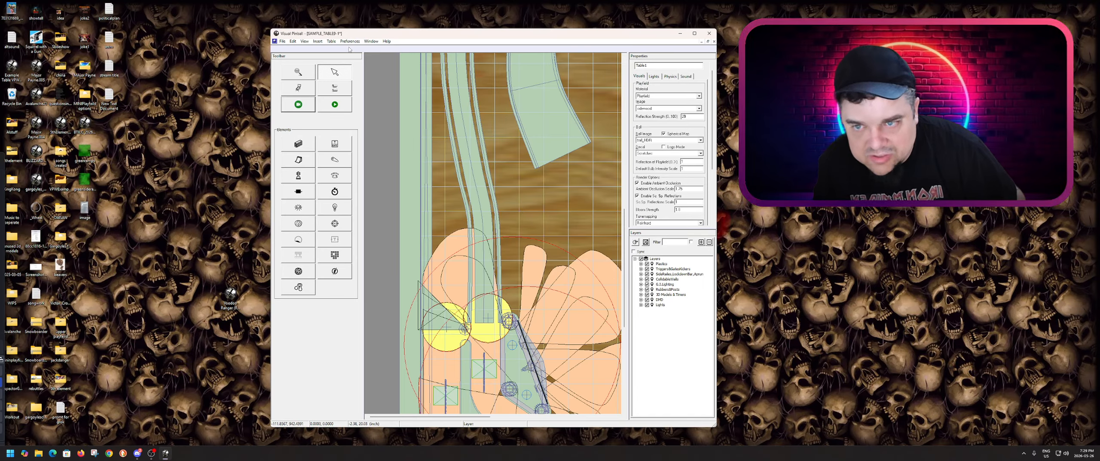
click(282, 41)
click(297, 80)
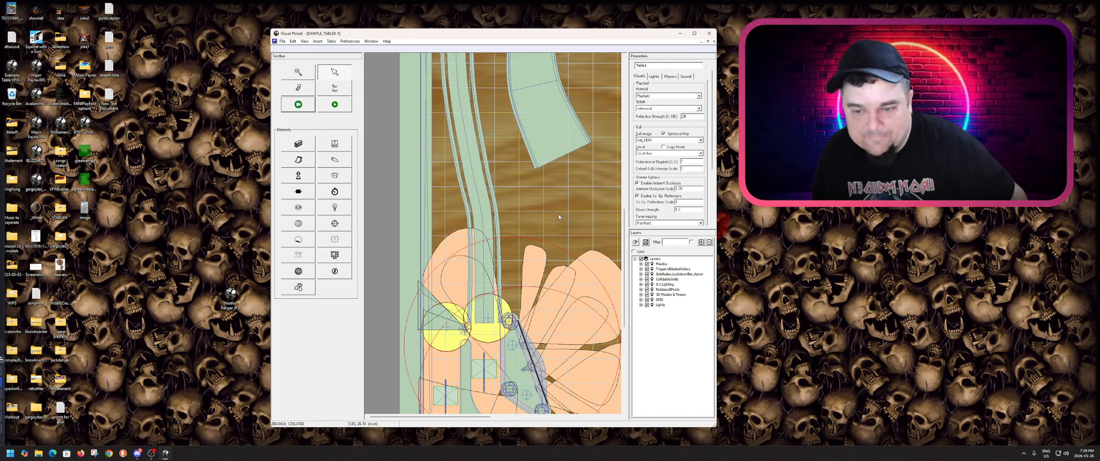
Add a new ramp right of the long ramp and make it a single-wire ramp with the Metal material.
click(297, 160)
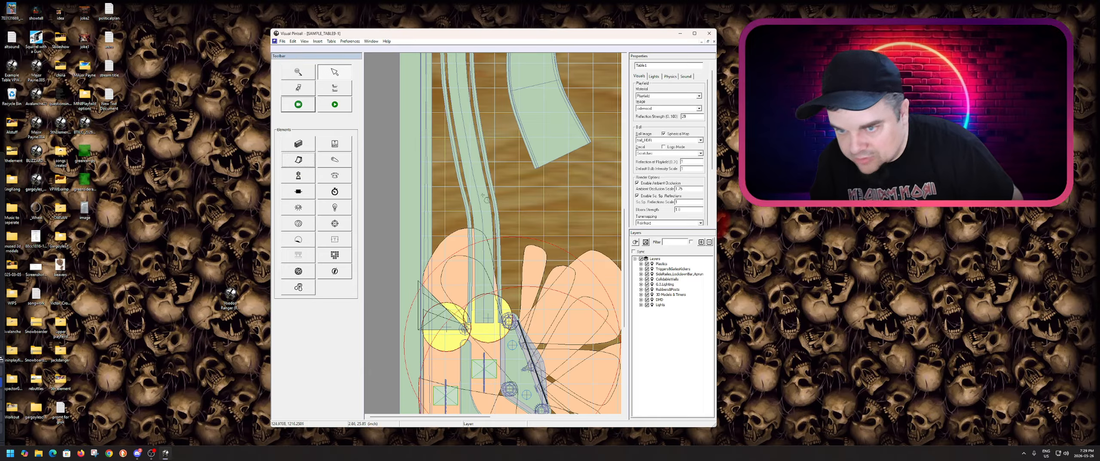
click(518, 205)
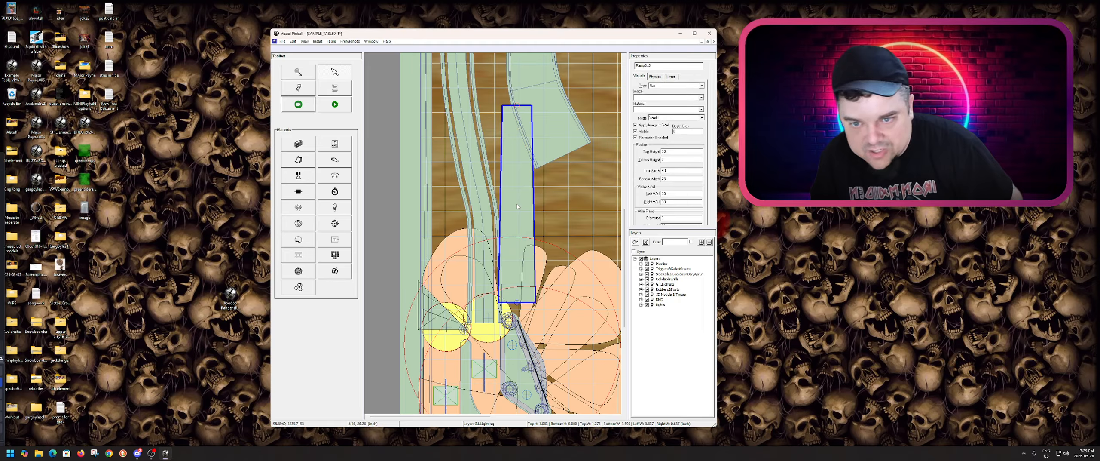
click(662, 88)
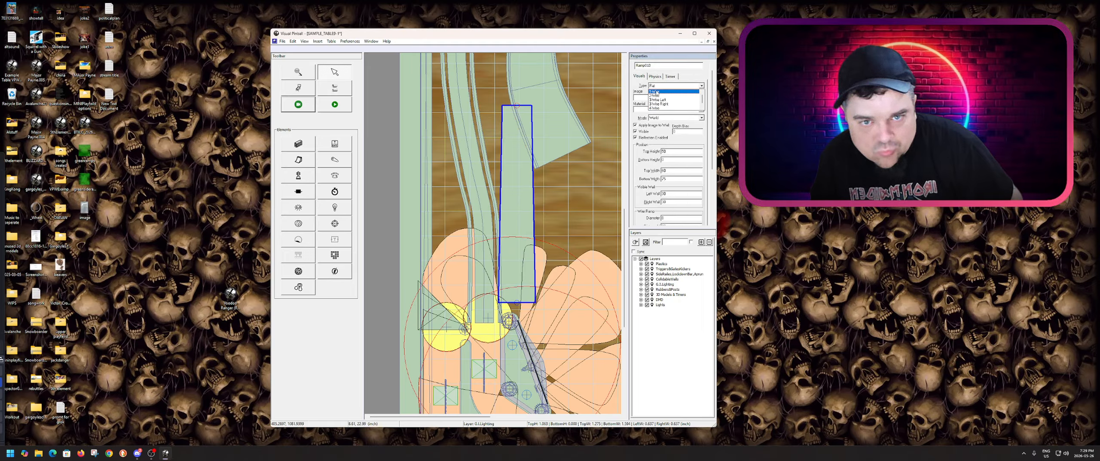
click(671, 100)
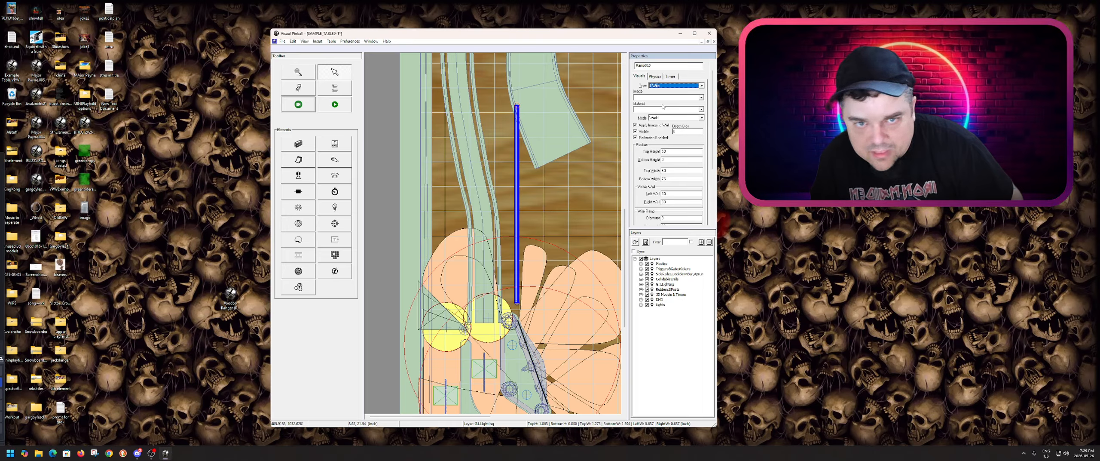
click(657, 112)
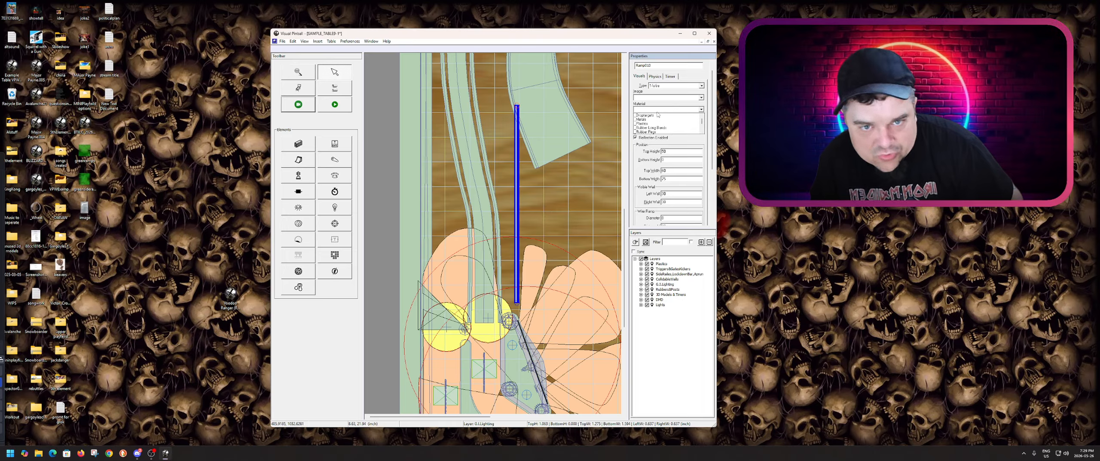
key(m)
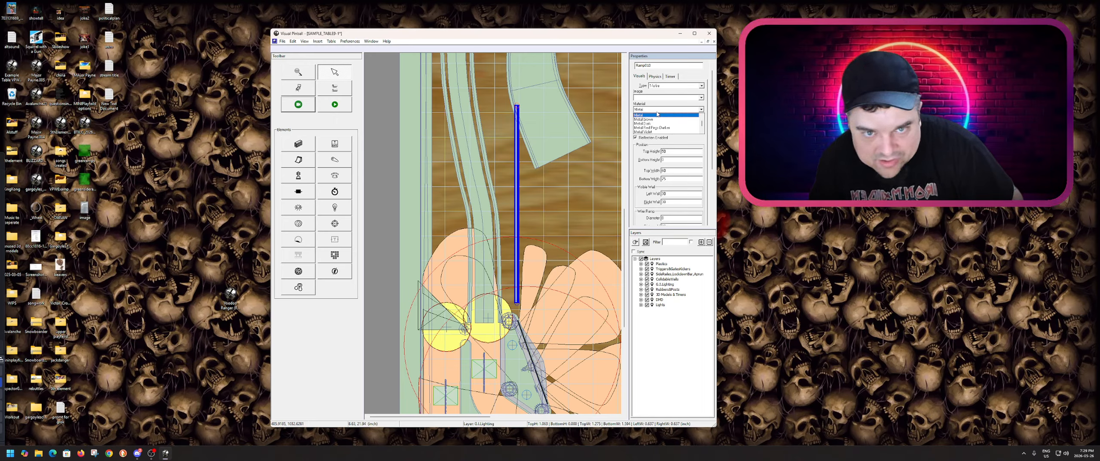
click(651, 116)
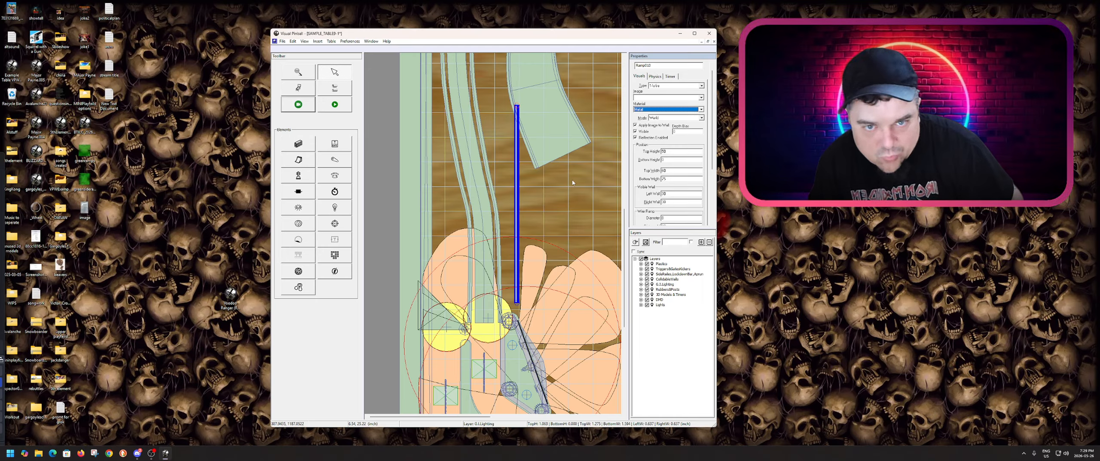
Check the long ramp's heights and set the new wire's top and bottom heights to match.
click(670, 160)
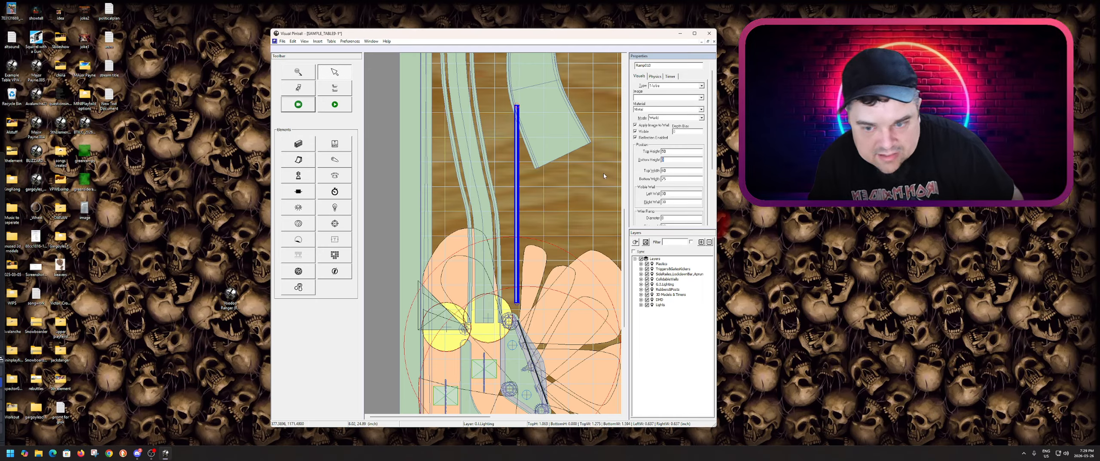
click(489, 215)
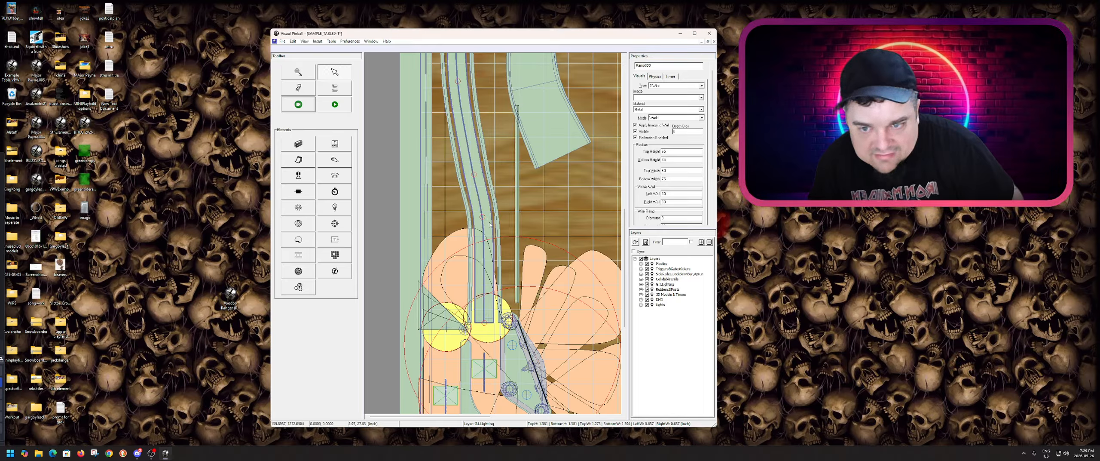
click(484, 322)
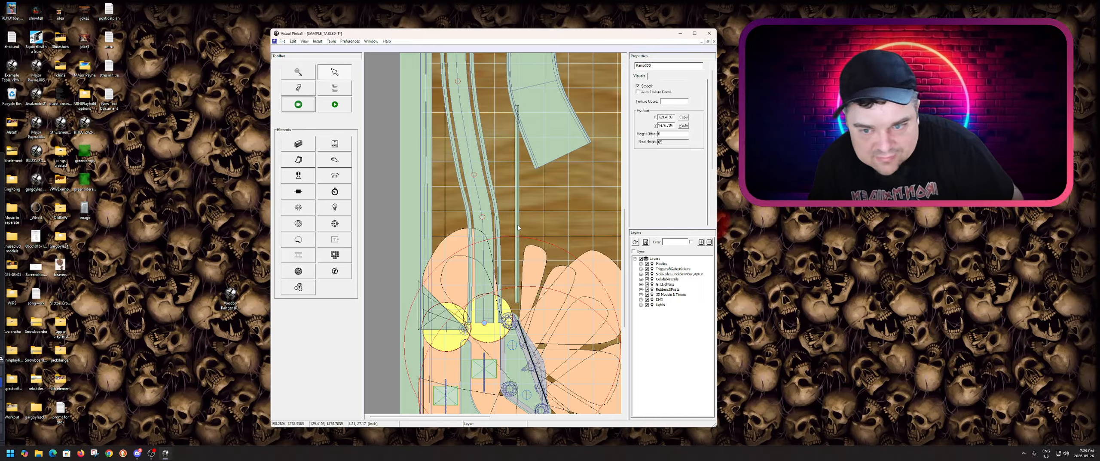
click(518, 247)
click(683, 159)
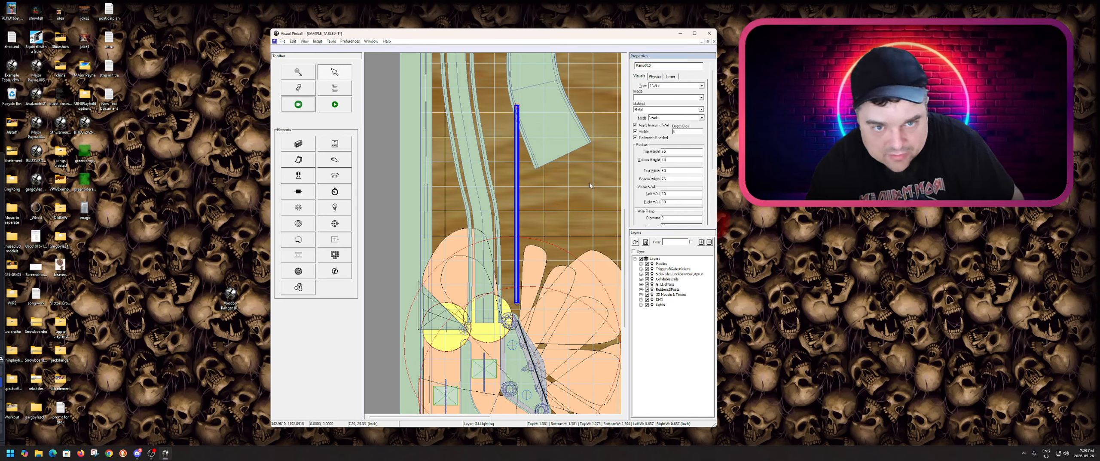
Make a copy of the new wire and place it just to the left of the original.
click(549, 196)
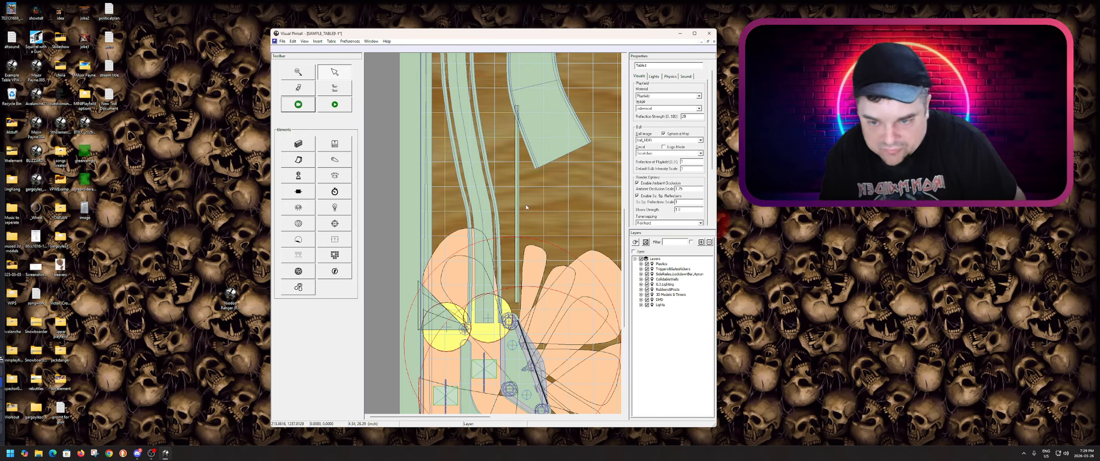
scroll(520, 195, down, 2)
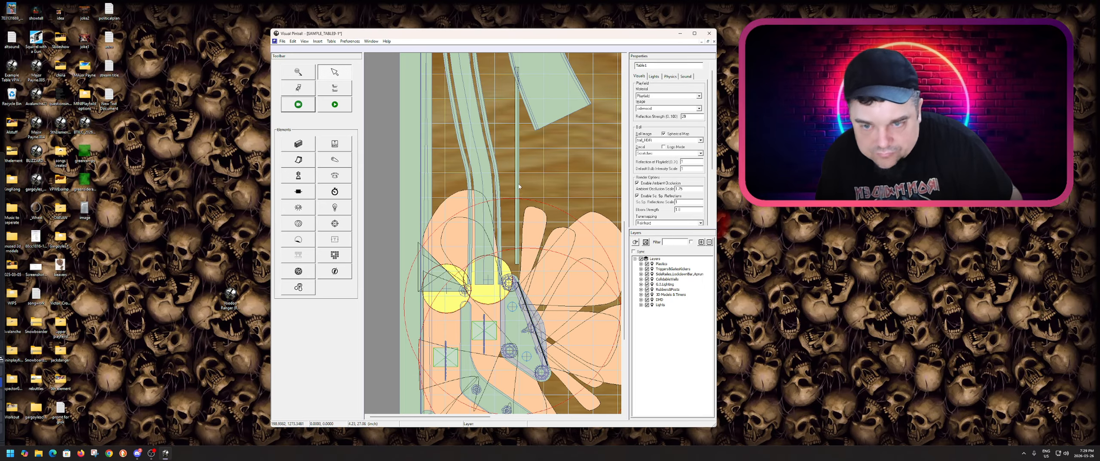
click(518, 173)
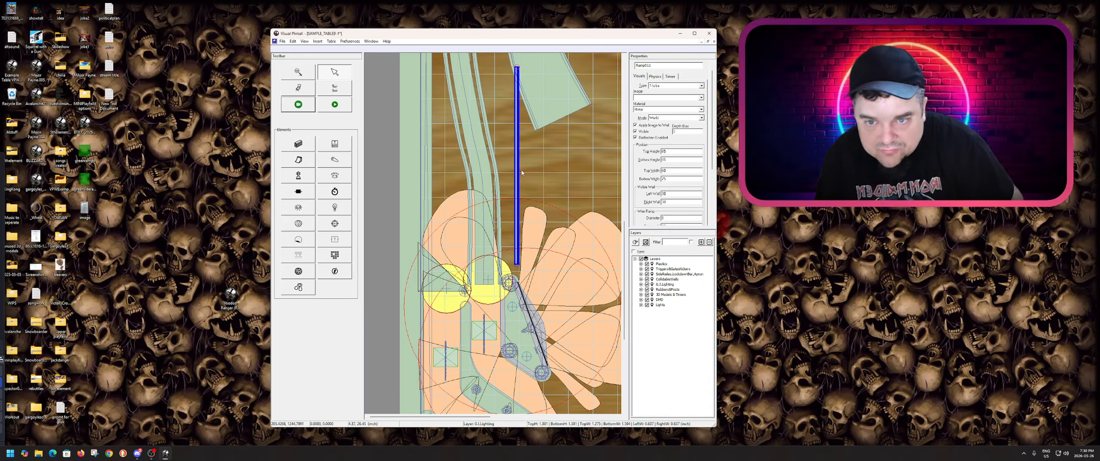
drag(518, 173, 508, 173)
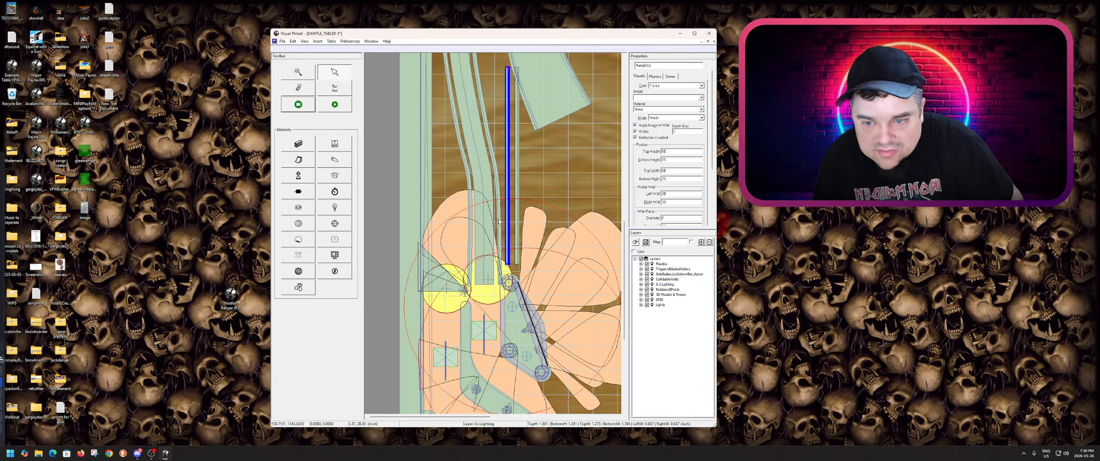
Check the heights of the long ramp's side wires and set the copied wire's top and bottom heights to 105.
click(471, 242)
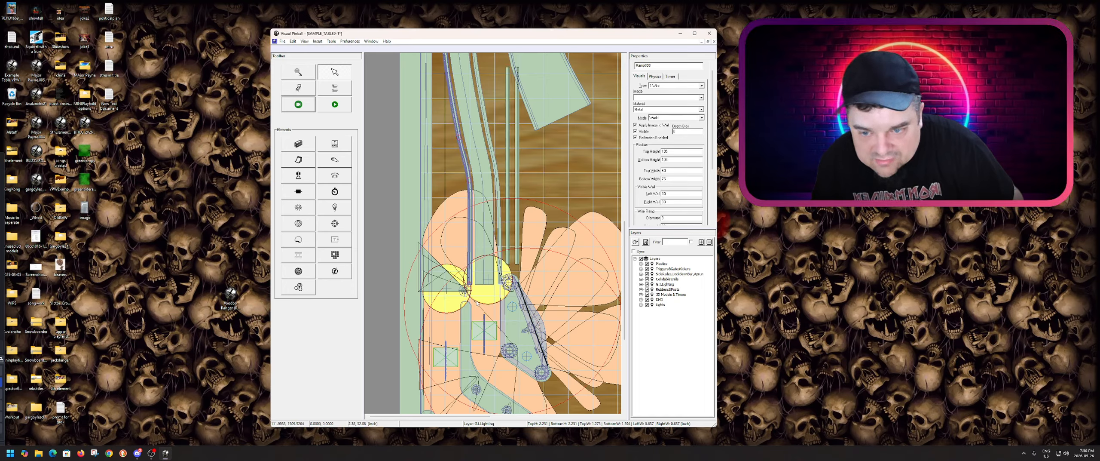
click(501, 238)
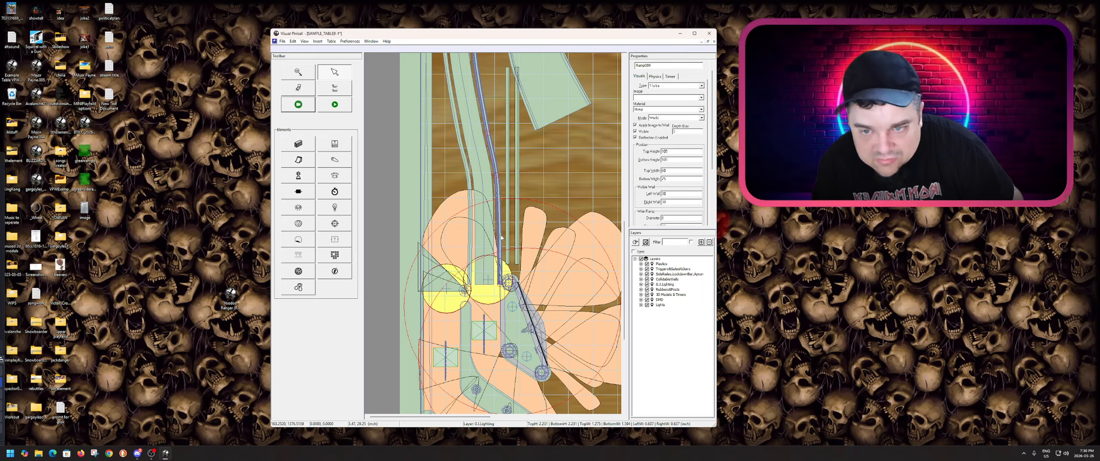
click(508, 186)
drag(676, 159, 641, 161)
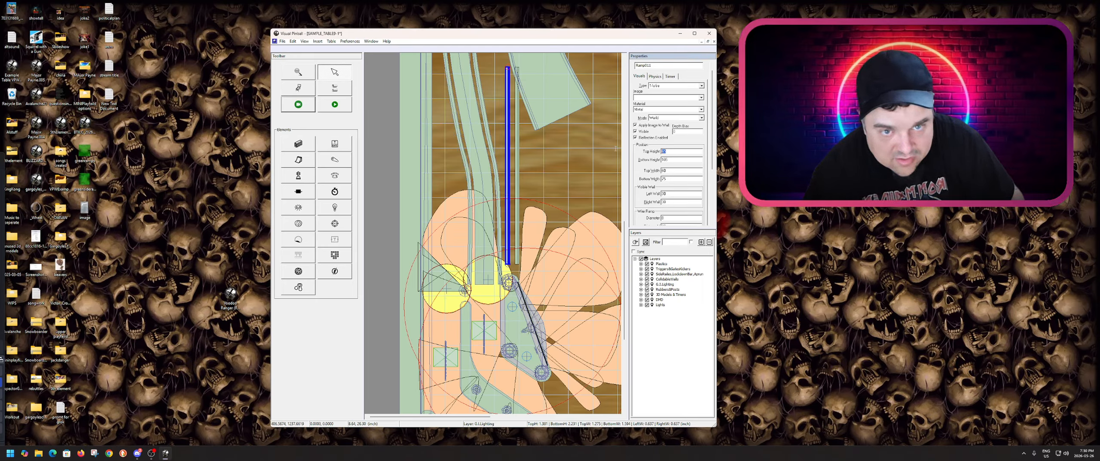
drag(676, 151, 600, 159)
text(105)
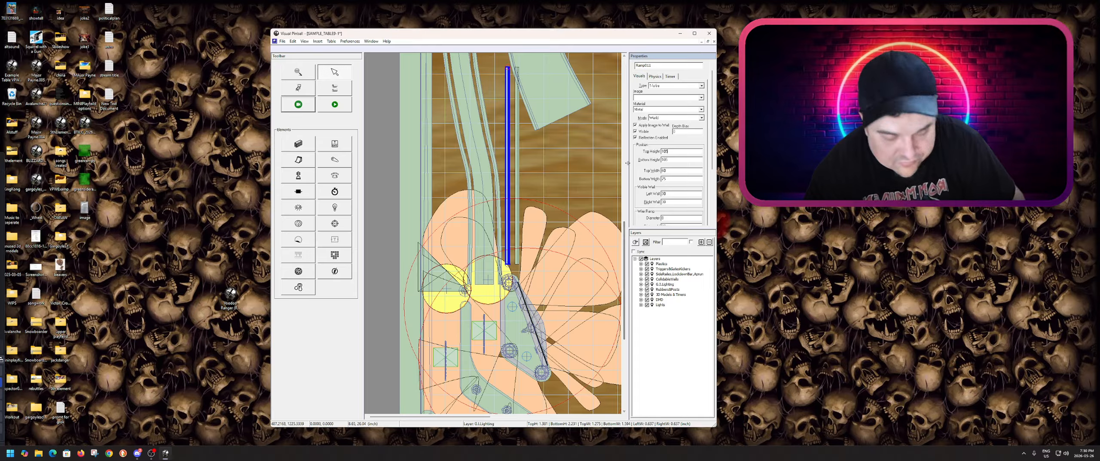
Turn off Collidable for both new straight wires together.
click(517, 161)
click(654, 76)
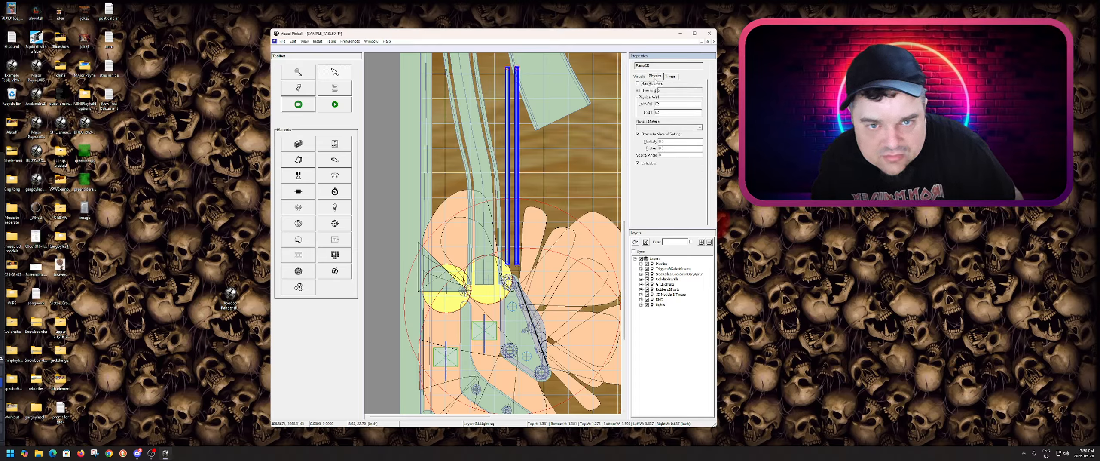
click(638, 163)
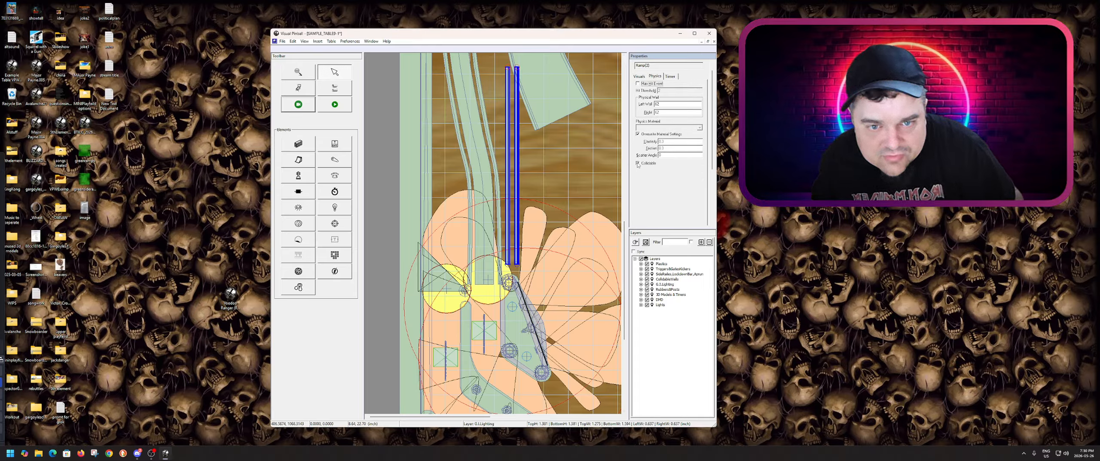
click(538, 177)
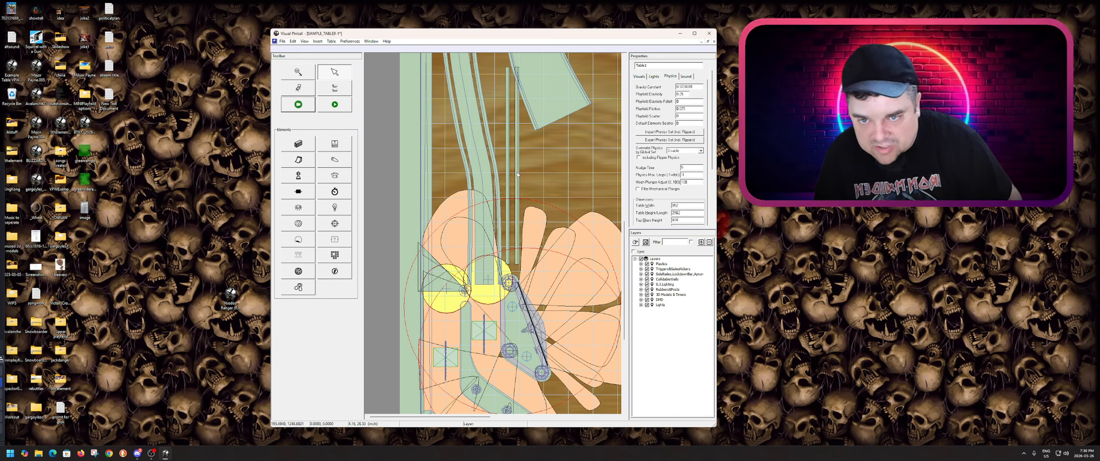
Move the 105-high wire below the long ramp's left side wire and shorten it by lowering its upper end point.
click(518, 174)
drag(517, 171, 508, 170)
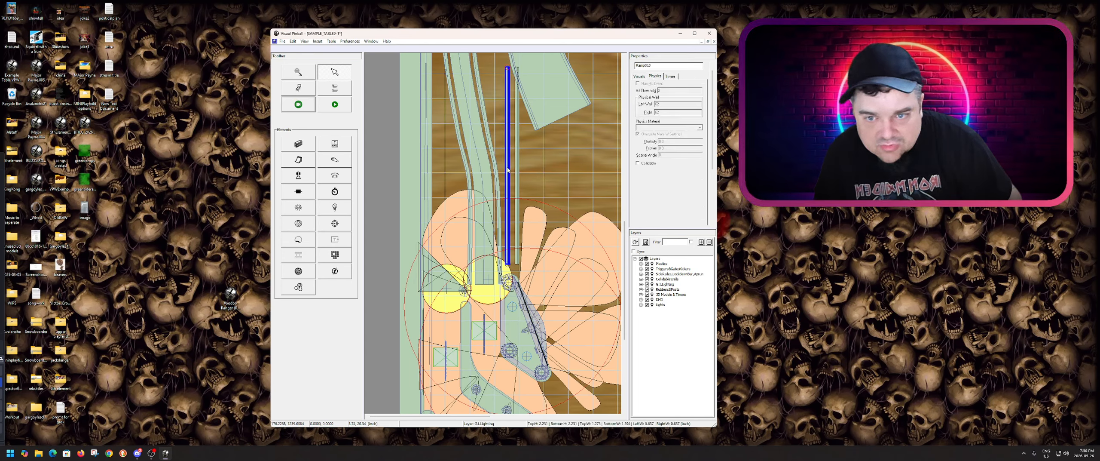
click(640, 76)
drag(508, 157, 472, 294)
drag(473, 188, 474, 289)
scroll(470, 299, up, 1)
scroll(514, 237, up, 1)
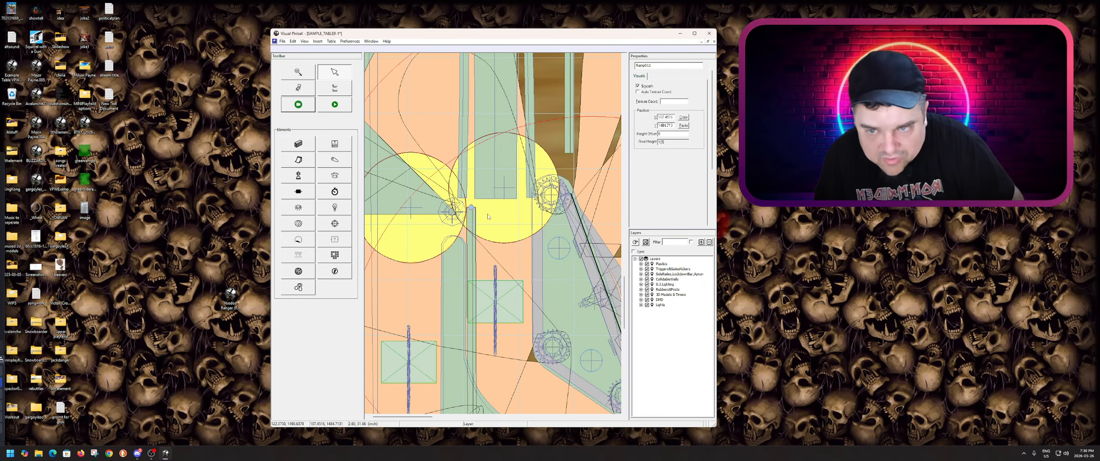
Align the shortened wire with the left side wire and adjust its upper end point to meet that wire's lower end.
drag(475, 226, 463, 215)
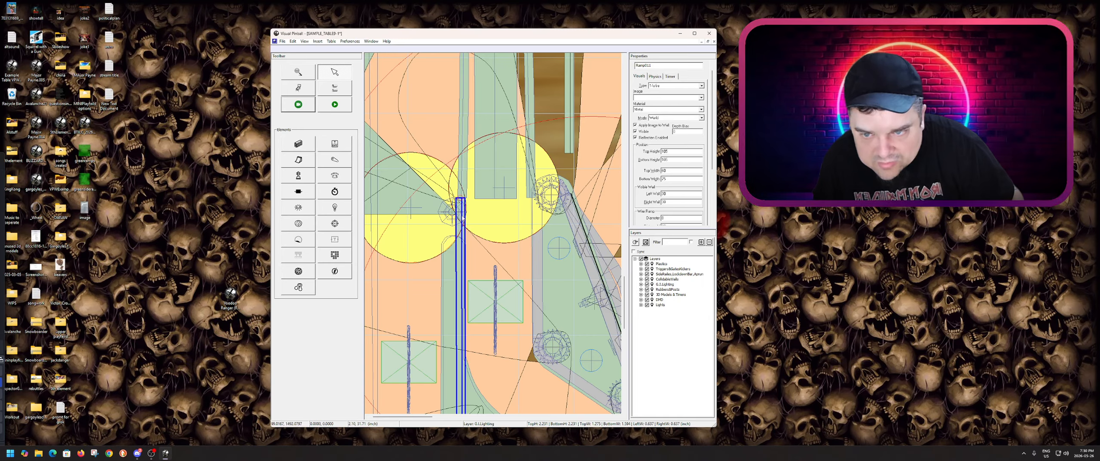
scroll(462, 215, up, 1)
scroll(462, 219, up, 1)
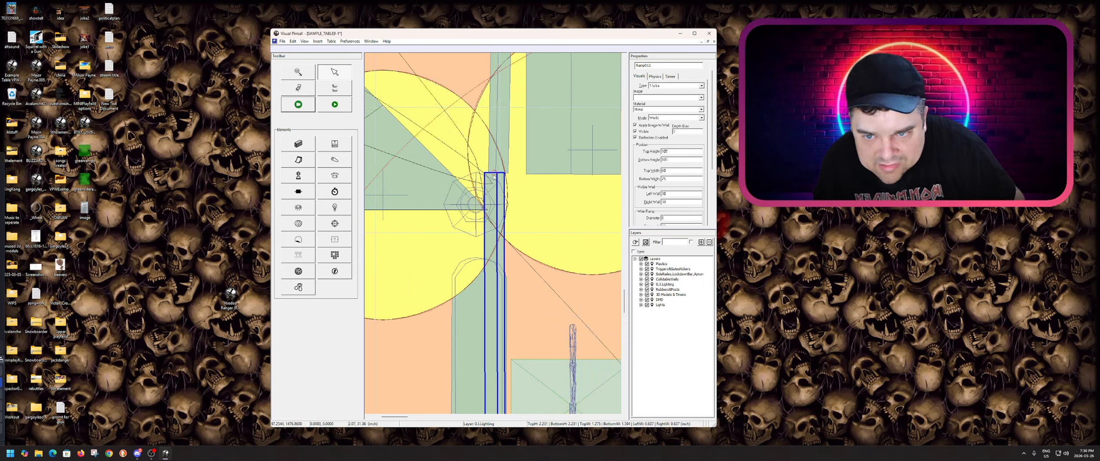
click(494, 176)
drag(495, 174, 495, 179)
scroll(519, 210, down, 3)
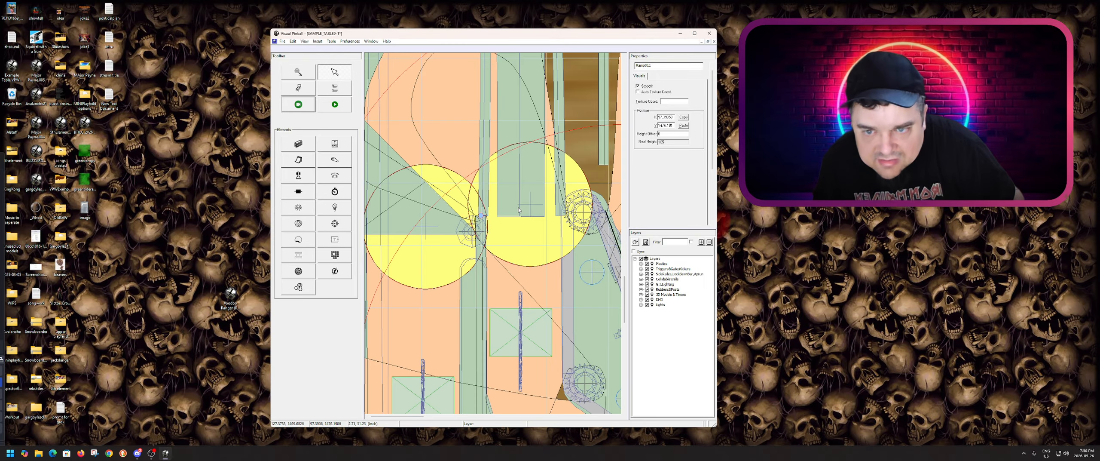
scroll(468, 254, down, 2)
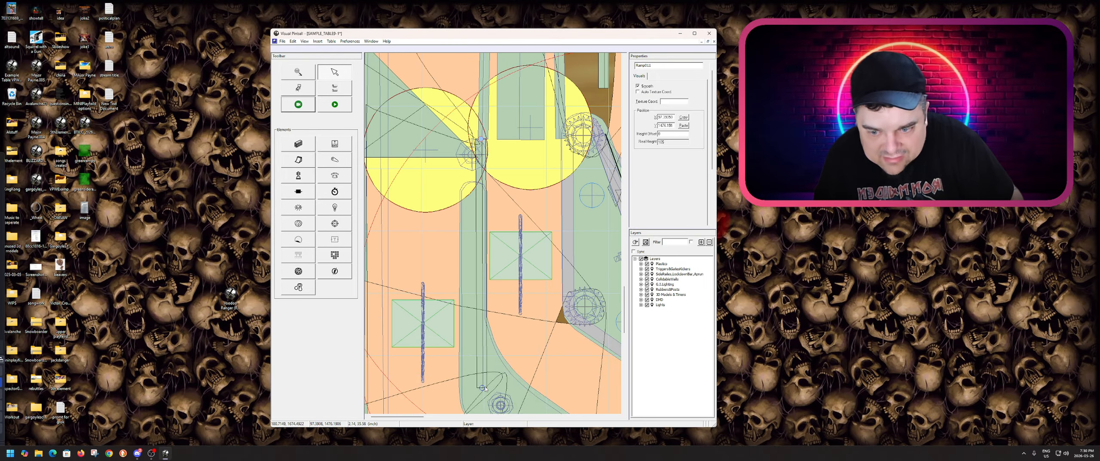
Add two control points to the 105-high wire below the long ramp and bend it into a curve.
right_click(523, 166)
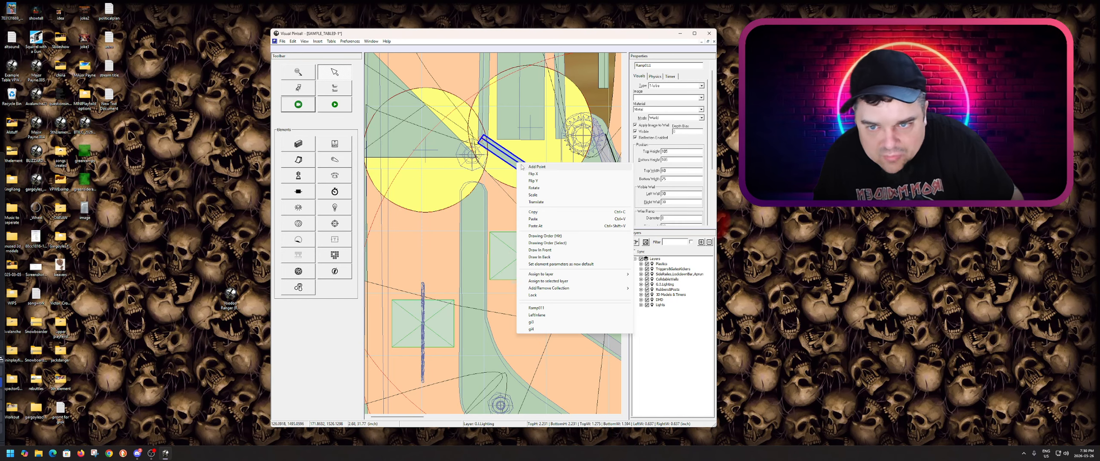
click(523, 167)
right_click(533, 174)
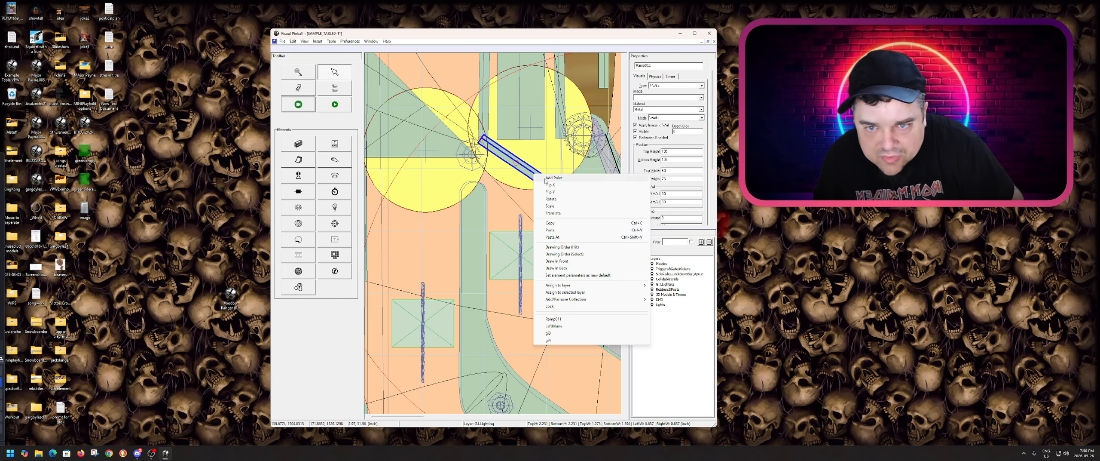
click(535, 176)
drag(517, 163, 529, 212)
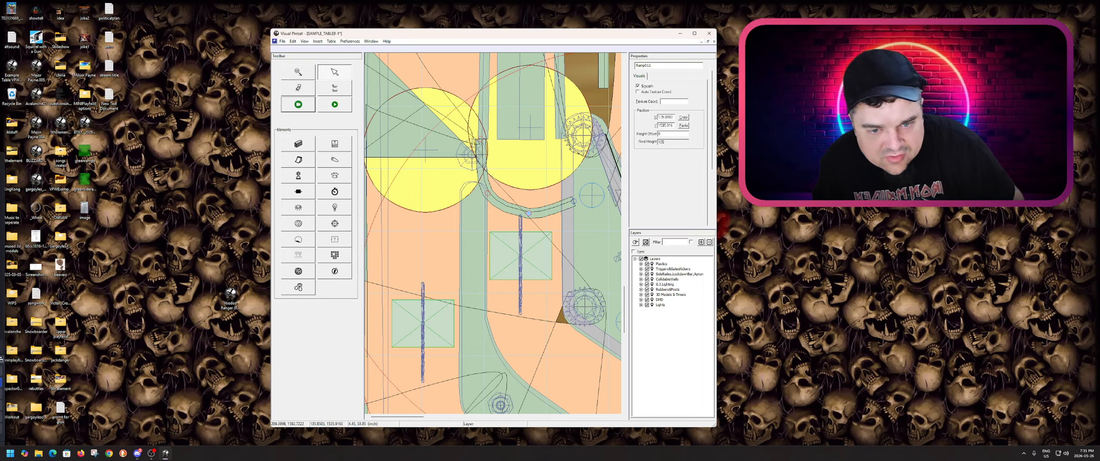
Hide the rubbers and posts layer and the Lights layer, keeping the other layers shown.
click(640, 259)
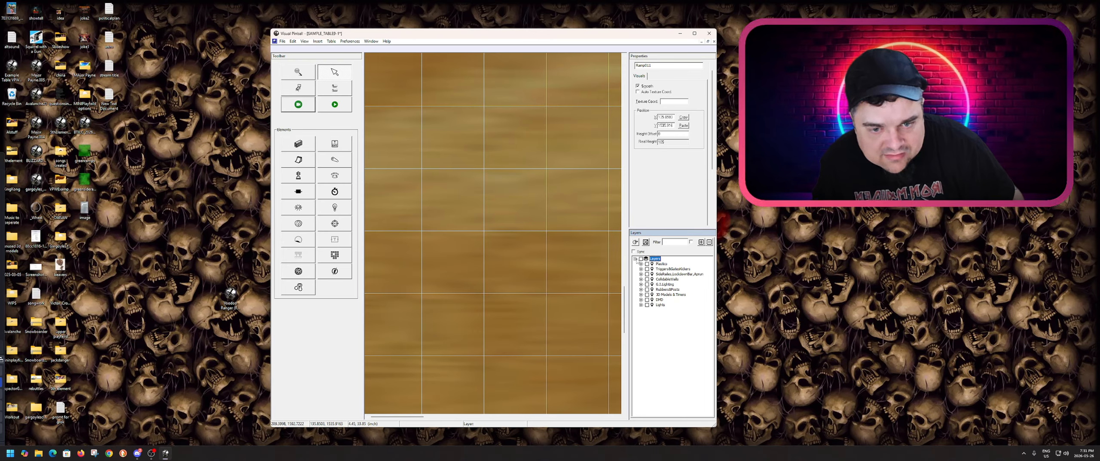
click(640, 259)
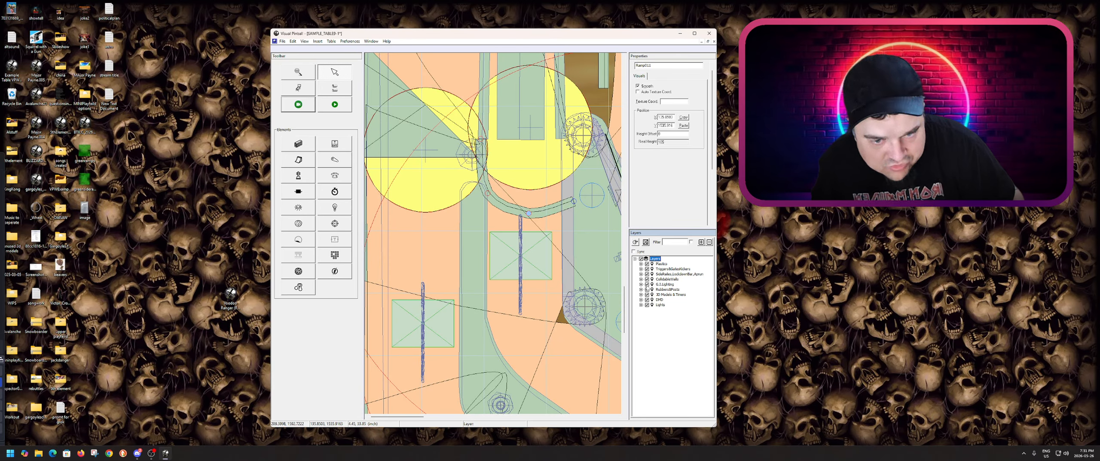
click(646, 284)
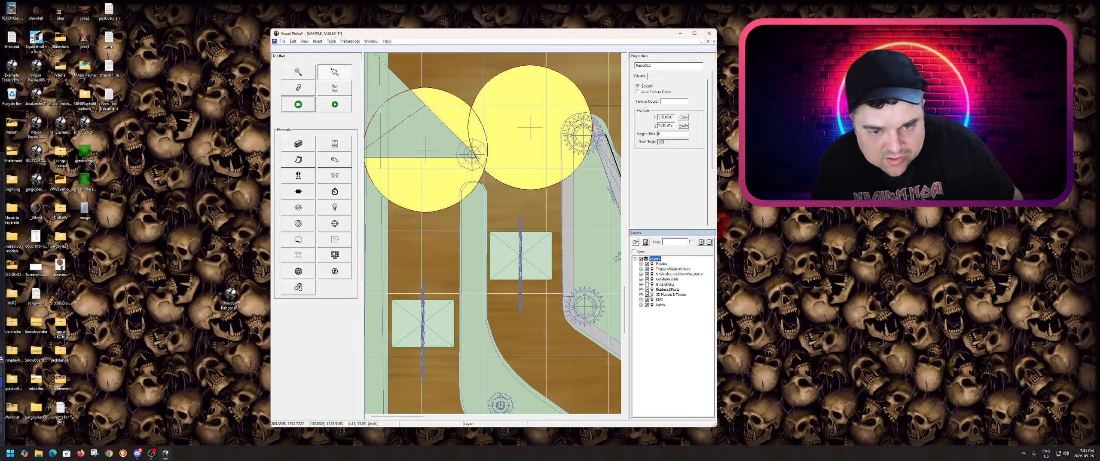
click(647, 289)
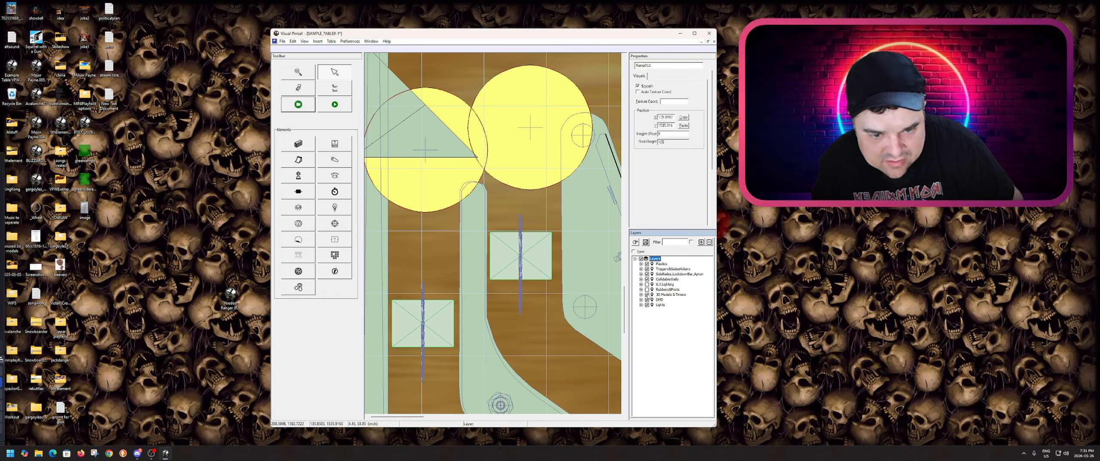
click(647, 304)
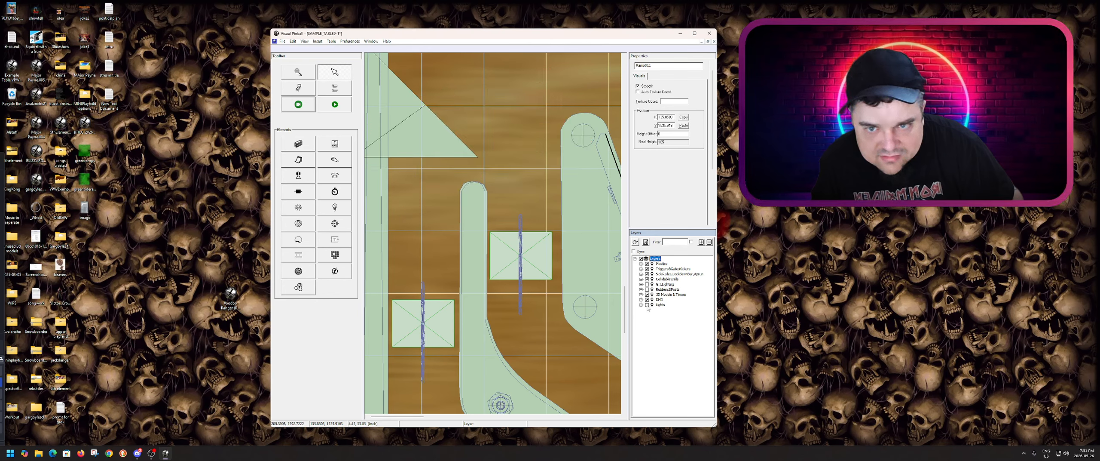
click(646, 289)
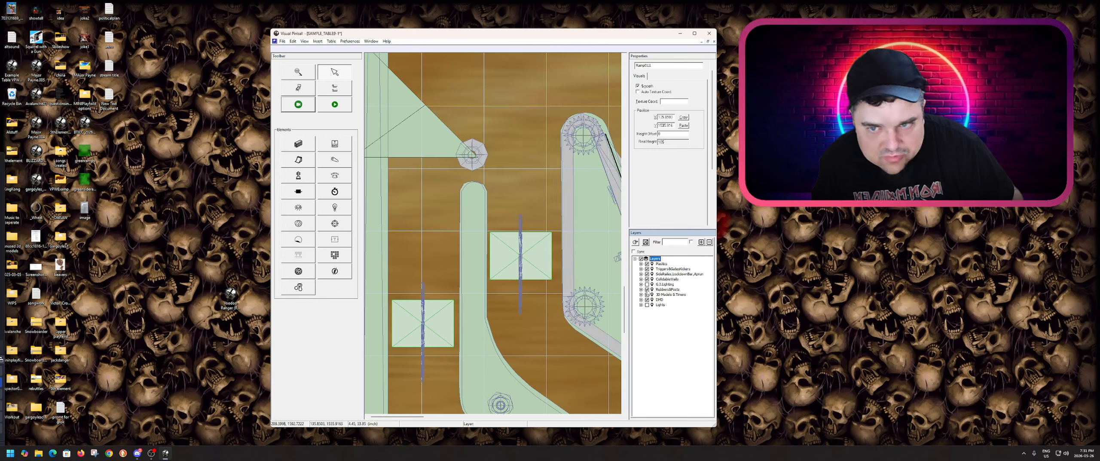
click(647, 289)
click(647, 284)
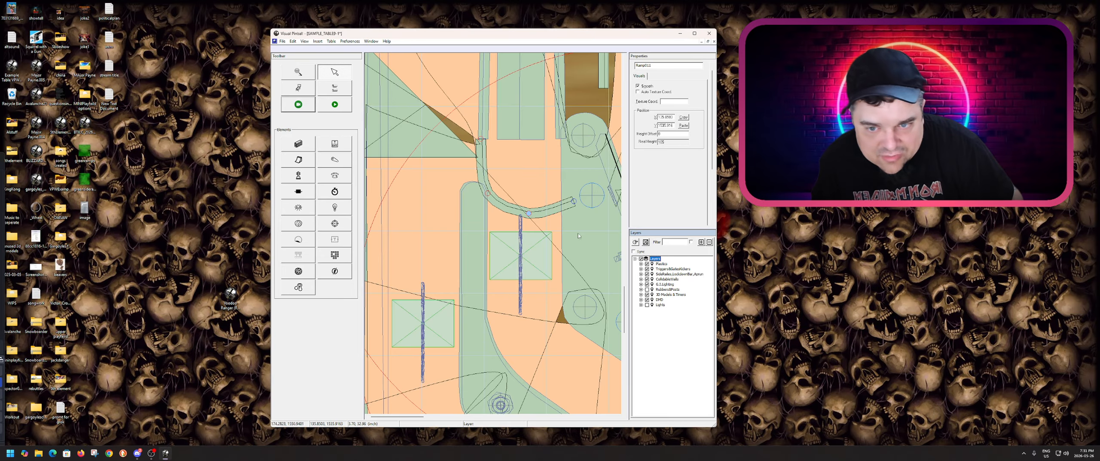
scroll(531, 296, down, 3)
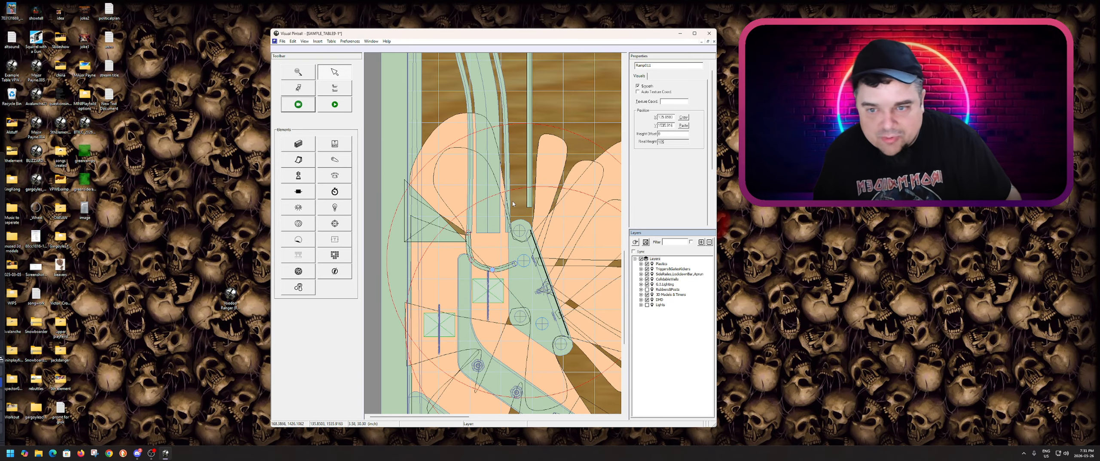
Add a new layer and rename it Ramps.
click(665, 312)
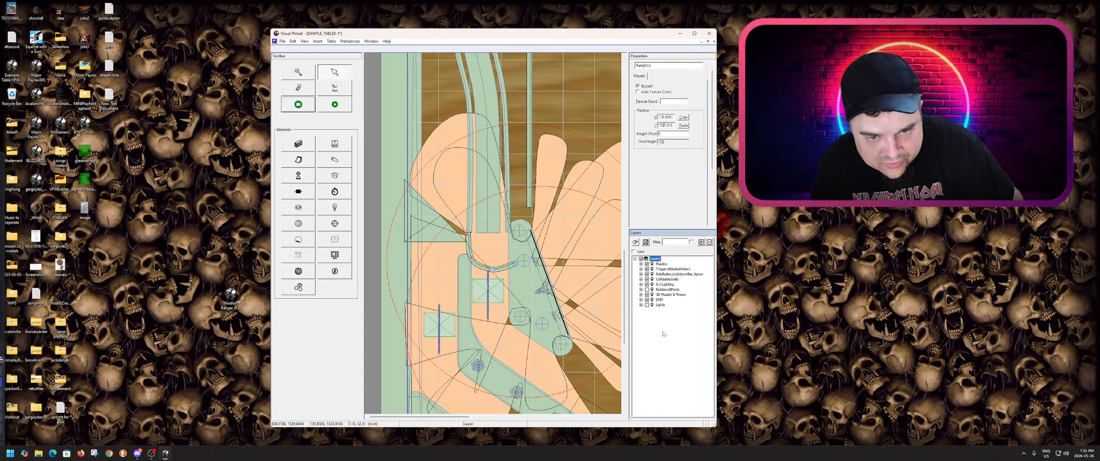
click(701, 242)
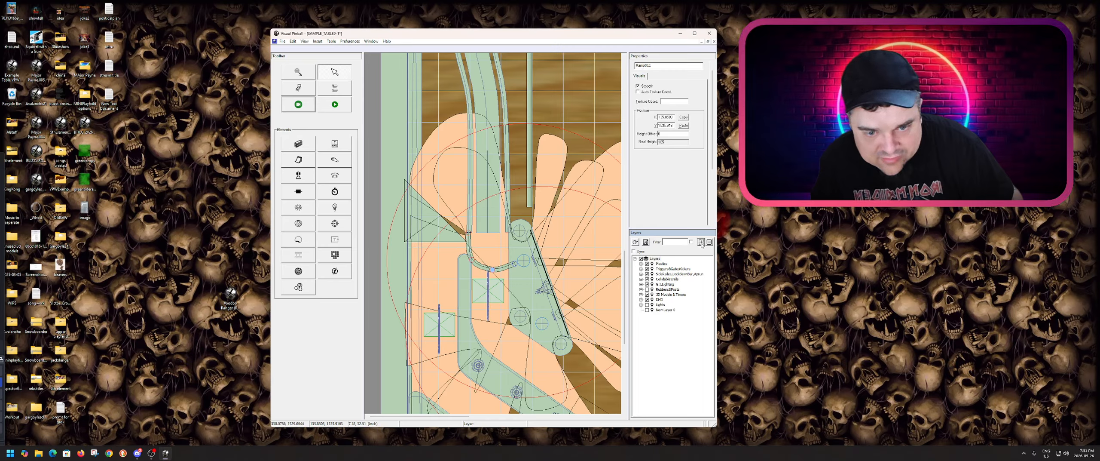
click(659, 310)
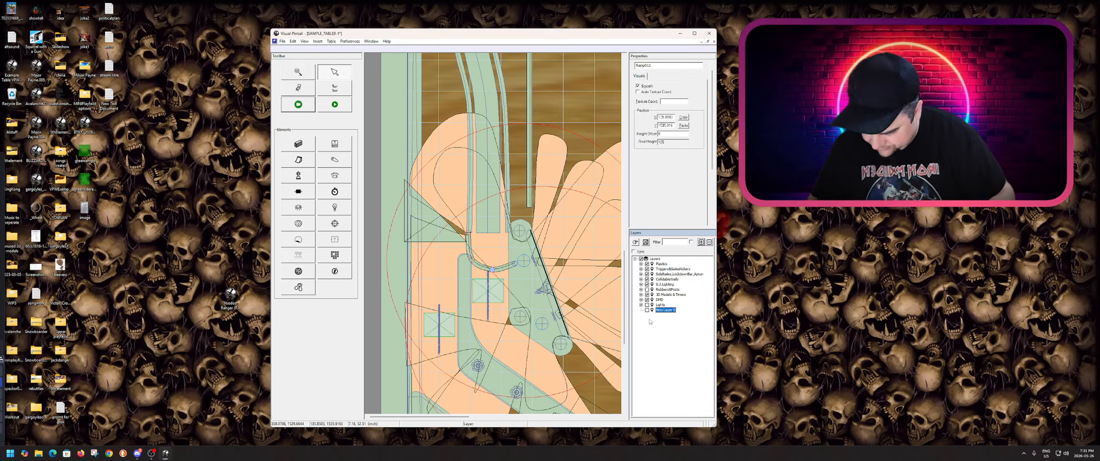
key(F2)
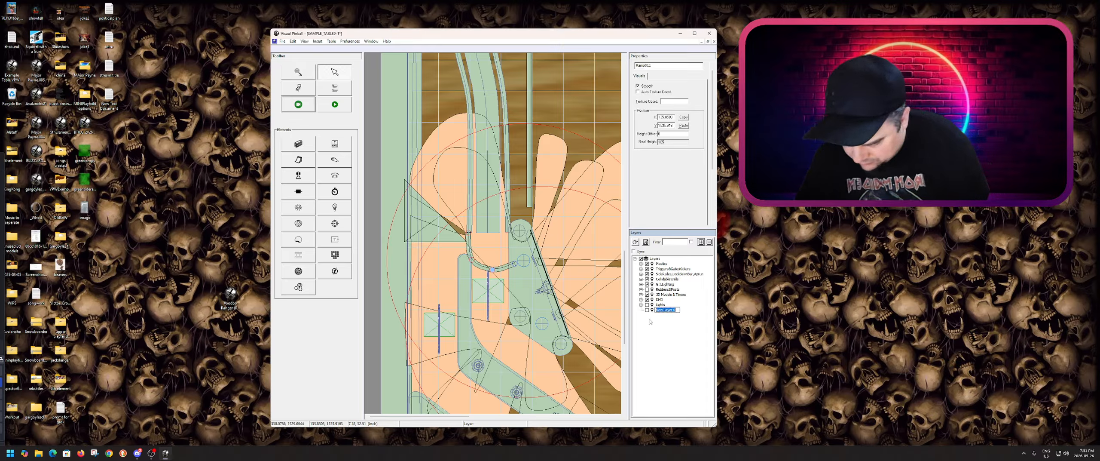
text(Ramps)
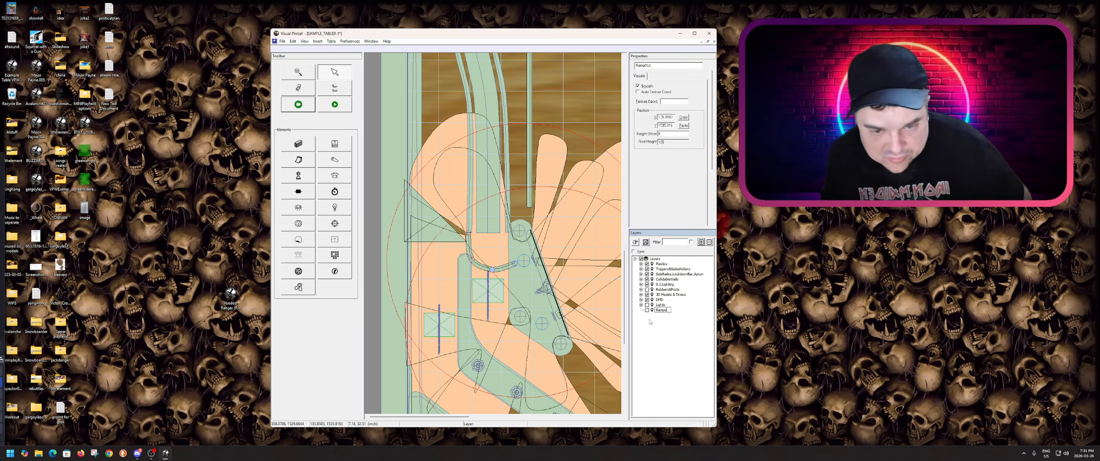
key(Return)
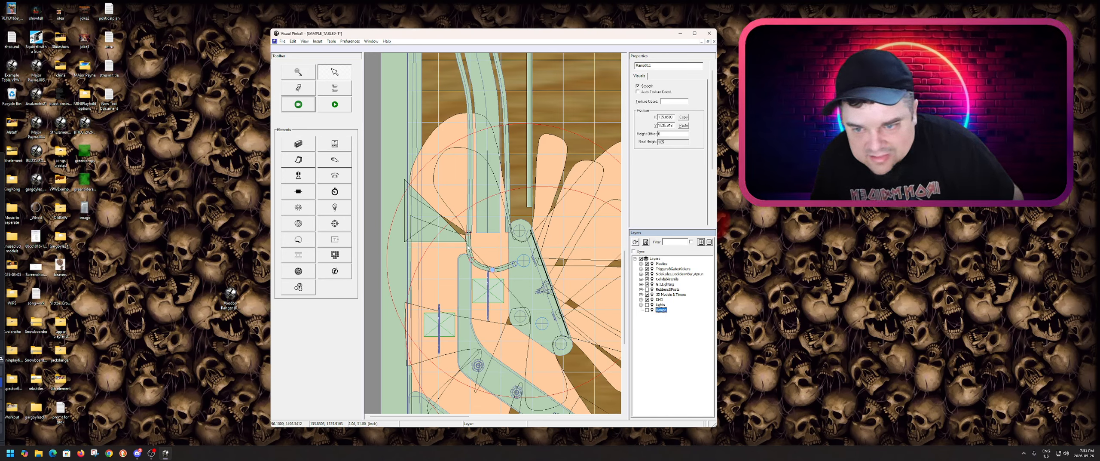
Select all the ramps and side wires, including the curved and straight wires, and assign them to the Ramps layer.
click(469, 248)
click(476, 218)
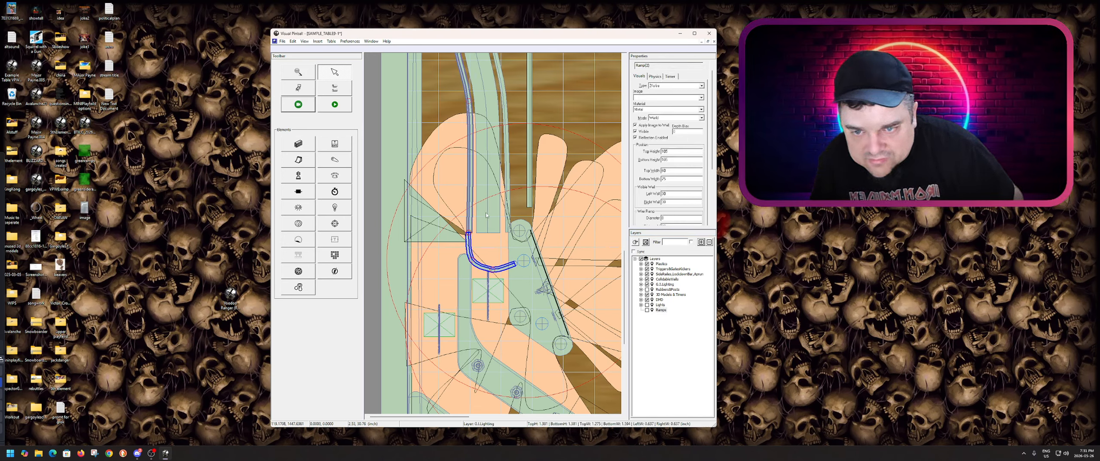
shift+click(485, 214)
shift+click(508, 194)
click(528, 173)
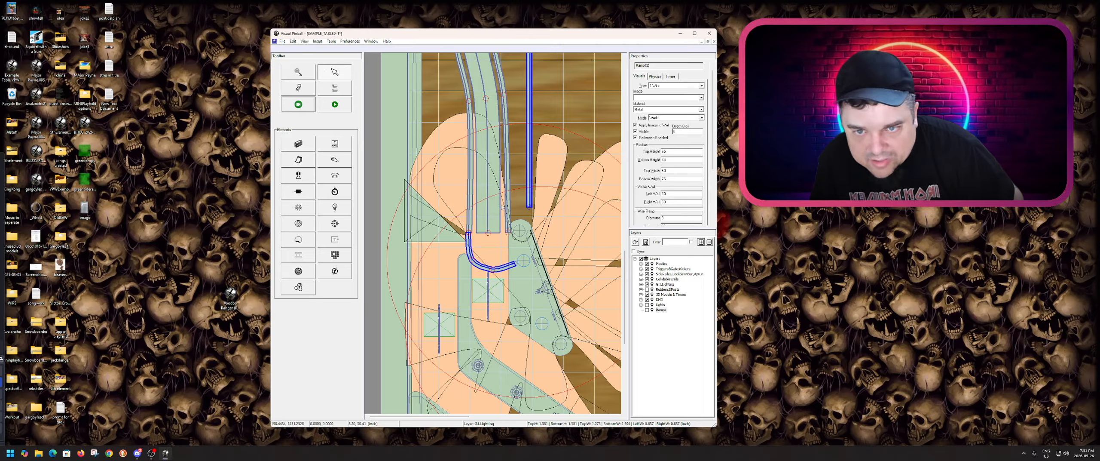
scroll(507, 217, up, 5)
shift+click(525, 140)
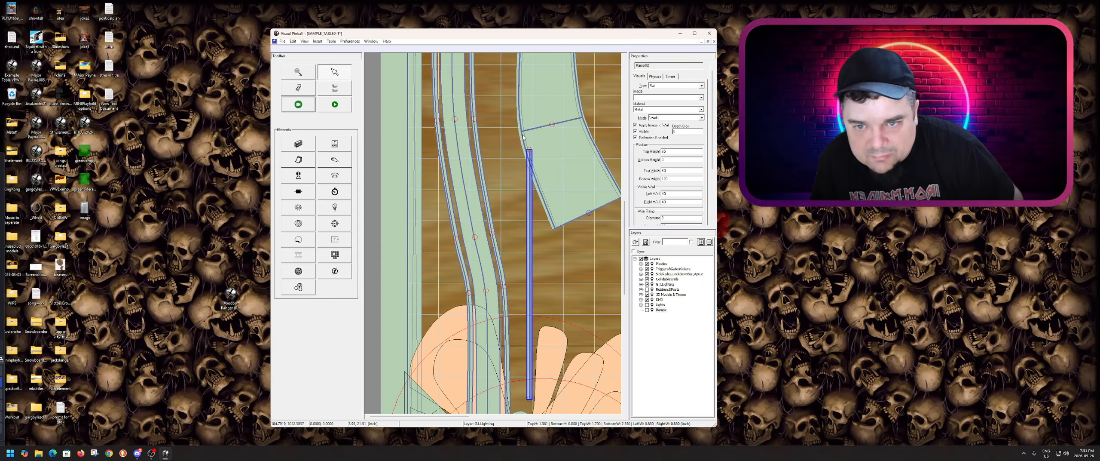
shift+click(522, 136)
shift+click(592, 122)
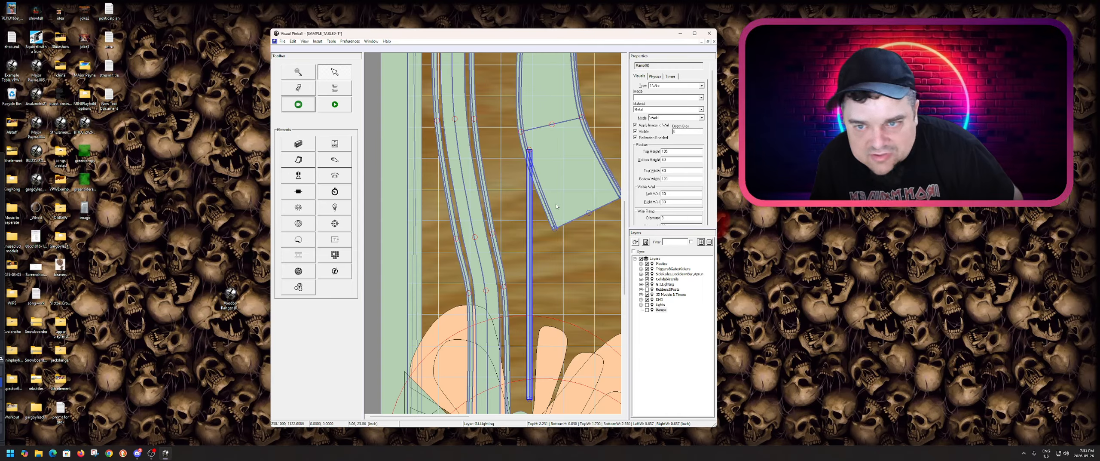
scroll(542, 212, up, 5)
shift+click(523, 194)
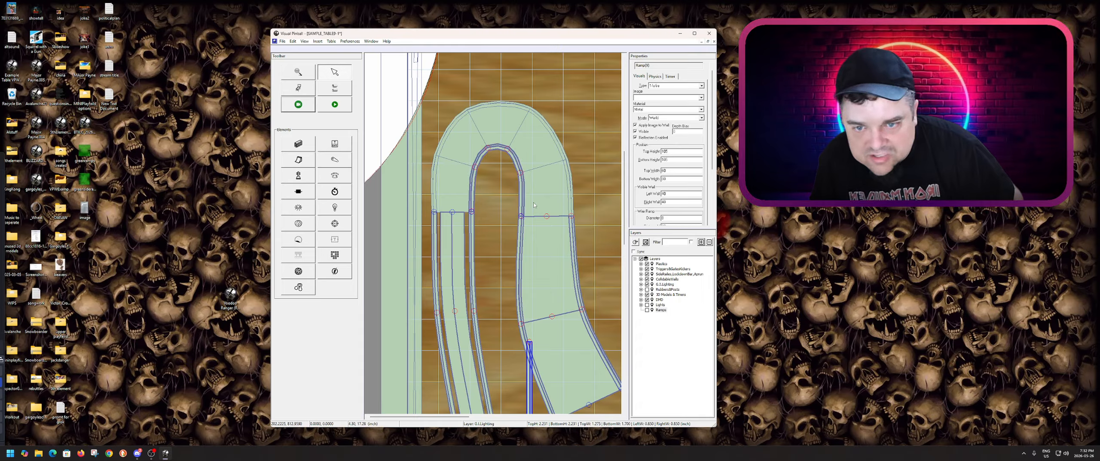
shift+click(557, 194)
shift+click(571, 194)
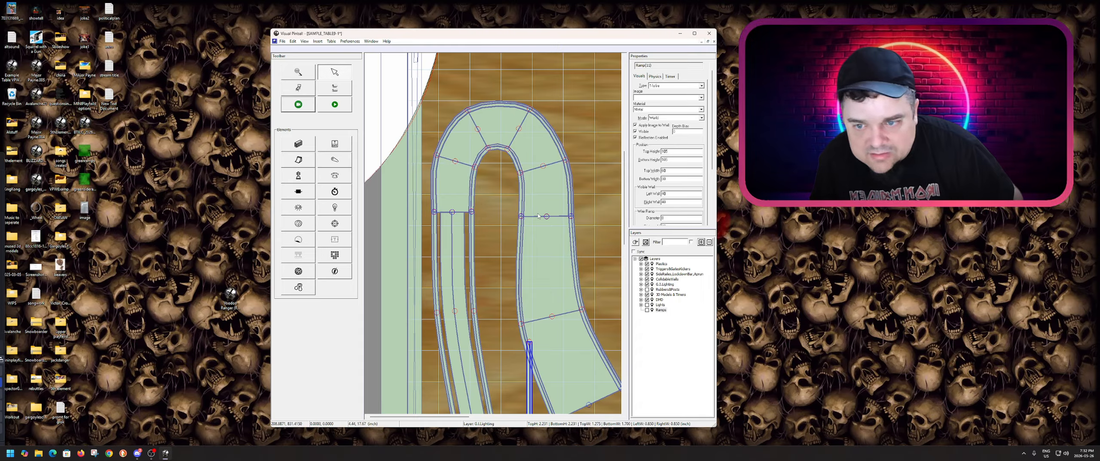
right_click(538, 204)
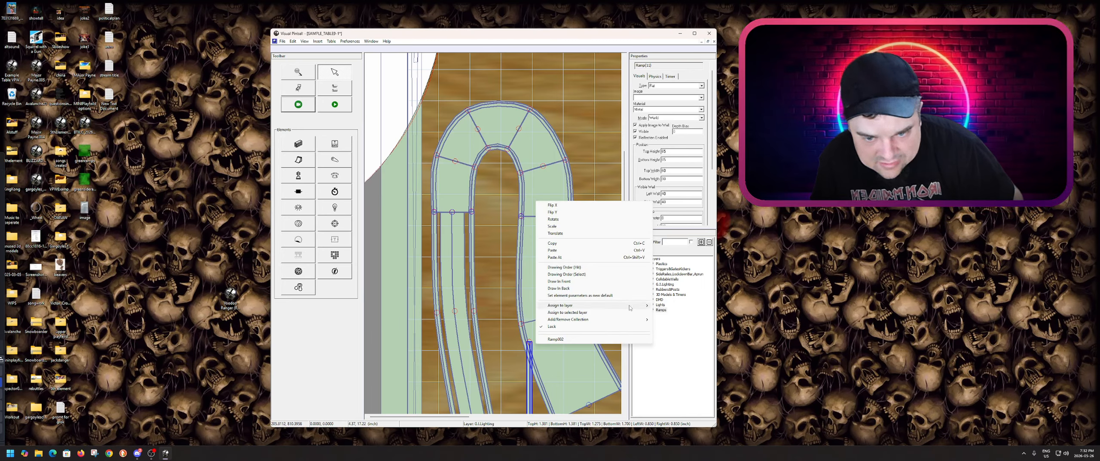
mouse_move(629, 308)
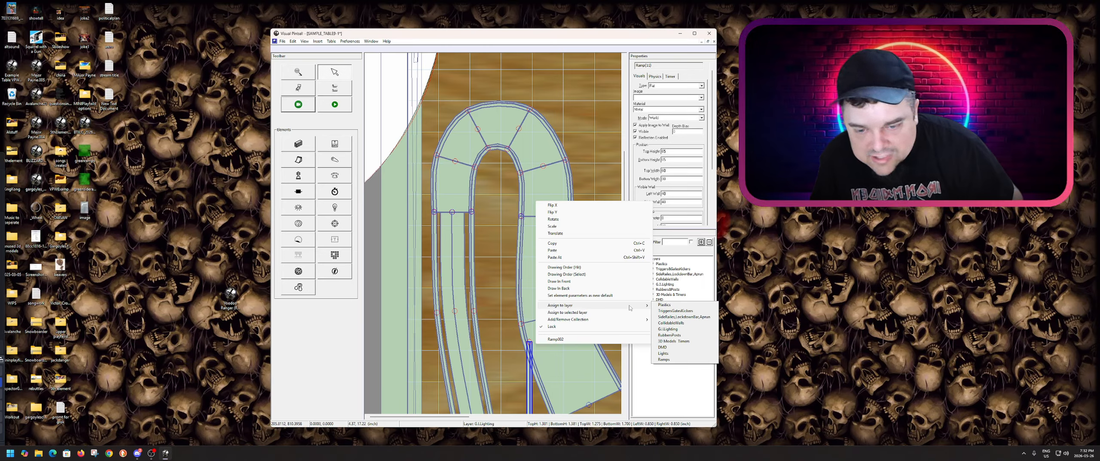
click(680, 360)
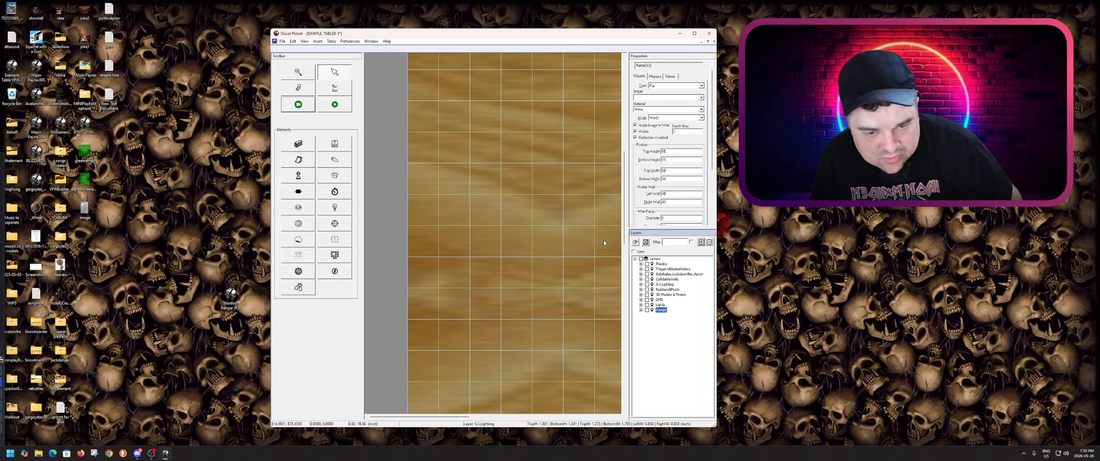
Show only the Ramps layer and clear the selection.
click(647, 310)
scroll(518, 223, down, 4)
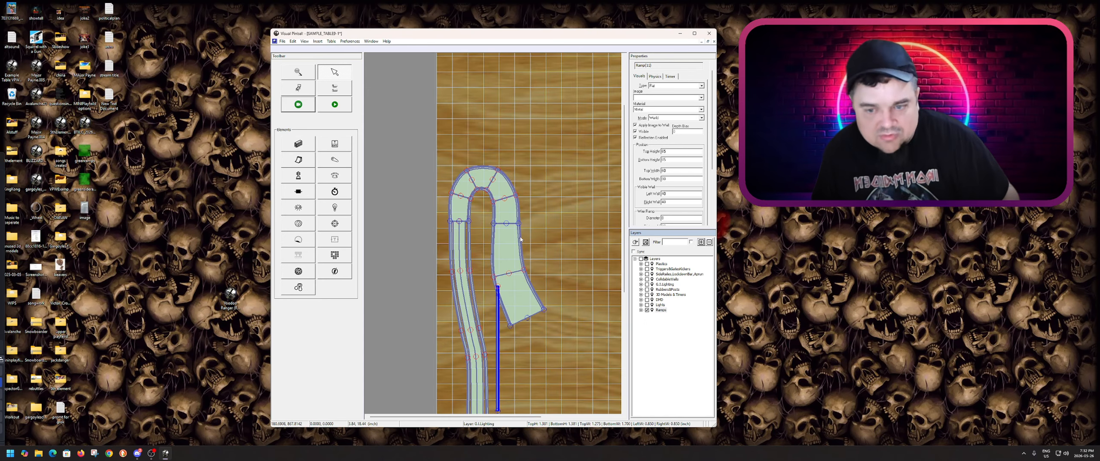
click(517, 223)
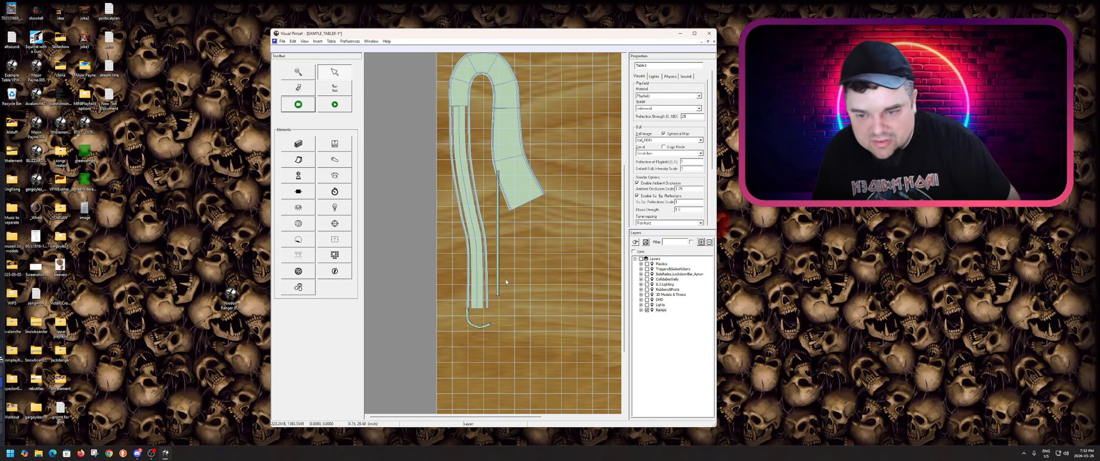
Bring the curved wire's free end up to the right side wire's lower end and add a control point to form a U.
scroll(505, 269, up, 4)
scroll(514, 308, up, 2)
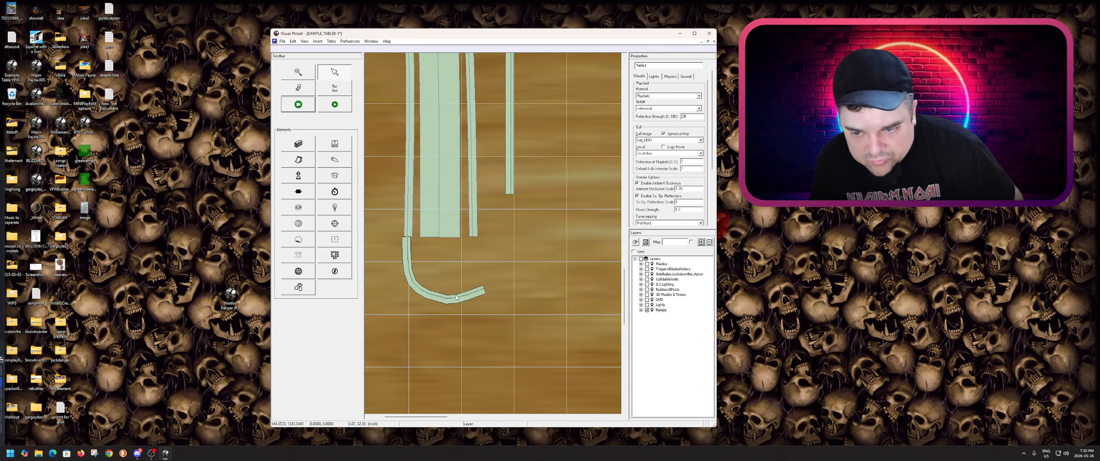
click(483, 291)
drag(484, 292, 475, 235)
right_click(466, 262)
click(484, 266)
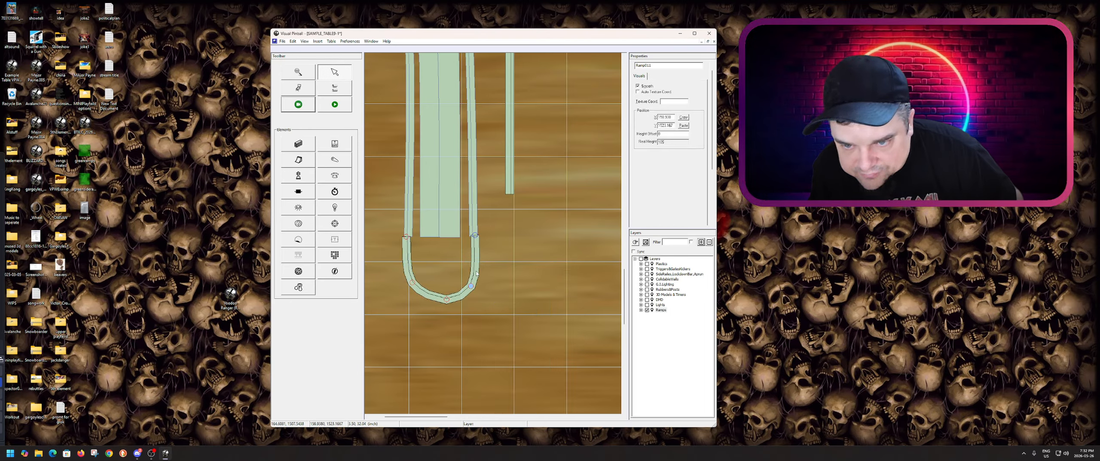
Line up the U-shaped wire's right end point with the right side wire and nudge the control point below it inward.
scroll(472, 275, up, 2)
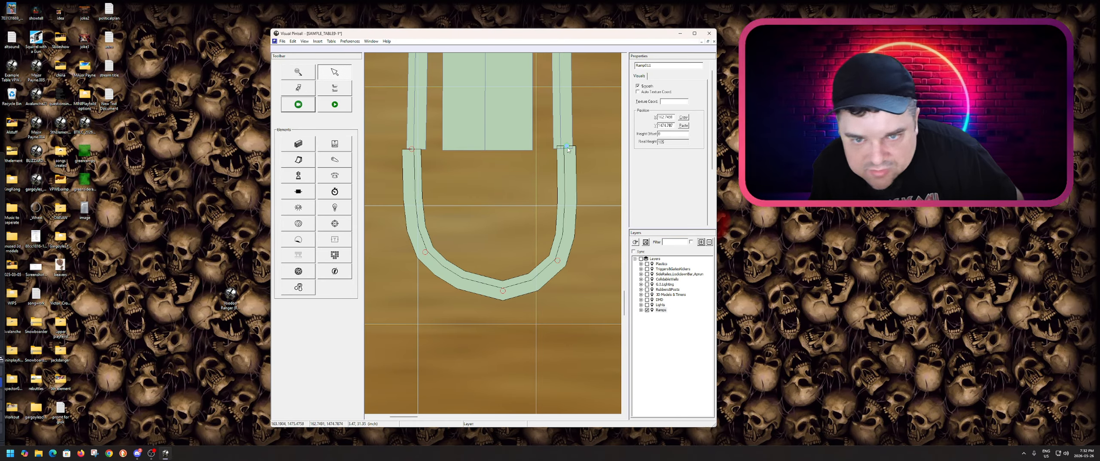
drag(568, 148, 565, 152)
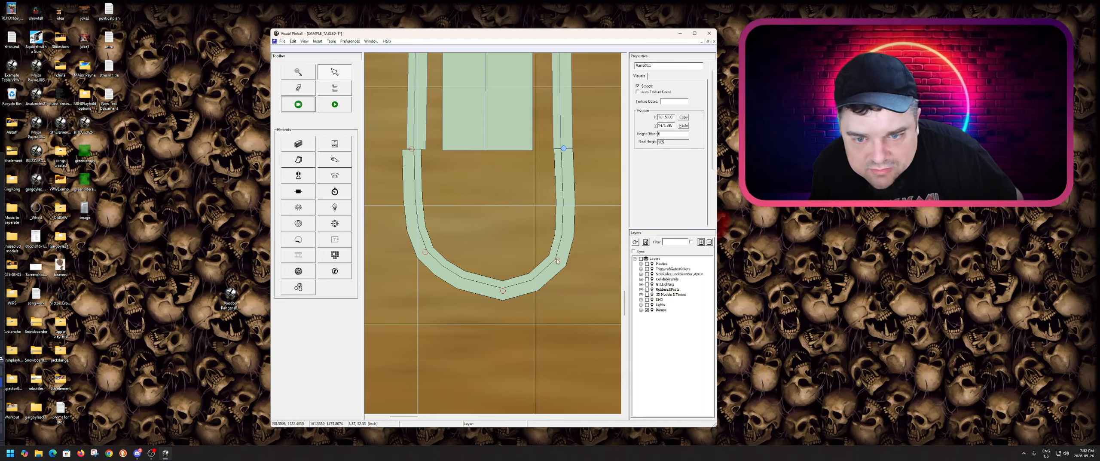
drag(557, 260, 555, 261)
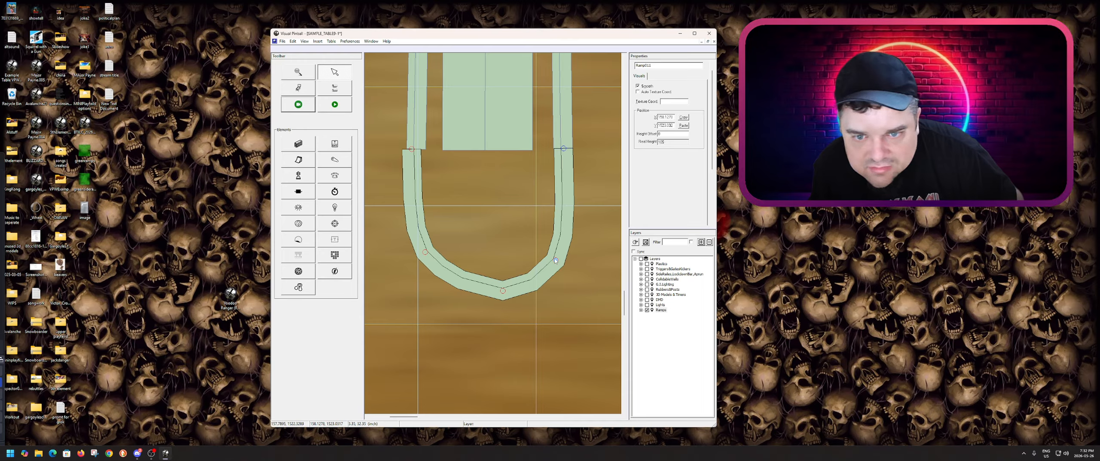
Add another control point along the bottom of the U-shaped wire and adjust its points into an even, rounded curve.
drag(503, 289, 558, 253)
right_click(509, 285)
click(519, 289)
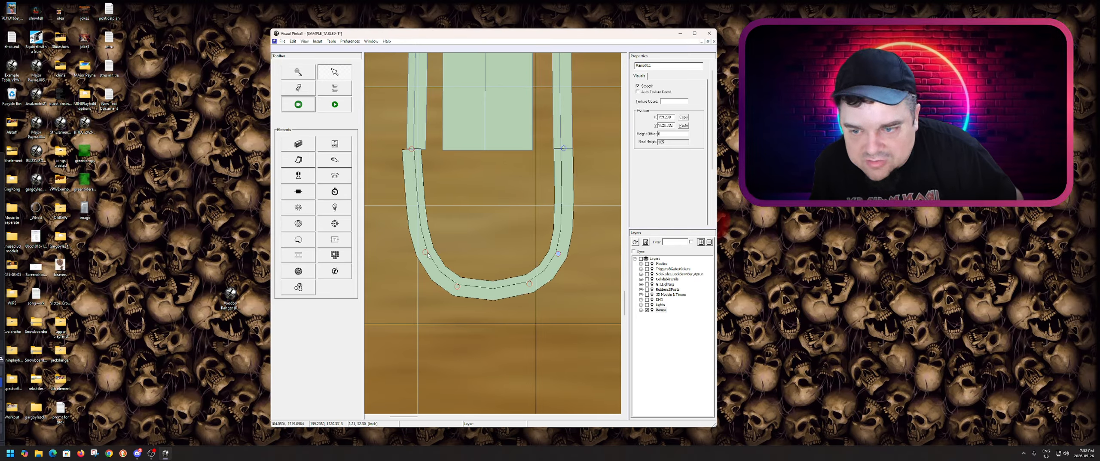
drag(426, 253, 424, 255)
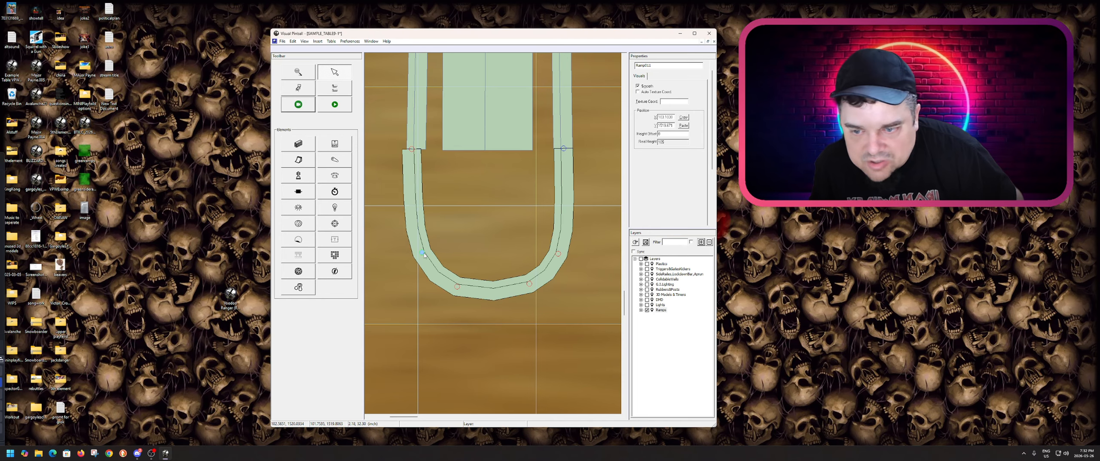
Test-play the table to check how the U-shaped wire joins the long ramp's side wires, and return to the editor.
scroll(494, 257, down, 2)
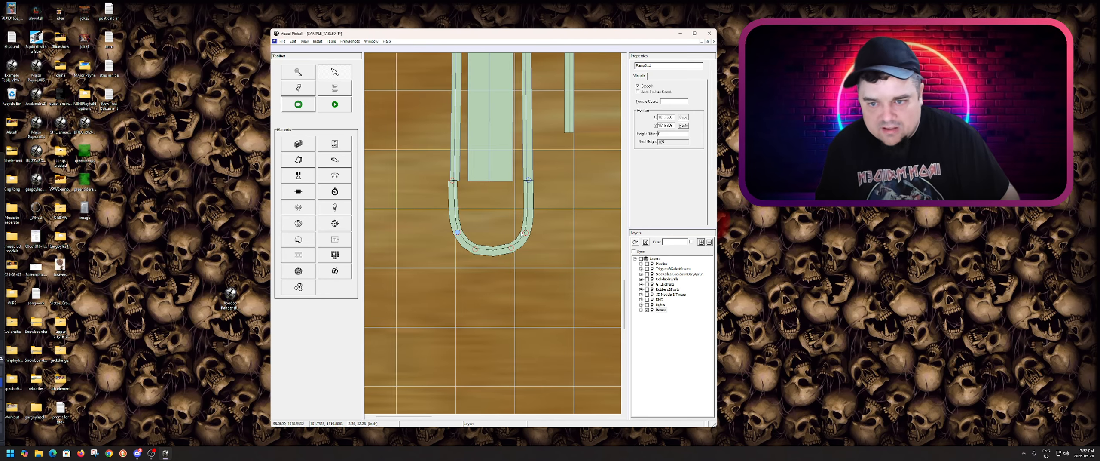
click(505, 252)
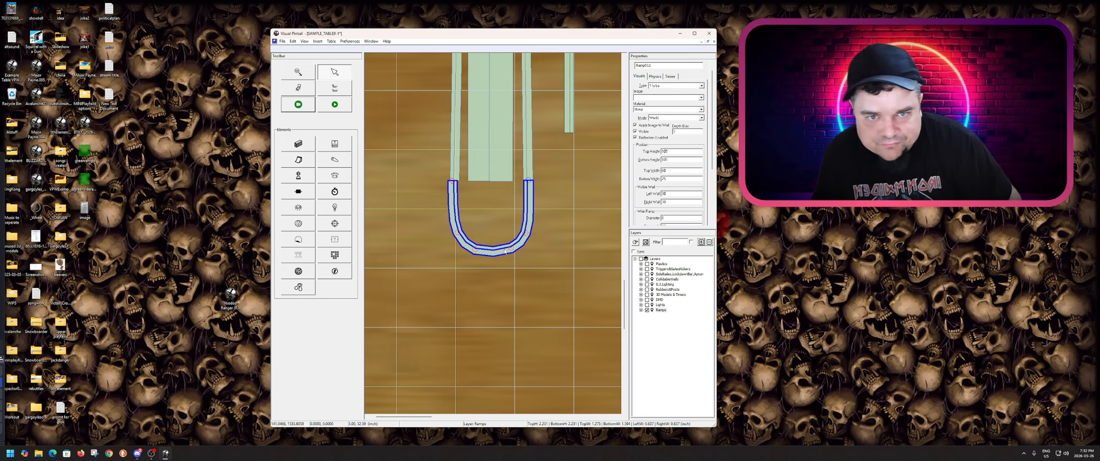
click(580, 174)
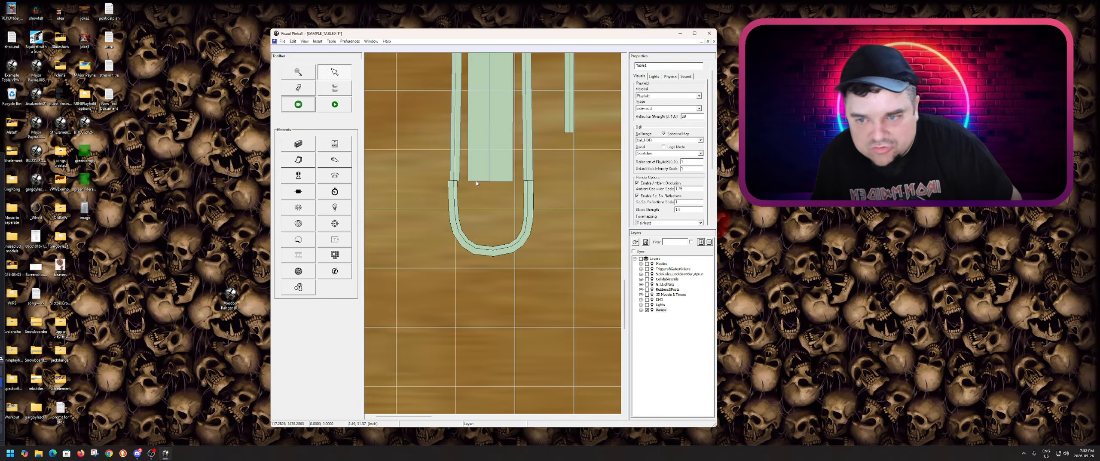
scroll(475, 234, up, 2)
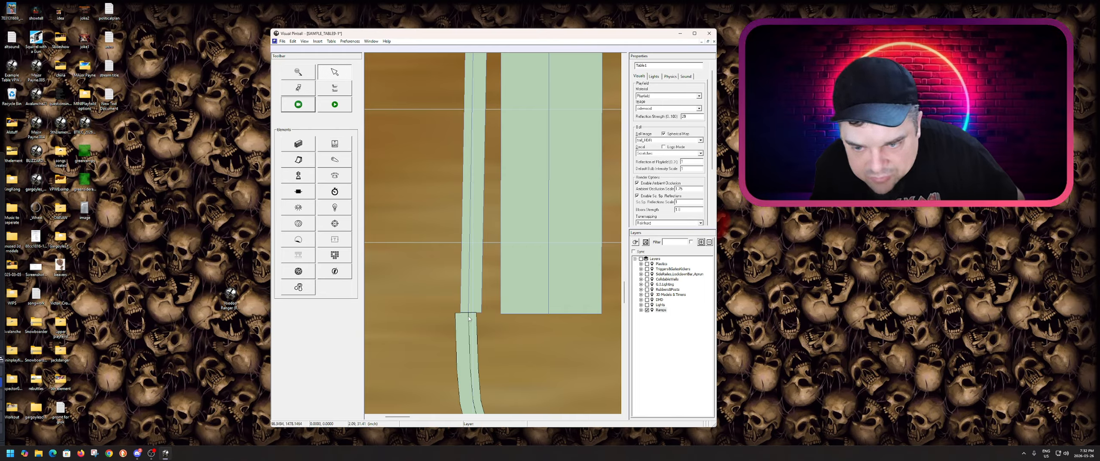
click(334, 104)
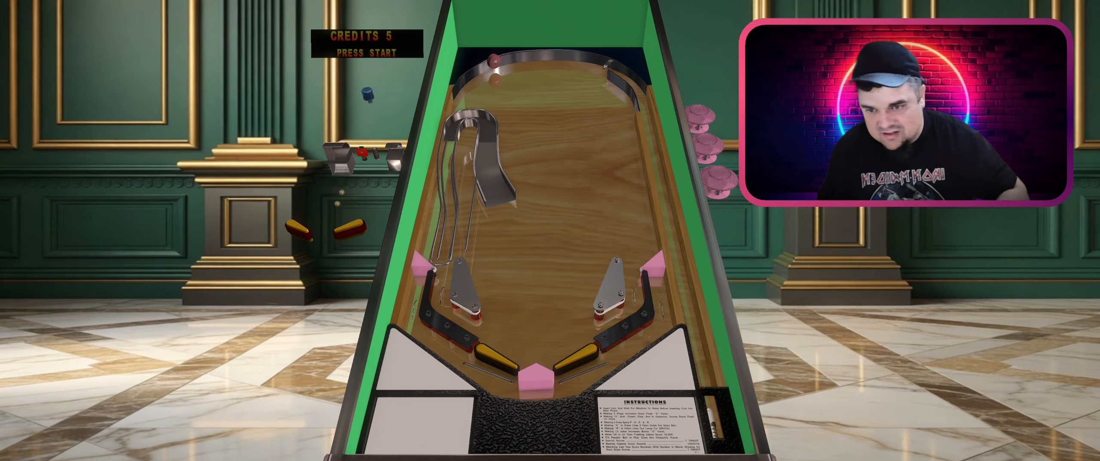
key(Escape)
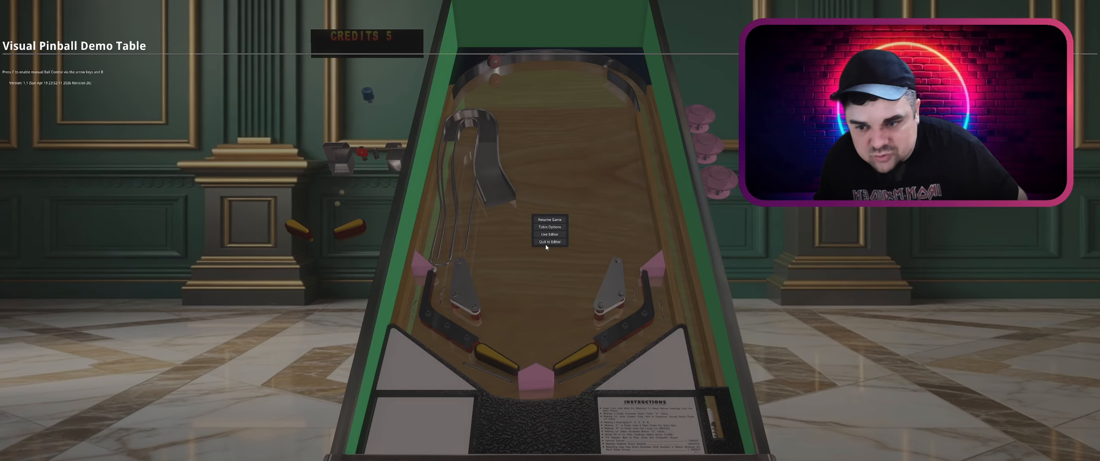
click(546, 244)
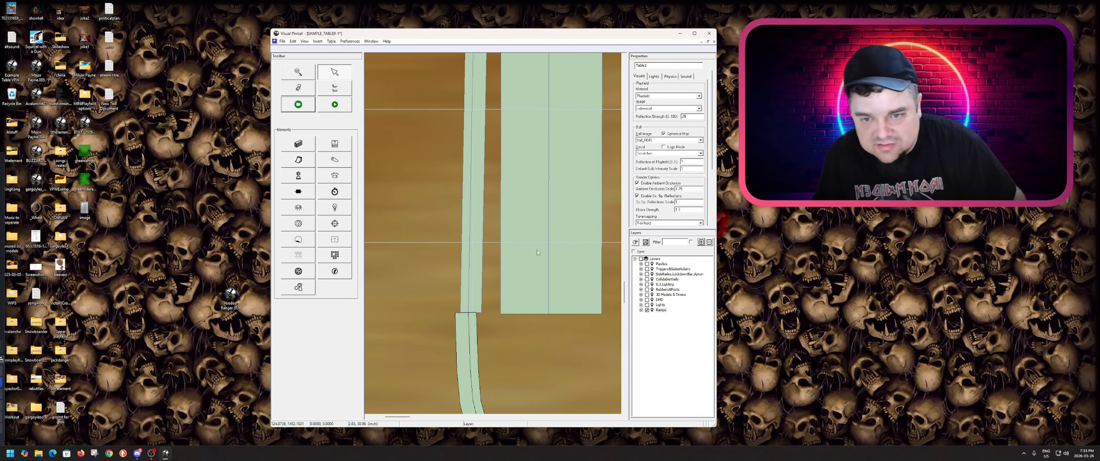
Move the separate straight wire below the long ramp and align its upper end with the left side wire's lower end.
scroll(499, 273, down, 2)
click(547, 159)
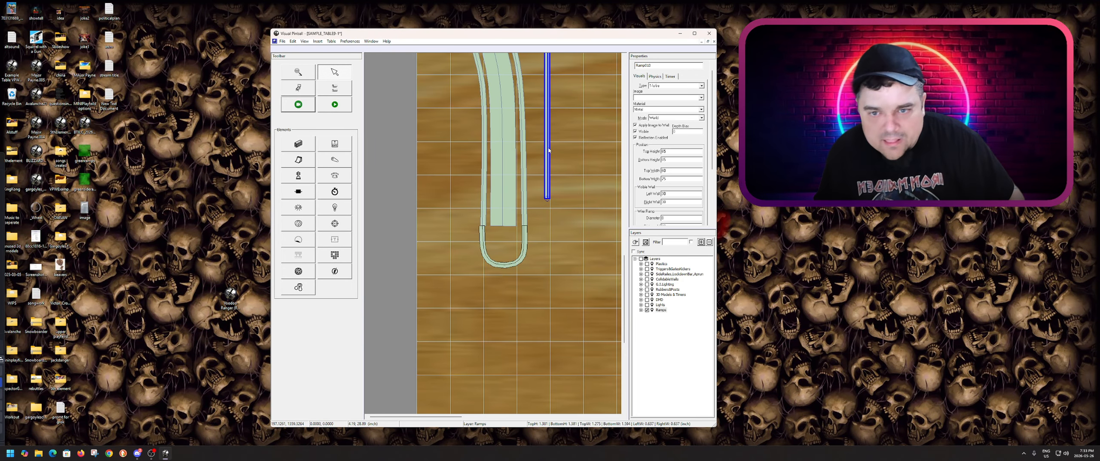
drag(547, 159, 501, 321)
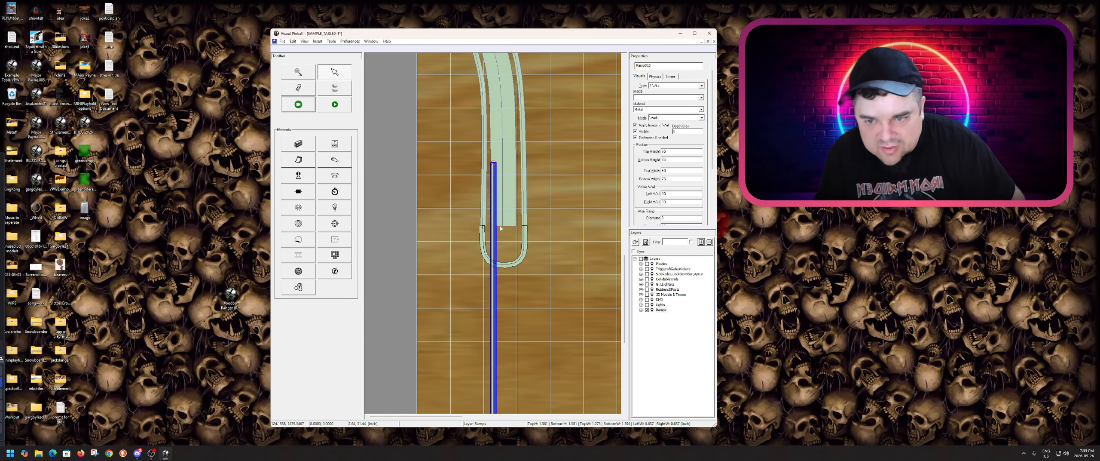
drag(494, 163, 482, 227)
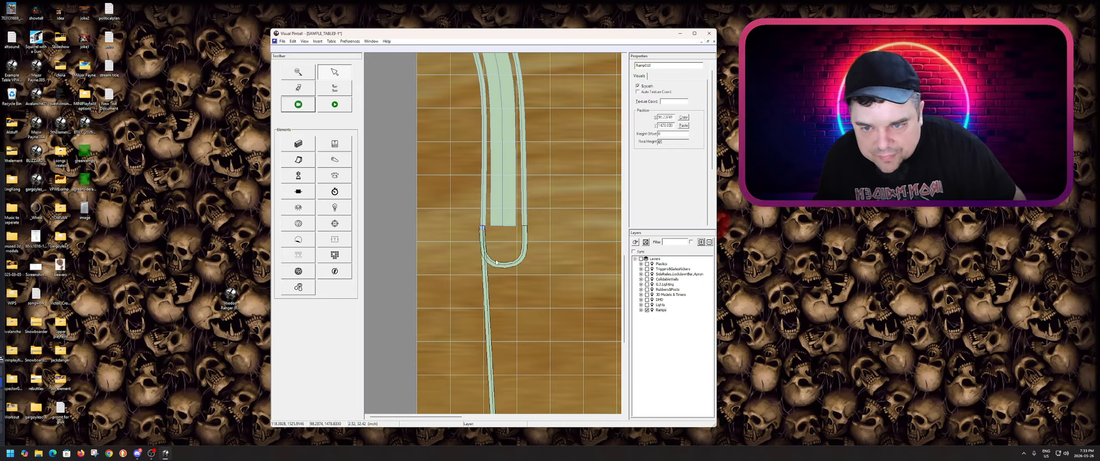
scroll(485, 270, up, 1)
scroll(486, 271, up, 3)
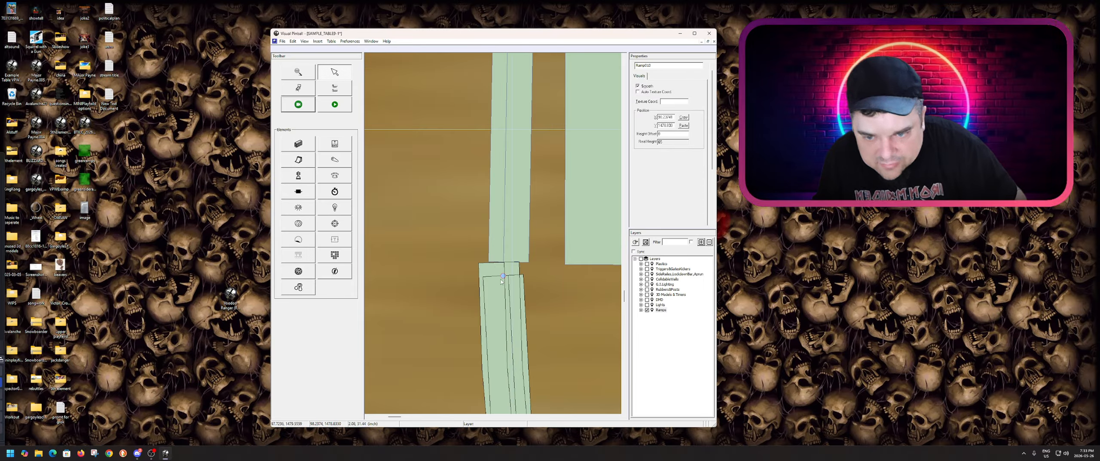
drag(503, 276, 504, 260)
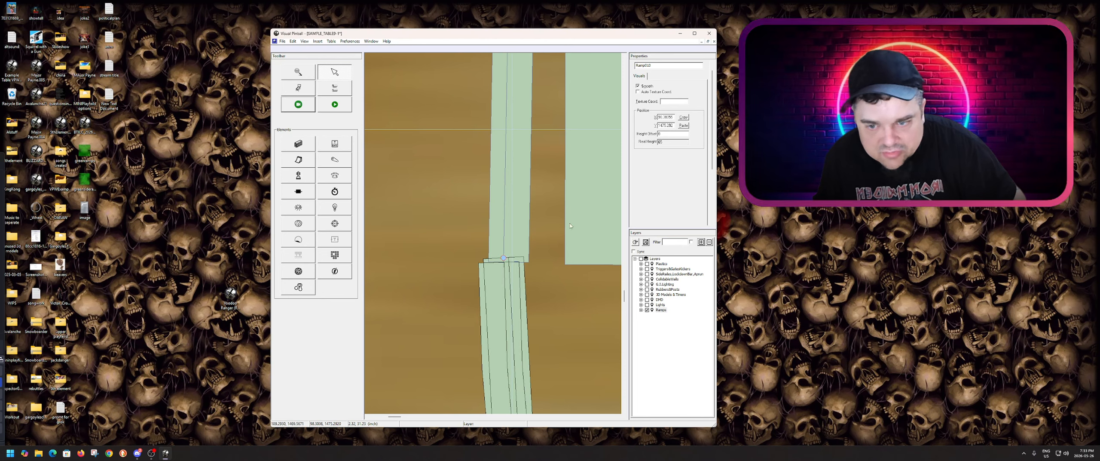
Delete the straight wire running down from the left side wire's lower end.
scroll(544, 208, down, 3)
click(513, 301)
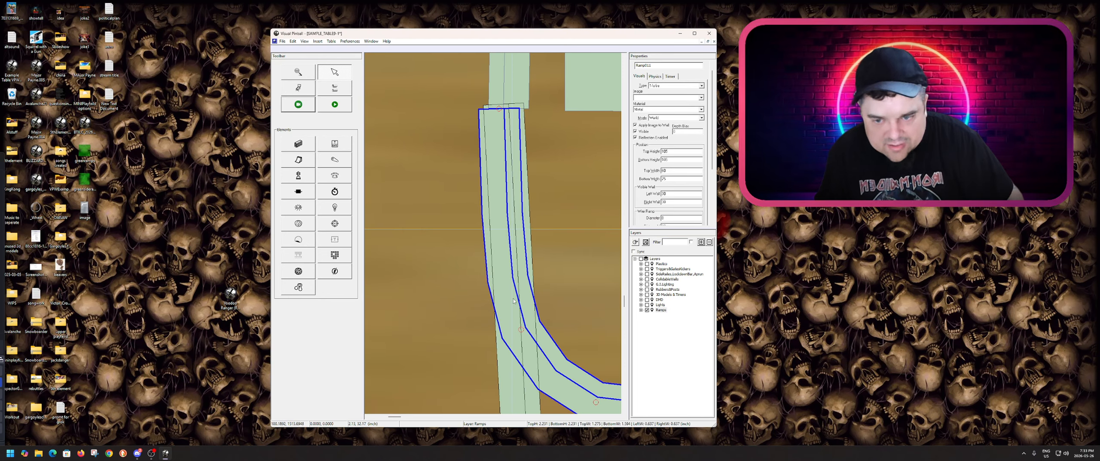
click(508, 357)
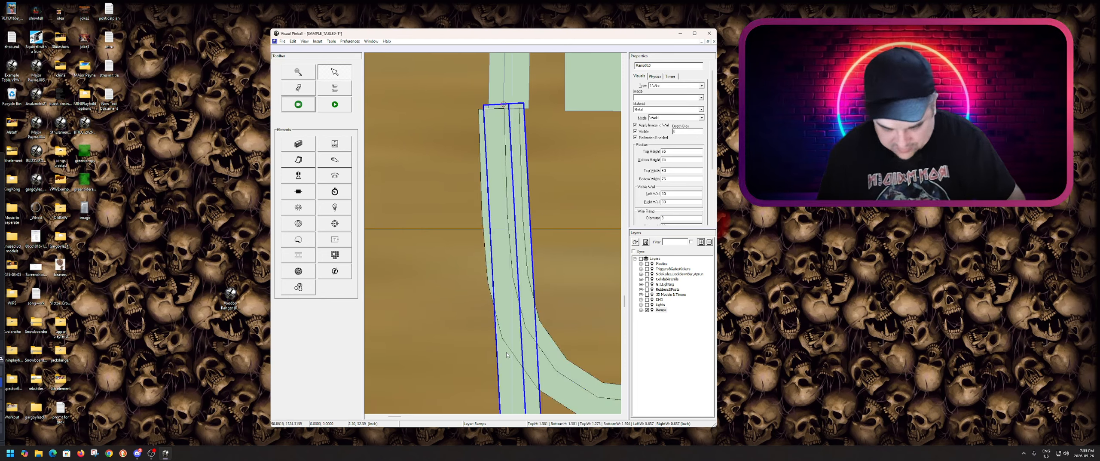
click(507, 355)
scroll(488, 257, down, 3)
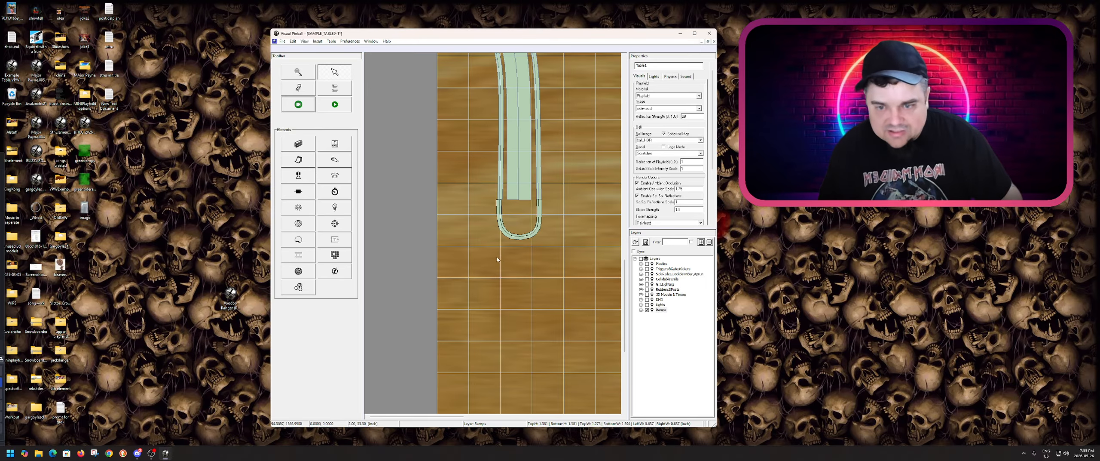
Duplicate the U-shaped wire in place and set the copy's top and bottom heights to 65.
click(506, 236)
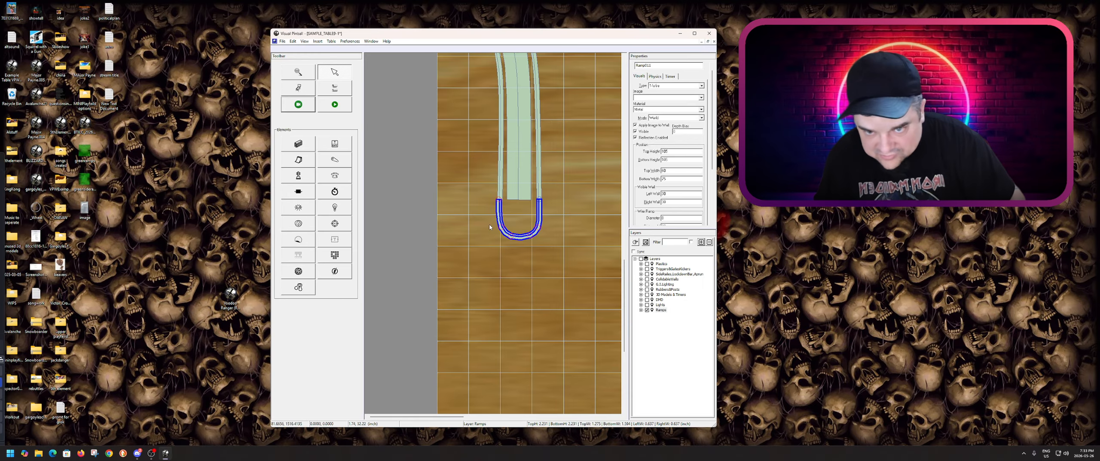
right_click(500, 216)
click(538, 347)
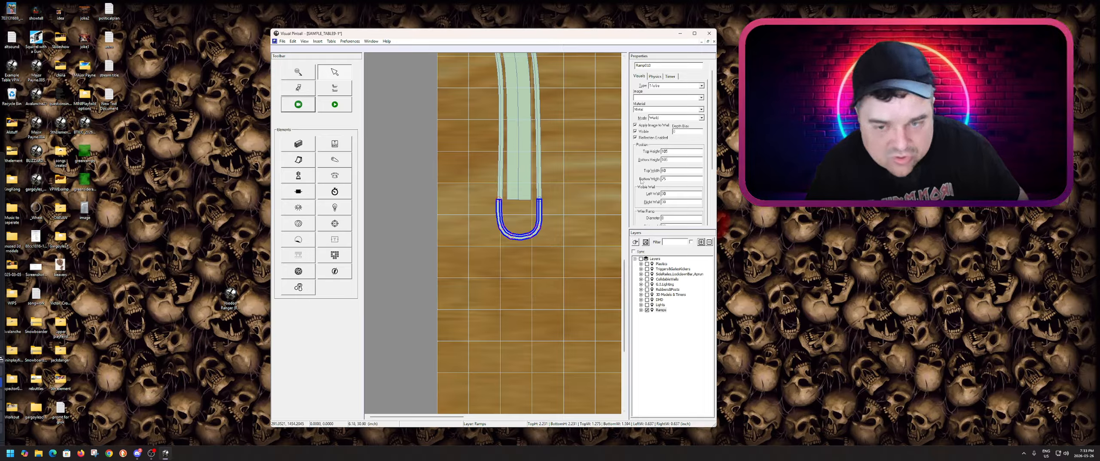
double_click(662, 159)
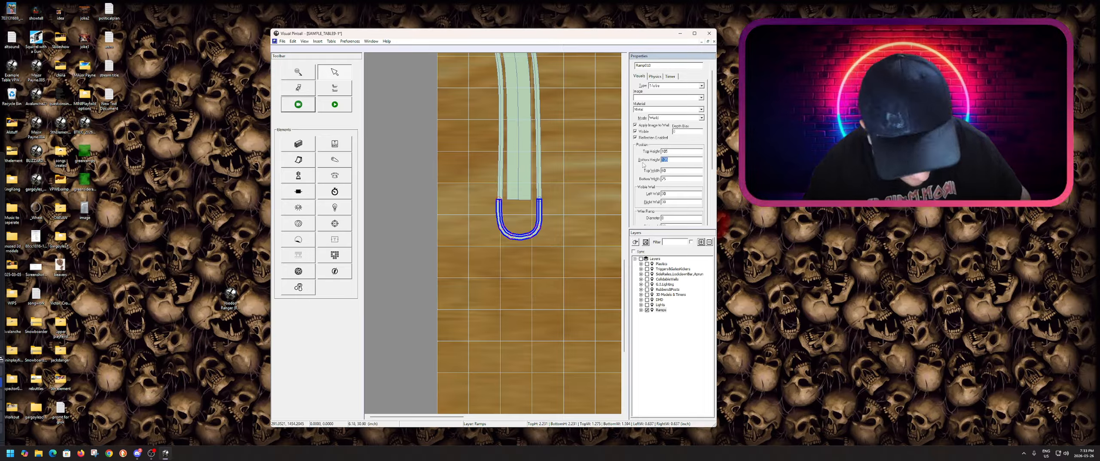
double_click(678, 154)
text(65)
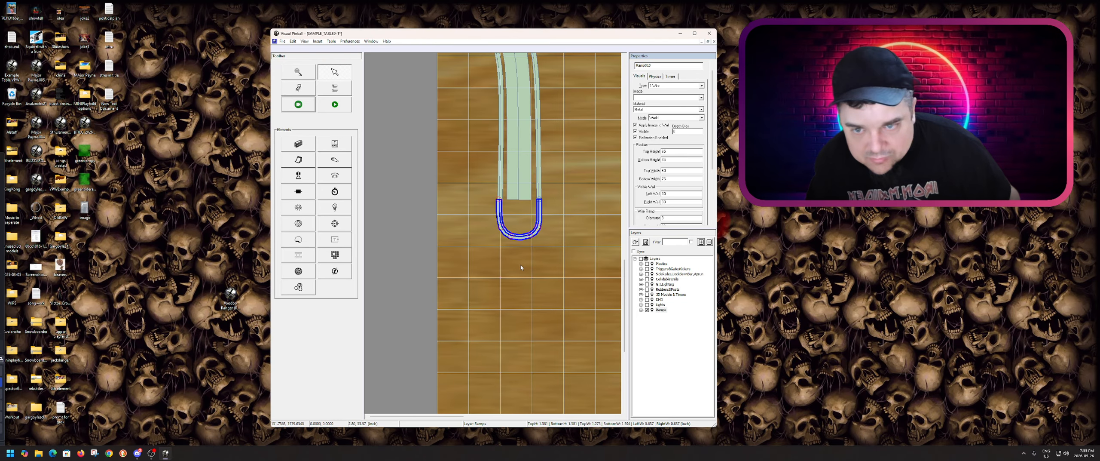
Add a control point to each arm of the duplicated U-shaped wire, a little below its ends.
scroll(520, 267, up, 3)
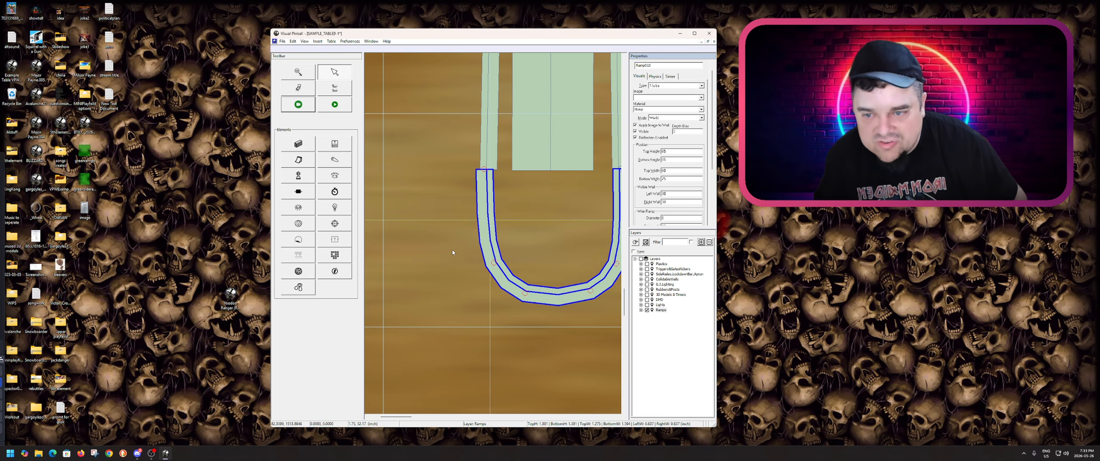
right_click(482, 209)
click(499, 212)
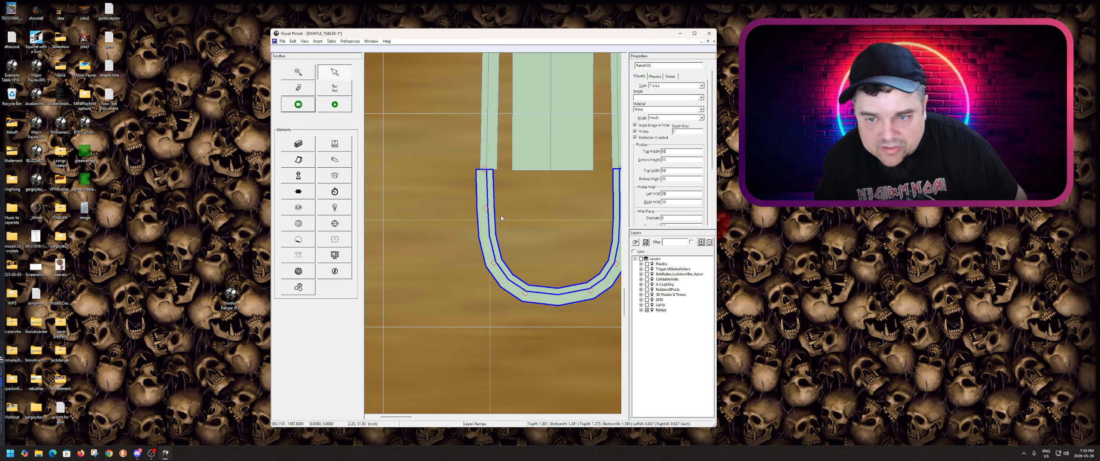
scroll(501, 217, down, 1)
scroll(552, 229, down, 2)
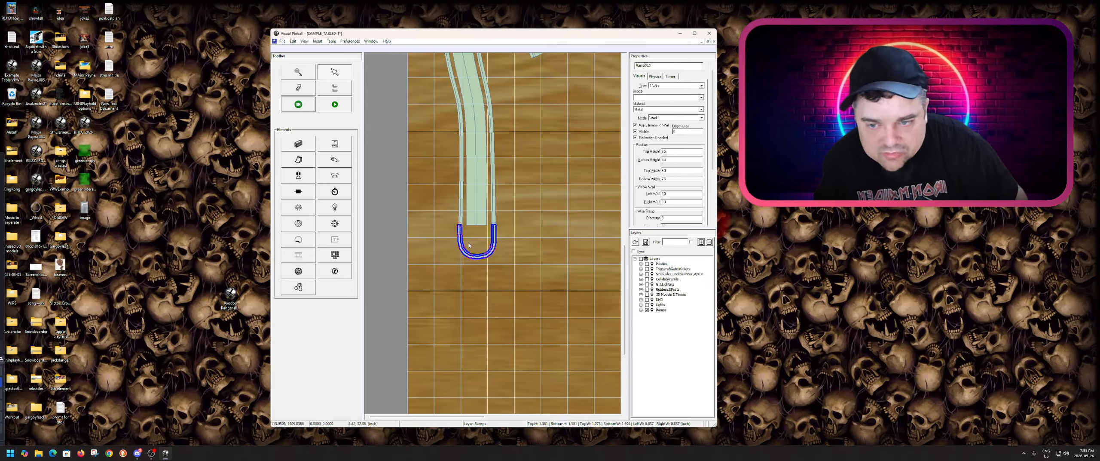
scroll(469, 245, up, 2)
right_click(549, 221)
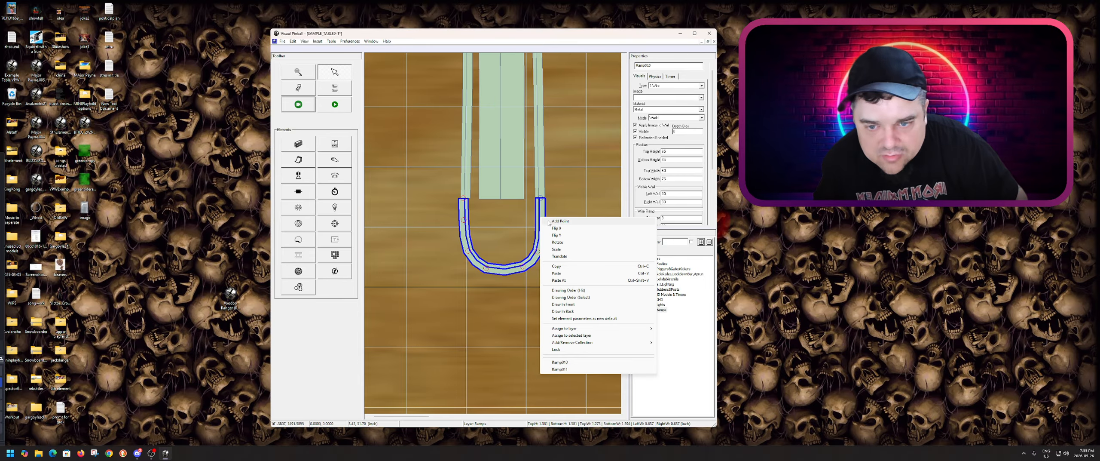
click(548, 221)
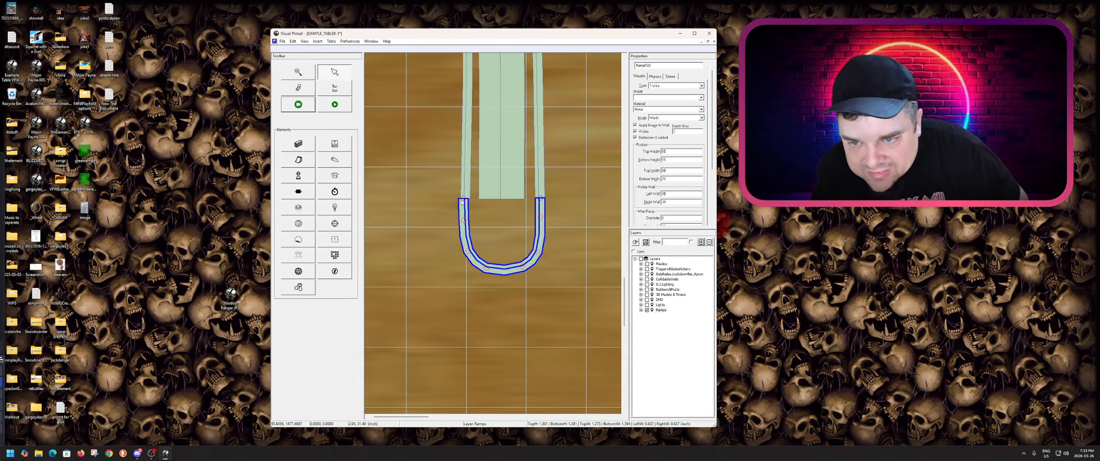
Bend both ends of the duplicated wire inward under the ramp and adjust the new control points into an open loop.
drag(463, 202, 520, 197)
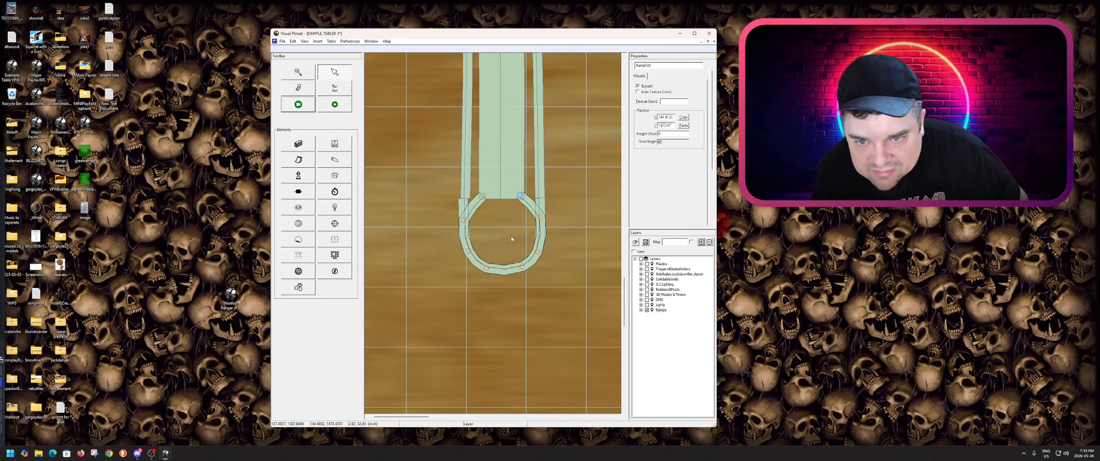
drag(463, 220, 467, 219)
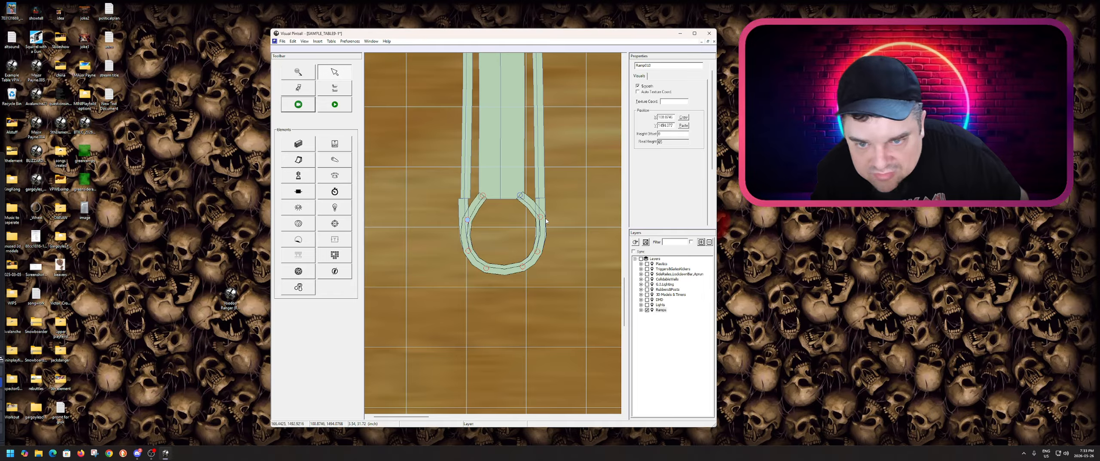
drag(540, 217, 535, 218)
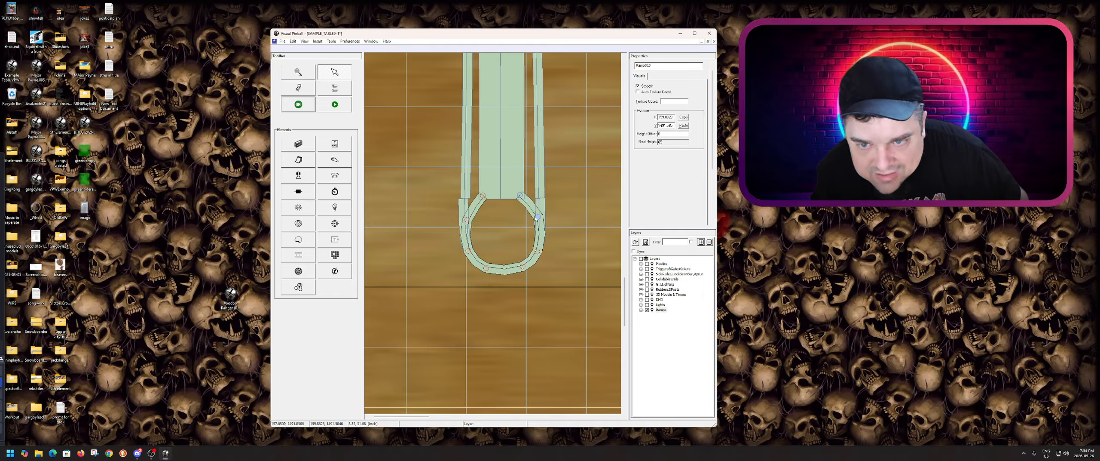
click(483, 196)
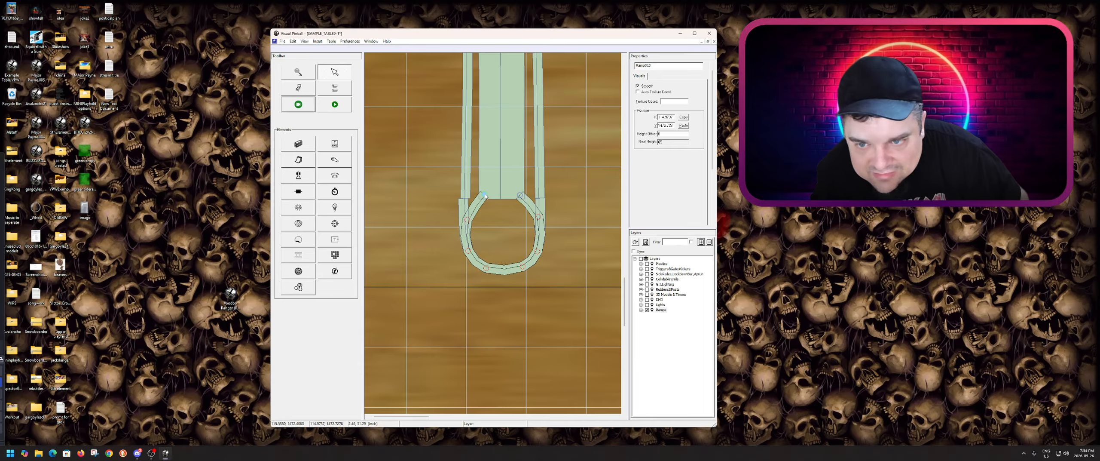
drag(484, 196, 484, 196)
Test-play the table to check the inward-curved lower wire, and return to the editor.
key(F5)
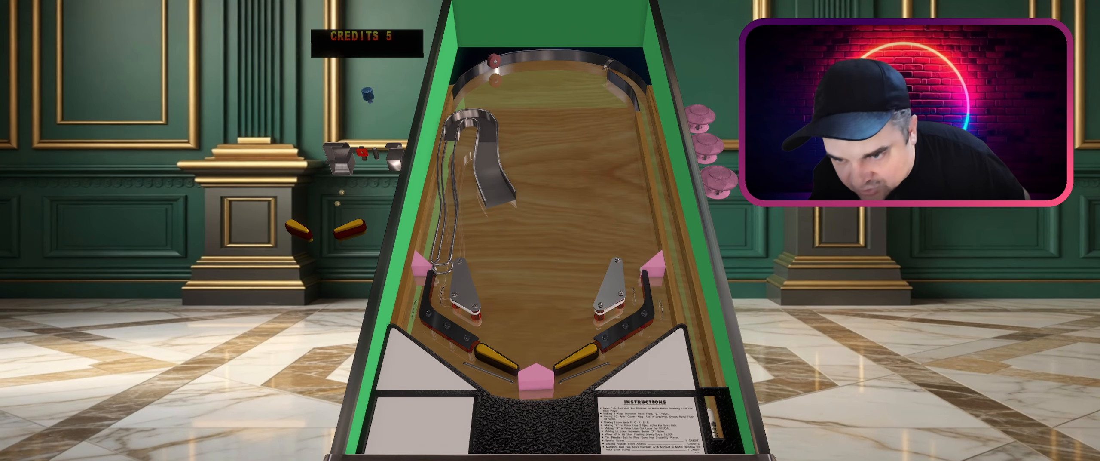
key(Escape)
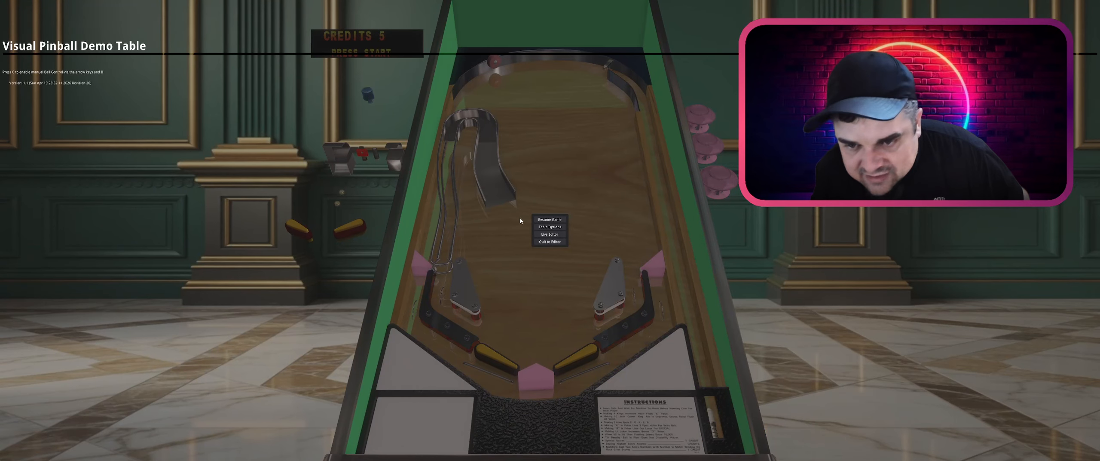
click(550, 241)
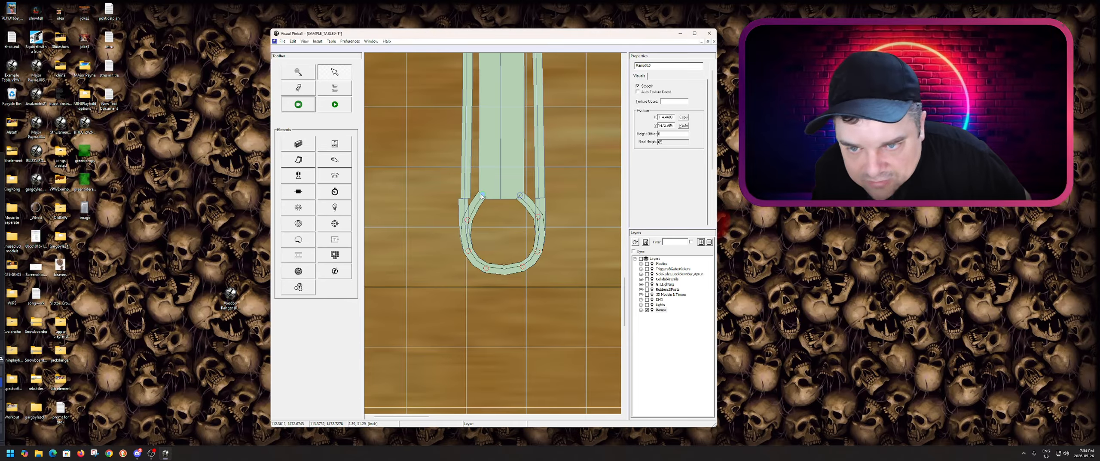
Fine-tune the left end point and the control point below it on the inward-curved wire.
drag(480, 194, 479, 196)
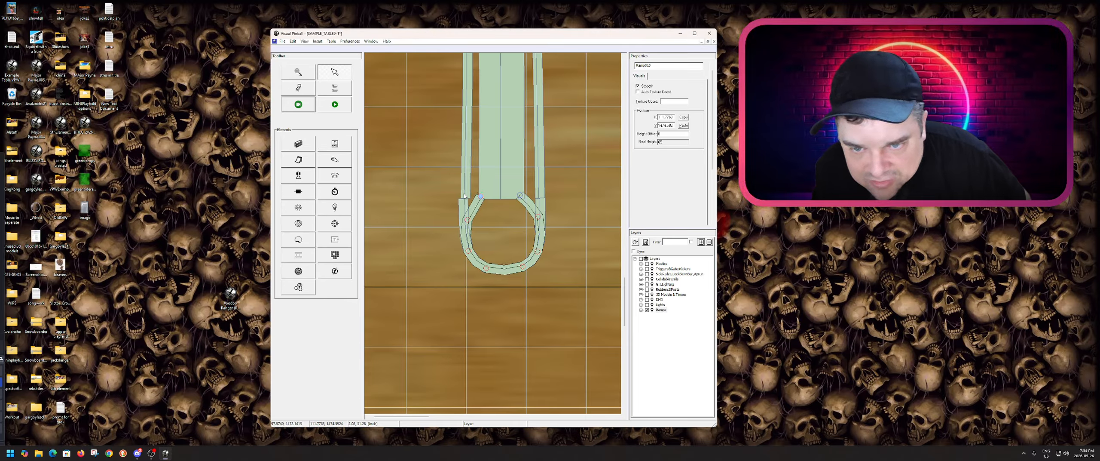
click(468, 219)
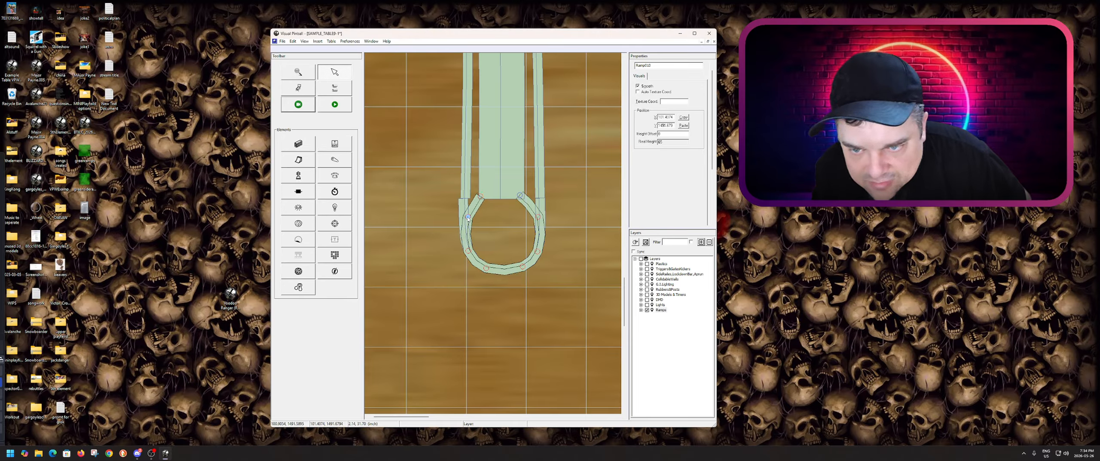
click(481, 195)
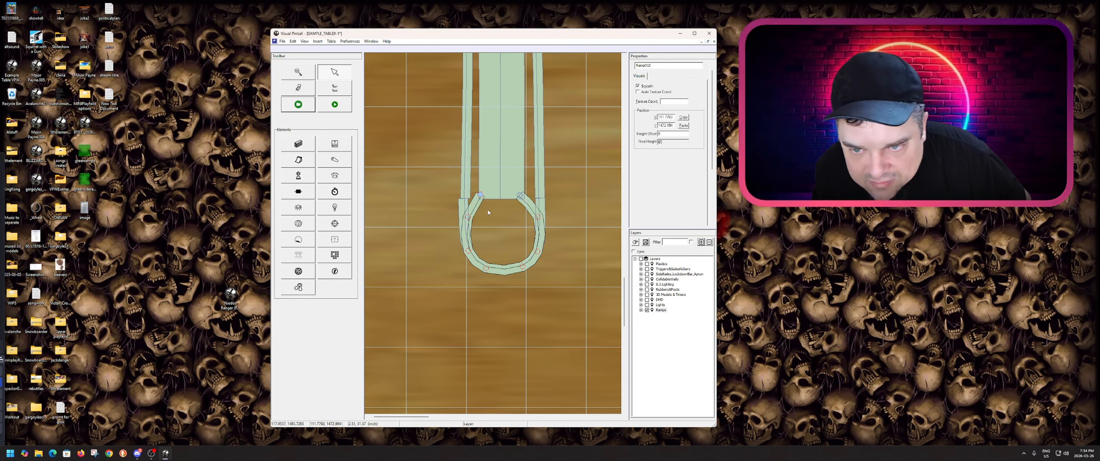
drag(482, 196, 482, 198)
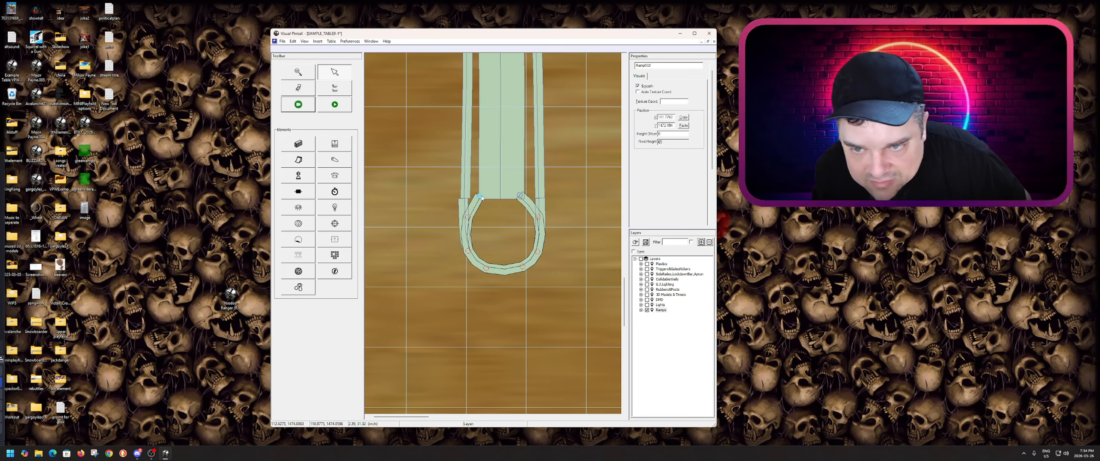
Test-play the table to inspect the open loop of wire at the long ramp's end, and return to the editor.
click(300, 105)
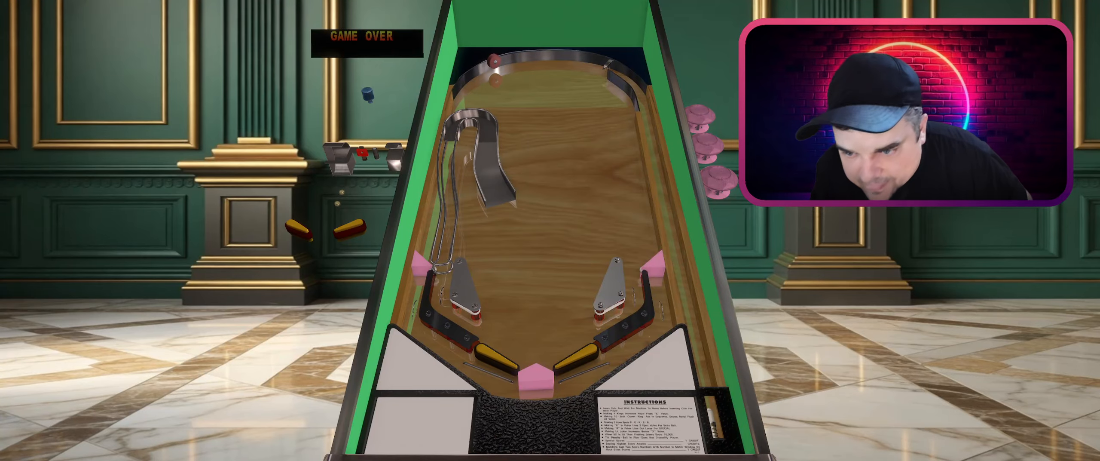
key(Escape)
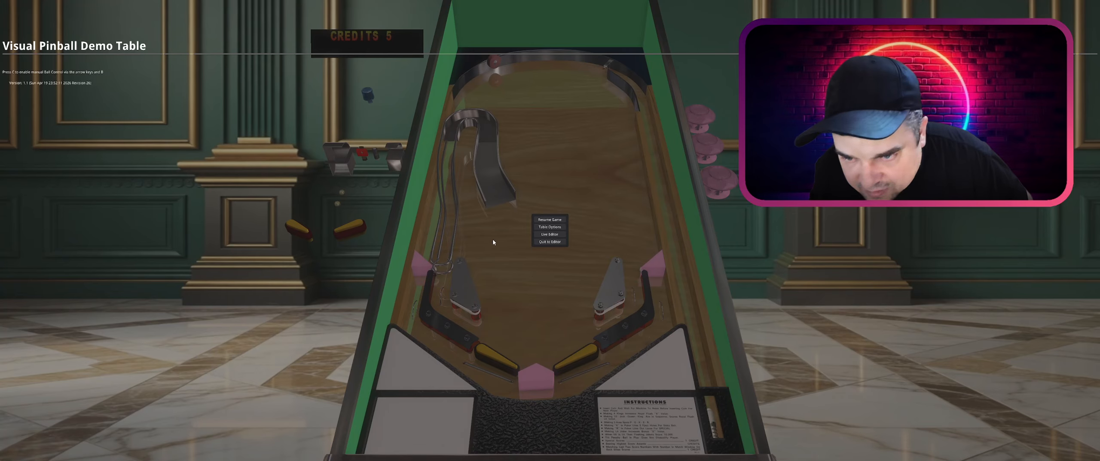
click(553, 243)
Fine-tune the control points on both arms and the right end point of the inward-curved wire.
click(473, 209)
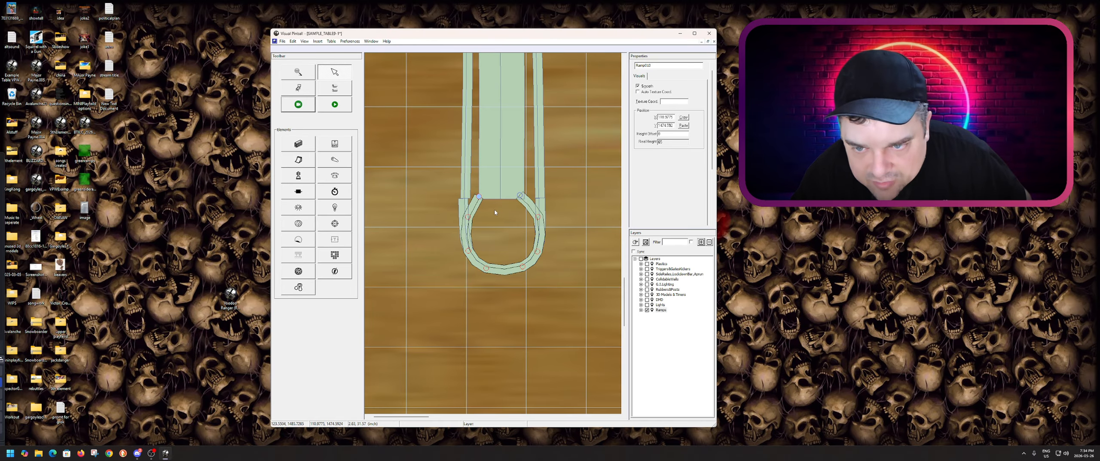
right_click(476, 207)
click(478, 211)
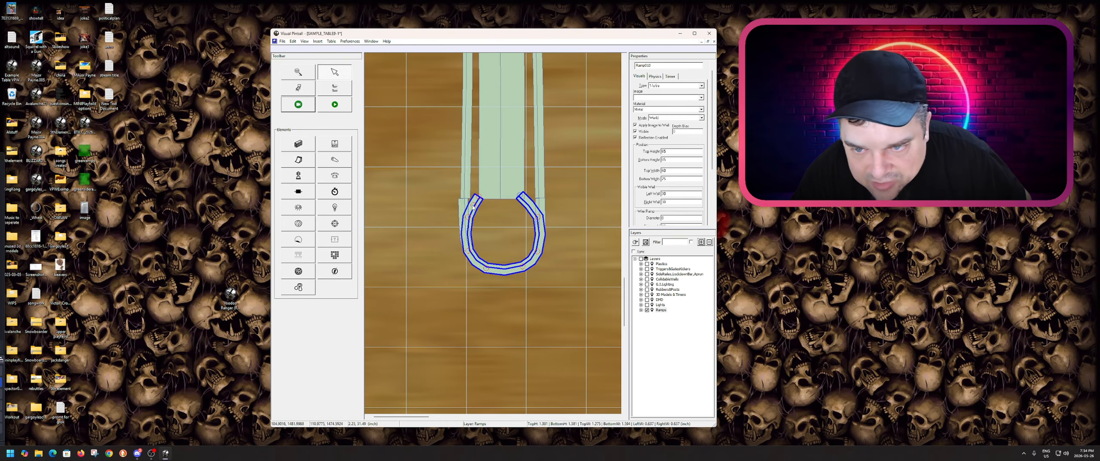
drag(474, 206, 467, 220)
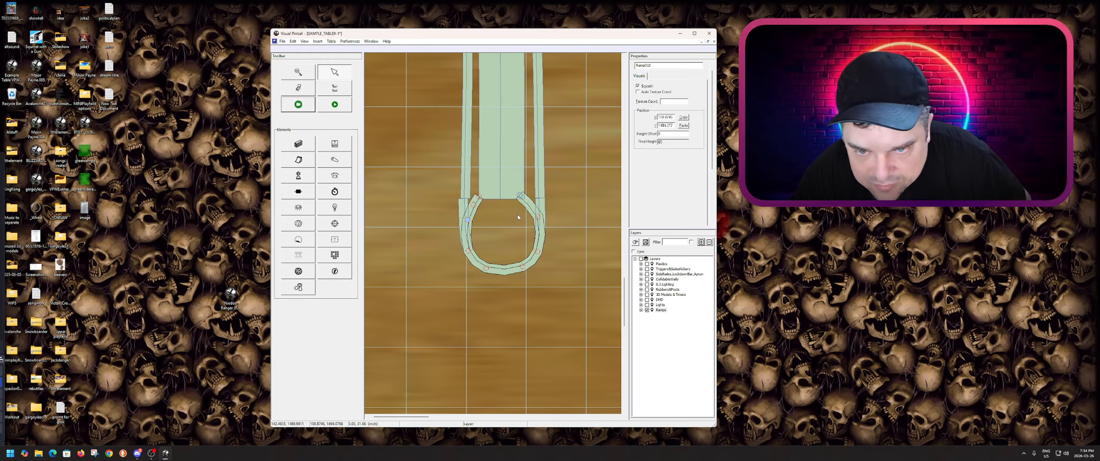
right_click(531, 209)
click(542, 212)
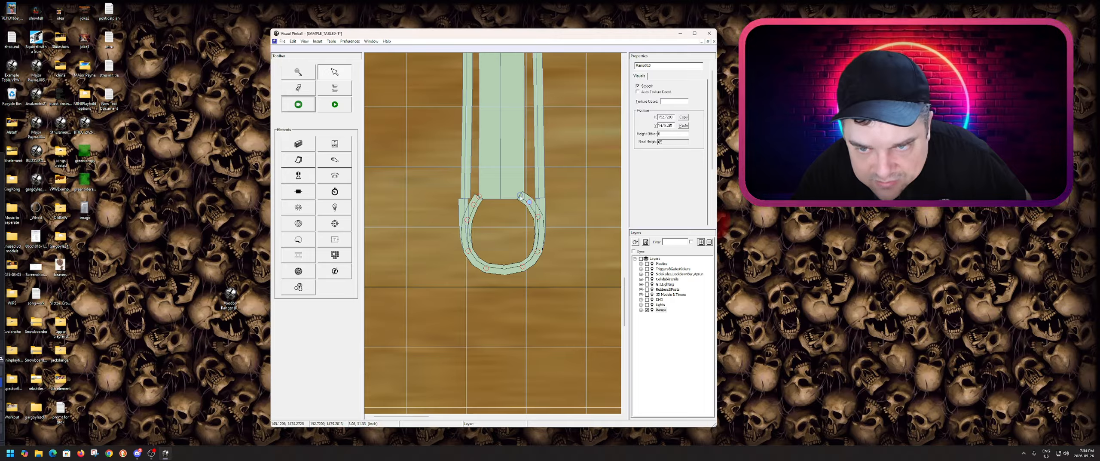
drag(521, 196, 521, 197)
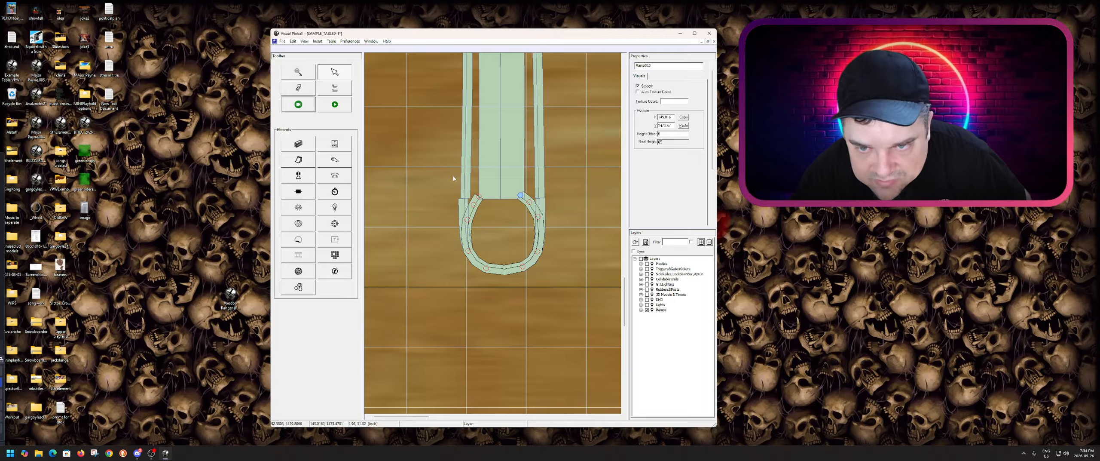
Start a one-player test game with the flippers to check the finished wire loop in play, and return to the editor.
click(351, 109)
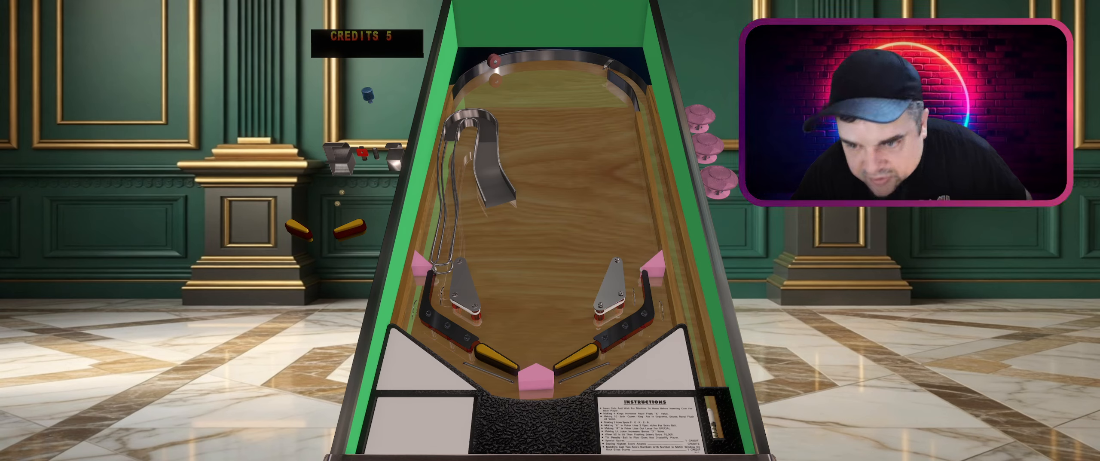
key(1)
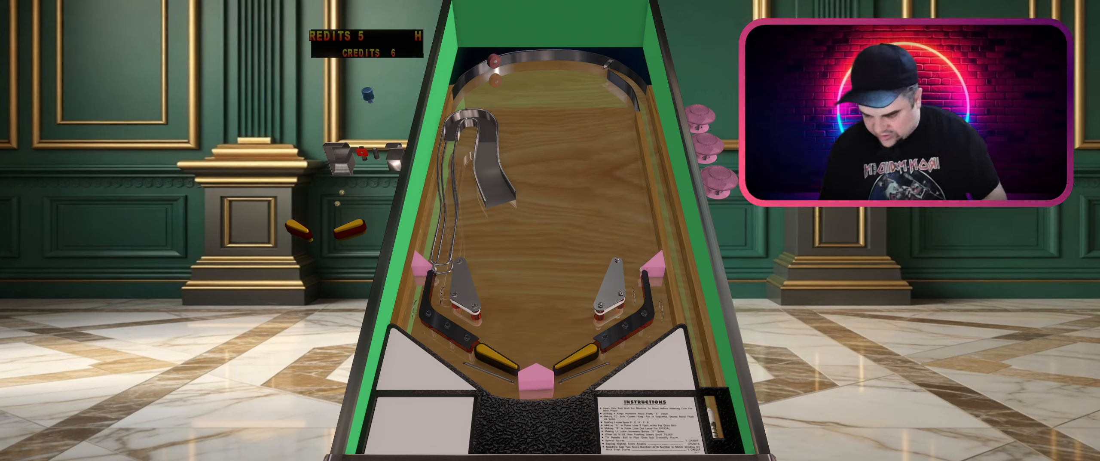
key(Shift_L)
key(Shift_R)
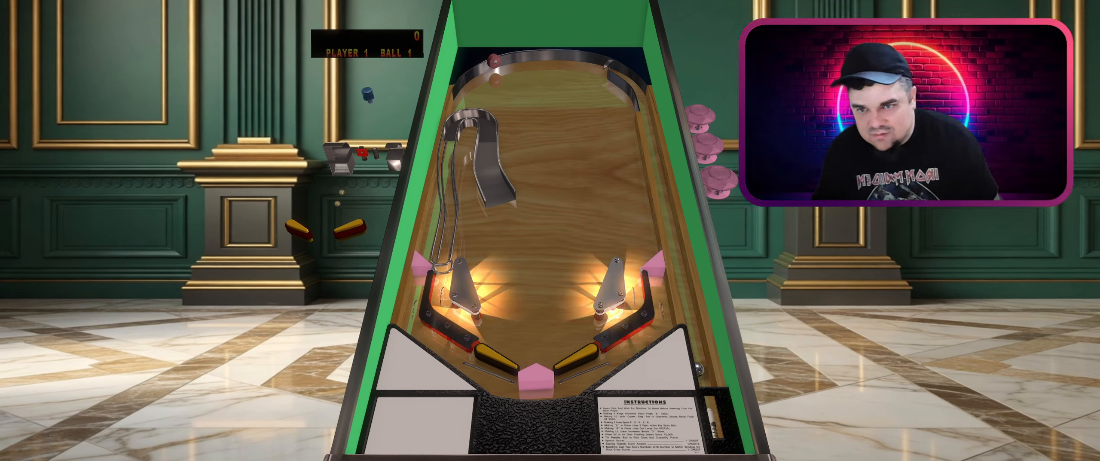
key(Return)
key(Shift_L)
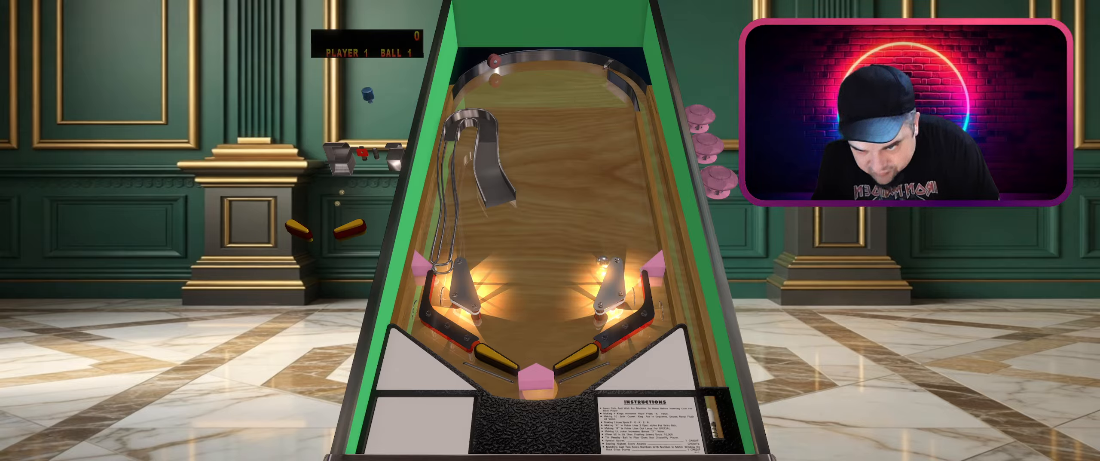
key(Shift_R)
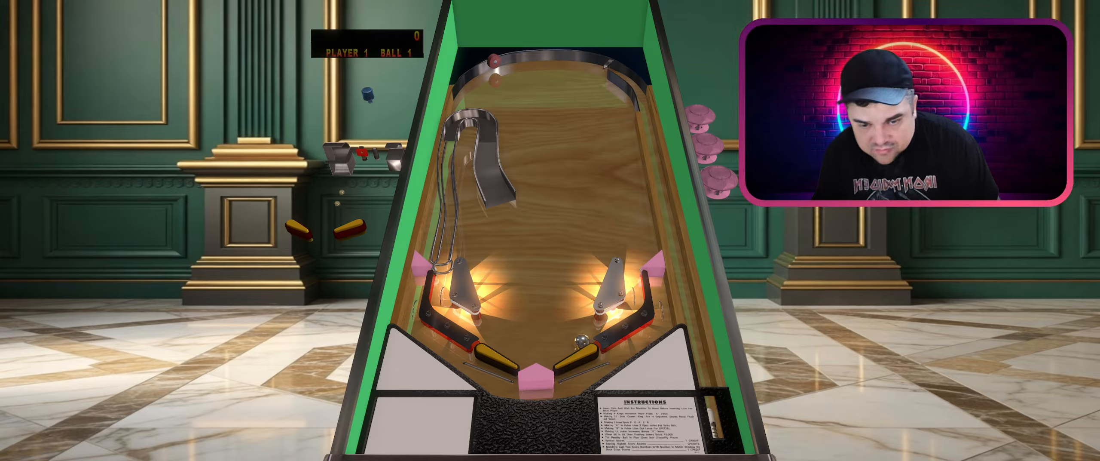
key(Shift_R)
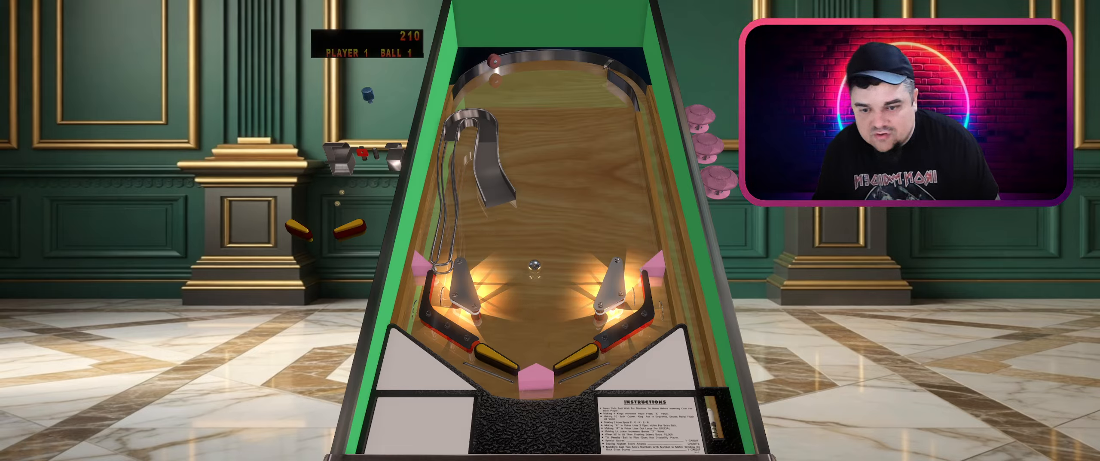
key(Shift_R)
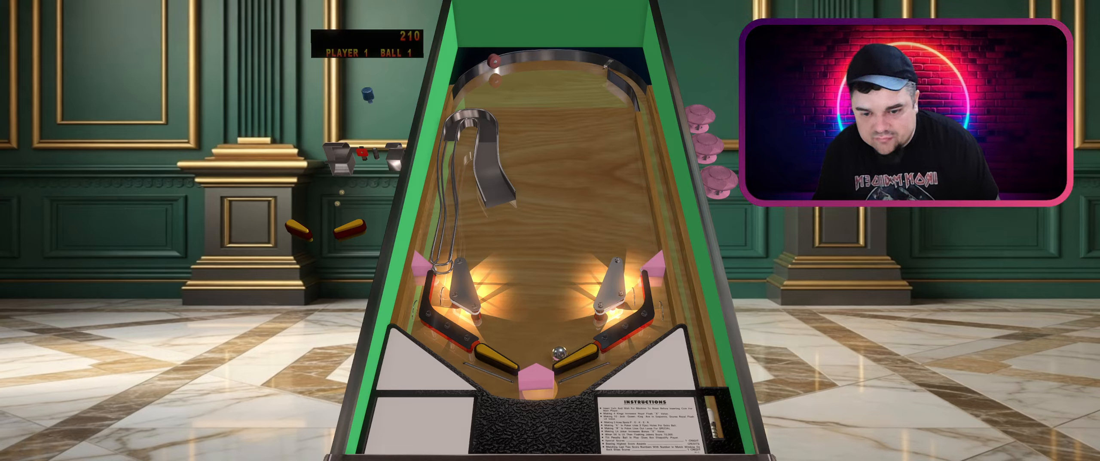
key(Shift_L)
key(Shift_R)
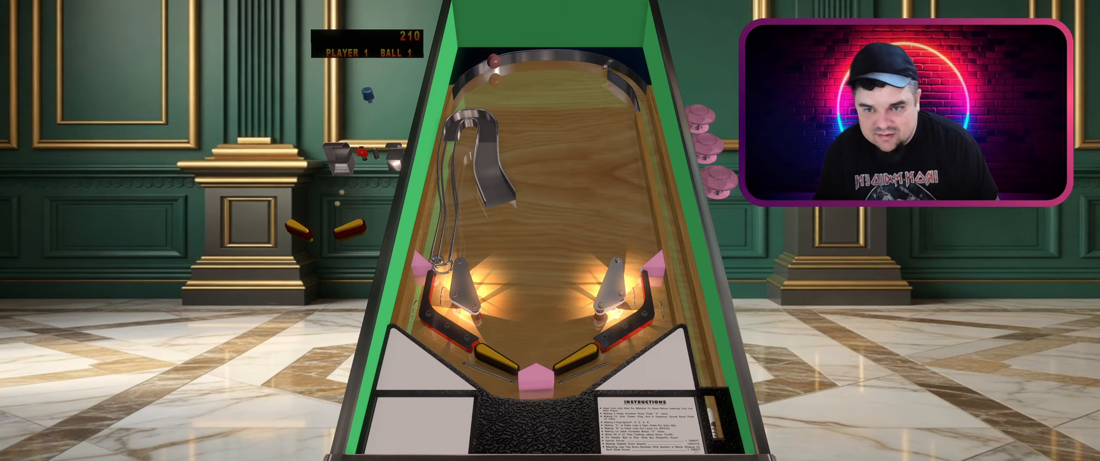
key(Escape)
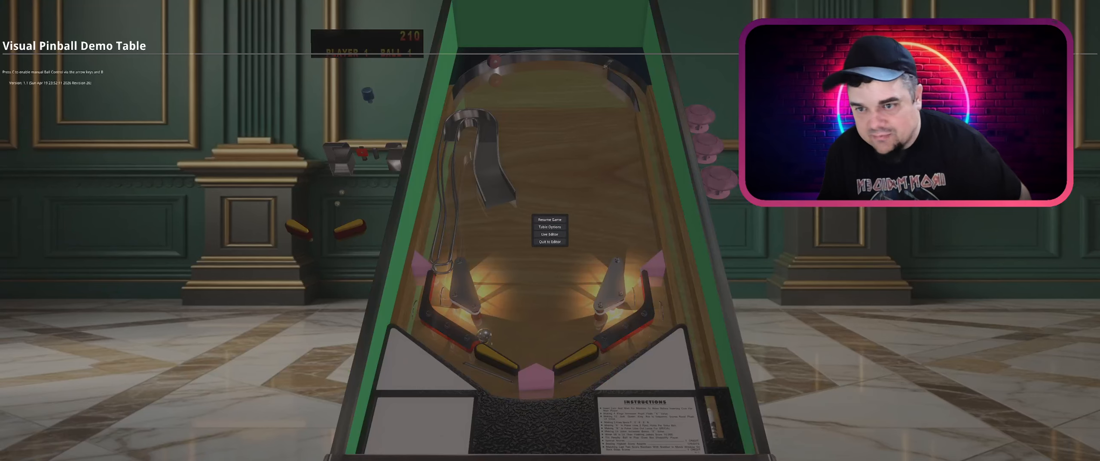
click(549, 241)
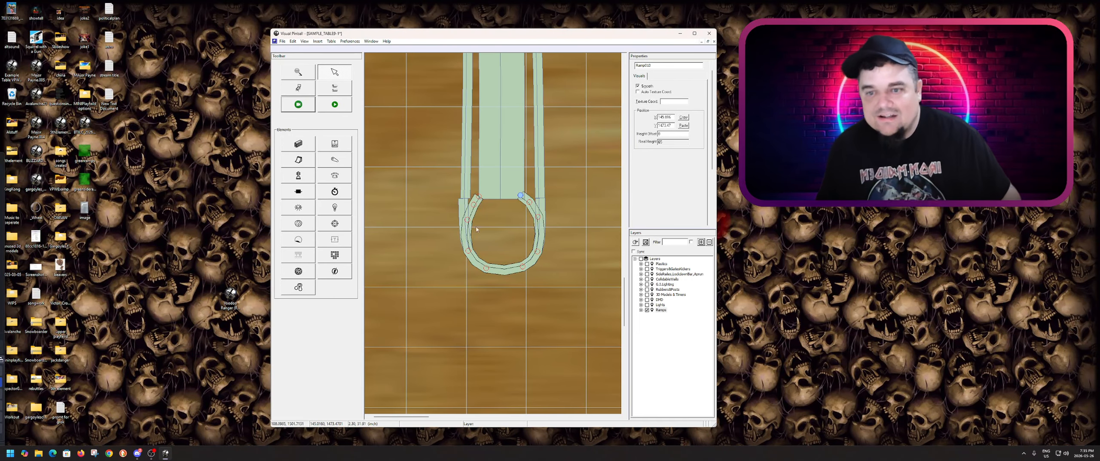
Lock both U-shaped wires at the long ramp's end and save the table.
click(474, 214)
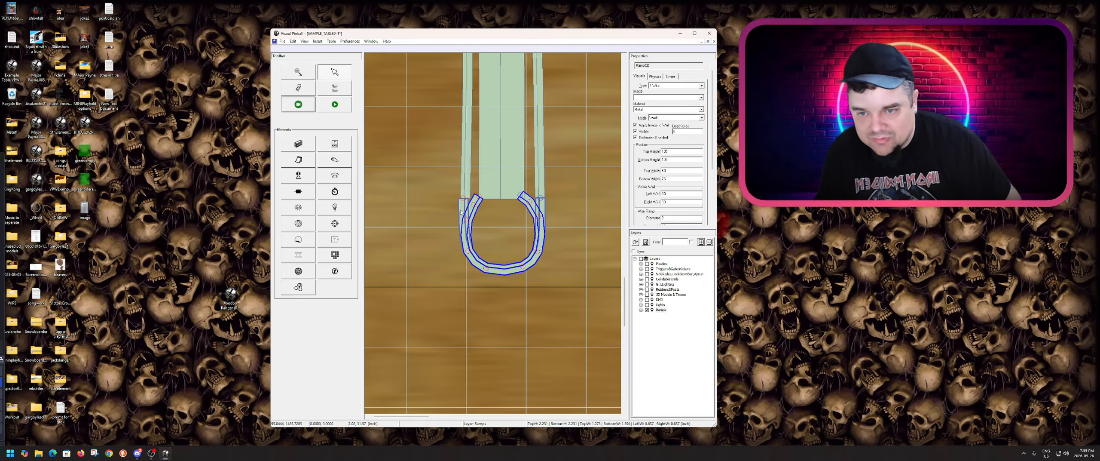
right_click(472, 211)
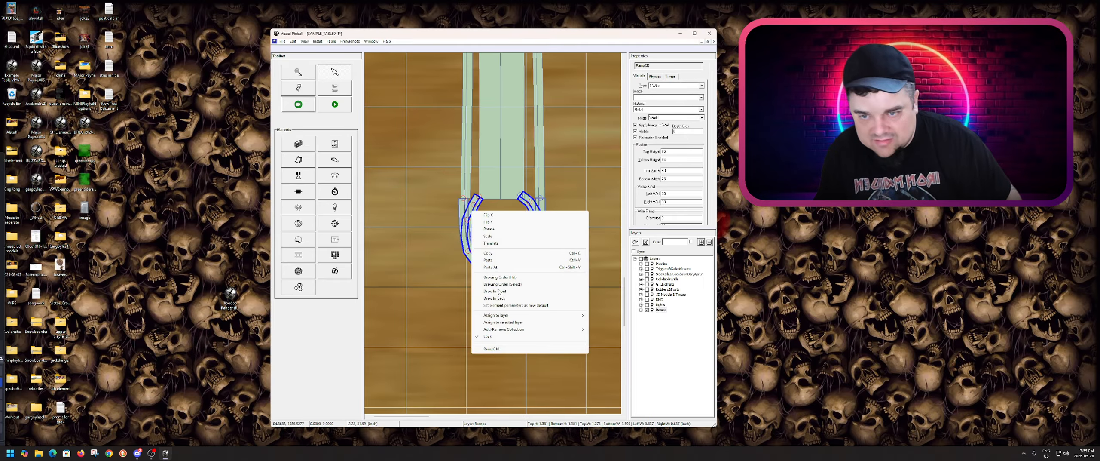
shift+click(496, 337)
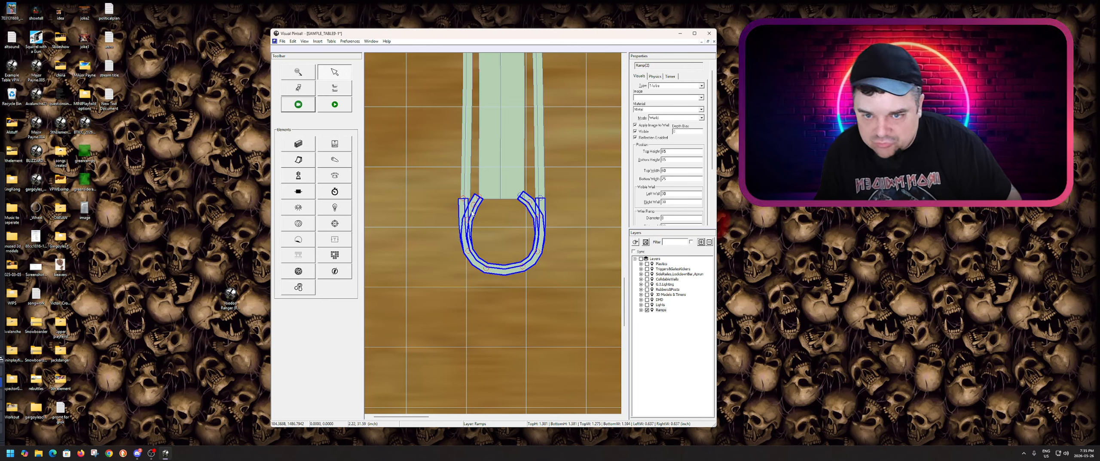
right_click(472, 213)
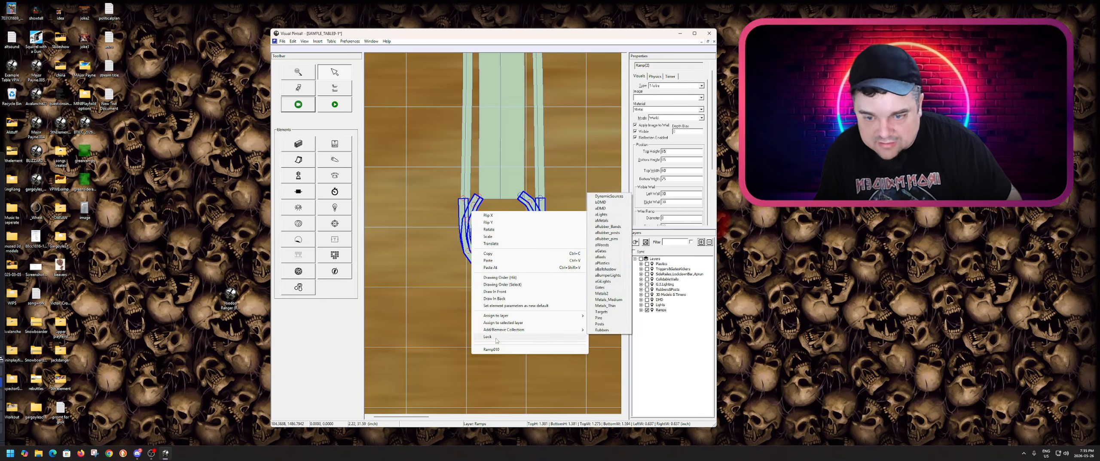
click(531, 337)
click(535, 318)
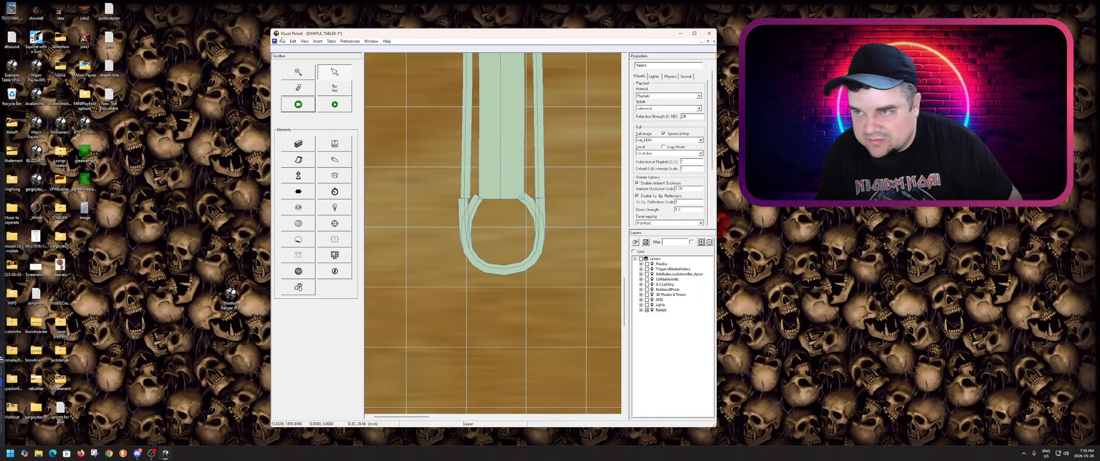
click(282, 41)
click(309, 79)
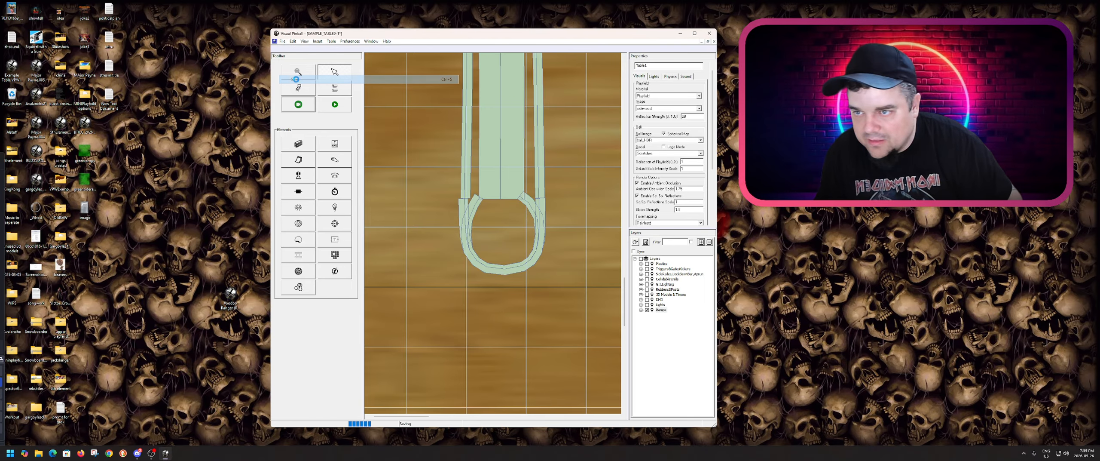
Place a new ramp over the upper part of the long wire ramp and set its type to 1 Wire.
scroll(452, 210, down, 2)
scroll(452, 213, down, 1)
scroll(560, 193, up, 1)
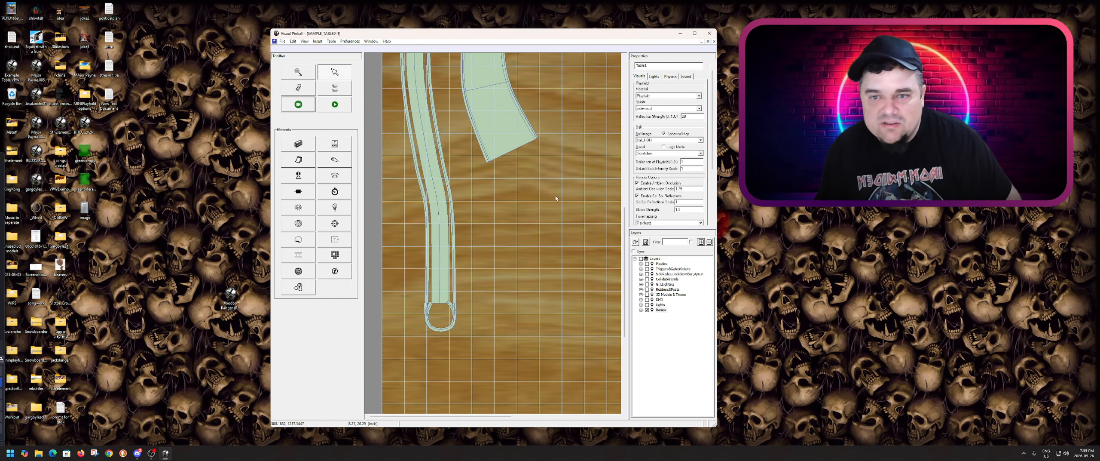
scroll(485, 211, up, 2)
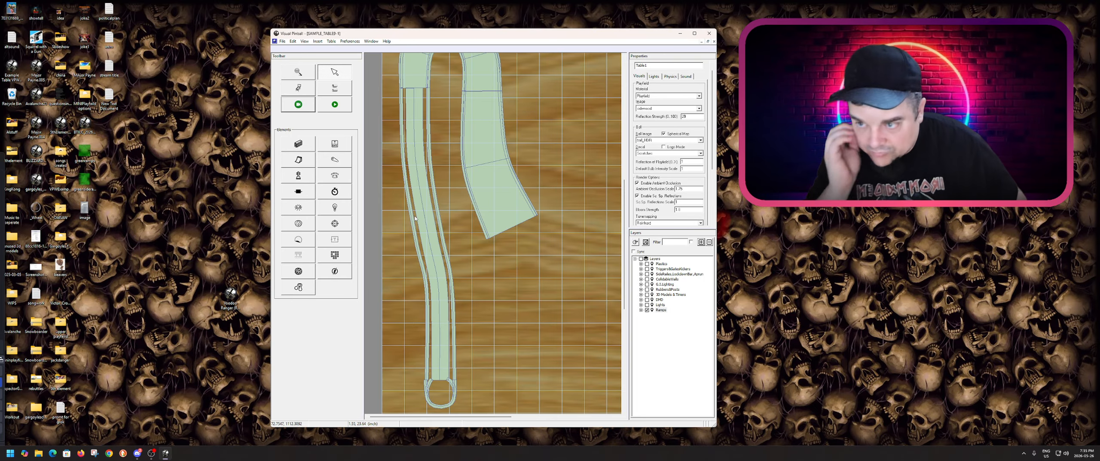
click(299, 160)
click(423, 192)
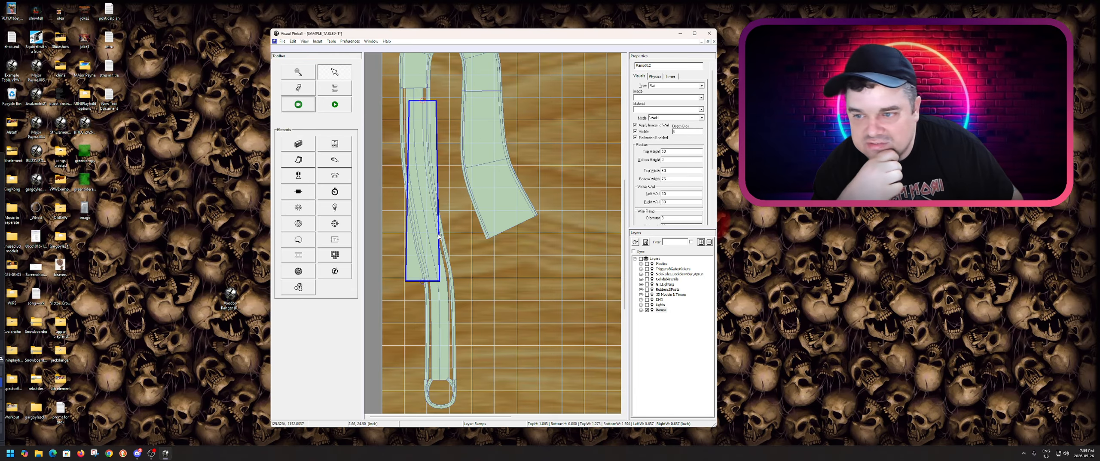
click(666, 86)
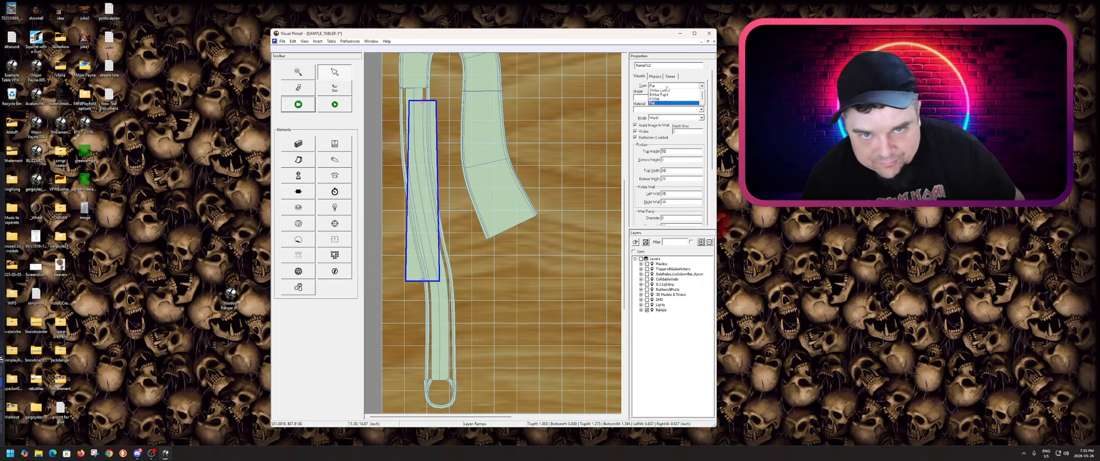
click(657, 91)
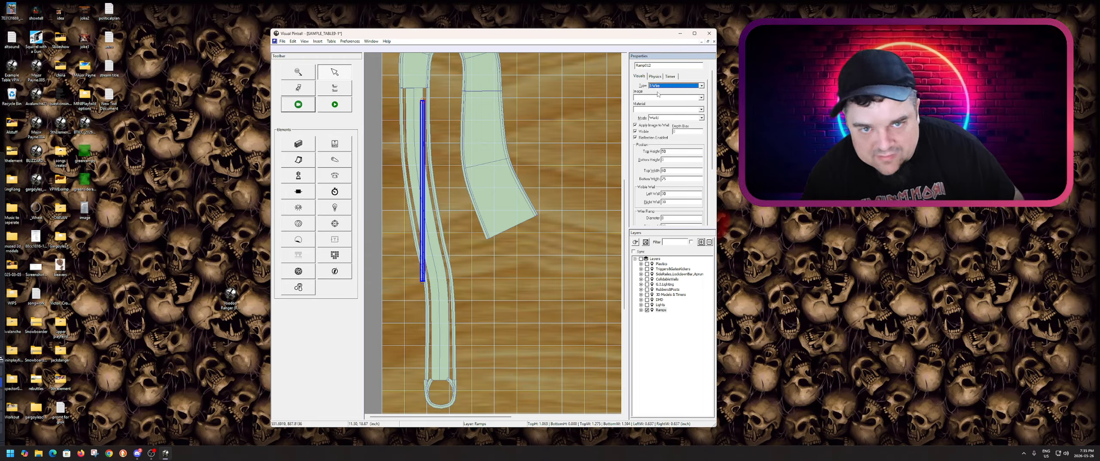
Assign the Metal material to the new single wire and make it non-collidable.
click(640, 110)
key(m)
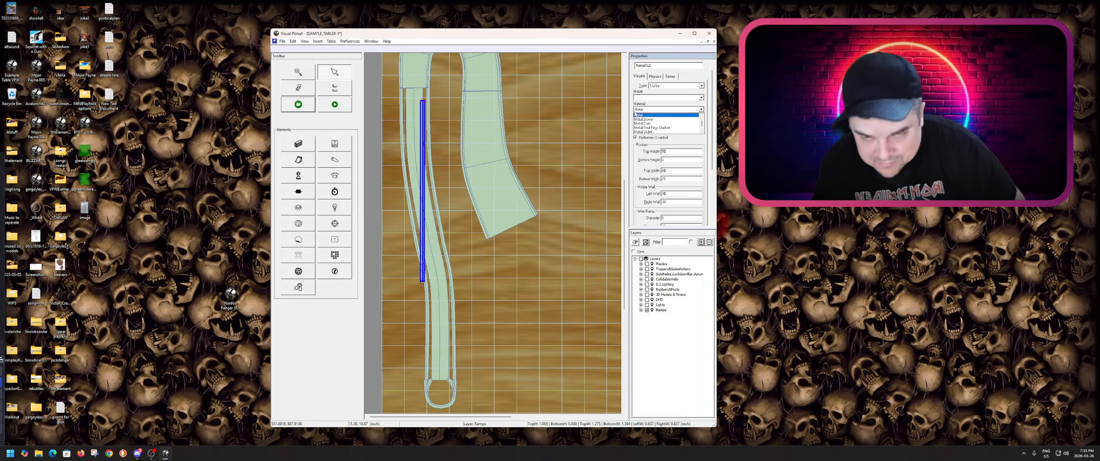
click(641, 115)
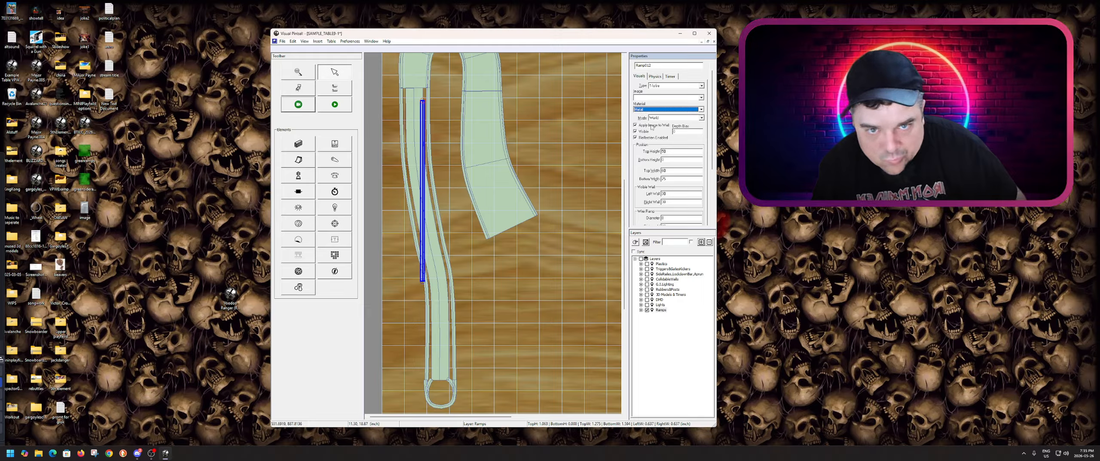
click(655, 77)
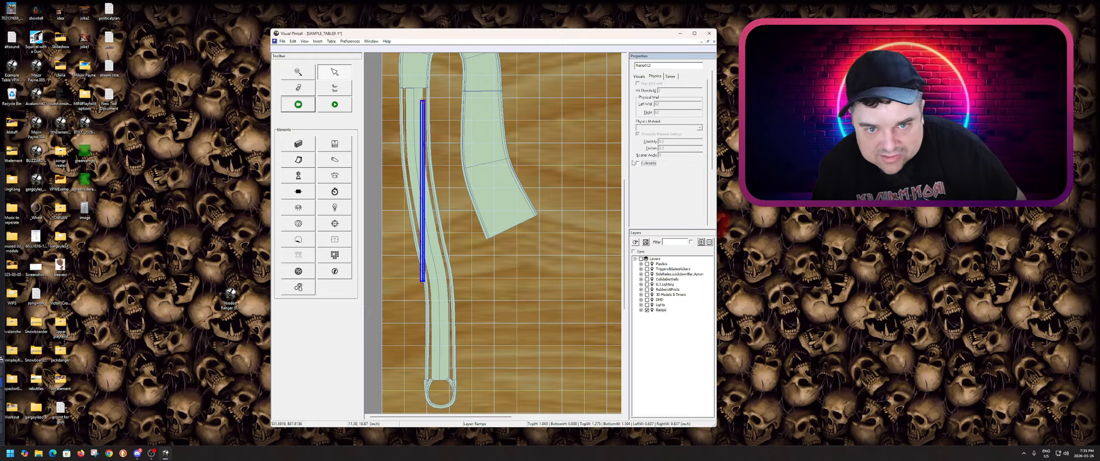
click(643, 76)
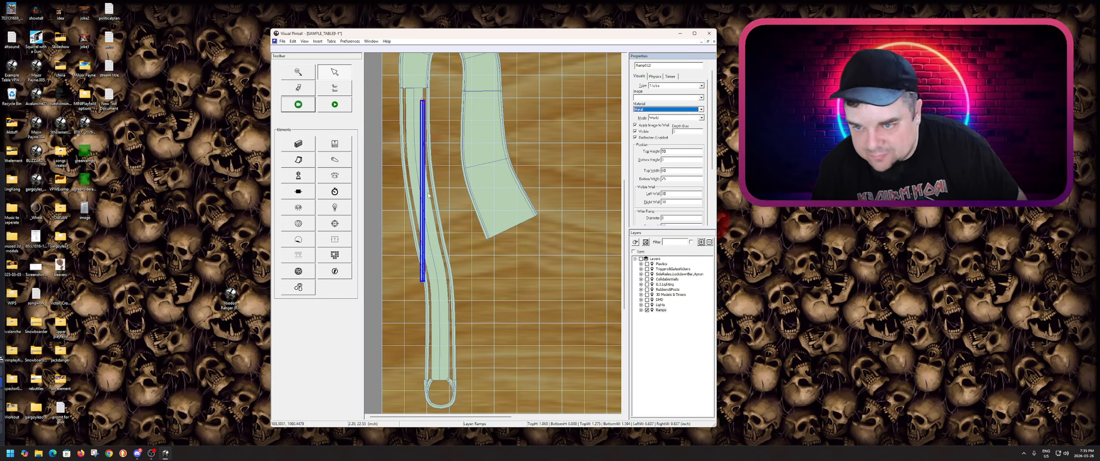
Check the long wire ramp's heights and set the new single wire's top and bottom heights to match.
click(434, 256)
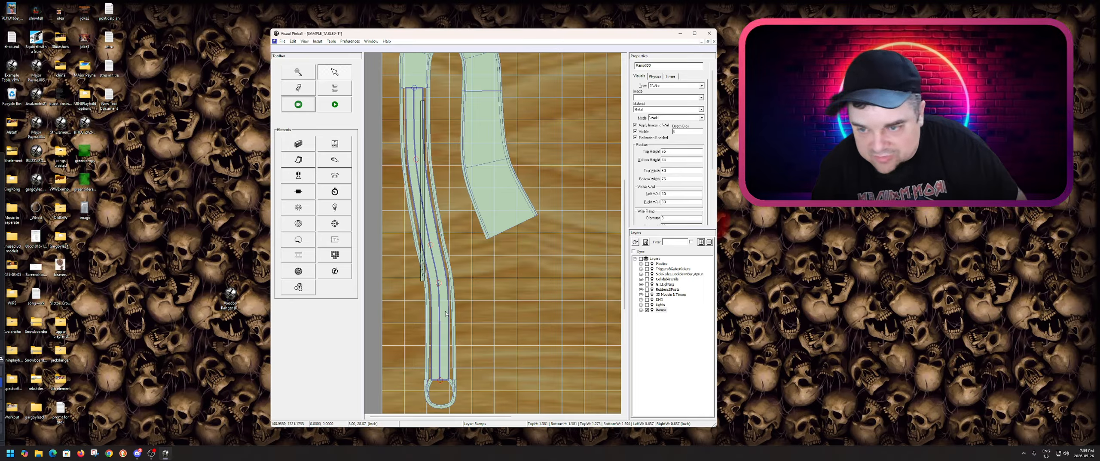
click(421, 278)
click(422, 277)
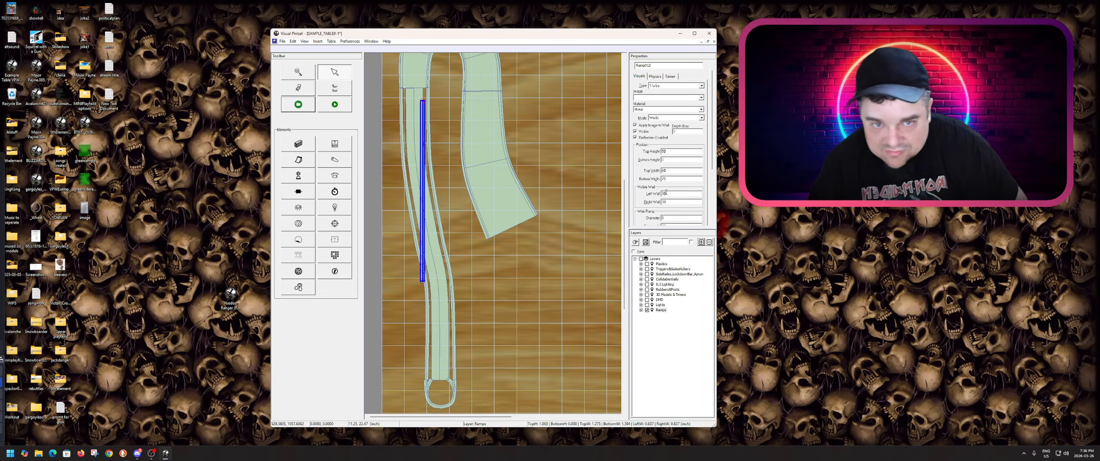
click(673, 160)
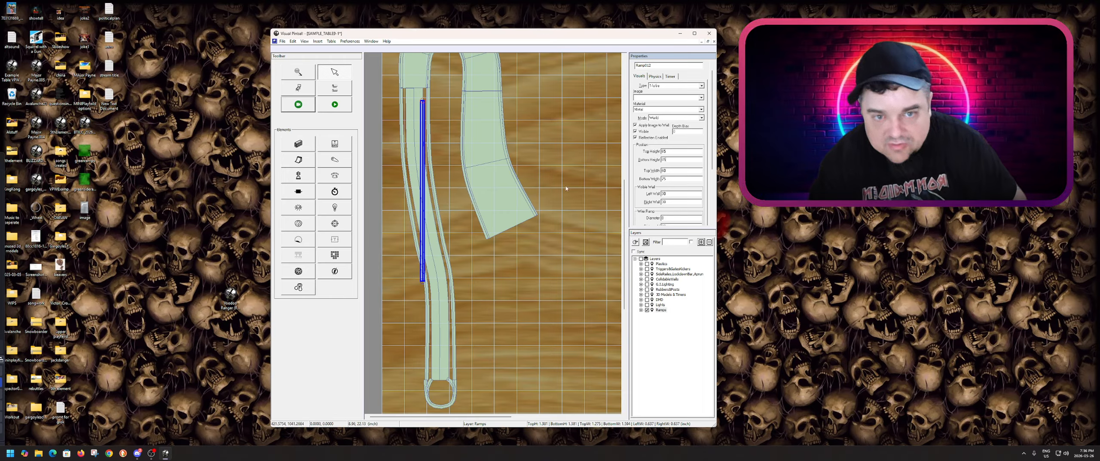
Reposition the single wire's end points to form a horizontal crossbar across the long wire ramp, just below the solid ramp section.
drag(422, 282, 402, 100)
scroll(420, 122, up, 2)
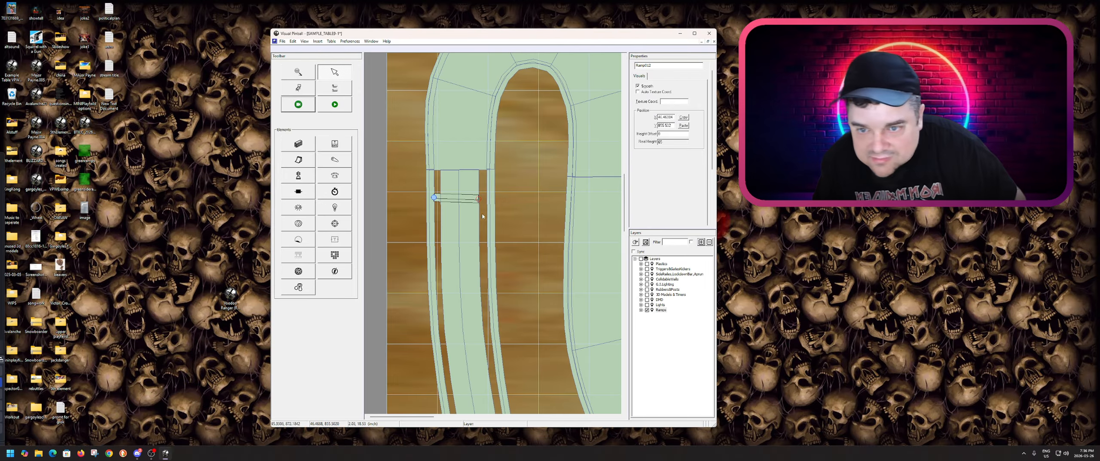
drag(435, 199, 493, 197)
scroll(493, 198, up, 2)
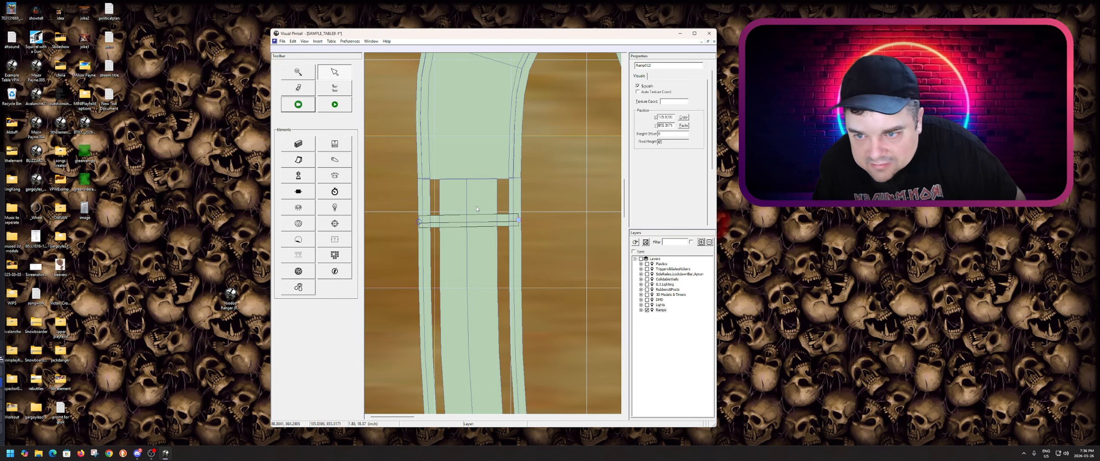
Fine-tune both ends of the crossbar wire to line up with the outer edges of the two side rails.
drag(418, 244, 415, 242)
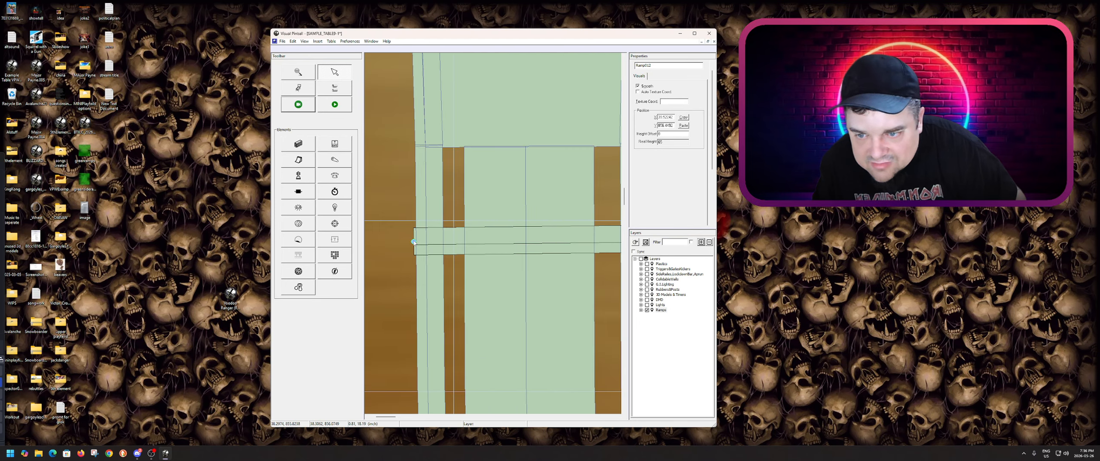
scroll(429, 259, down, 3)
scroll(595, 231, up, 2)
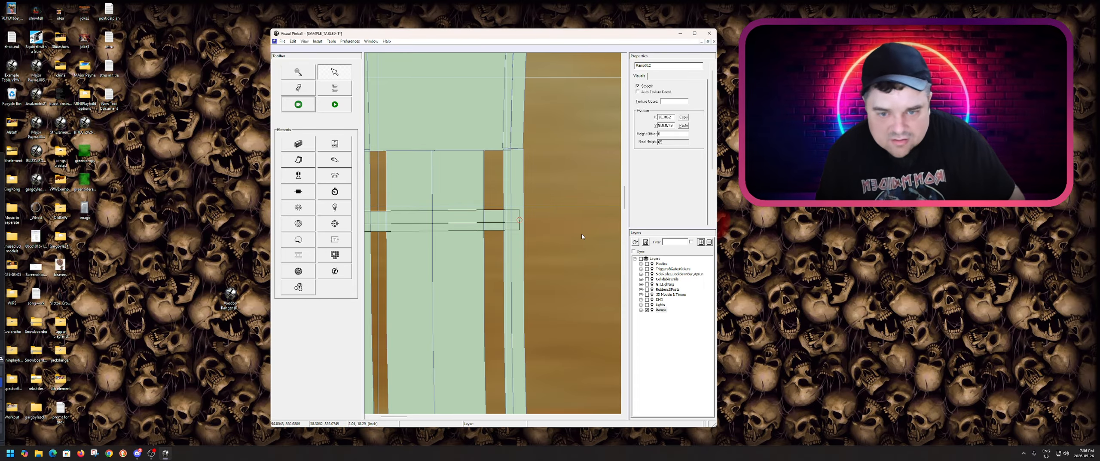
drag(519, 219, 526, 221)
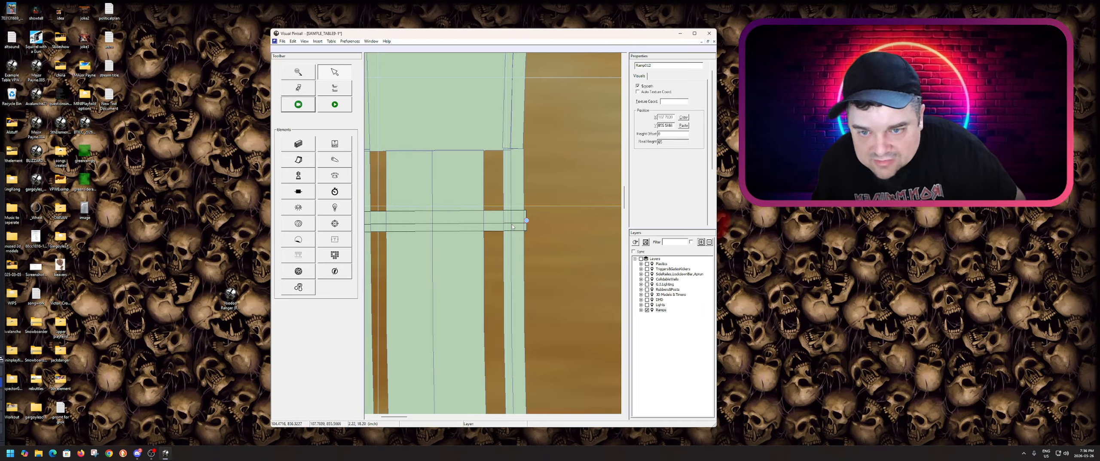
scroll(479, 228, down, 2)
scroll(494, 245, up, 2)
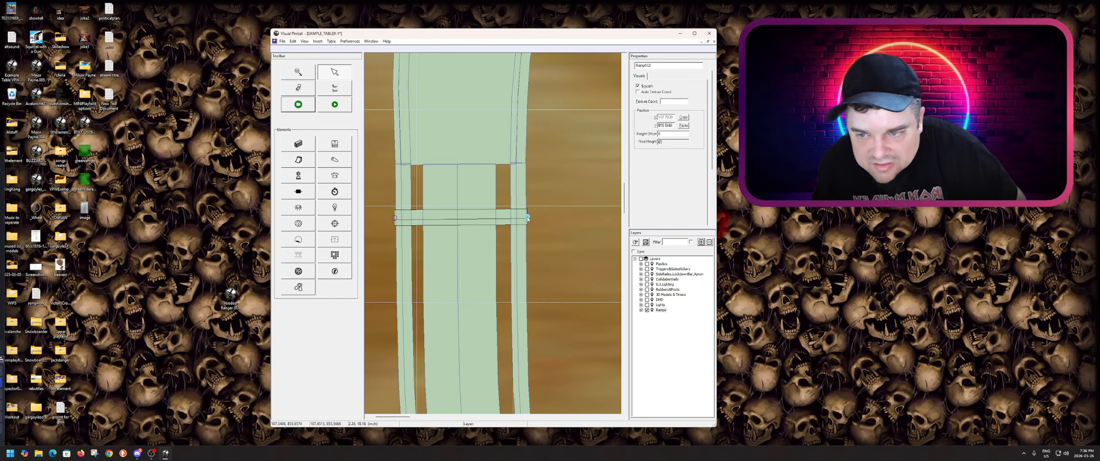
drag(528, 218, 526, 217)
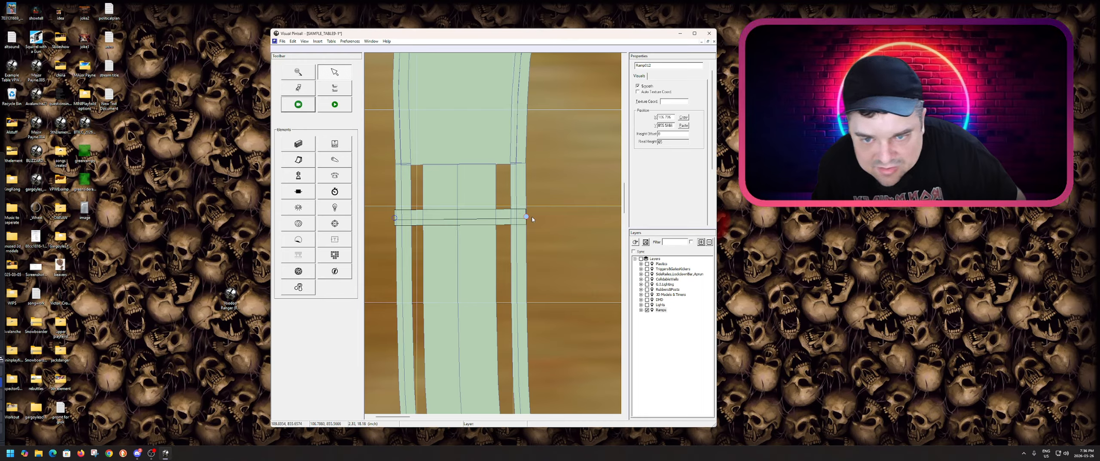
click(531, 222)
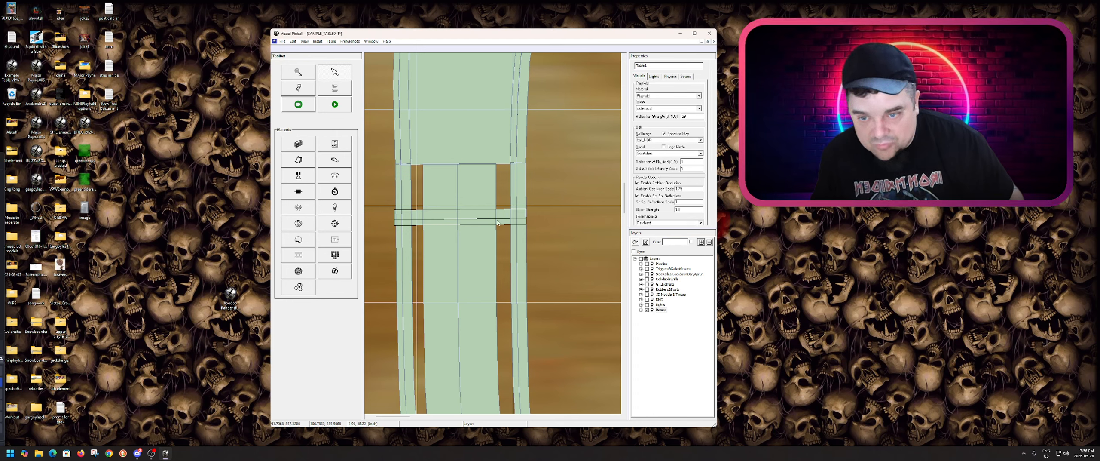
Add two control points to the crossbar wire, one just inside each side rail.
right_click(425, 218)
click(441, 223)
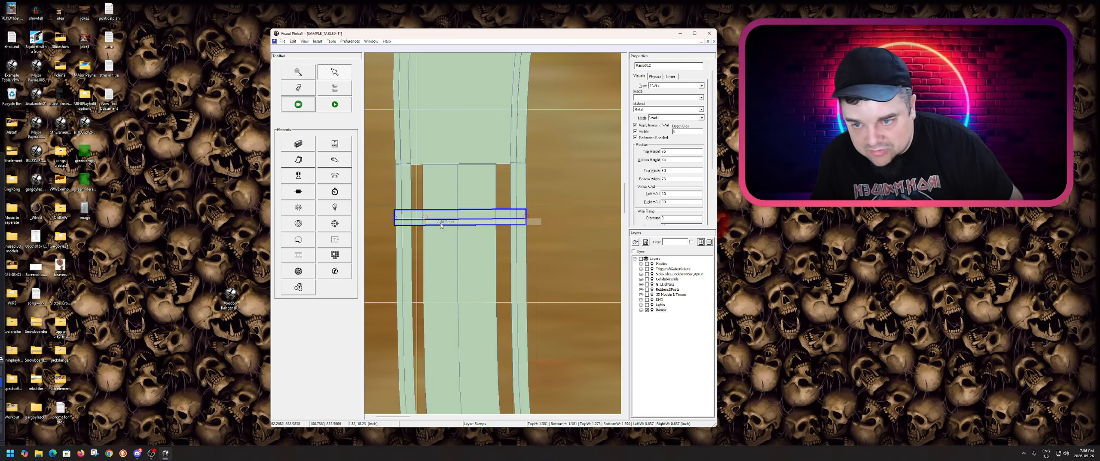
right_click(494, 219)
click(508, 222)
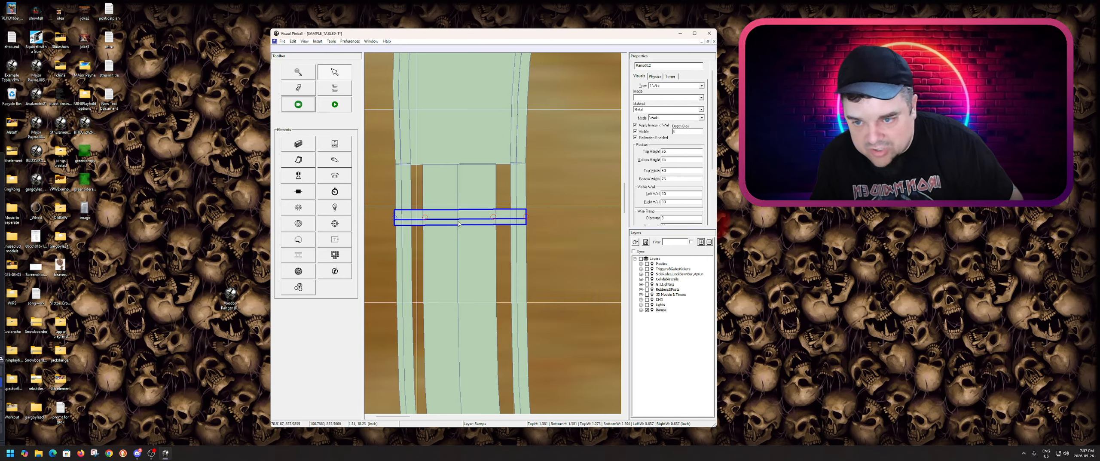
Select the crossbar's two outer end points together and raise their height offset.
click(526, 218)
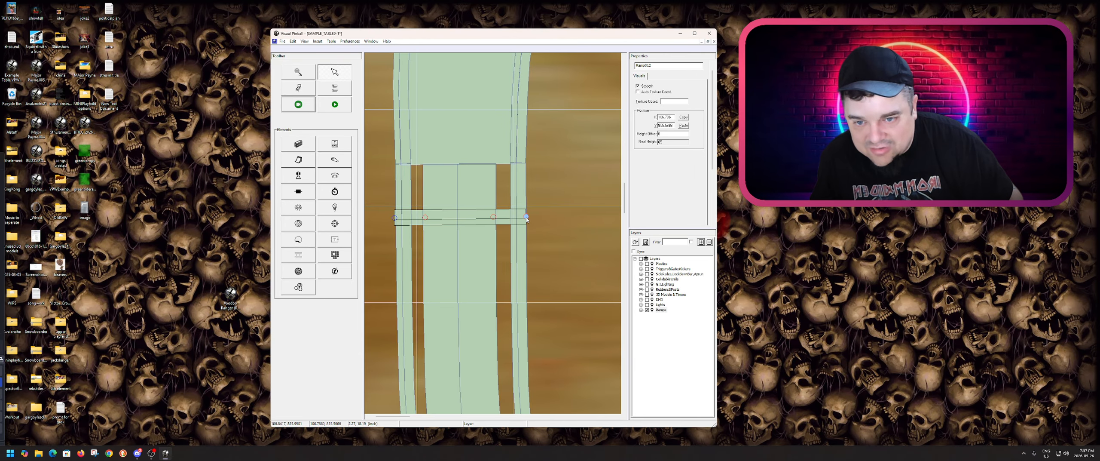
scroll(396, 219, up, 1)
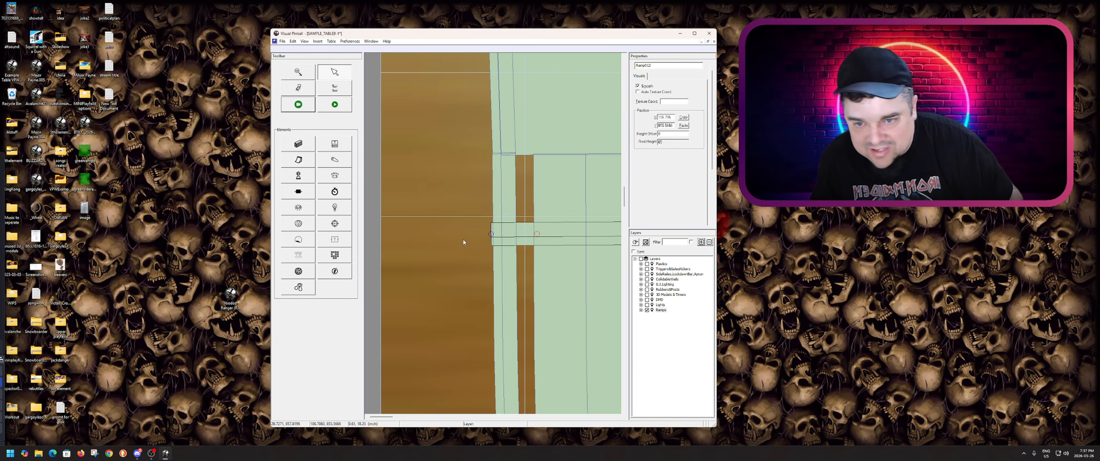
scroll(463, 242, down, 1)
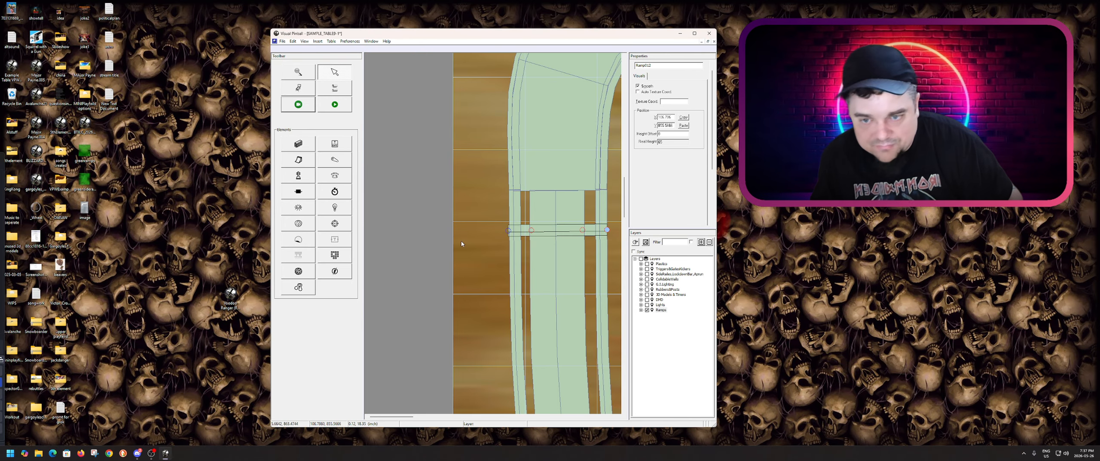
ctrl+click(509, 231)
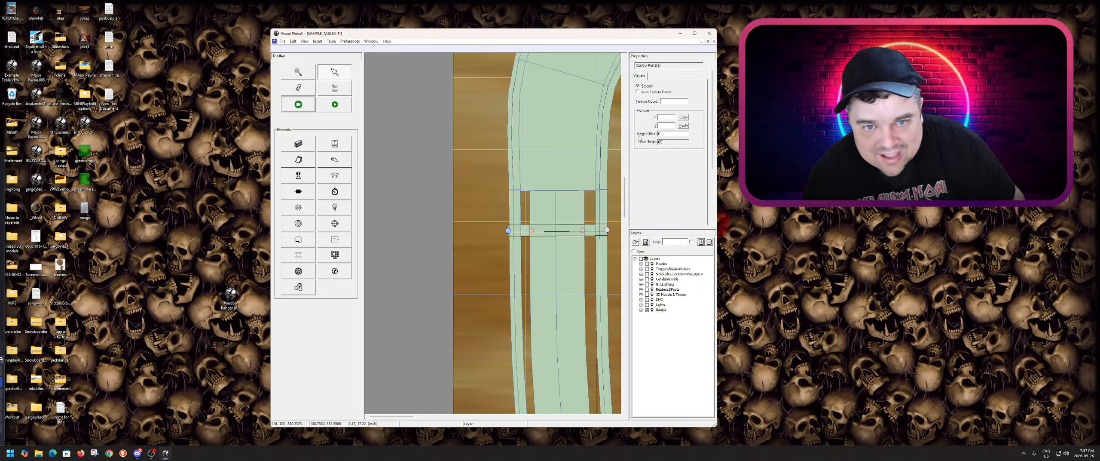
double_click(670, 135)
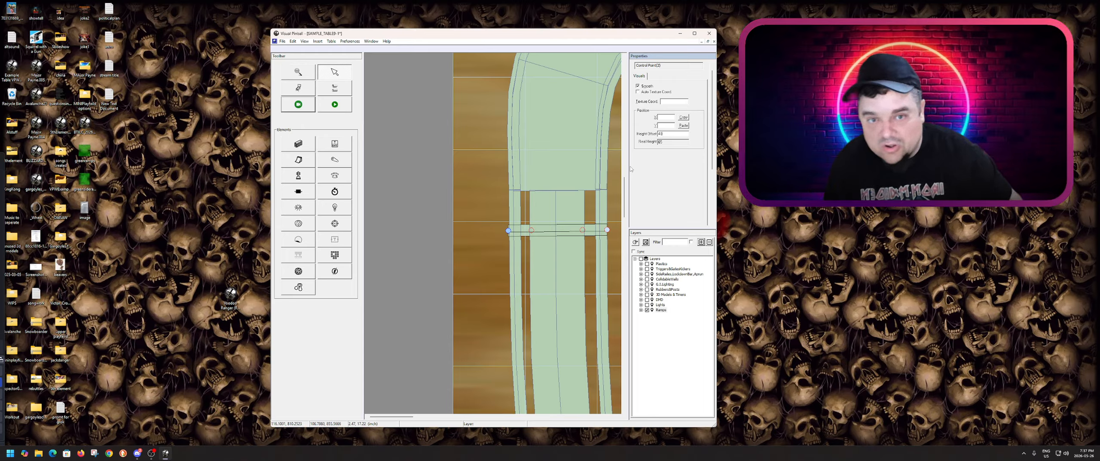
Run the table to check the crossbar's shape under the wire rails, and return to the editor.
key(F5)
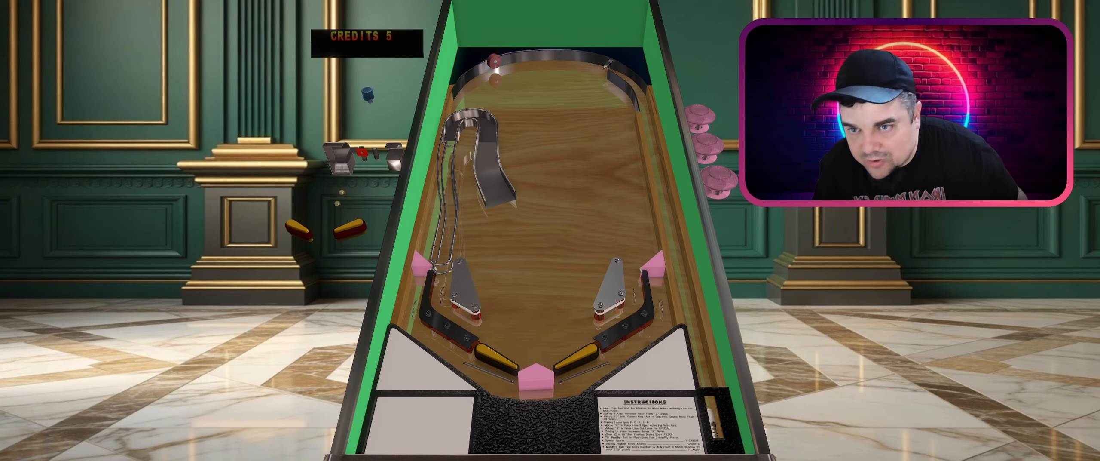
key(Escape)
click(546, 241)
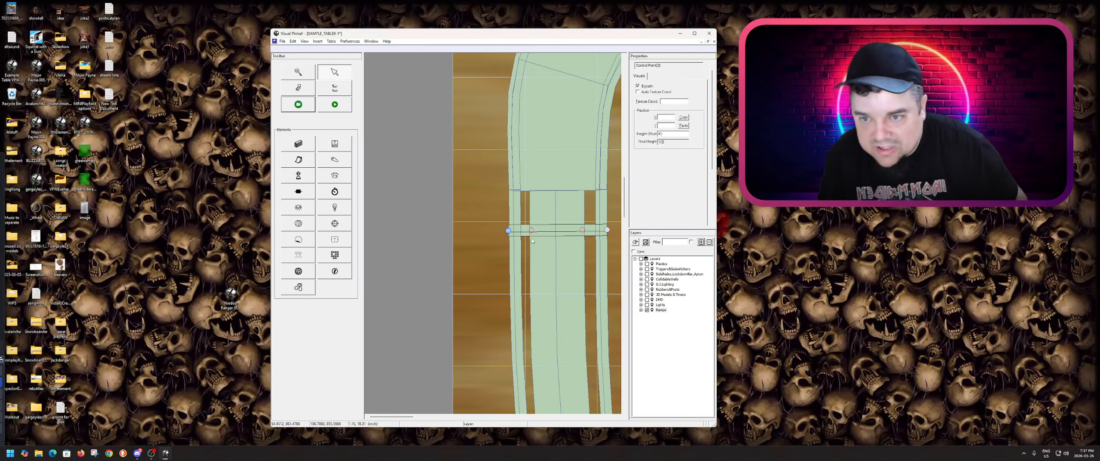
Duplicate the crossbar wire and place the copy across the middle of the long wire ramp, where it begins to bend.
click(555, 229)
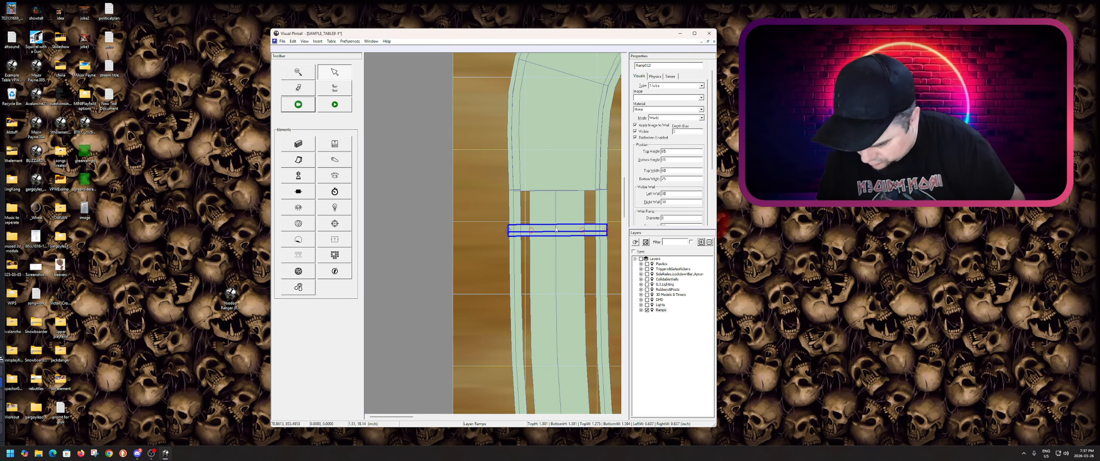
right_click(556, 229)
click(597, 360)
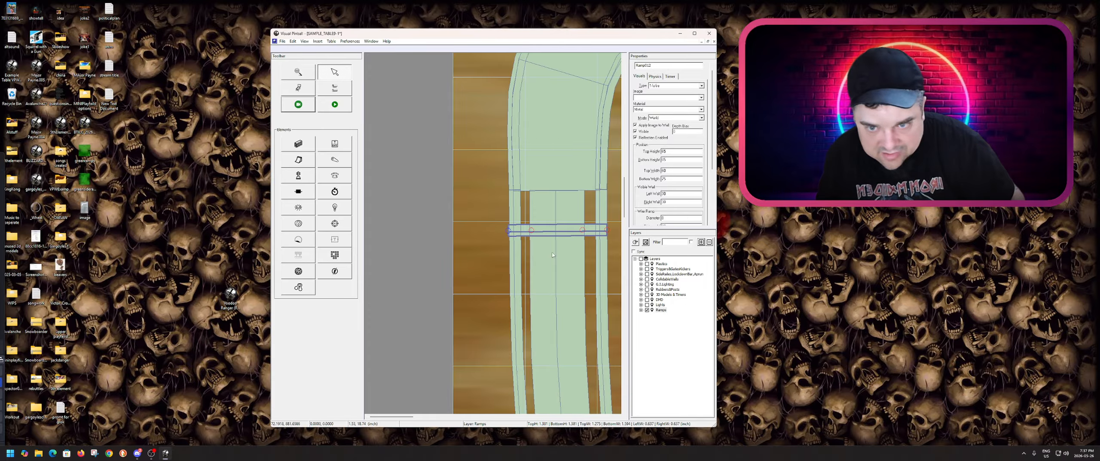
drag(550, 235, 554, 377)
scroll(554, 378, down, 2)
scroll(507, 258, down, 3)
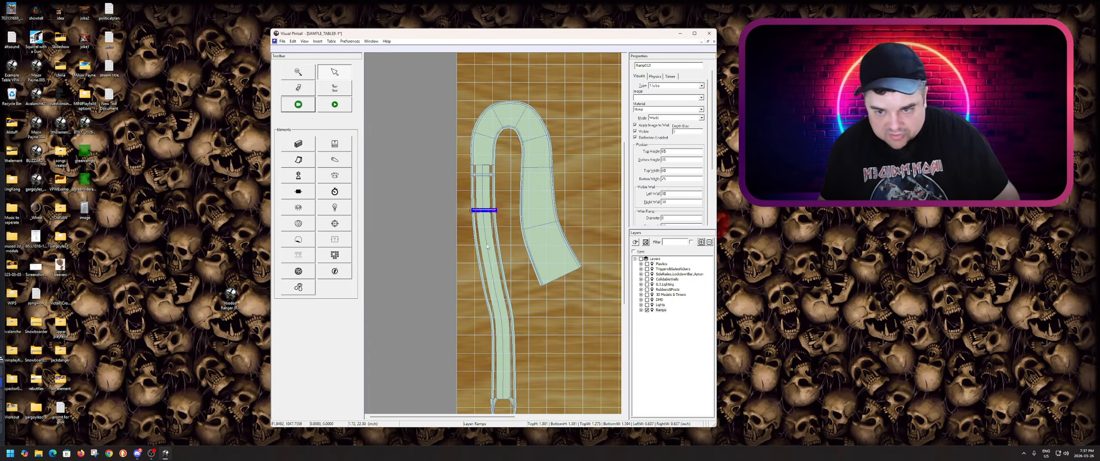
drag(483, 174, 490, 231)
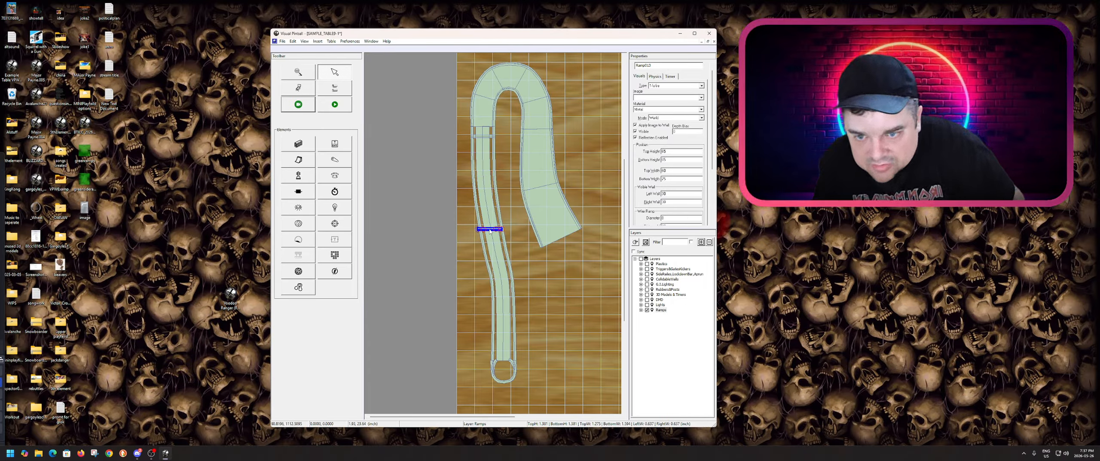
Rotate the middle crossbar to sit perpendicular to the slanted wire rails.
scroll(491, 231, up, 1)
scroll(497, 179, up, 2)
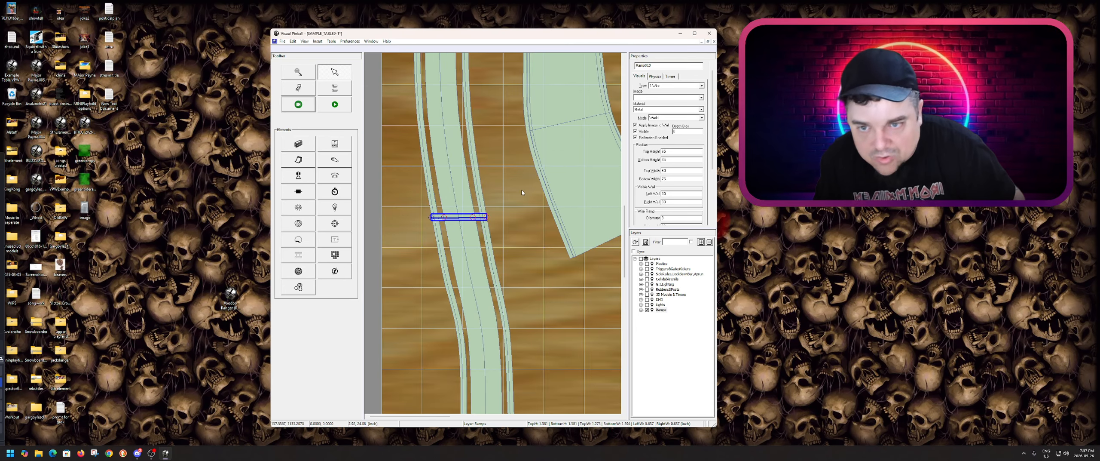
right_click(454, 218)
click(472, 242)
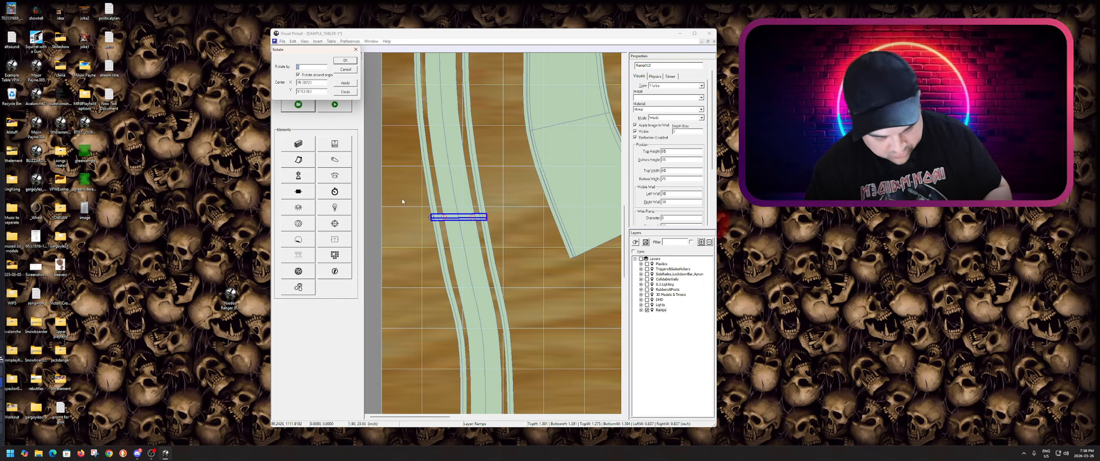
key(Return)
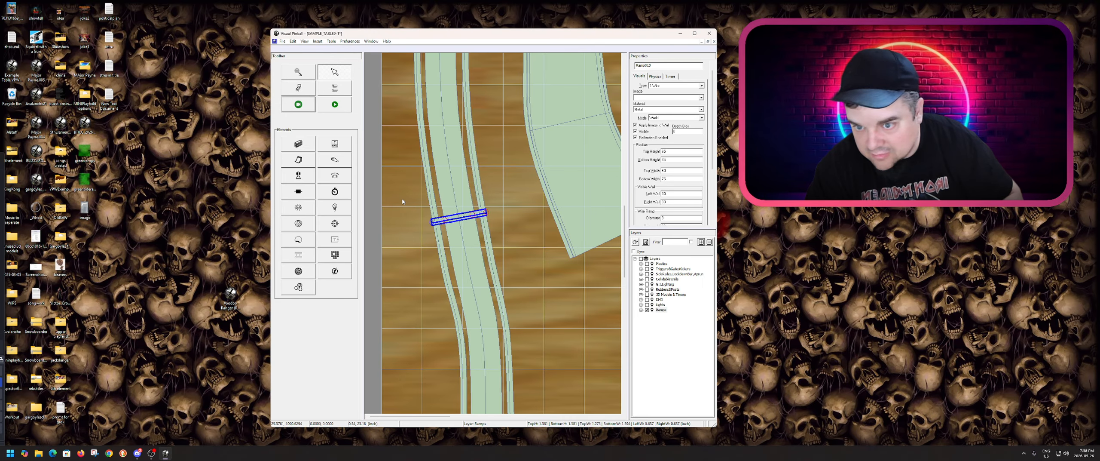
click(483, 234)
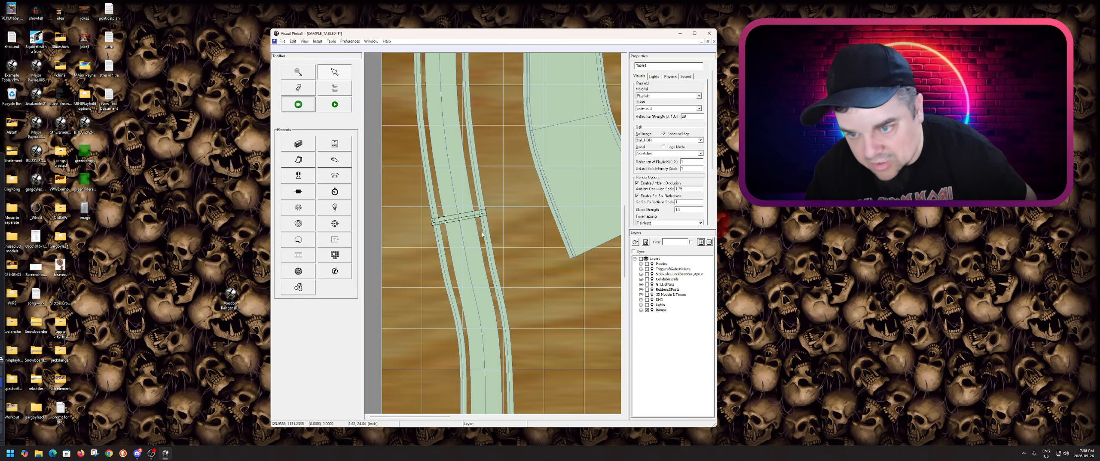
Copy the upper crossbar and place the duplicate across the lower rails, just above the end loop.
scroll(460, 231, up, 3)
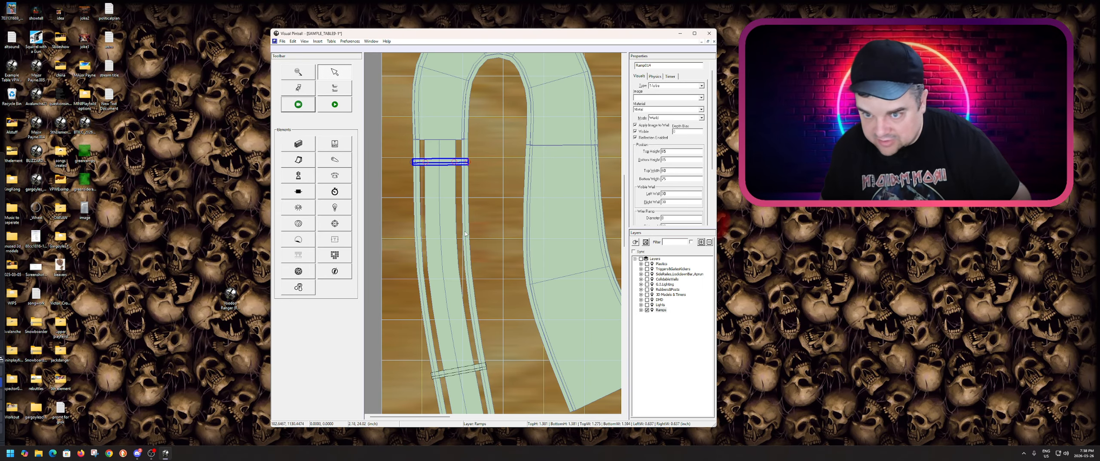
click(439, 161)
click(439, 161)
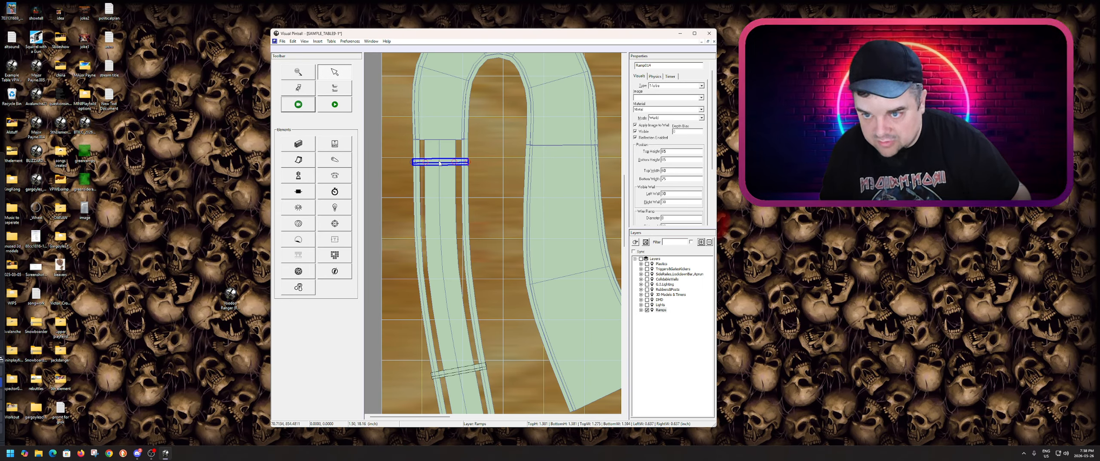
key(ctrl+c)
key(ctrl+v)
drag(439, 162, 462, 436)
scroll(466, 166, down, 9)
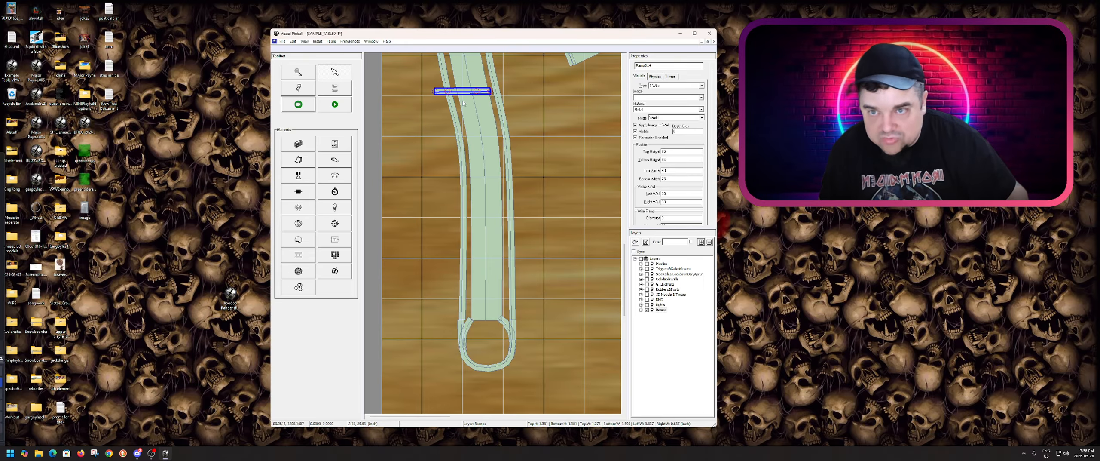
drag(464, 103, 485, 274)
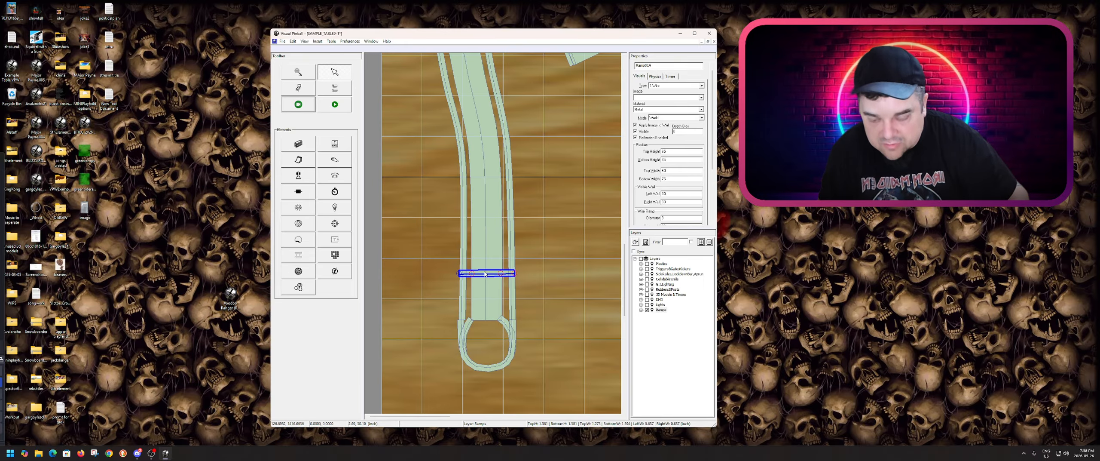
Compare the crossbar positions along the ramp and run the table to check all three.
scroll(537, 277, up, 5)
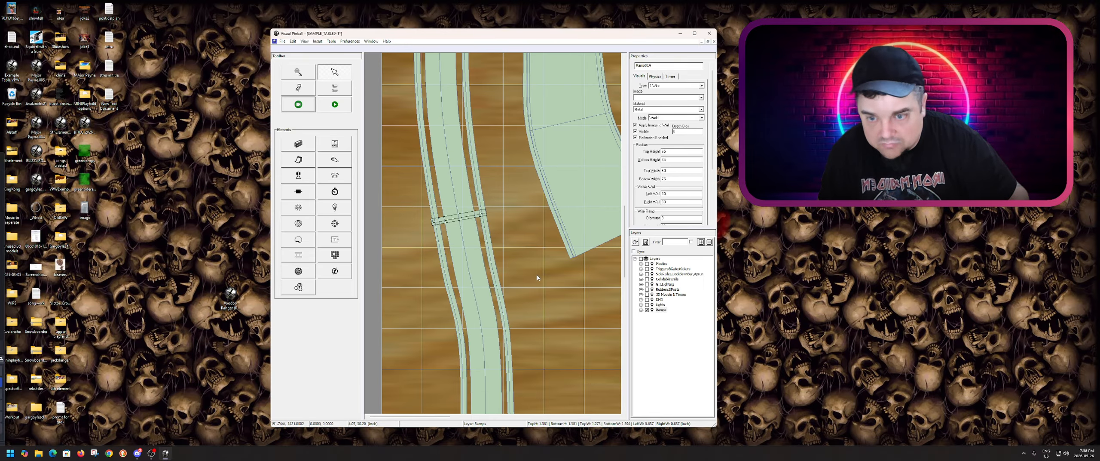
scroll(534, 278, down, 5)
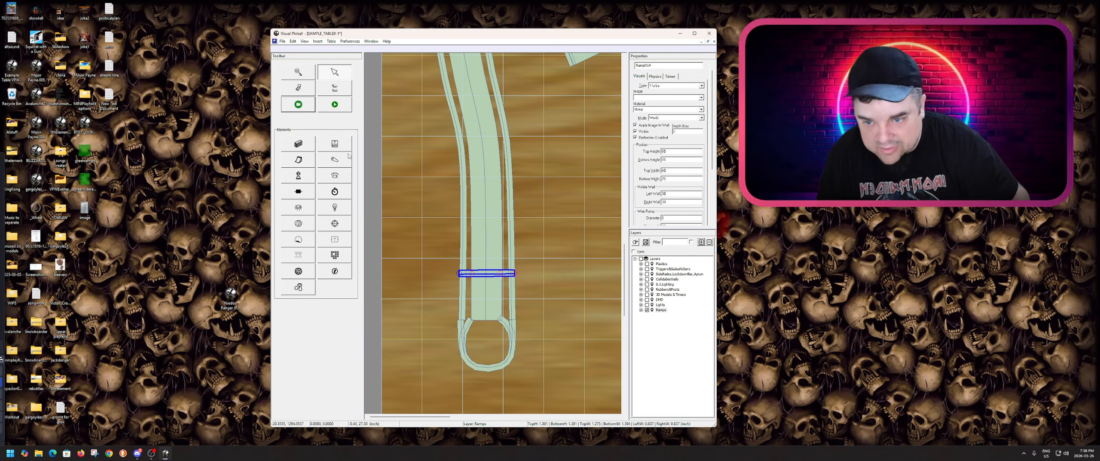
key(F5)
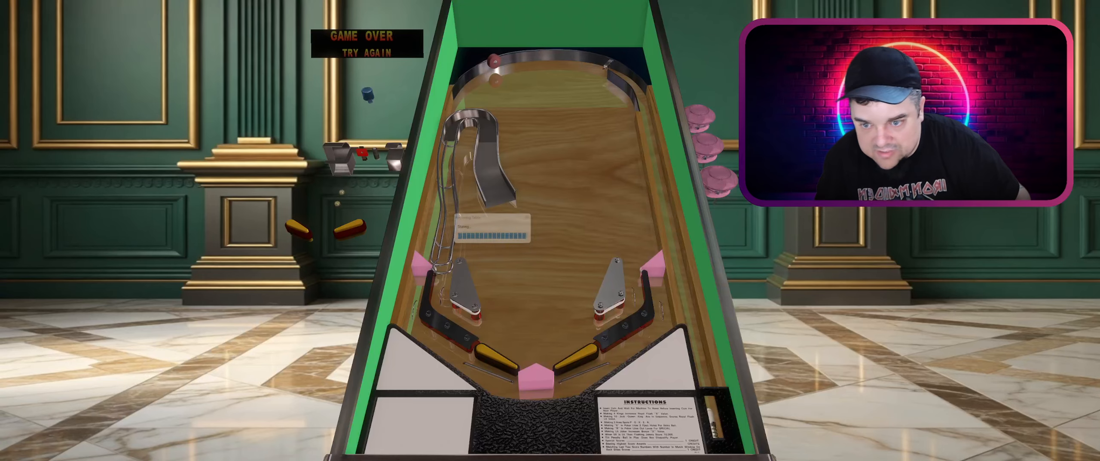